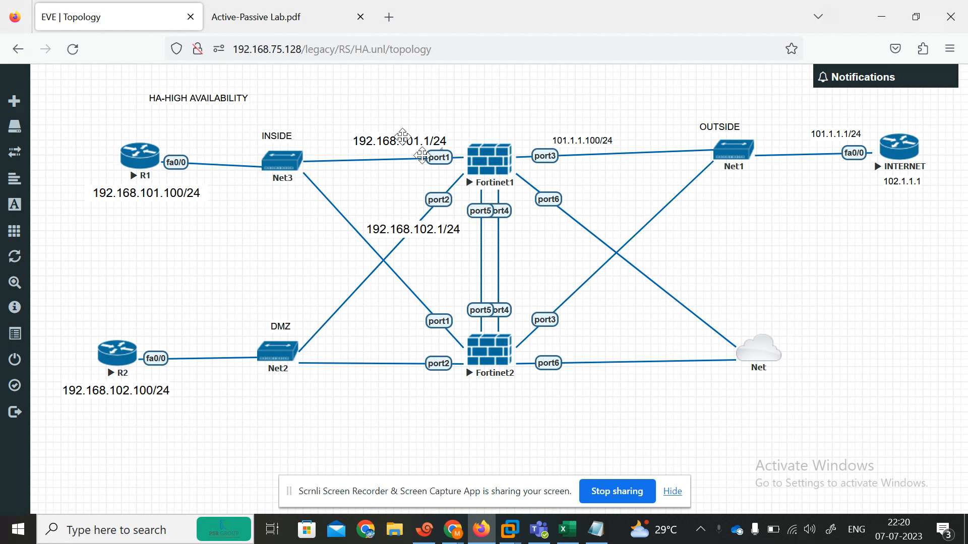
# Close the duplicate Fortinet2 telnet session in Xshell 7
pyautogui.click(441, 529)
pyautogui.moveTo(488, 21); pyautogui.dragTo(760, 2)
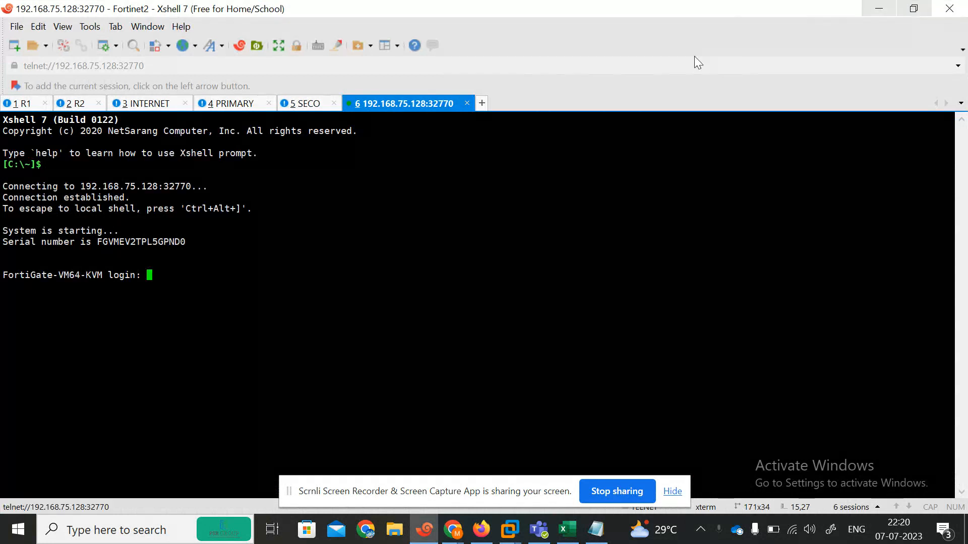
pyautogui.click(467, 103)
pyautogui.click(504, 295)
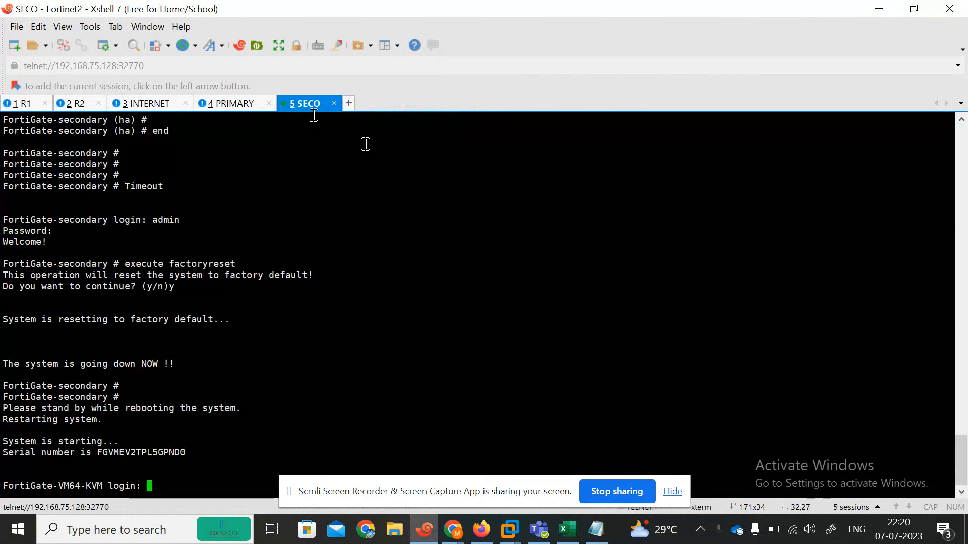
# Shrink the Xshell window and move it to the right so the lab topology shows
pyautogui.click(914, 7)
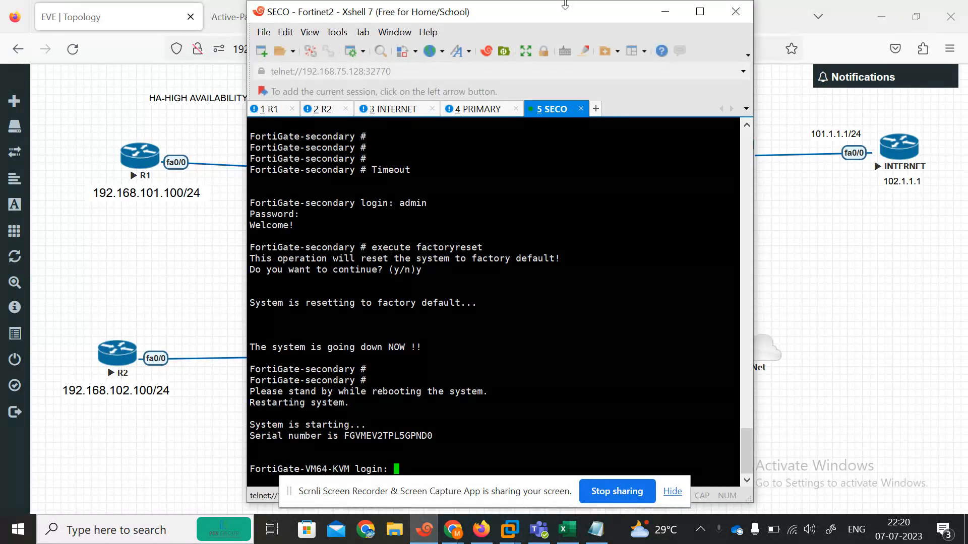
pyautogui.moveTo(568, 10); pyautogui.dragTo(792, 0)
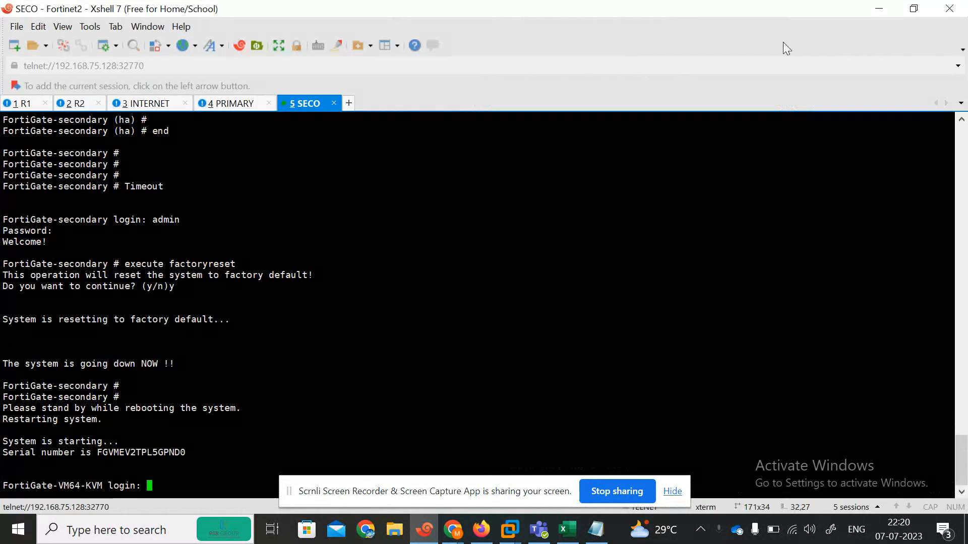
pyautogui.click(913, 7)
pyautogui.moveTo(561, 15); pyautogui.dragTo(792, 66)
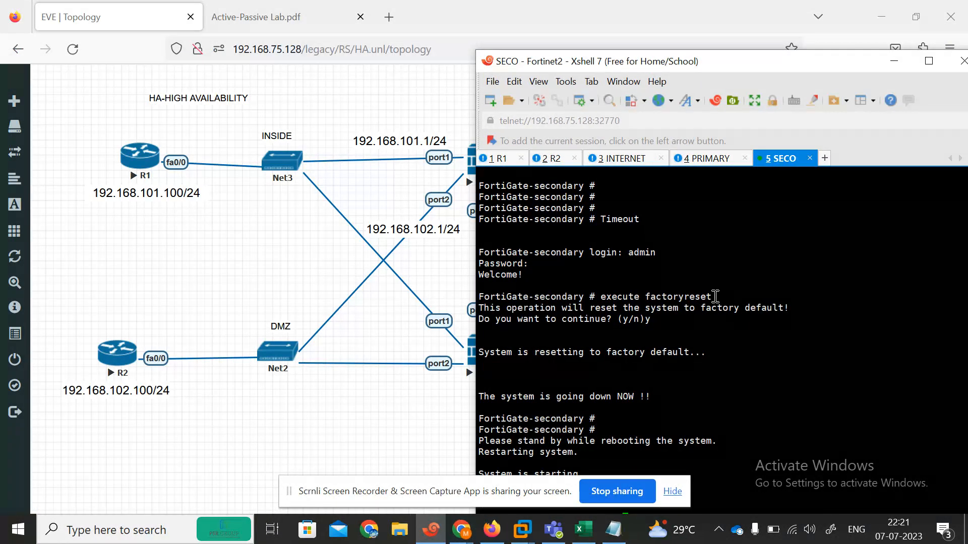
# Bring up the Google Meet call, hide the Scrnli sharing banner and unmute the microphone
pyautogui.click(452, 529)
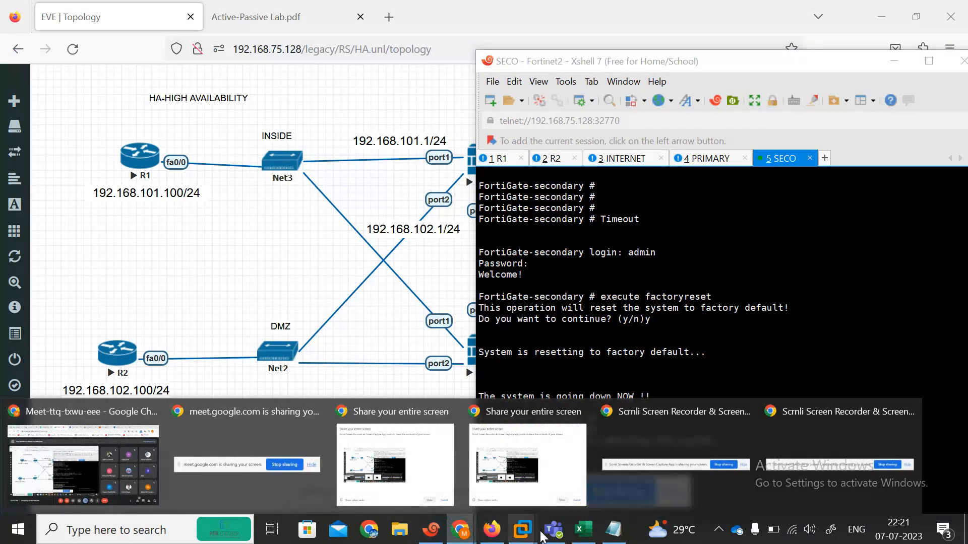
pyautogui.click(453, 540)
pyautogui.click(453, 540)
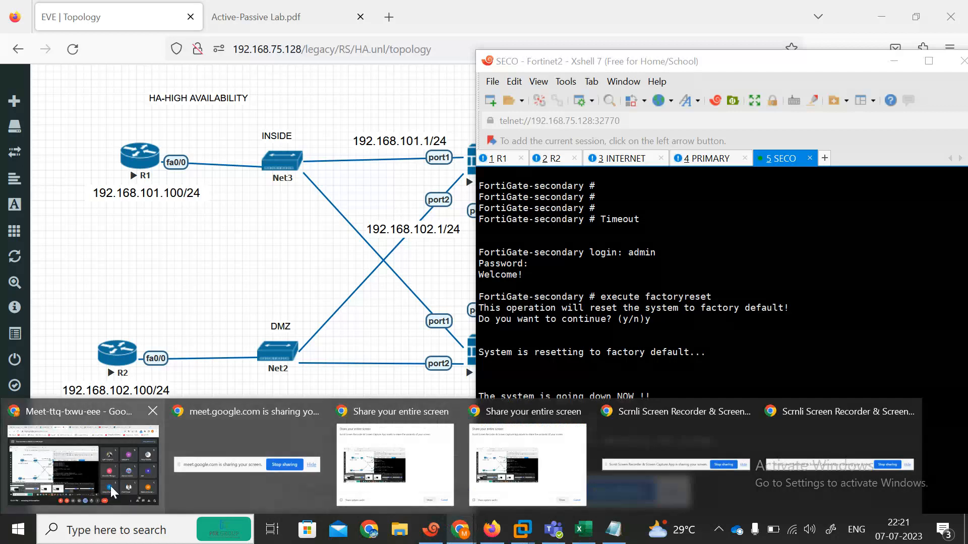
pyautogui.click(113, 492)
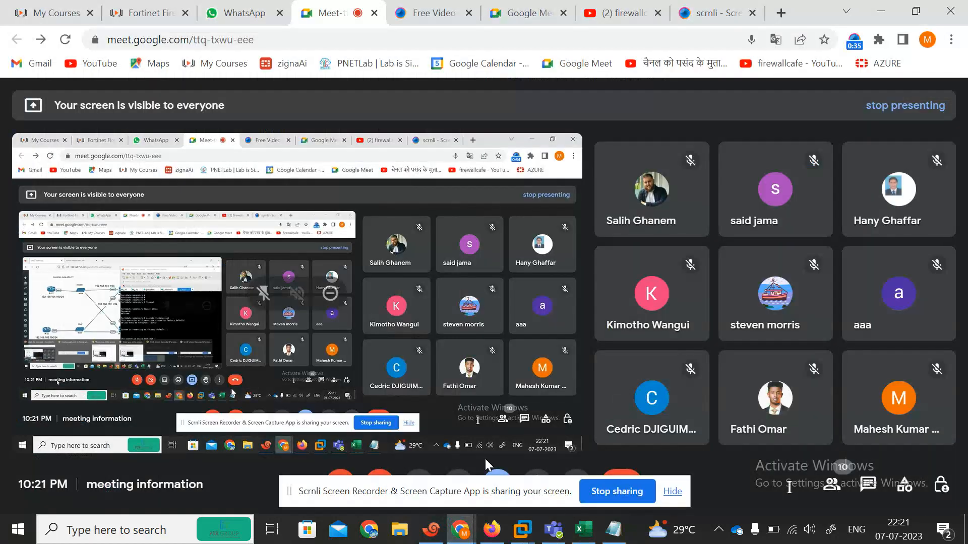
pyautogui.click(672, 491)
pyautogui.click(341, 485)
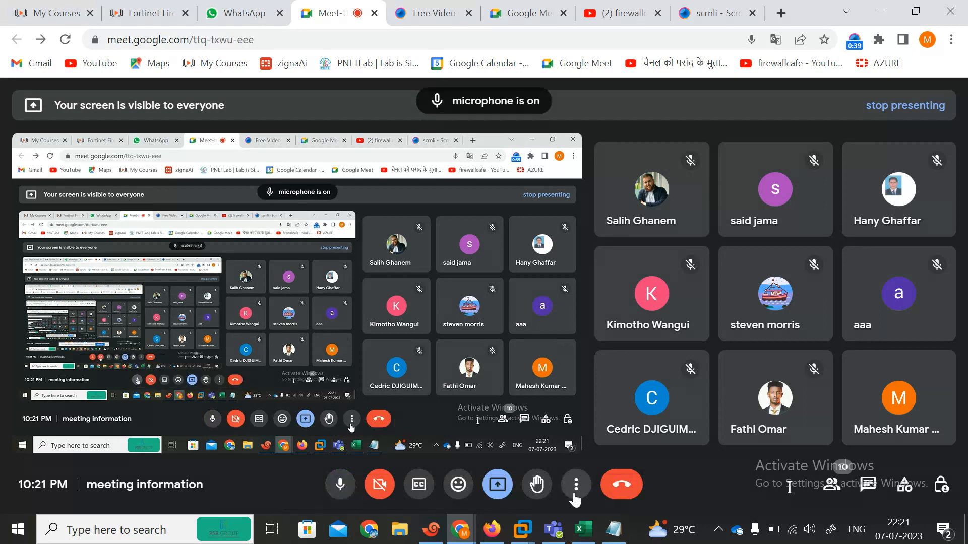
# Return to the EVE lab topology in Firefox and dismiss the sharing notification
pyautogui.moveTo(495, 539)
pyautogui.click(492, 466)
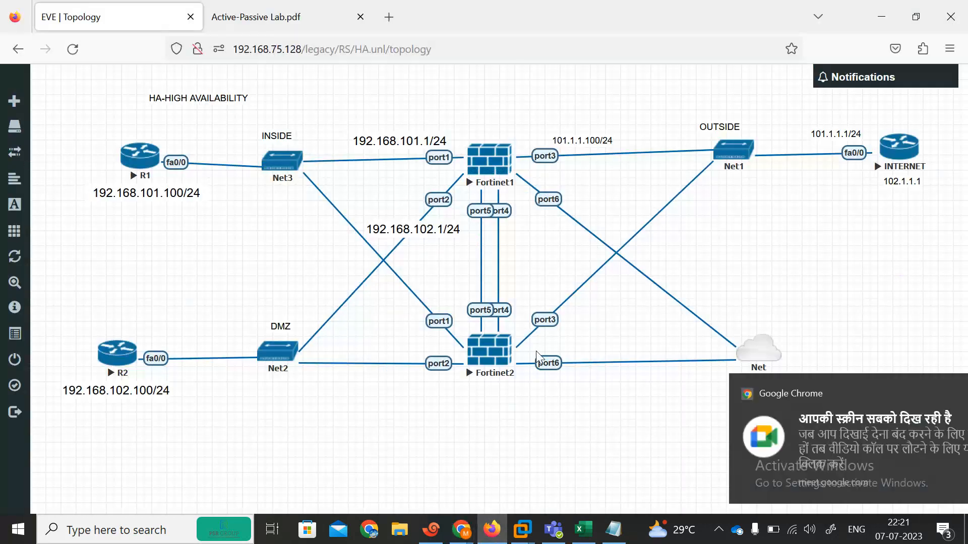
pyautogui.click(930, 393)
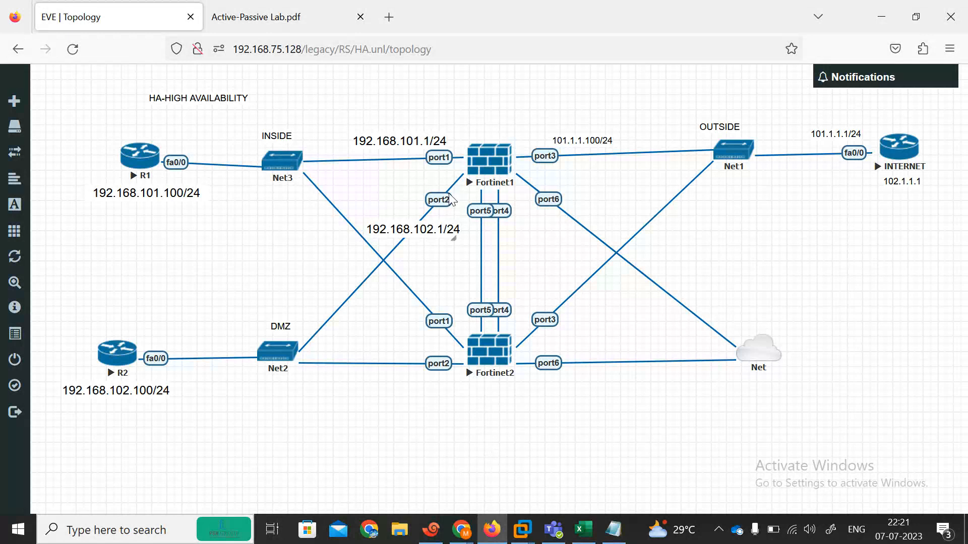
# Log in to the primary FortiGate as admin in the PRIMARY session
pyautogui.click(431, 530)
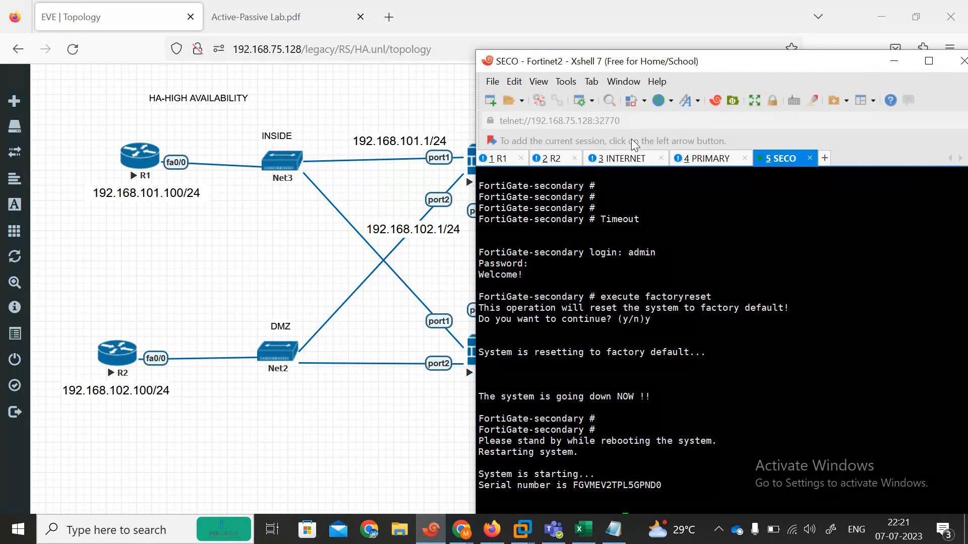
pyautogui.click(704, 162)
pyautogui.moveTo(649, 62); pyautogui.dragTo(678, 25)
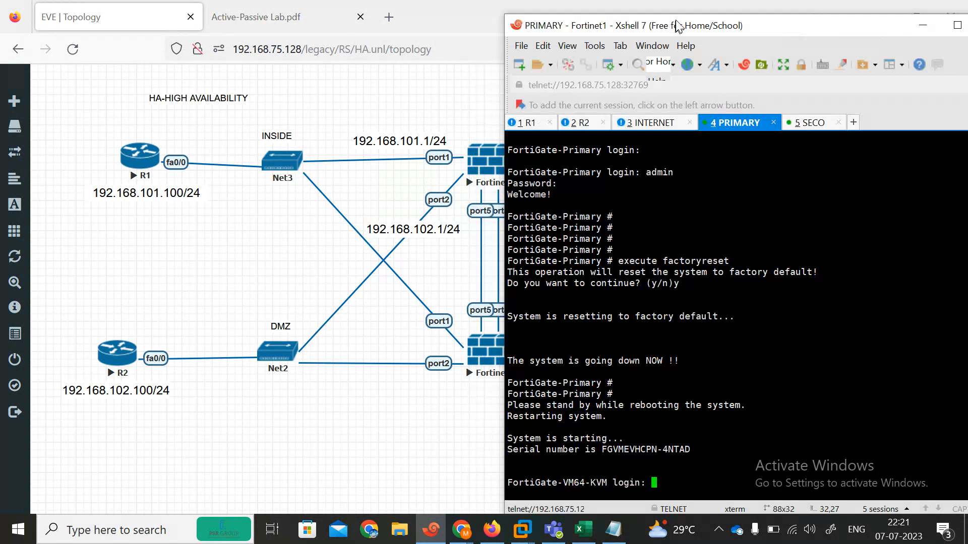
pyautogui.write('admin')
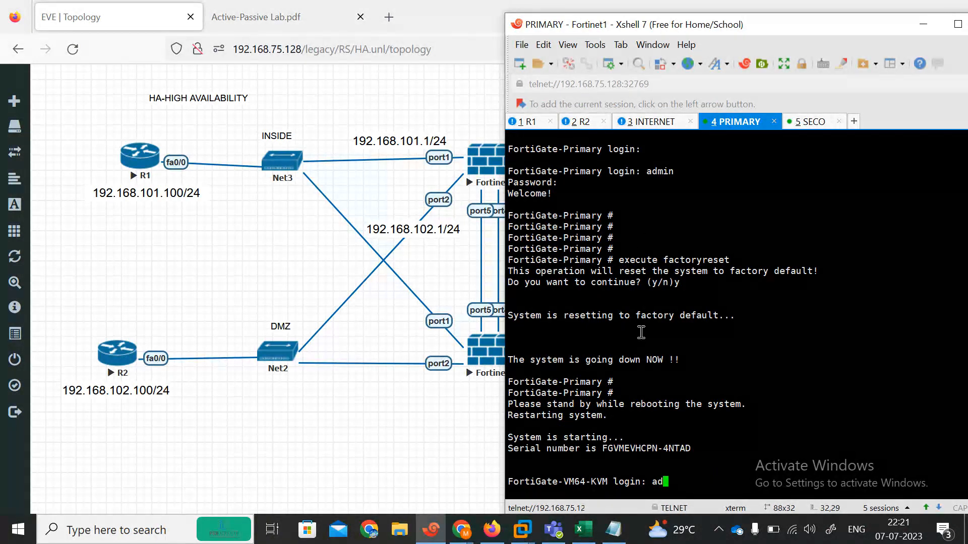
pyautogui.press('Return')
pyautogui.press('Return')
pyautogui.press('Return')
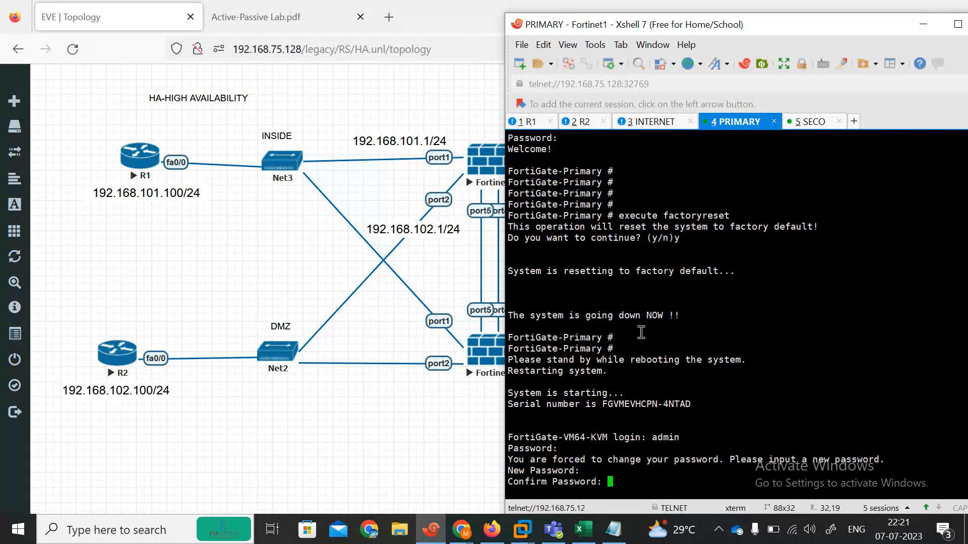
pyautogui.press('Return')
pyautogui.press('Return')
pyautogui.press('Return')
# Enter interface configuration and give port1 the address 192.168.101.1/24
pyautogui.write('s')
pyautogui.press('BackSpace')
pyautogui.write('co')
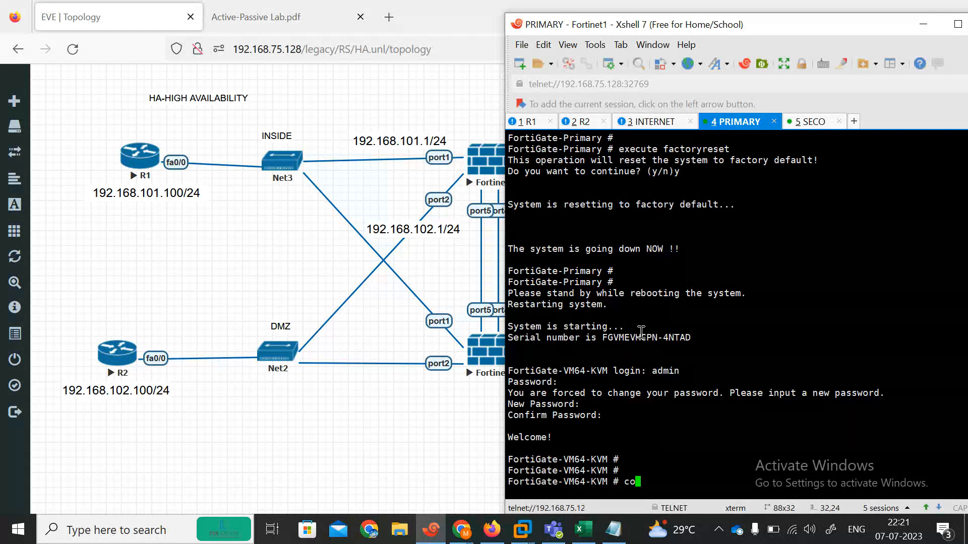
pyautogui.write('nfig system interface')
pyautogui.press('Return')
pyautogui.write('edit port1')
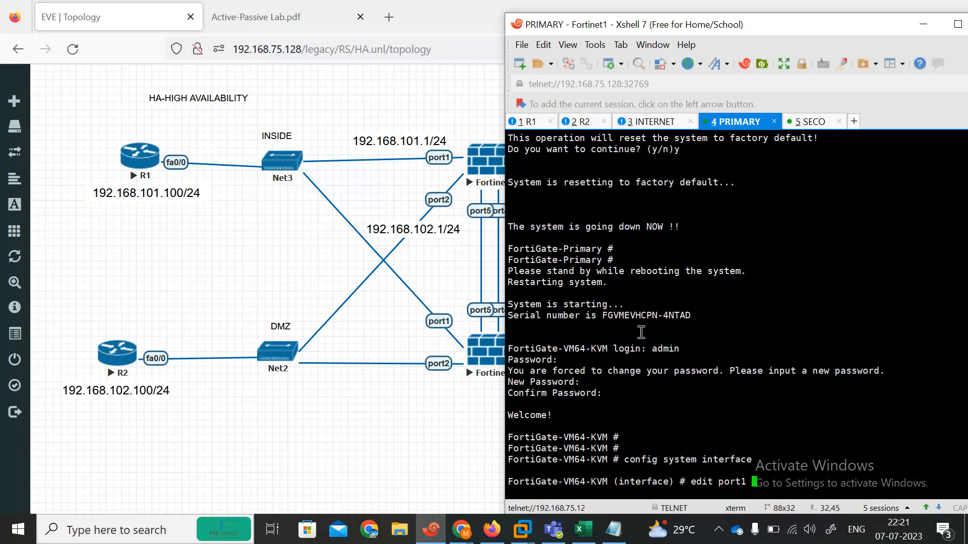
pyautogui.press('Return')
pyautogui.write('set ip 192.168.10')
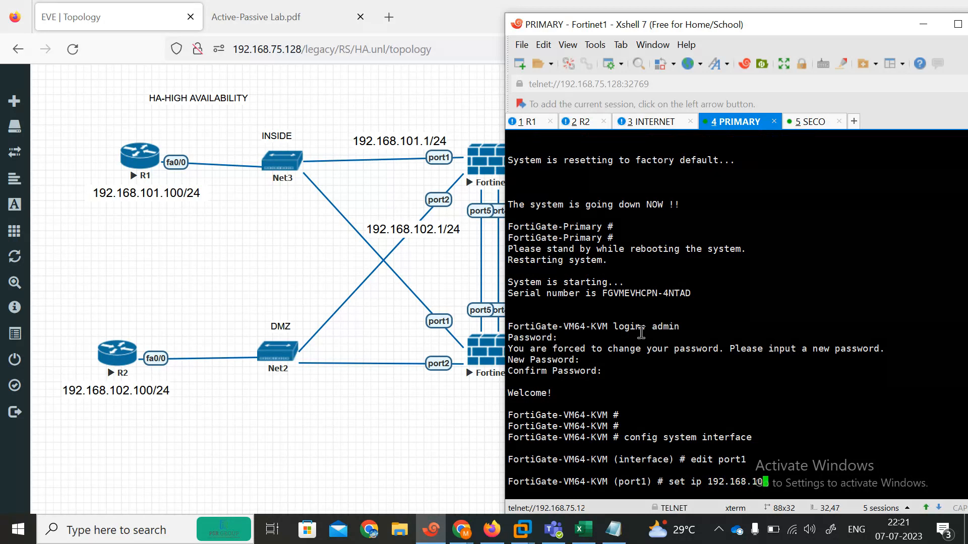
pyautogui.write('1.1/24')
pyautogui.press('Return')
pyautogui.press('Return')
pyautogui.press('Return')
# Allow HTTPS, HTTP and ping on port1 and finish editing it
pyautogui.write('ne')
pyautogui.write('set')
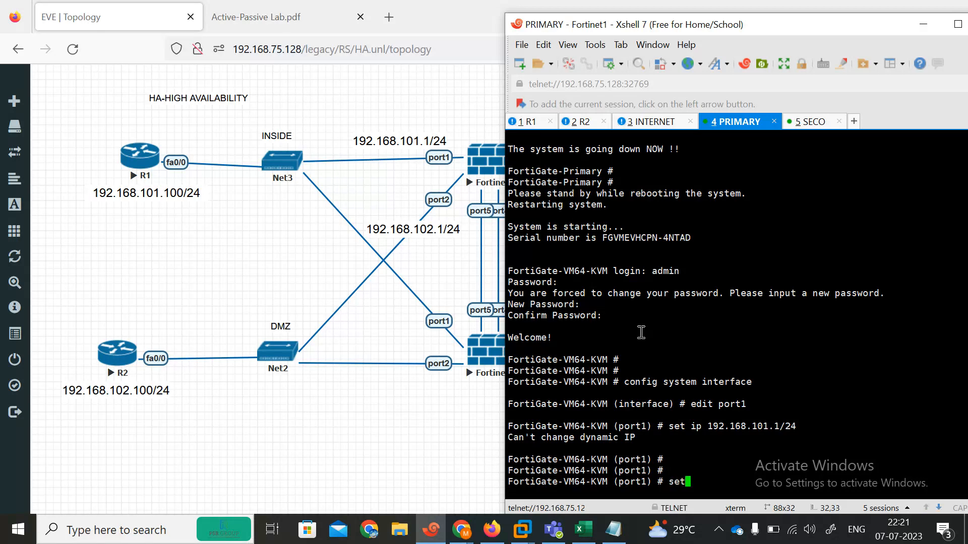
pyautogui.write('allowaccess https ')
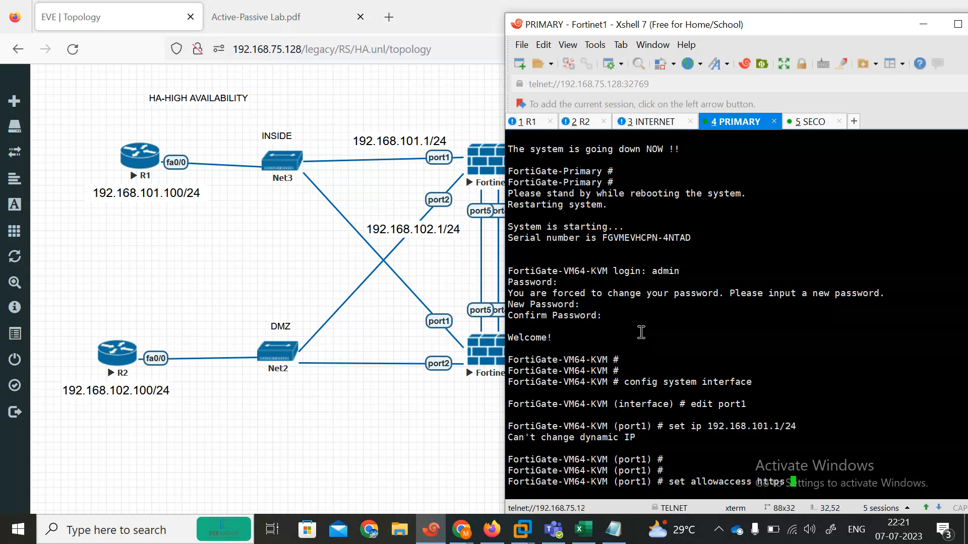
pyautogui.write('http ping')
pyautogui.press('Return')
pyautogui.press('Return')
pyautogui.press('Return')
pyautogui.press('Return')
pyautogui.write('next')
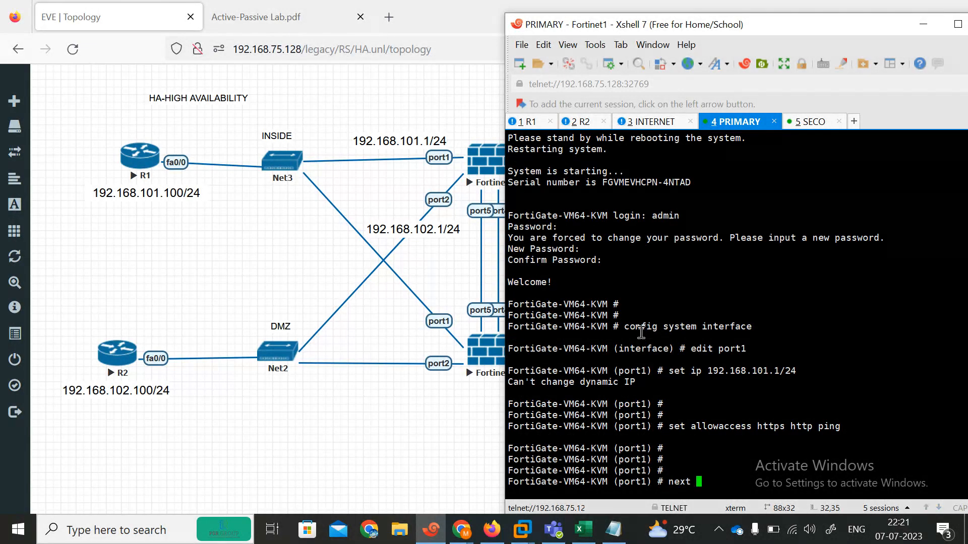
pyautogui.press('Return')
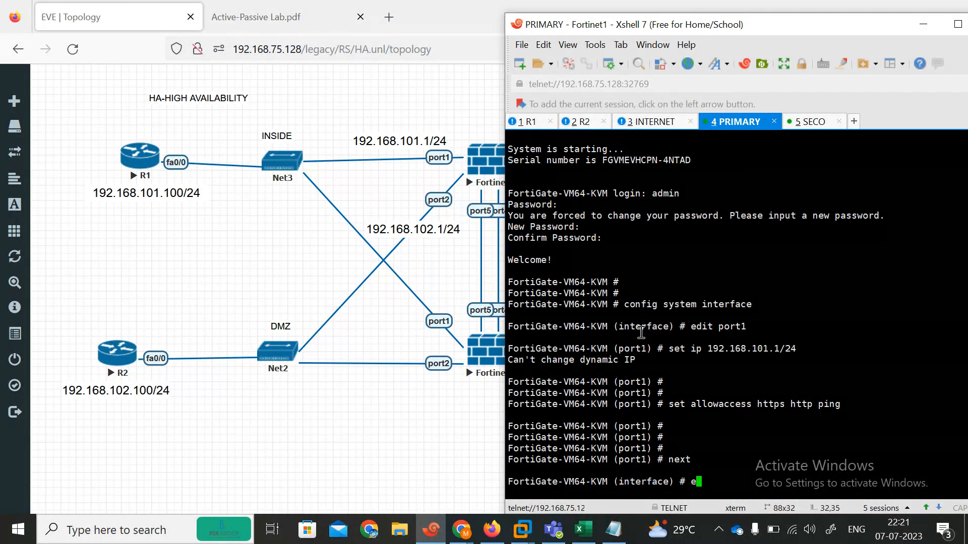
# Set port2 to 192.168.102.1/24 with ping and telnet access
pyautogui.write('edp')
pyautogui.press('BackSpace')
pyautogui.write('it port1')
pyautogui.press('Return')
pyautogui.press('Return')
pyautogui.write('set ')
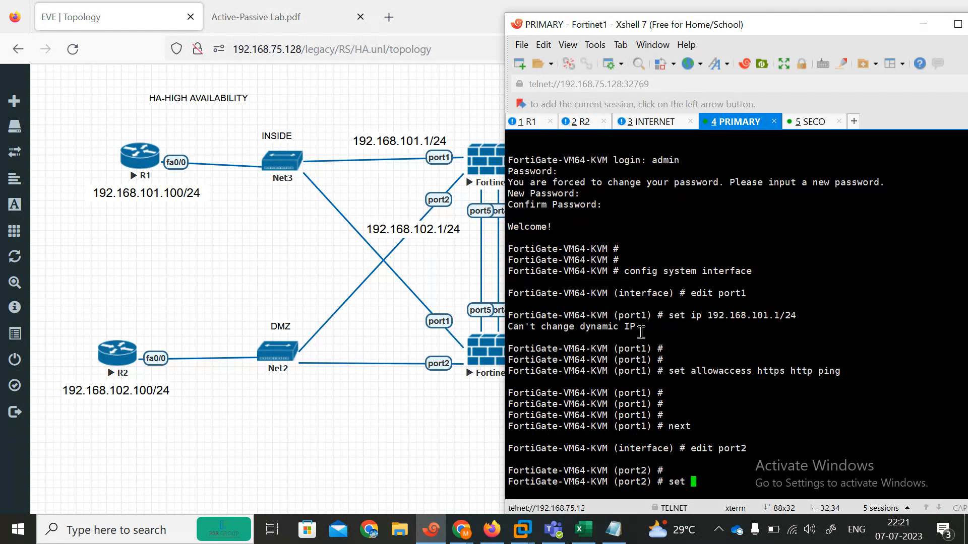
pyautogui.write('ip 192.168.102')
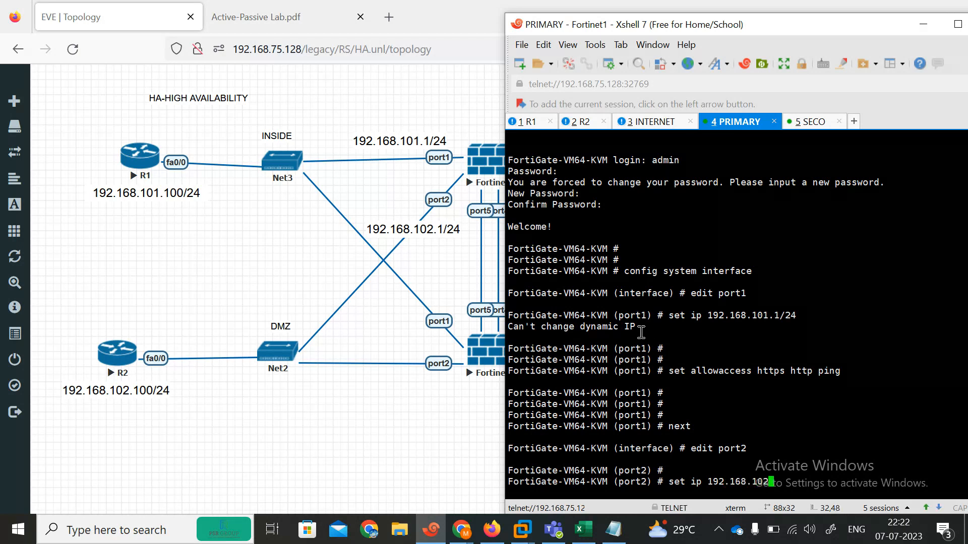
pyautogui.write('.1/24')
pyautogui.press('Return')
pyautogui.press('Return')
pyautogui.press('Return')
pyautogui.press('Return')
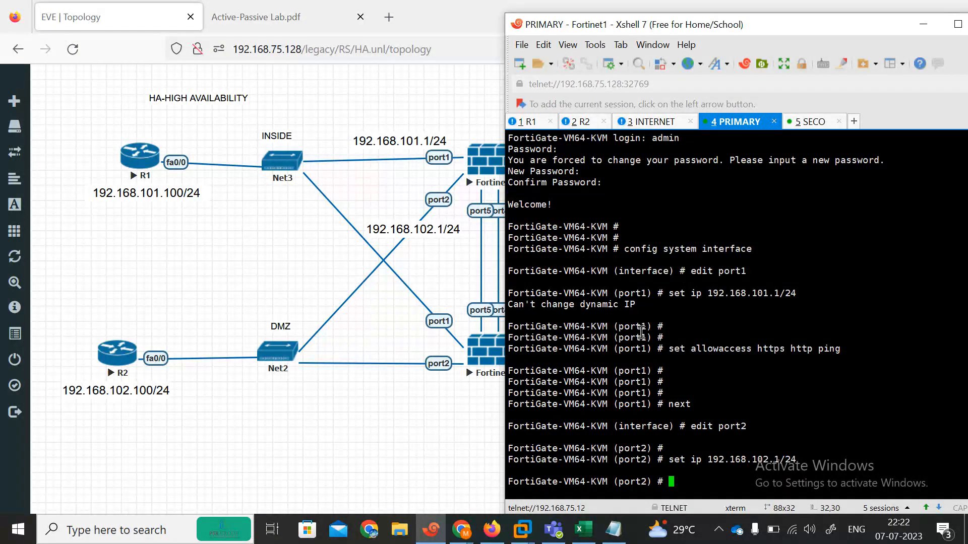
pyautogui.write('set al')
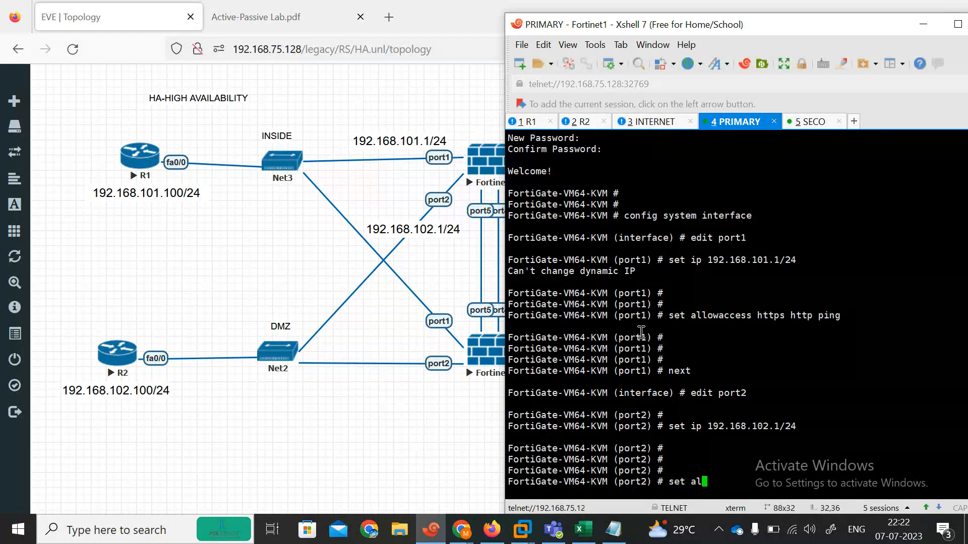
pyautogui.write('lowaccess  ping ')
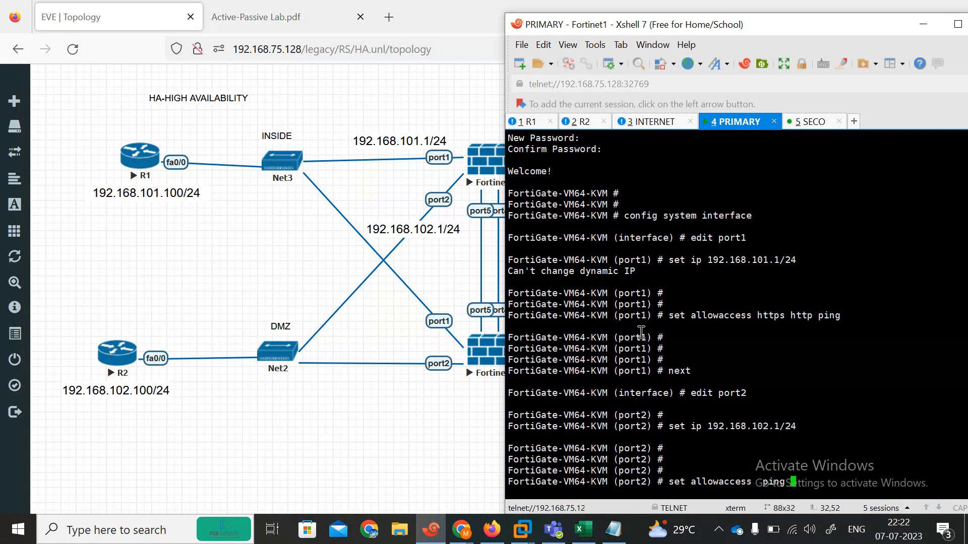
pyautogui.write('telnet')
pyautogui.press('Return')
pyautogui.press('Return')
pyautogui.press('Return')
pyautogui.press('Return')
pyautogui.write('next')
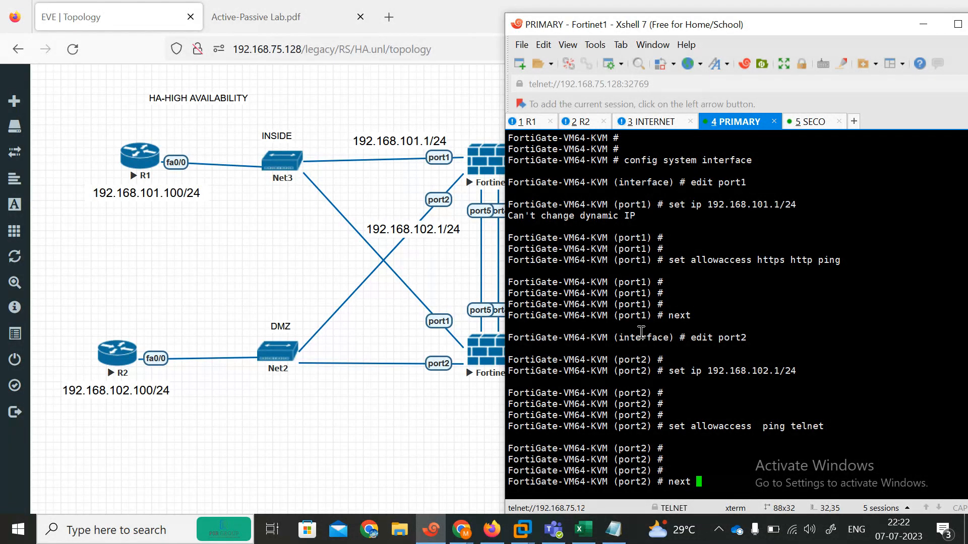
pyautogui.press('Return')
# Open port3 for editing and allow ping-only access
pyautogui.write('edit port2')
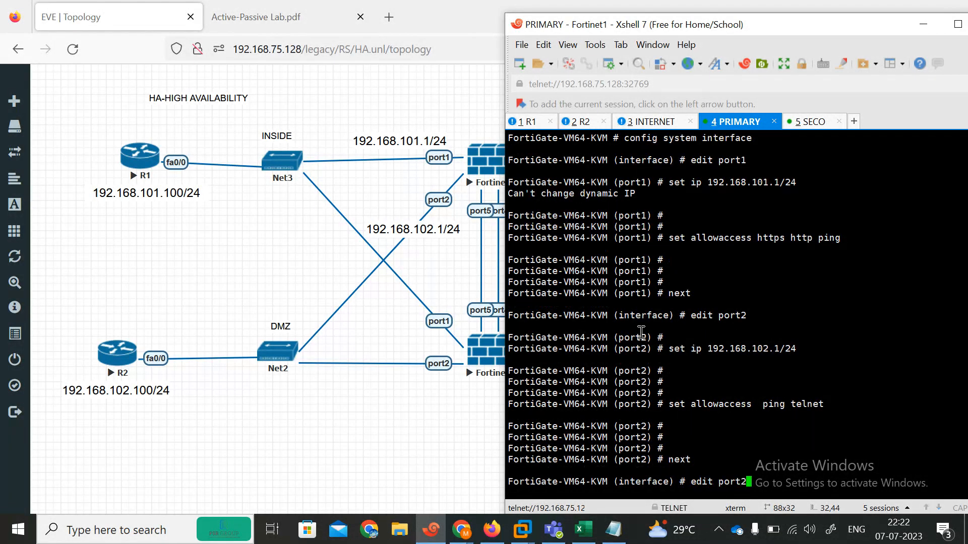
pyautogui.press('BackSpace')
pyautogui.write('3')
pyautogui.press('Return')
pyautogui.press('Return')
pyautogui.write('set allowaccess ping telnet')
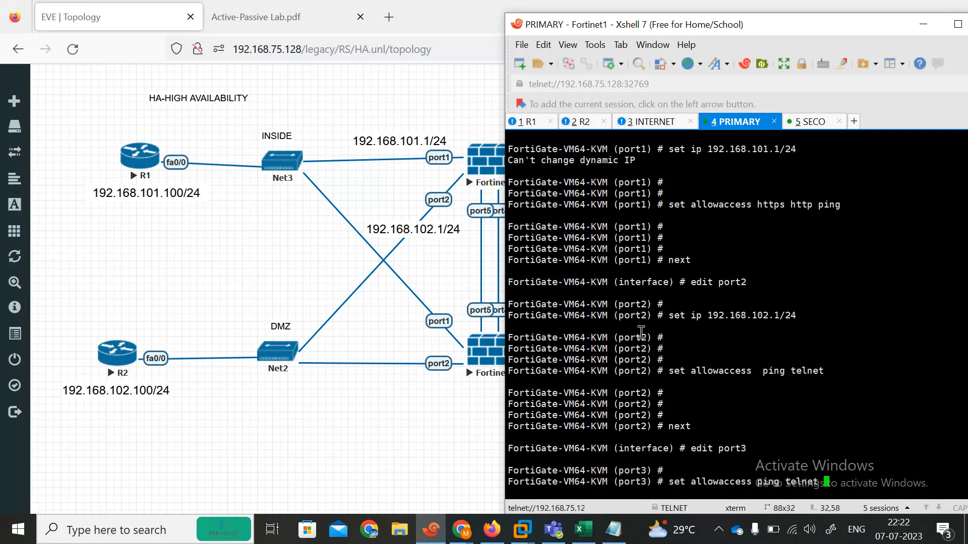
pyautogui.press('BackSpace')
pyautogui.press('BackSpace')
pyautogui.press('BackSpace')
pyautogui.press('BackSpace')
pyautogui.press('BackSpace')
pyautogui.press('BackSpace')
pyautogui.press('BackSpace')
pyautogui.press('BackSpace')
pyautogui.press('Return')
pyautogui.press('Return')
pyautogui.press('Return')
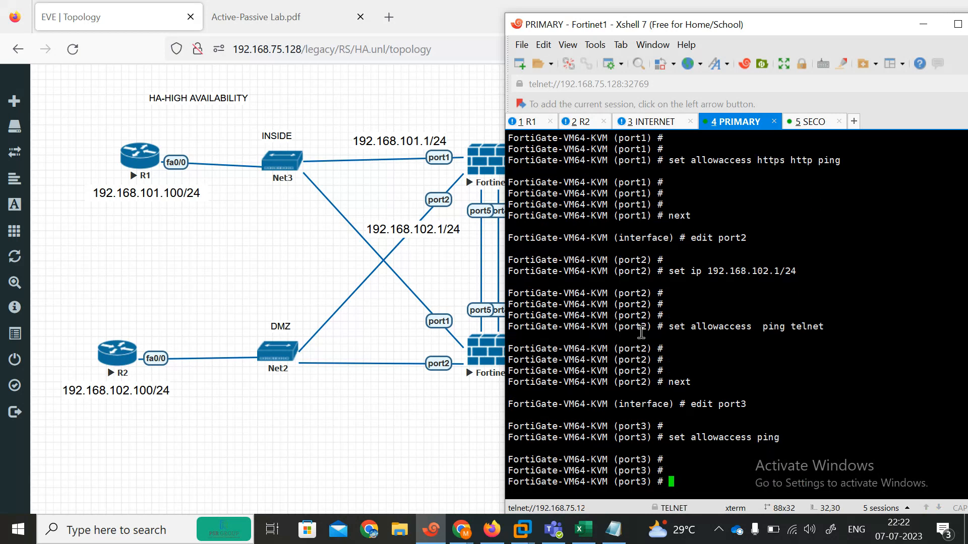
# Give port3 the address 101.1.1.100/24 and leave interface configuration
pyautogui.write('set ip')
pyautogui.click(477, 395)
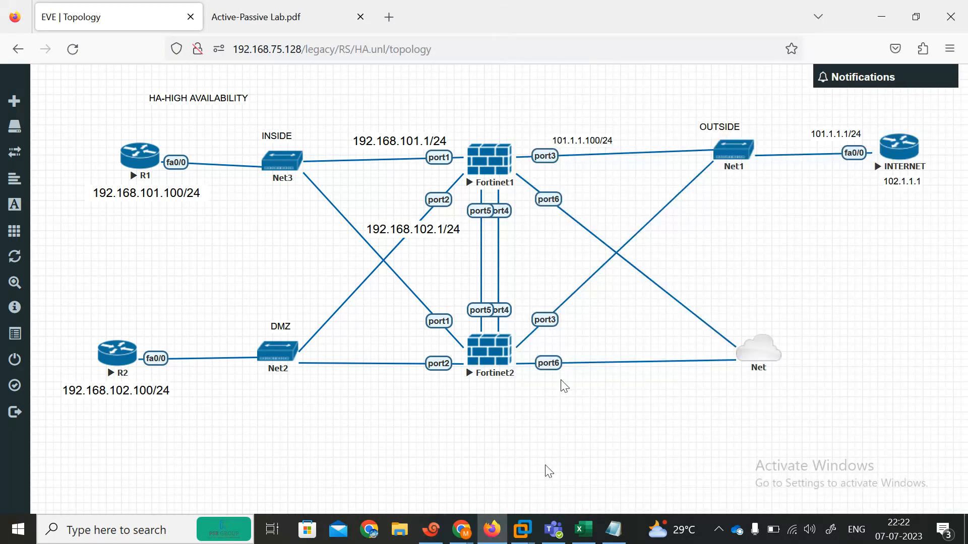
pyautogui.click(431, 529)
pyautogui.write('ip 102.1.1')
pyautogui.press('BackSpace')
pyautogui.press('BackSpace')
pyautogui.press('BackSpace')
pyautogui.press('BackSpace')
pyautogui.press('BackSpace')
pyautogui.write('1')
pyautogui.write('.')
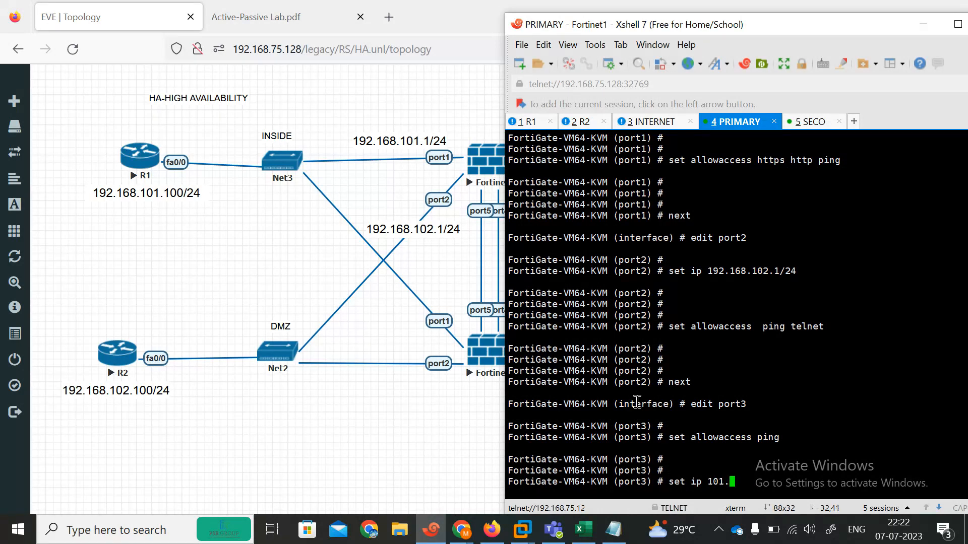
pyautogui.write('1.1.100/24')
pyautogui.press('Return')
pyautogui.press('Return')
pyautogui.press('Return')
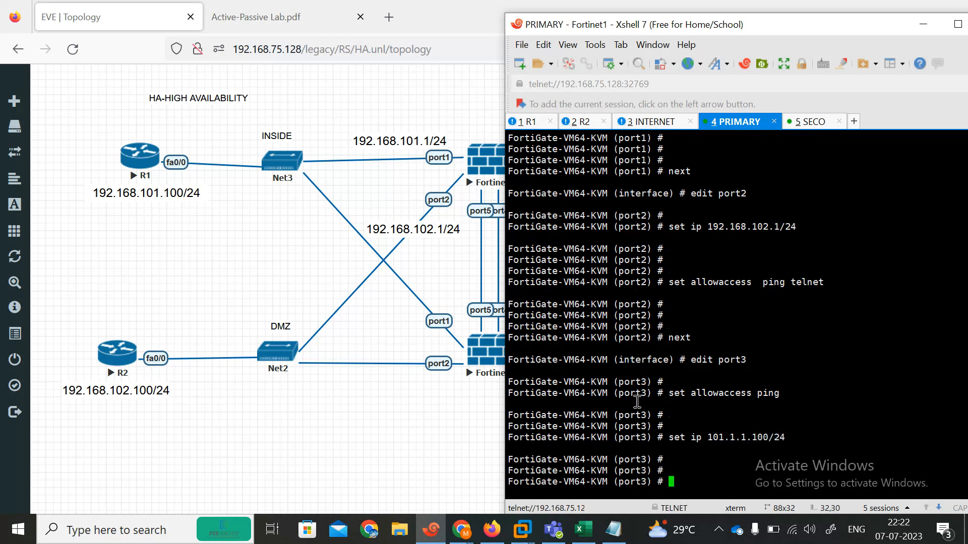
pyautogui.write('end')
pyautogui.press('Return')
pyautogui.press('Return')
pyautogui.press('Return')
pyautogui.press('Return')
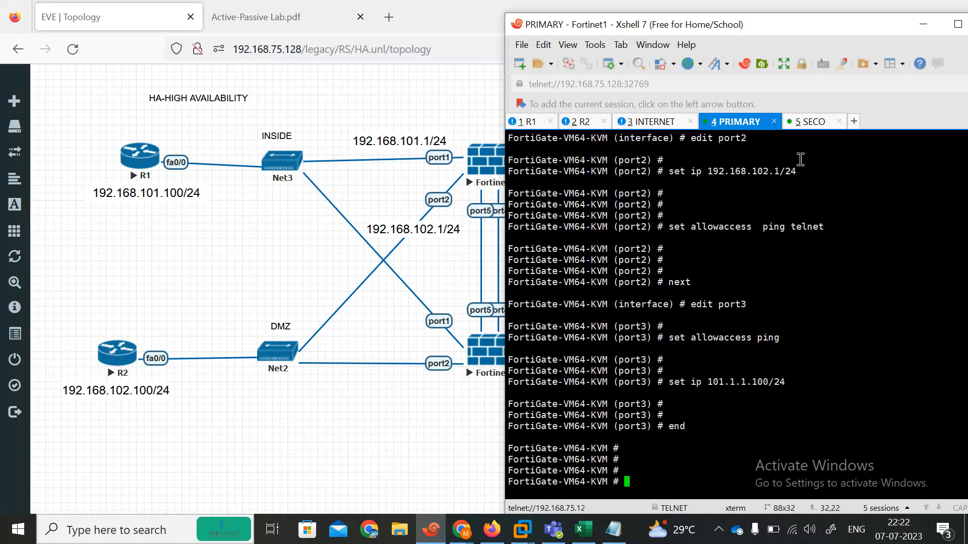
# Log in to the secondary FortiGate as admin and set a new password
pyautogui.click(806, 122)
pyautogui.write('admin')
pyautogui.press('Return')
pyautogui.press('Return')
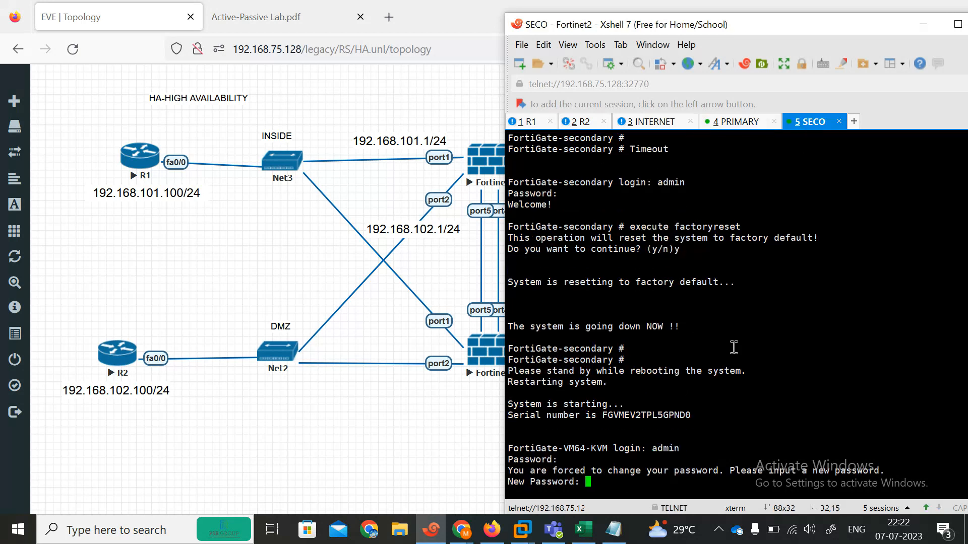
pyautogui.press('Return')
pyautogui.press('Return')
# Enter interface configuration on the secondary and open port6 for editing
pyautogui.write('show sys')
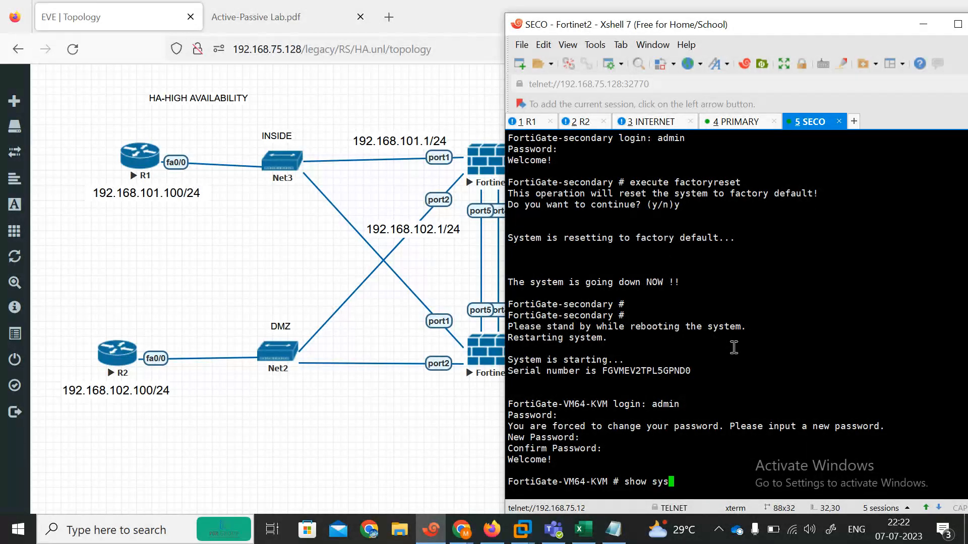
pyautogui.write('tem interface')
pyautogui.press('BackSpace')
pyautogui.press('BackSpace')
pyautogui.press('BackSpace')
pyautogui.press('BackSpace')
pyautogui.press('BackSpace')
pyautogui.press('BackSpace')
pyautogui.press('BackSpace')
pyautogui.press('BackSpace')
pyautogui.press('BackSpace')
pyautogui.press('BackSpace')
pyautogui.press('BackSpace')
pyautogui.press('BackSpace')
pyautogui.press('BackSpace')
pyautogui.press('BackSpace')
pyautogui.press('BackSpace')
pyautogui.press('BackSpace')
pyautogui.press('BackSpace')
pyautogui.press('BackSpace')
pyautogui.press('BackSpace')
pyautogui.press('BackSpace')
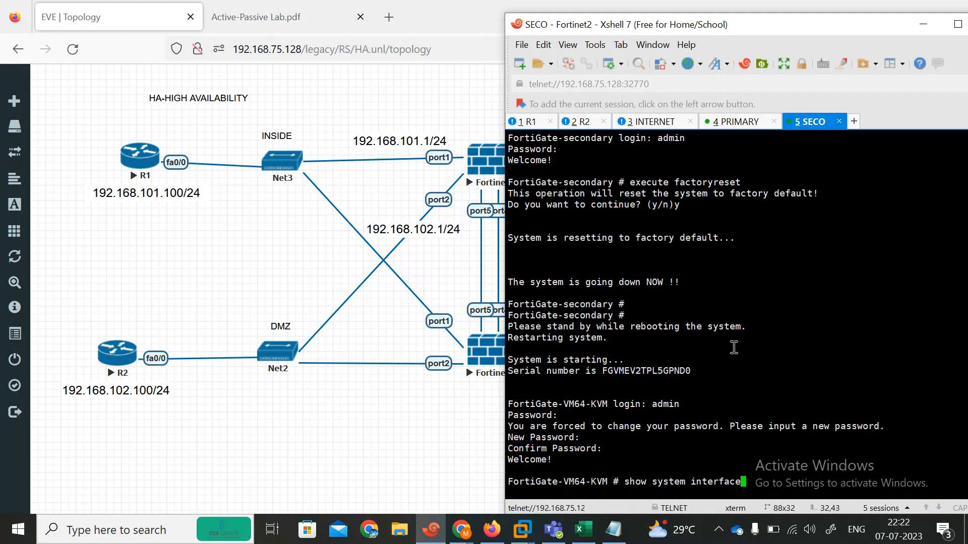
pyautogui.write('config system interface')
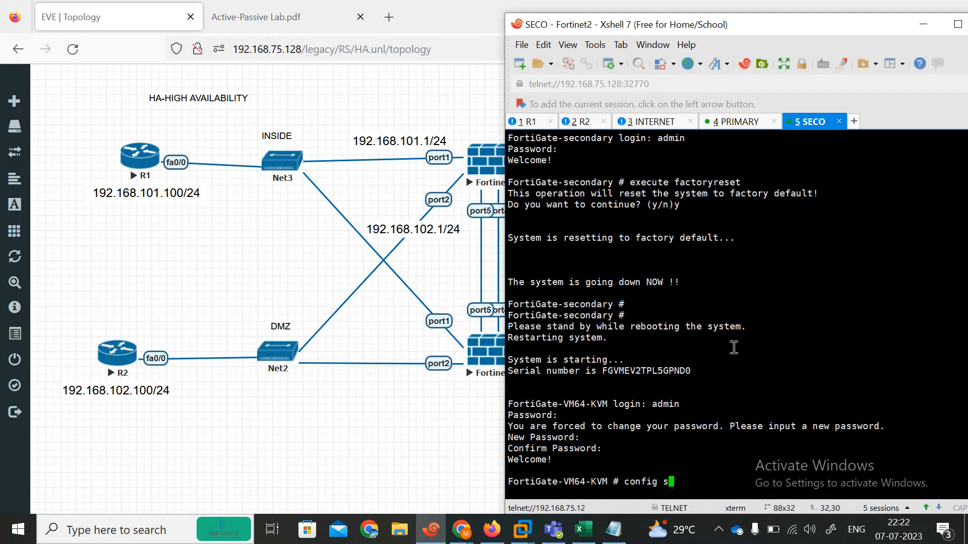
pyautogui.press('Return')
pyautogui.write('edit port1')
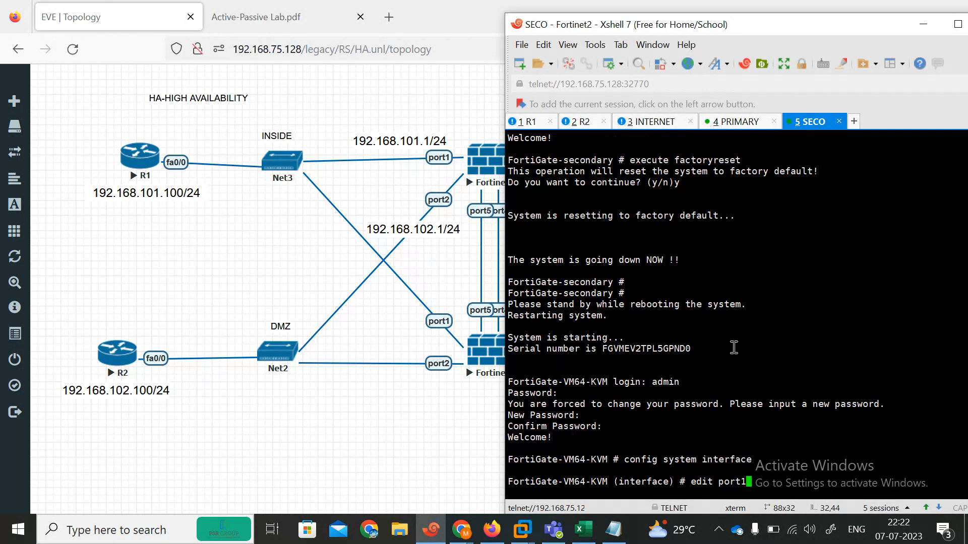
pyautogui.write('6')
pyautogui.press('Return')
pyautogui.press('Return')
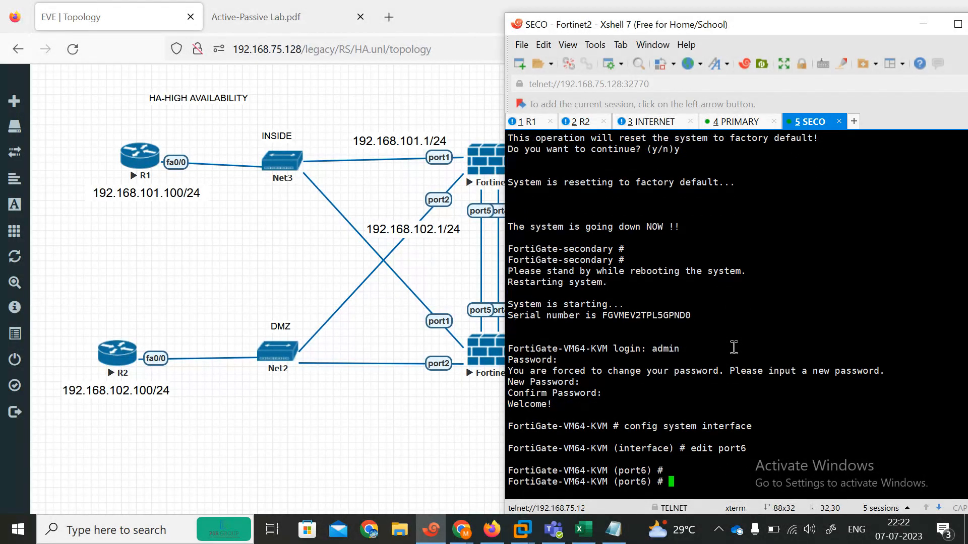
pyautogui.click(438, 456)
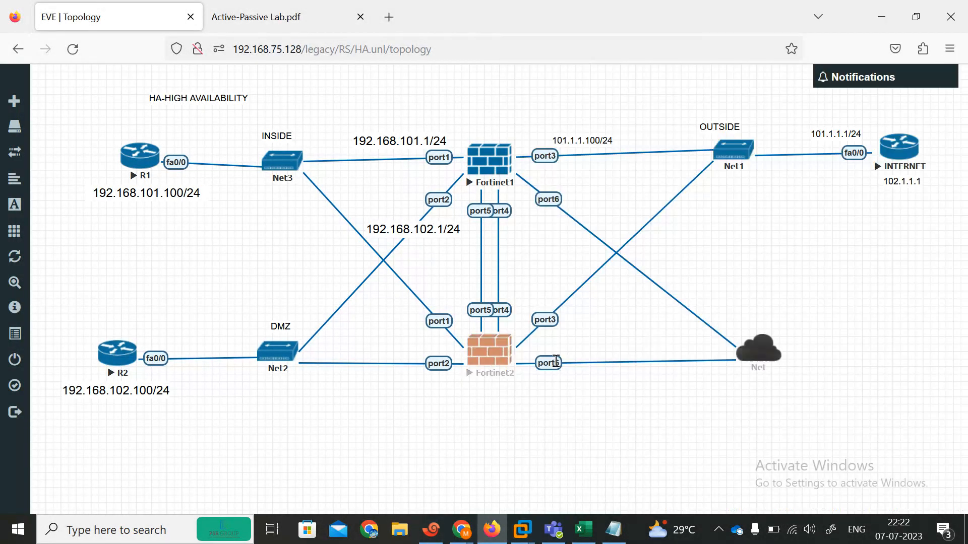
pyautogui.click(437, 532)
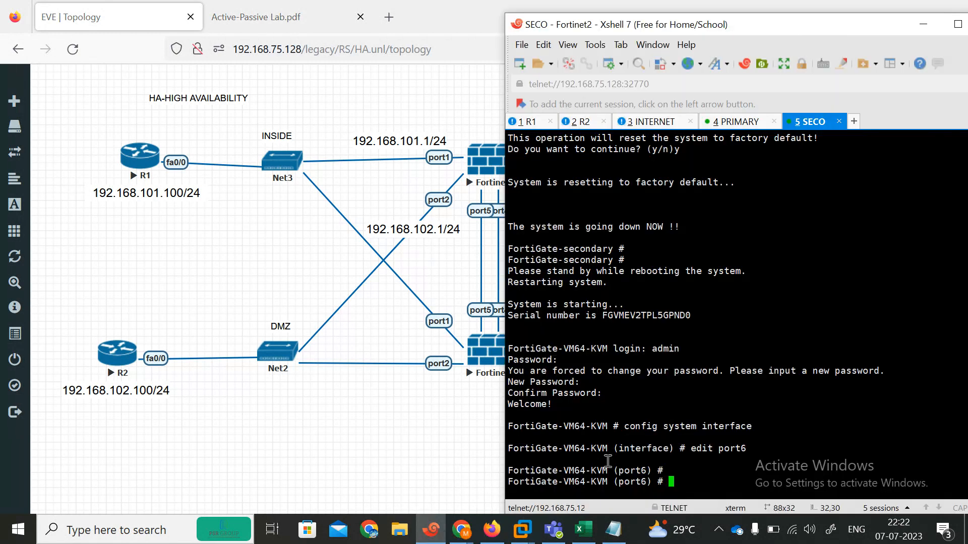
# Set port6 to DHCP with http, https and ping access, then end the configuration
pyautogui.write('set allowaccess')
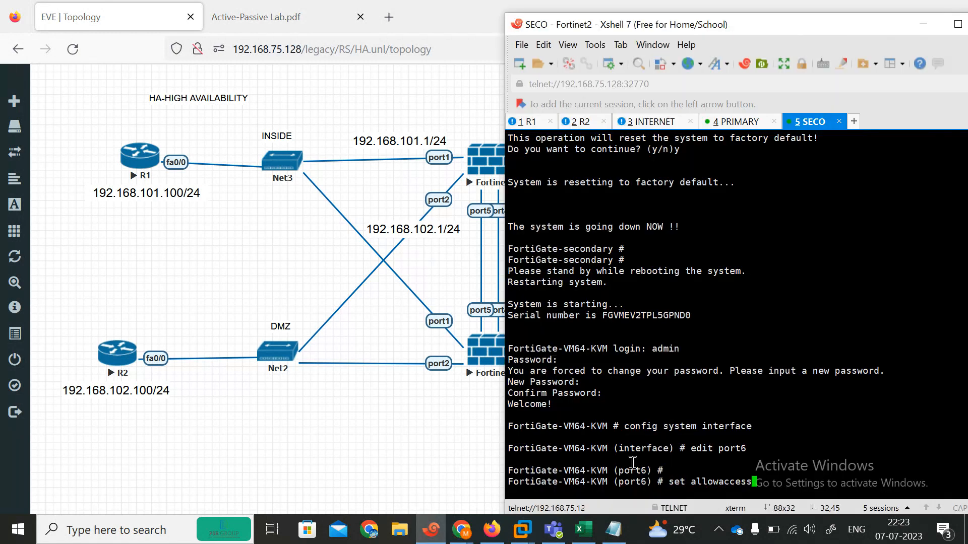
pyautogui.press('BackSpace')
pyautogui.press('BackSpace')
pyautogui.press('BackSpace')
pyautogui.press('BackSpace')
pyautogui.press('BackSpace')
pyautogui.press('BackSpace')
pyautogui.press('BackSpace')
pyautogui.press('BackSpace')
pyautogui.press('BackSpace')
pyautogui.press('BackSpace')
pyautogui.press('BackSpace')
pyautogui.write('mode dhcp')
pyautogui.press('Return')
pyautogui.press('Return')
pyautogui.press('Return')
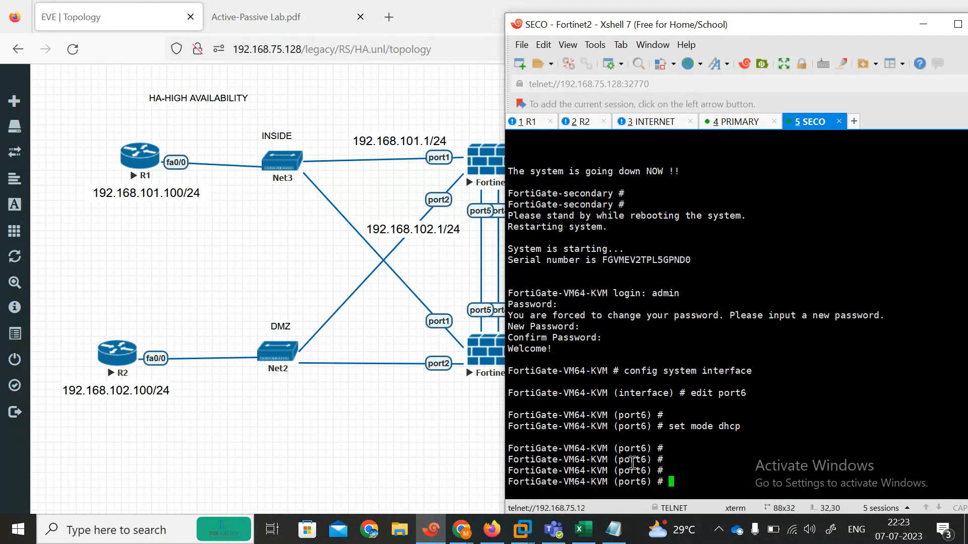
pyautogui.write('set allowaccess')
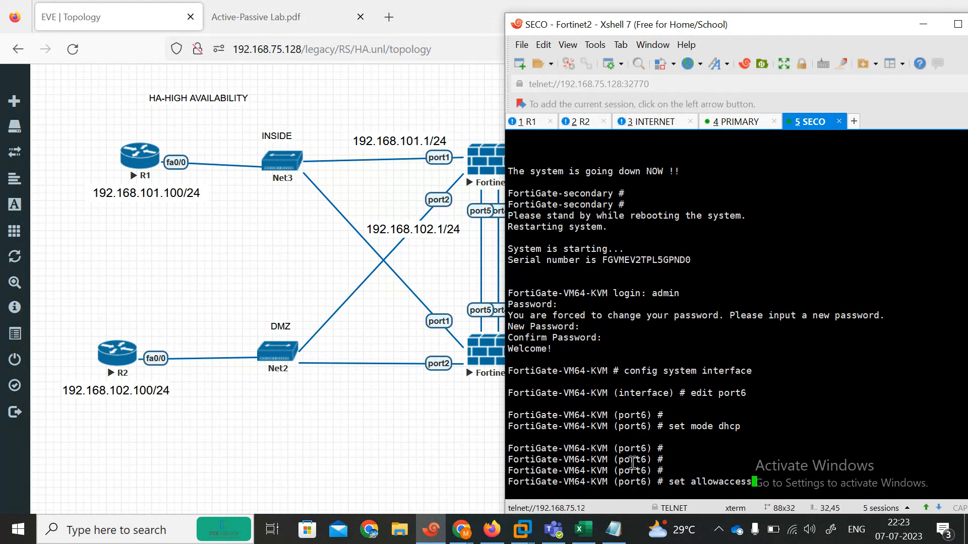
pyautogui.write(' http https ping')
pyautogui.press('Return')
pyautogui.press('Return')
pyautogui.write('e')
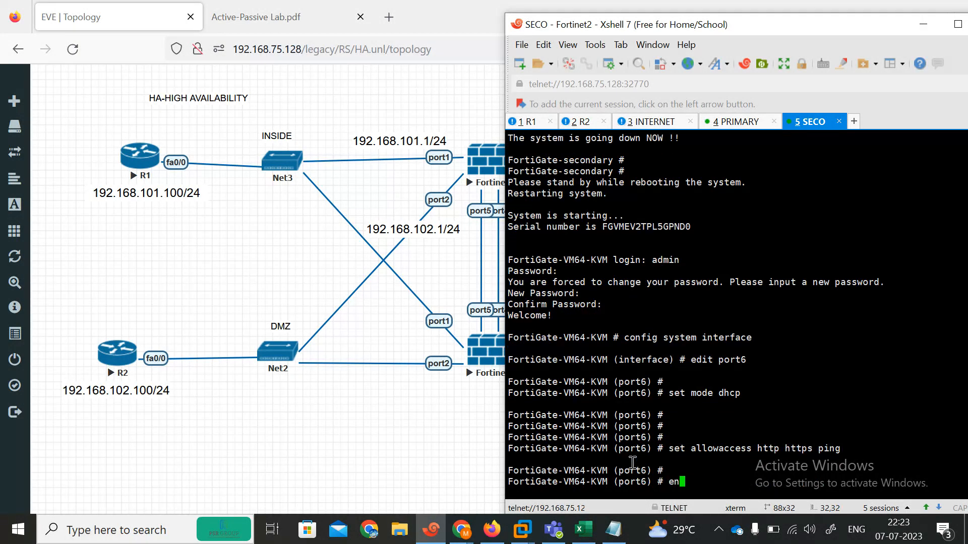
pyautogui.write('nd')
pyautogui.press('Return')
pyautogui.press('Return')
pyautogui.write('se')
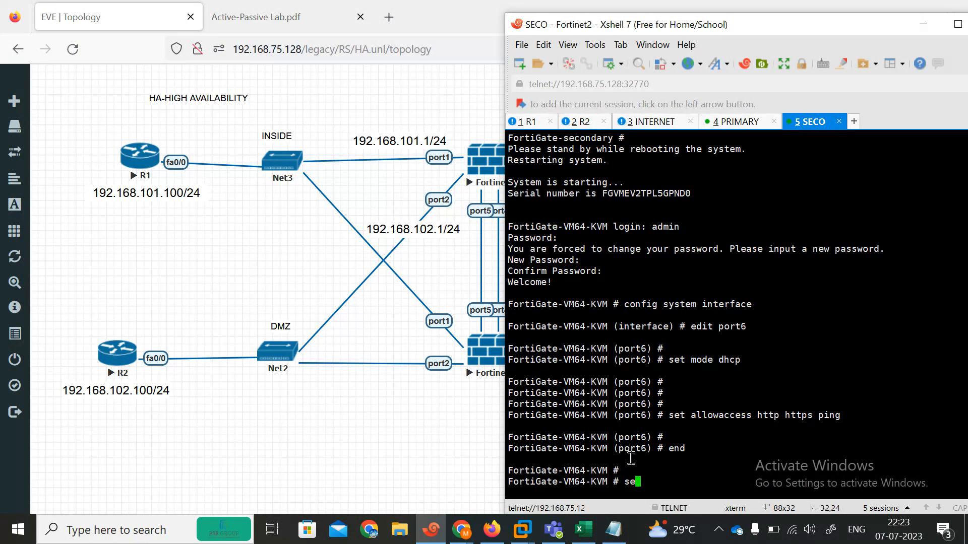
pyautogui.click(398, 457)
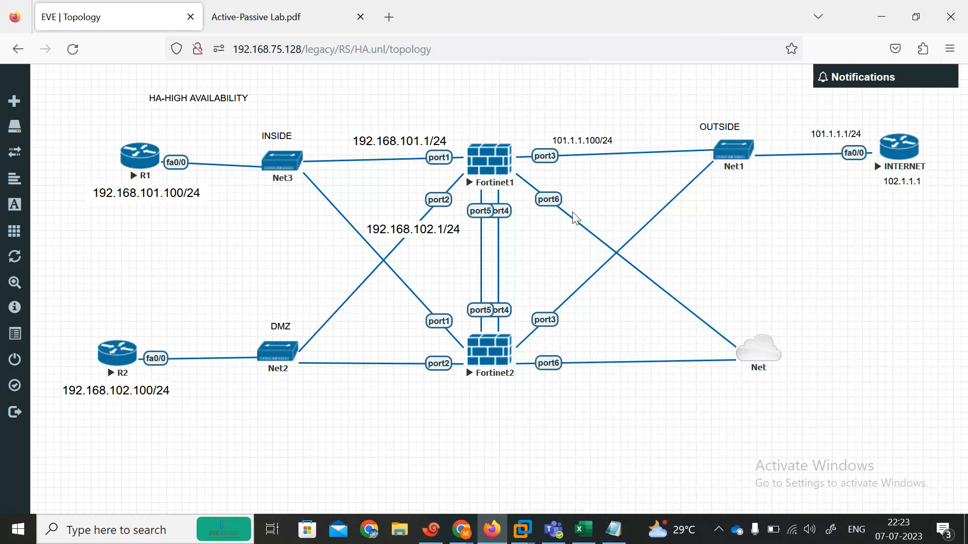
pyautogui.click(433, 537)
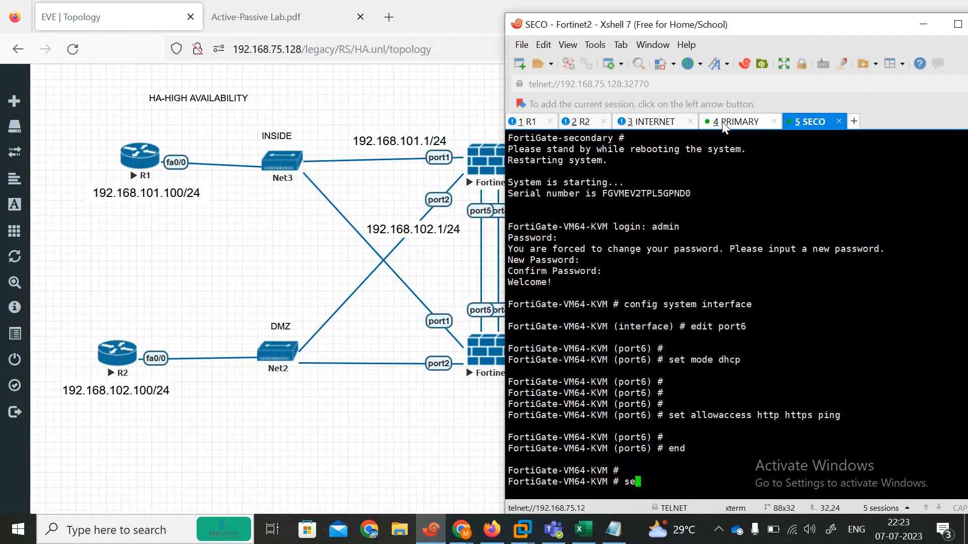
# On the primary FortiGate, re-apply https, http and ping access to the interface
pyautogui.click(725, 125)
pyautogui.write('confi')
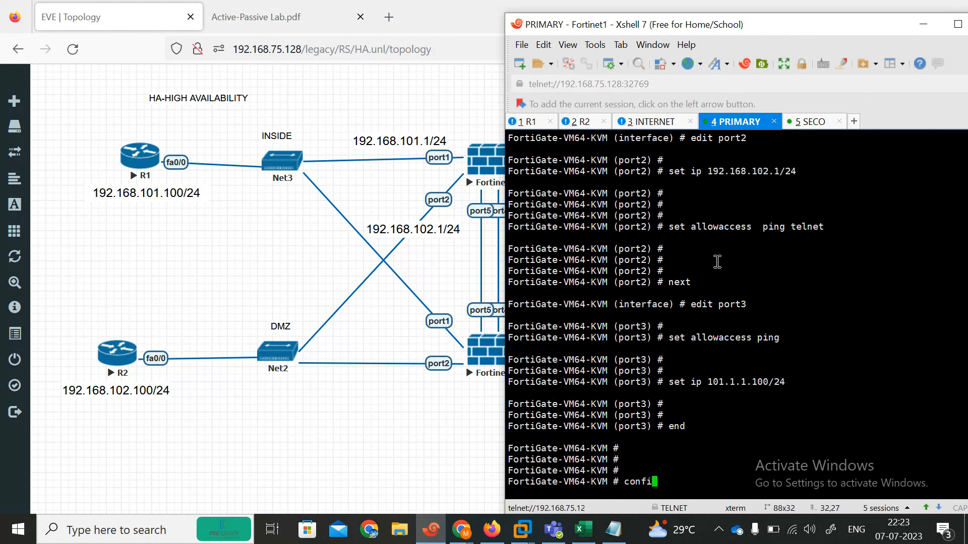
pyautogui.write('g system interface')
pyautogui.press('Return')
pyautogui.write('ed[o')
pyautogui.press('BackSpace')
pyautogui.write('it port1')
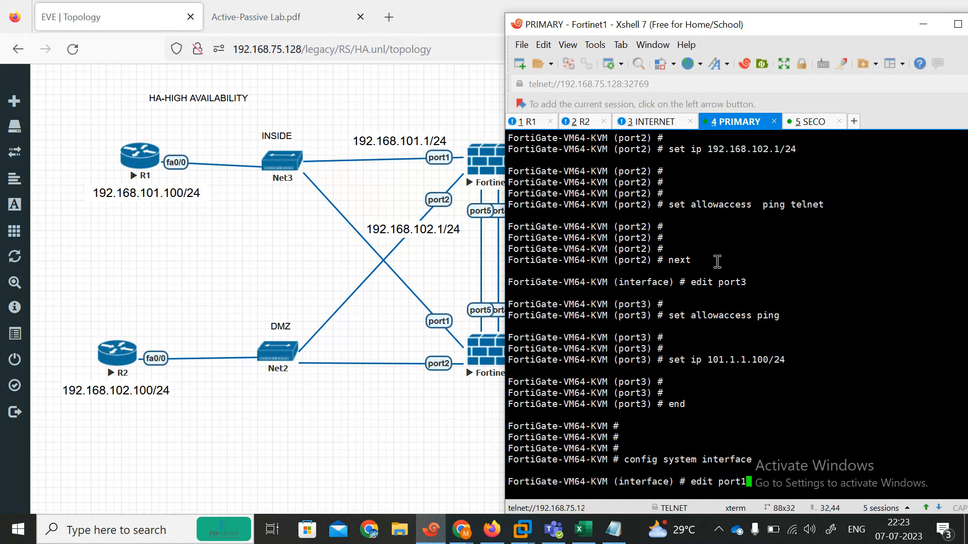
pyautogui.press('Return')
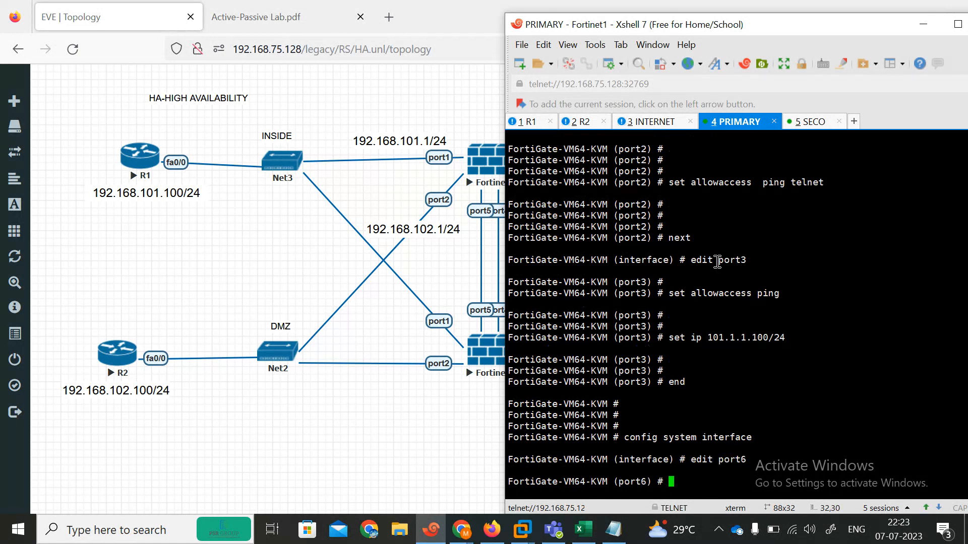
pyautogui.write('set allowaccess https http p')
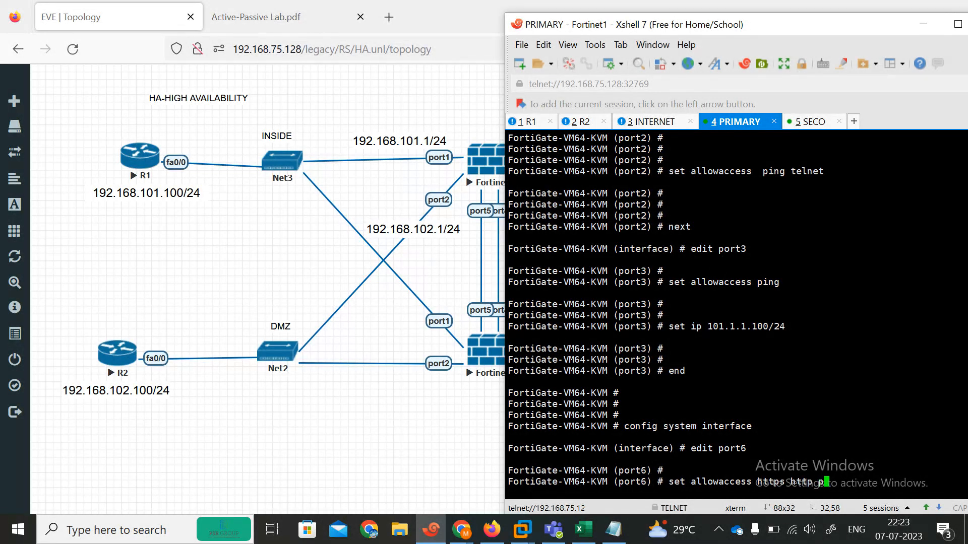
pyautogui.write('i')
pyautogui.press('Return')
pyautogui.press('Return')
pyautogui.write('end')
pyautogui.press('Return')
pyautogui.press('Return')
pyautogui.press('Return')
pyautogui.press('Return')
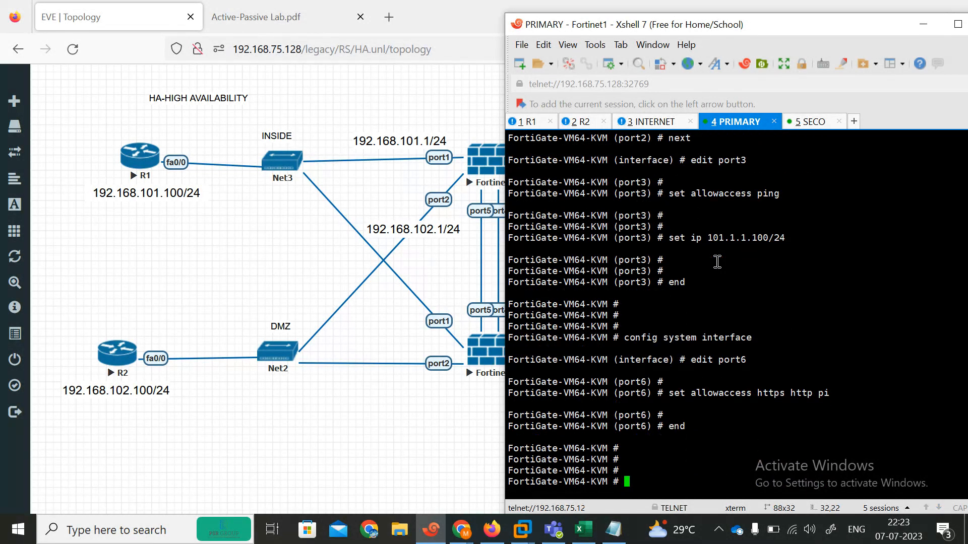
# List the primary FortiGate's interfaces with show system interface
pyautogui.write('show syin')
pyautogui.press('BackSpace')
pyautogui.press('BackSpace')
pyautogui.write('stem interface')
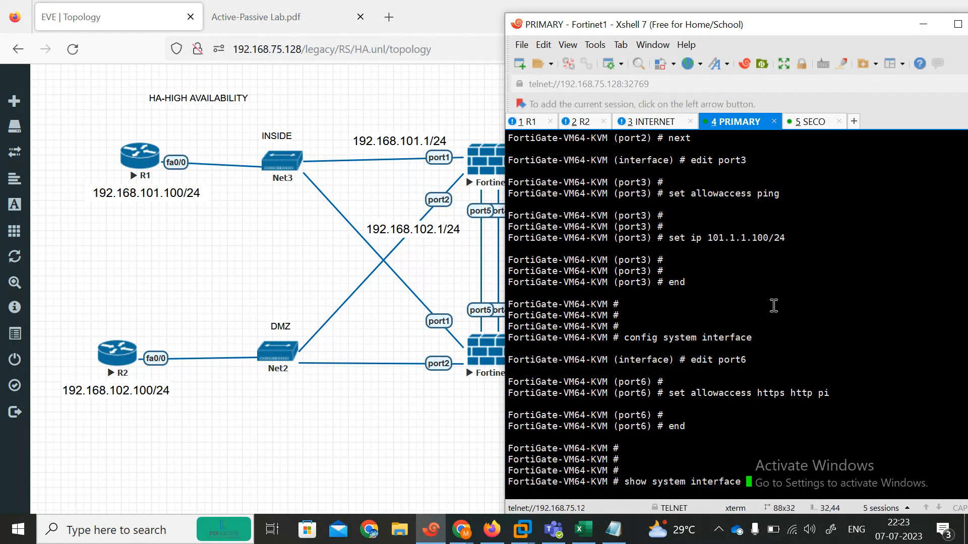
pyautogui.press('?')
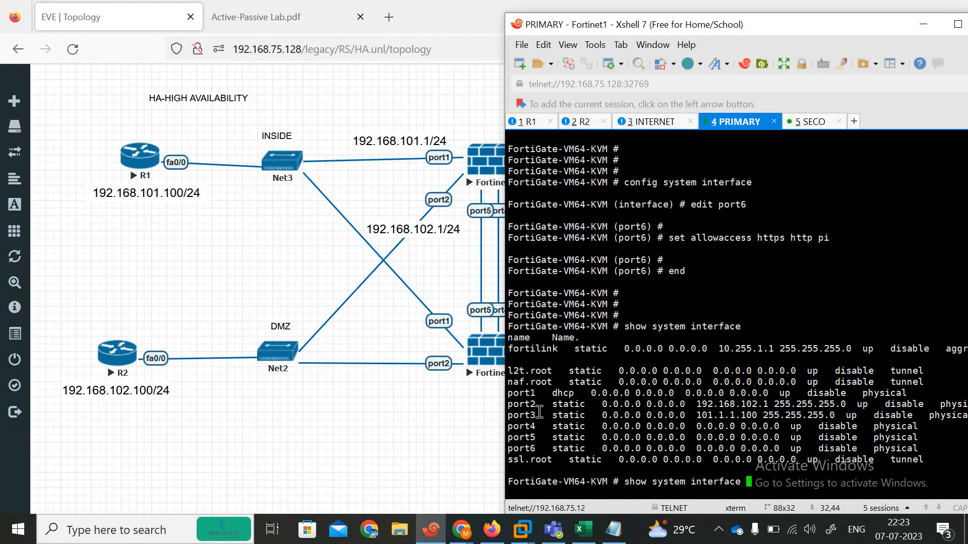
pyautogui.moveTo(555, 450); pyautogui.dragTo(665, 427)
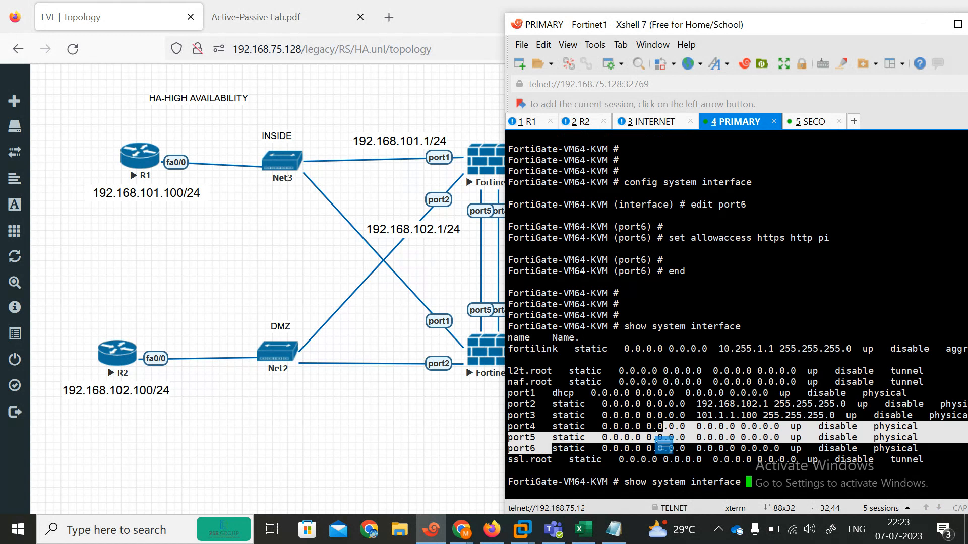
pyautogui.press('?')
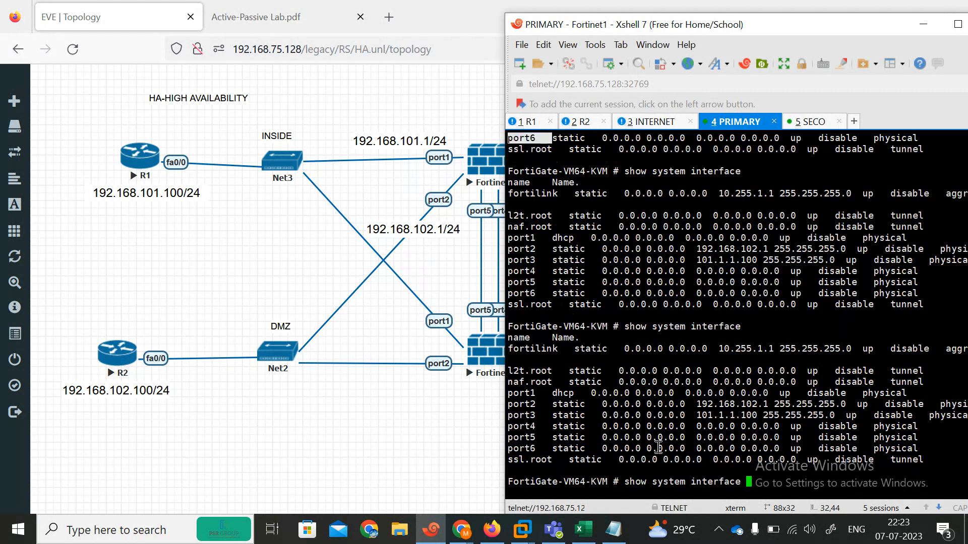
pyautogui.press('?')
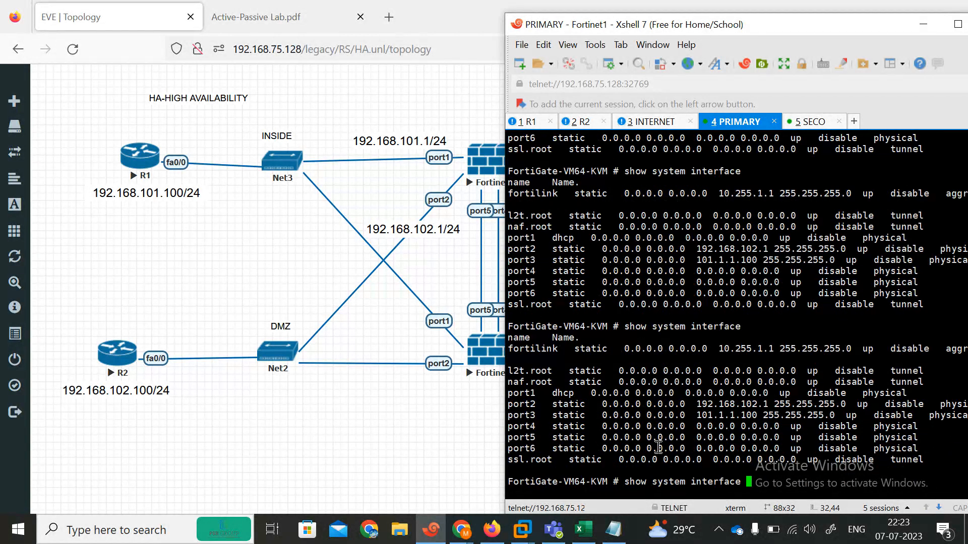
# Run show system interface on the secondary to confirm port6 got 192.168.75.141
pyautogui.click(807, 123)
pyautogui.press('BackSpace')
pyautogui.write('show system interface')
pyautogui.press('Return')
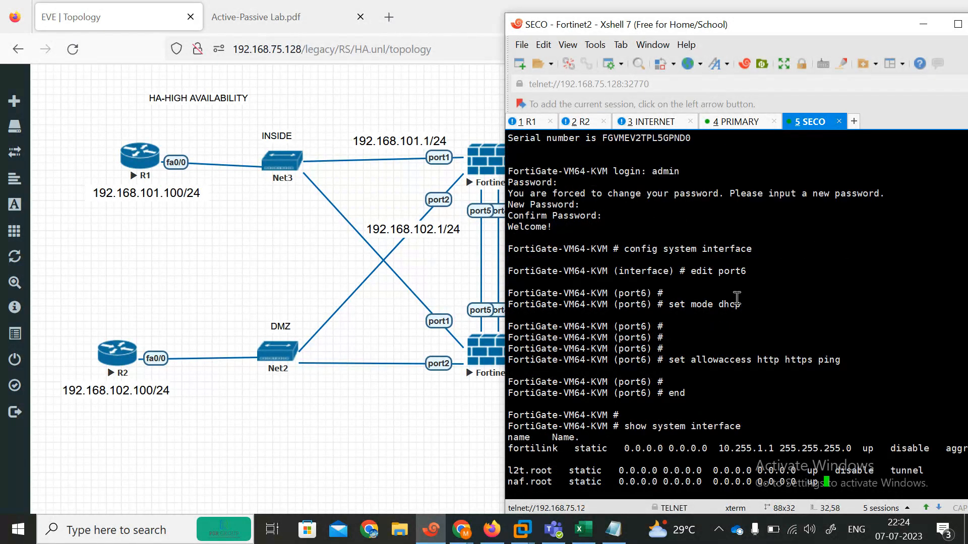
pyautogui.press('Up')
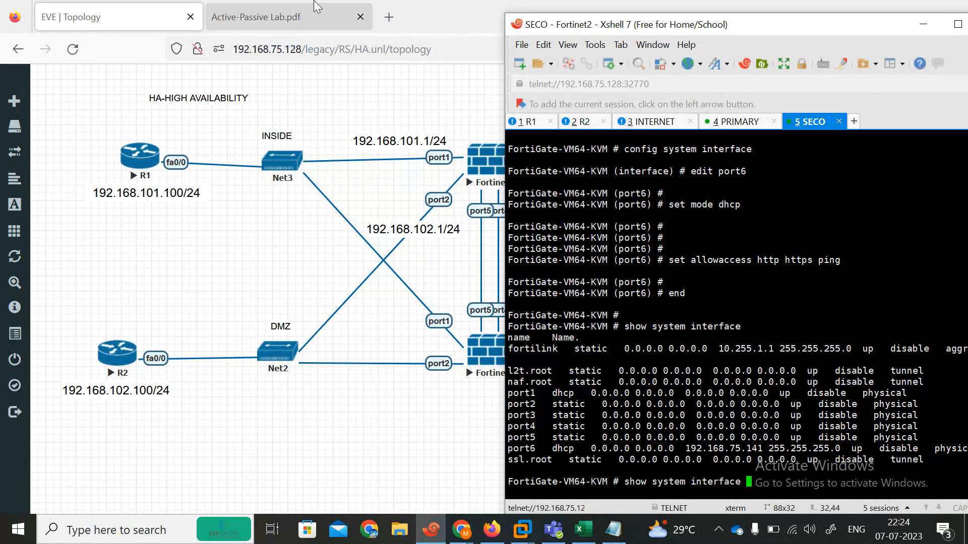
pyautogui.click(292, 5)
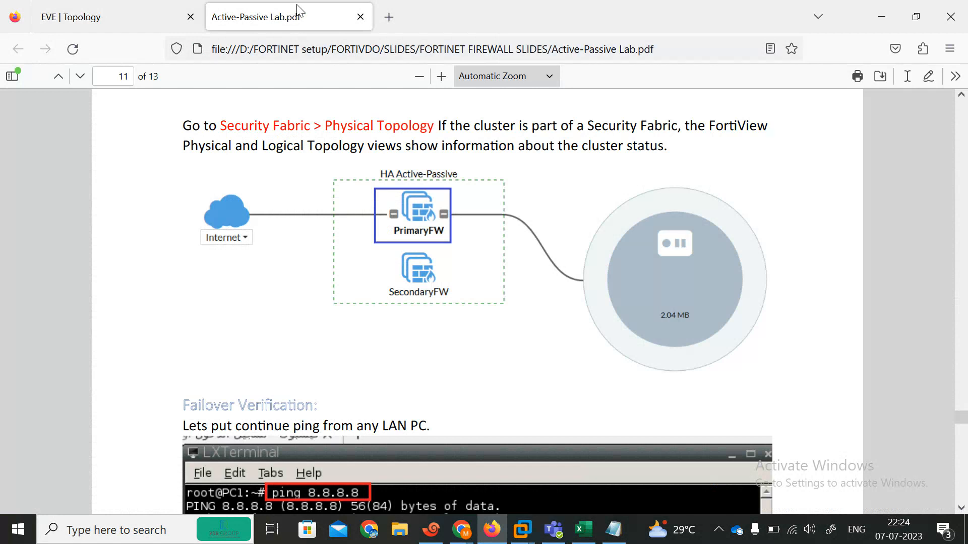
# Load the secondary FortiGate at 192.168.75.141 in a new Firefox tab
pyautogui.click(388, 16)
pyautogui.write('192.1')
pyautogui.write('75.1341')
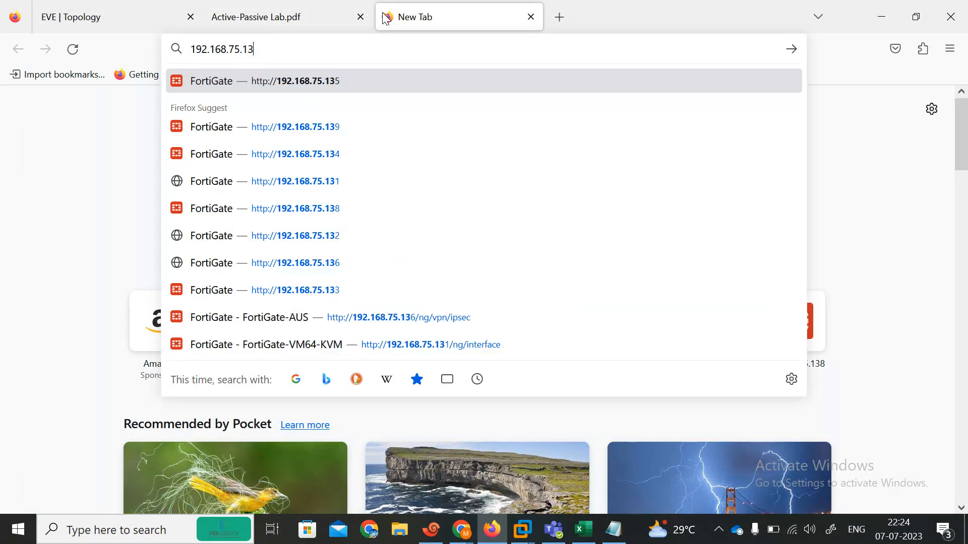
pyautogui.press('BackSpace')
pyautogui.press('BackSpace')
pyautogui.press('BackSpace')
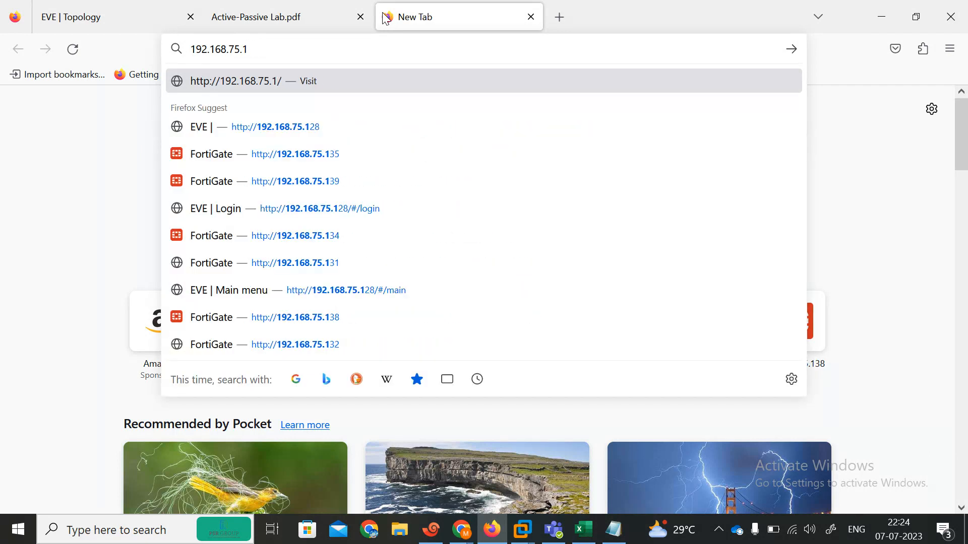
pyautogui.write('41')
pyautogui.press('Return')
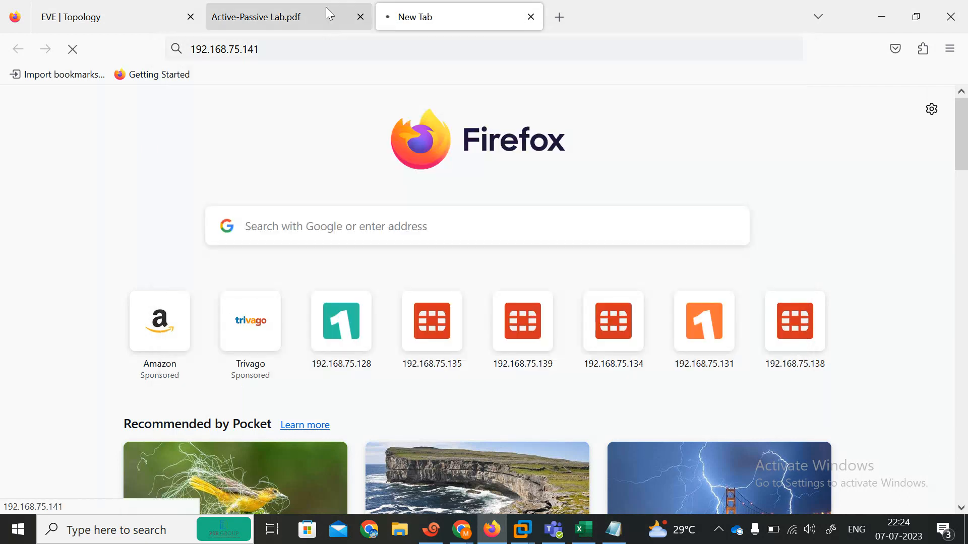
# Close the Active-Passive Lab.pdf tab and return to the Xshell sessions
pyautogui.click(282, 19)
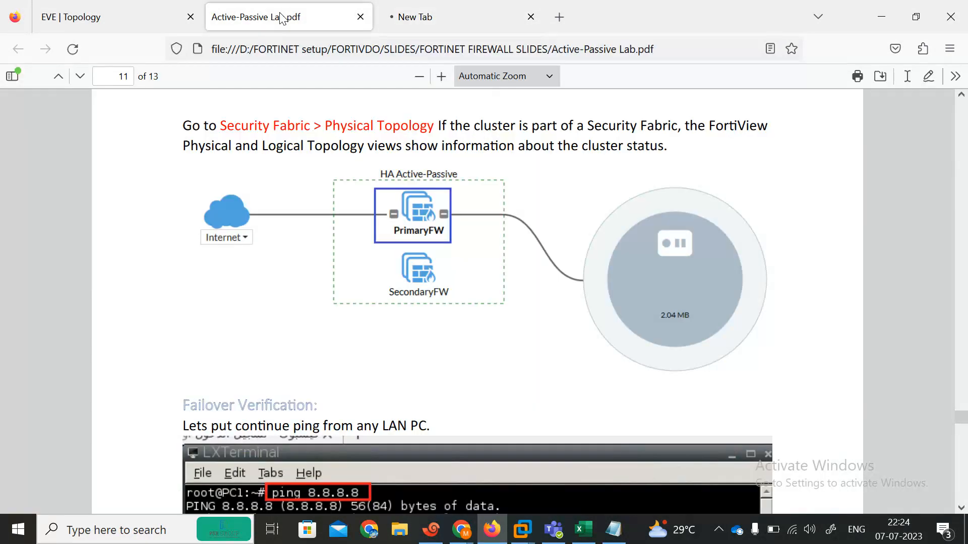
pyautogui.click(360, 17)
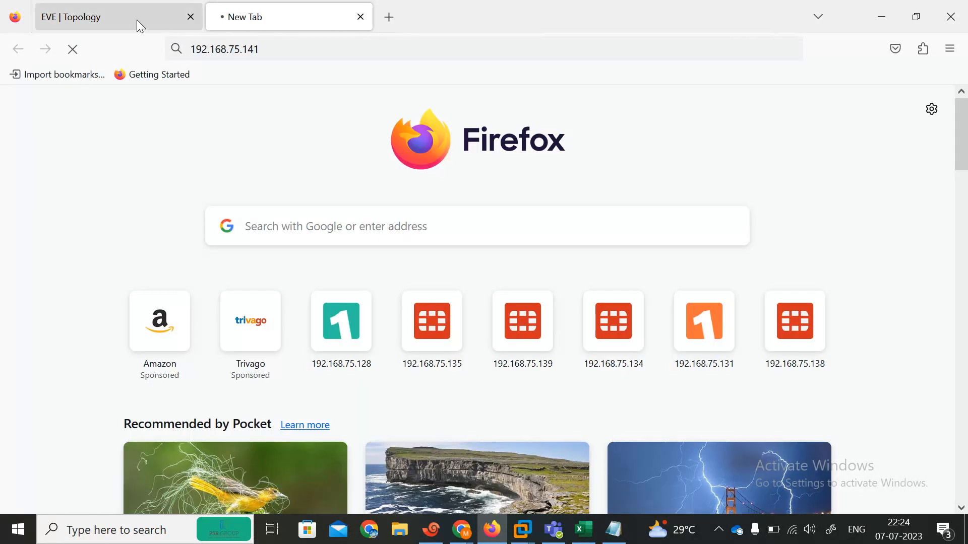
pyautogui.click(431, 529)
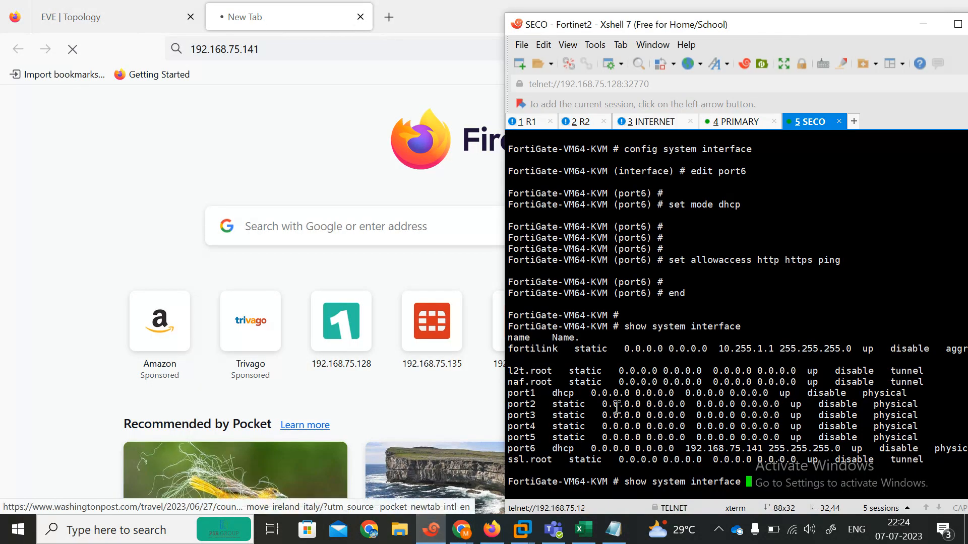
# On the primary FortiGate console, enter config system interface and edit port6
pyautogui.click(732, 122)
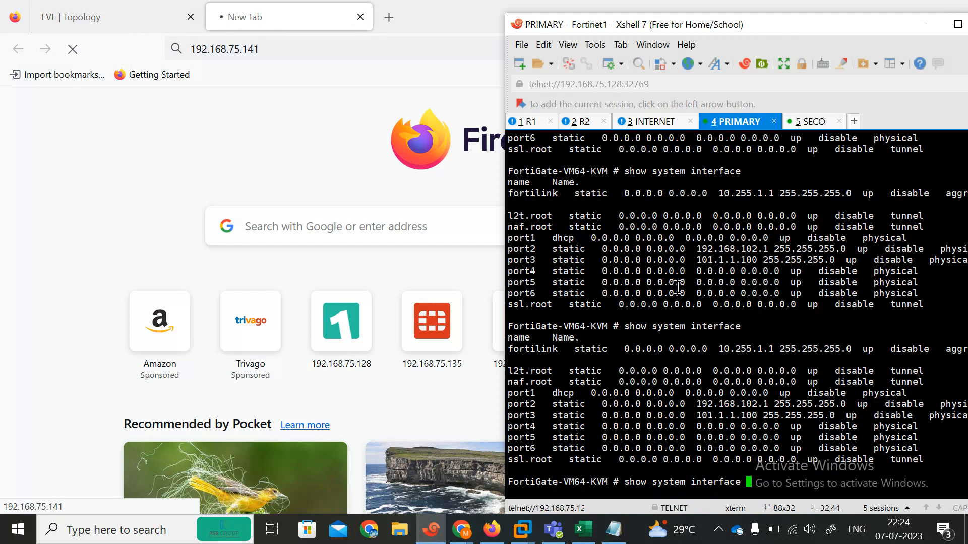
pyautogui.scroll(1, 677, 287)
pyautogui.scroll(-1, 678, 287)
pyautogui.scroll(2, 678, 286)
pyautogui.scroll(-2, 677, 287)
pyautogui.scroll(1, 678, 287)
pyautogui.scroll(-1, 677, 287)
pyautogui.press('BackSpace')
pyautogui.press('BackSpace')
pyautogui.press('BackSpace')
pyautogui.press('BackSpace')
pyautogui.press('BackSpace')
pyautogui.press('BackSpace')
pyautogui.press('BackSpace')
pyautogui.press('BackSpace')
pyautogui.press('BackSpace')
pyautogui.press('BackSpace')
pyautogui.press('BackSpace')
pyautogui.press('BackSpace')
pyautogui.press('BackSpace')
pyautogui.press('BackSpace')
pyautogui.write('config system interface')
pyautogui.press('Return')
pyautogui.write('edit ')
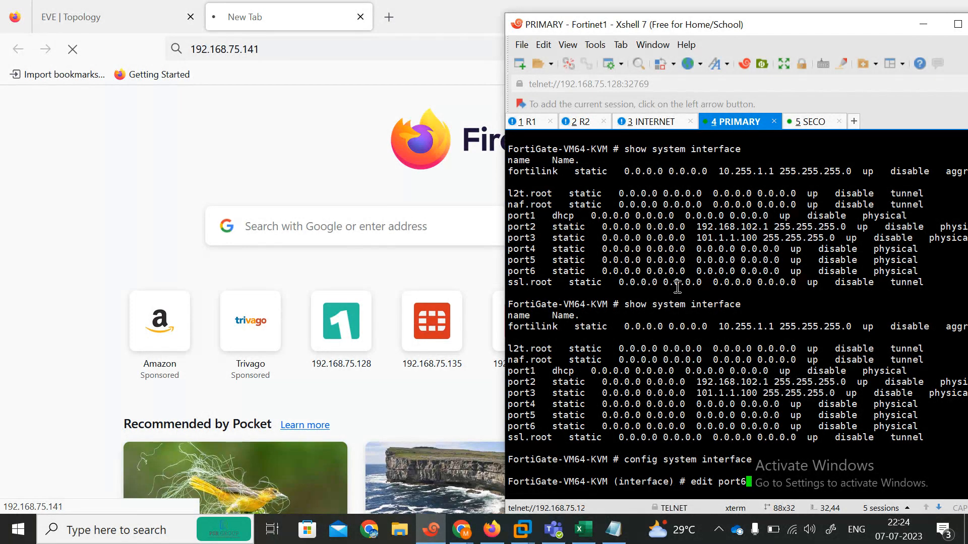
pyautogui.write('port6')
pyautogui.press('Return')
# Set port6 to DHCP mode with HTTPS, HTTP and ping access, then end
pyautogui.write('set mode ')
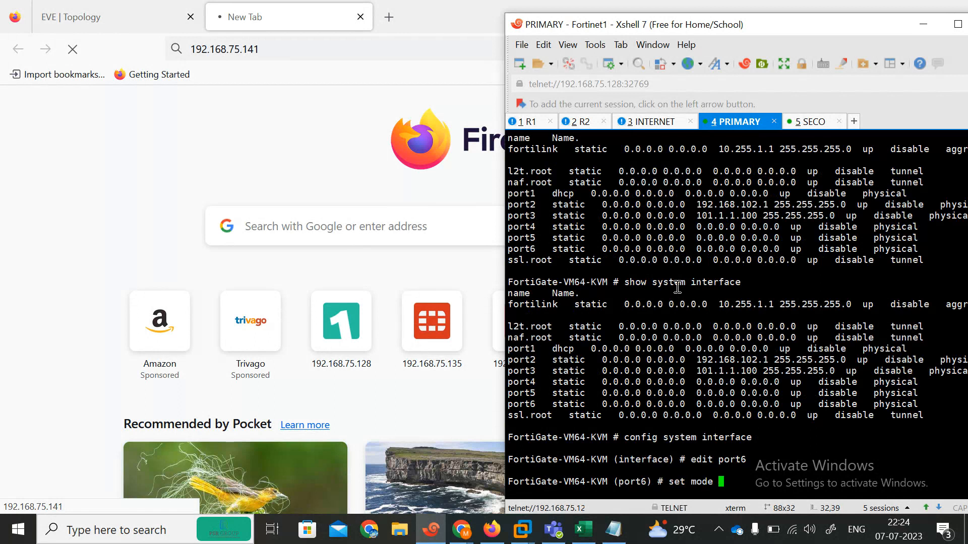
pyautogui.write('h')
pyautogui.write('hcp')
pyautogui.press('Return')
pyautogui.press('Return')
pyautogui.press('Return')
pyautogui.press('Return')
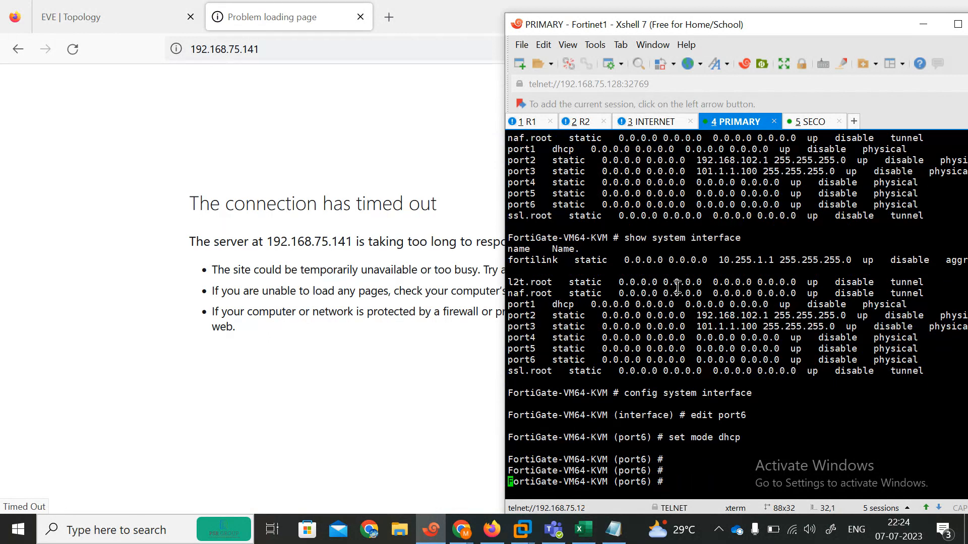
pyautogui.write('set allowaccess ')
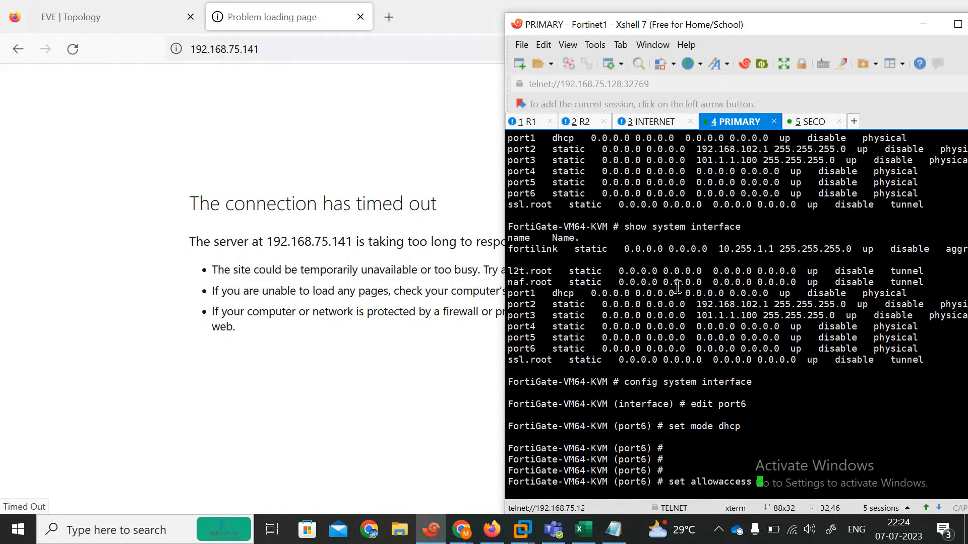
pyautogui.write('https http  ping')
pyautogui.press('Return')
pyautogui.press('Return')
pyautogui.write('end')
pyautogui.press('Return')
pyautogui.press('Return')
pyautogui.press('Return')
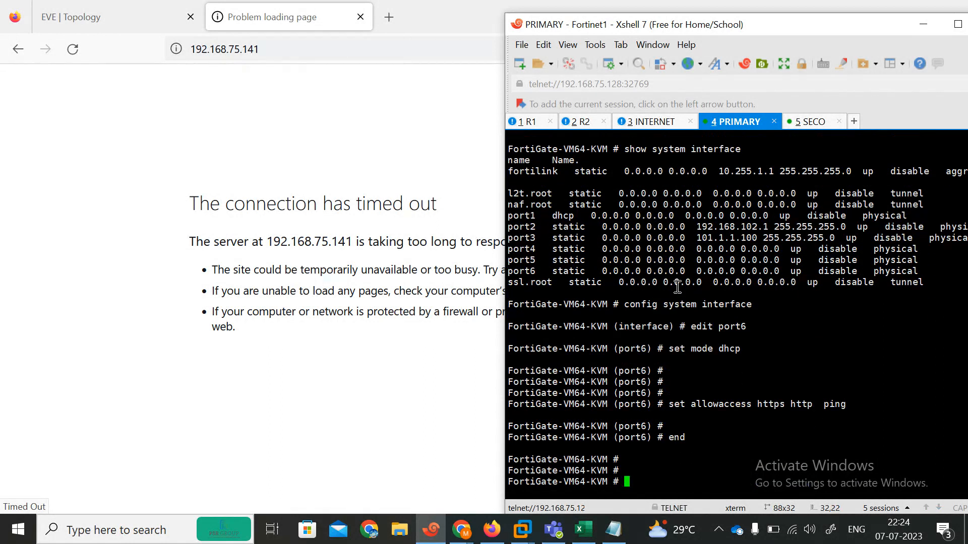
# Show port6's configuration on the secondary, then reload the secondary's web page at 192.168.75.141
pyautogui.click(810, 122)
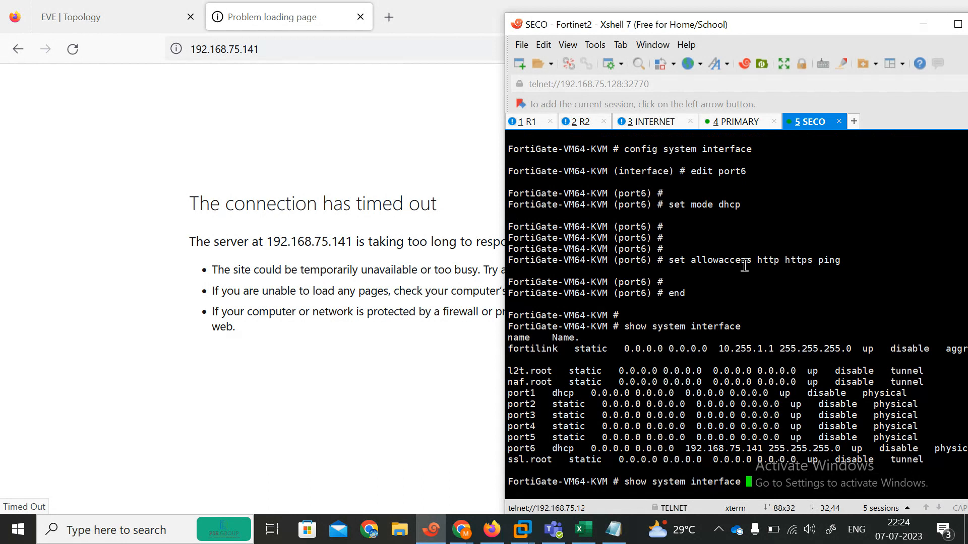
pyautogui.press('Return')
pyautogui.press('Up')
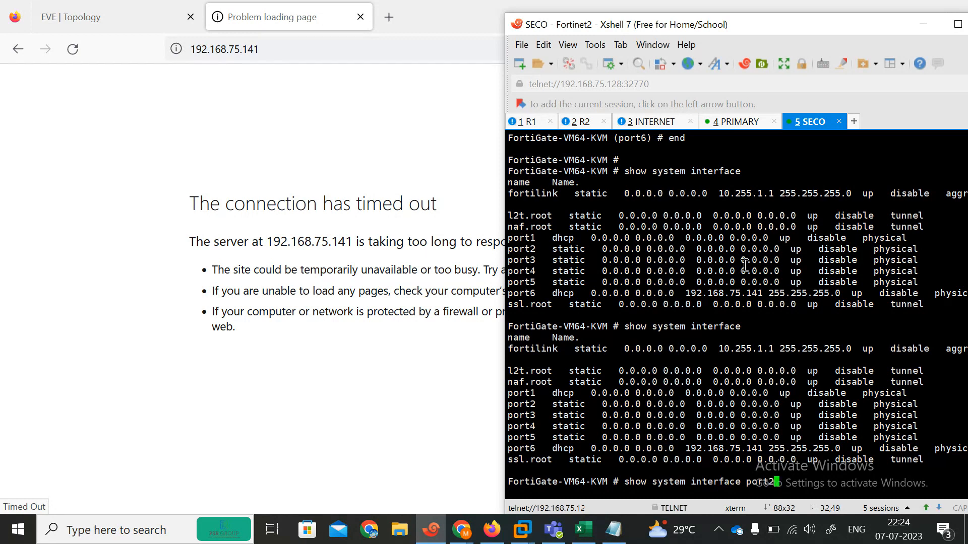
pyautogui.press('Return')
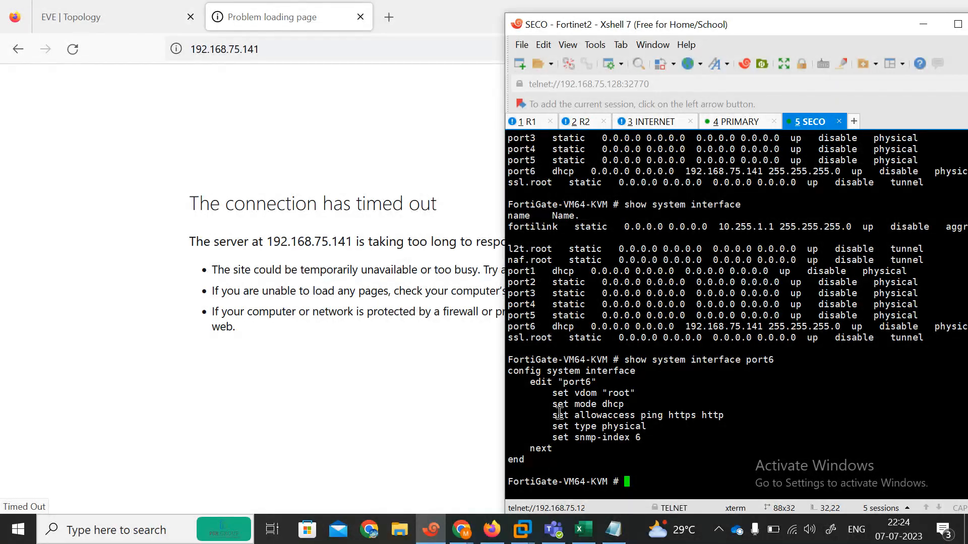
pyautogui.click(287, 49)
pyautogui.press('Return')
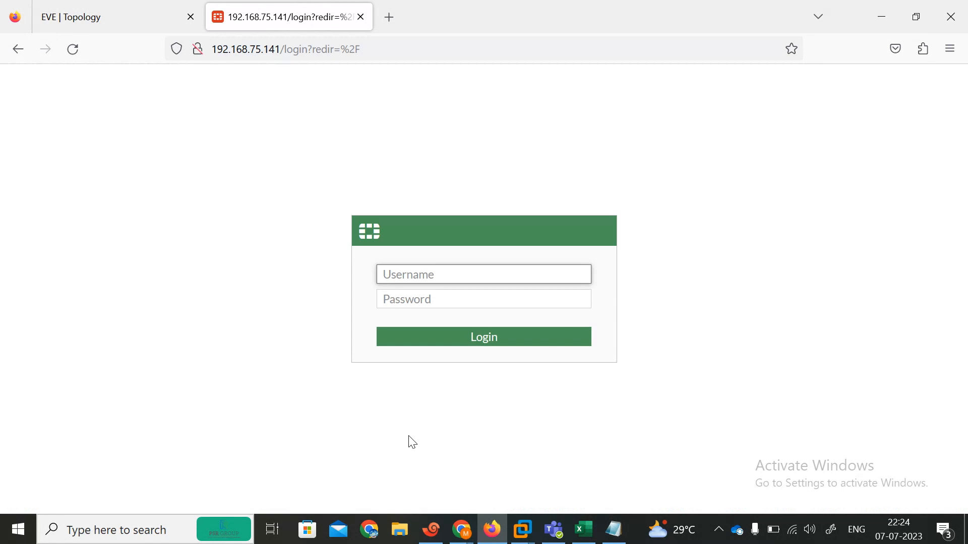
# List interfaces on the primary console to find port6's DHCP address
pyautogui.click(431, 530)
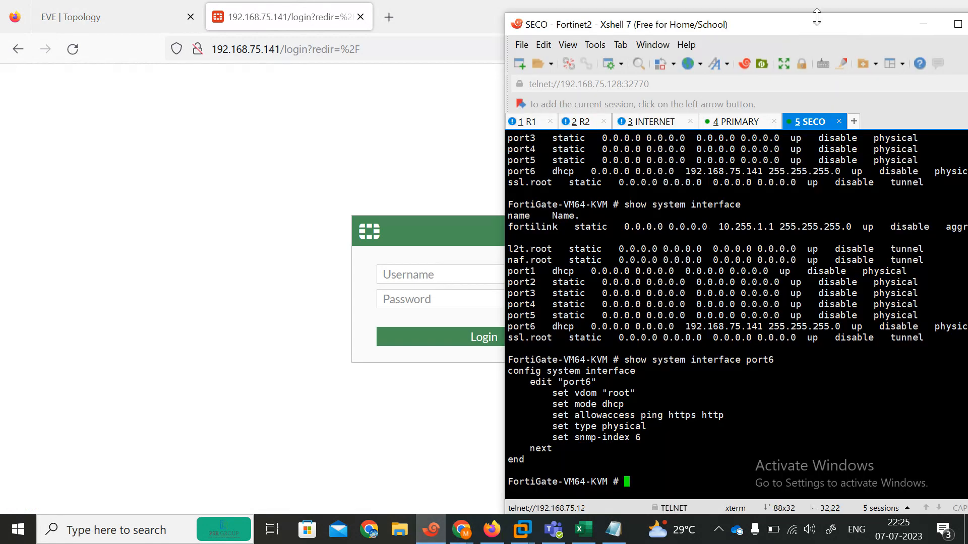
pyautogui.click(737, 122)
pyautogui.press('Tab')
pyautogui.press('BackSpace')
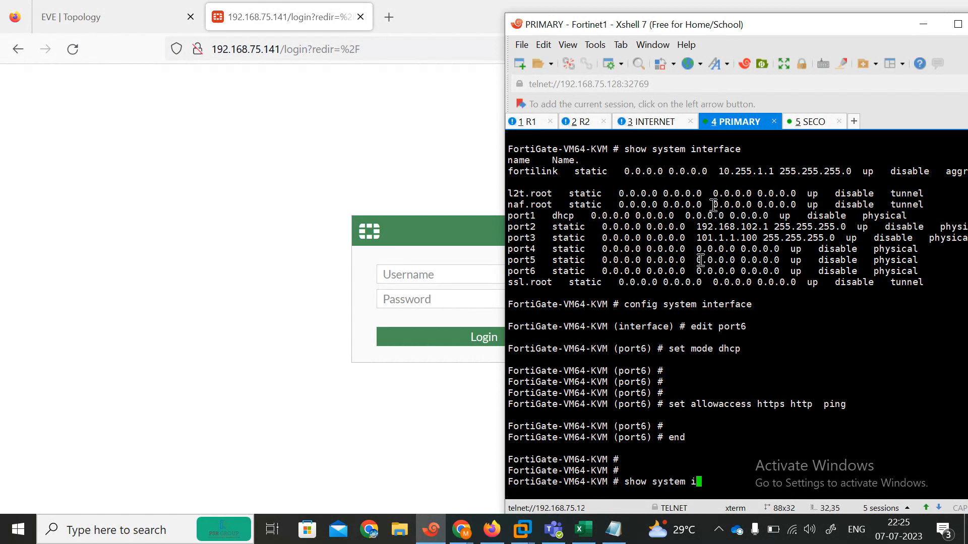
pyautogui.press('Return')
pyautogui.press('Up')
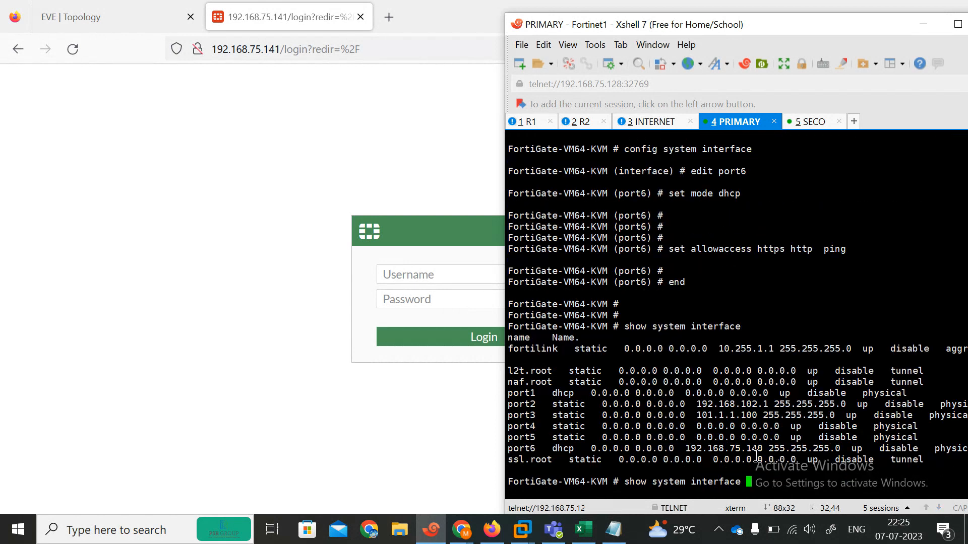
# Load 192.168.75.140 in a new Firefox tab placed before the .141 tab
pyautogui.click(375, 22)
pyautogui.click(385, 18)
pyautogui.write('192.168.')
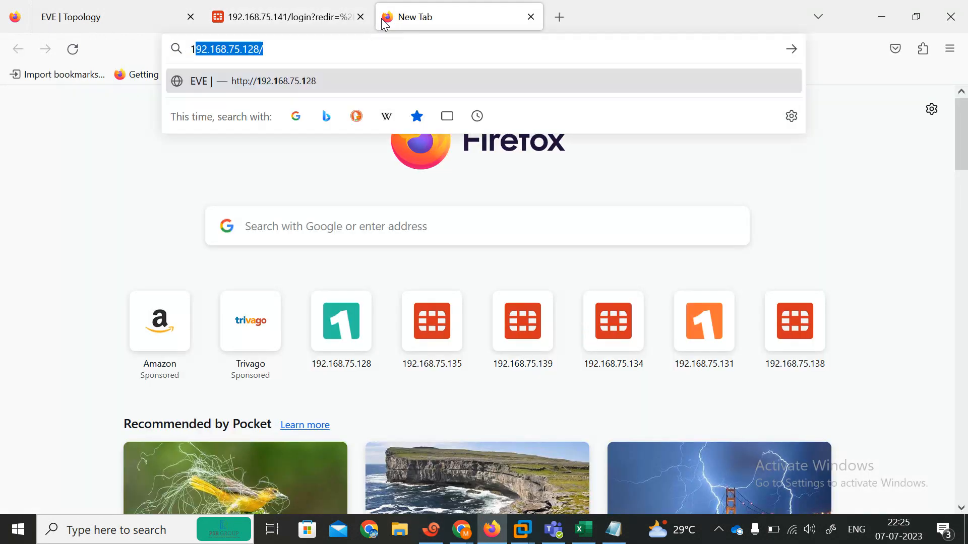
pyautogui.write('75.140')
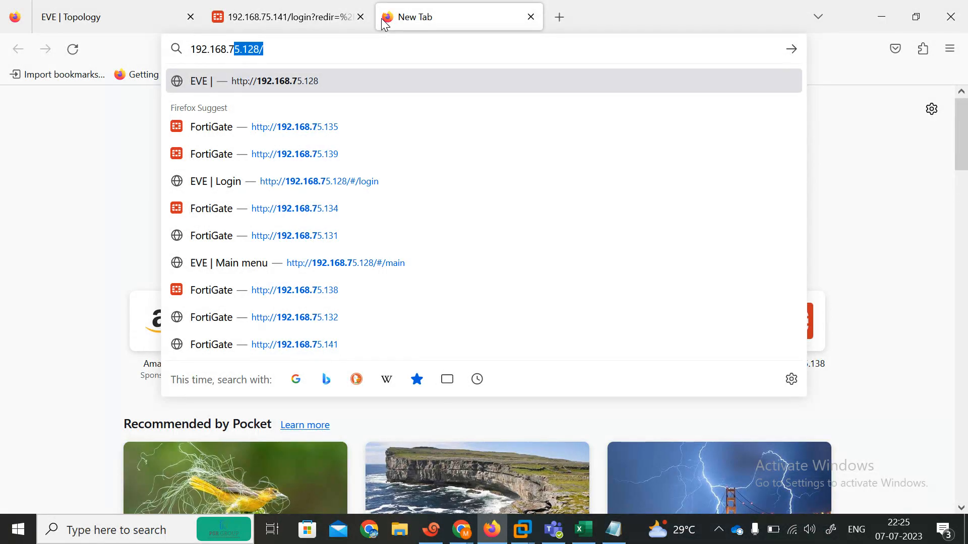
pyautogui.press('Return')
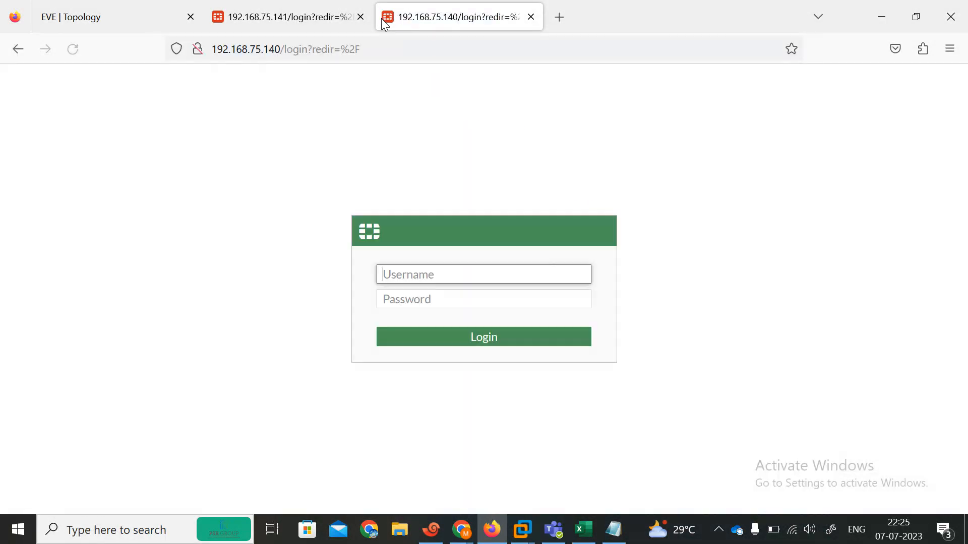
pyautogui.moveTo(416, 23); pyautogui.dragTo(301, 23)
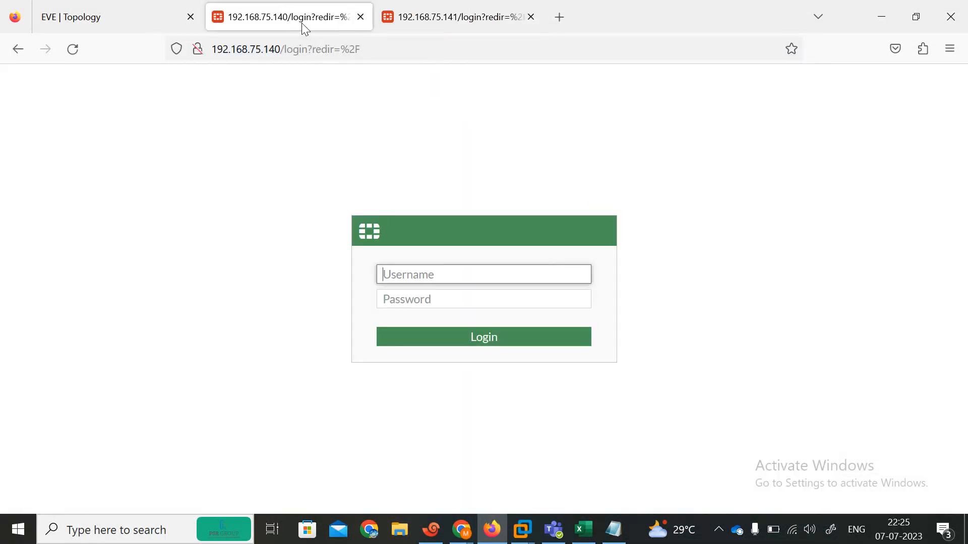
pyautogui.click(409, 265)
# Log in to the .140 unit as admin with its password, declining to save the login
pyautogui.click(417, 274)
pyautogui.write('admin')
pyautogui.press('Tab')
pyautogui.write('admin')
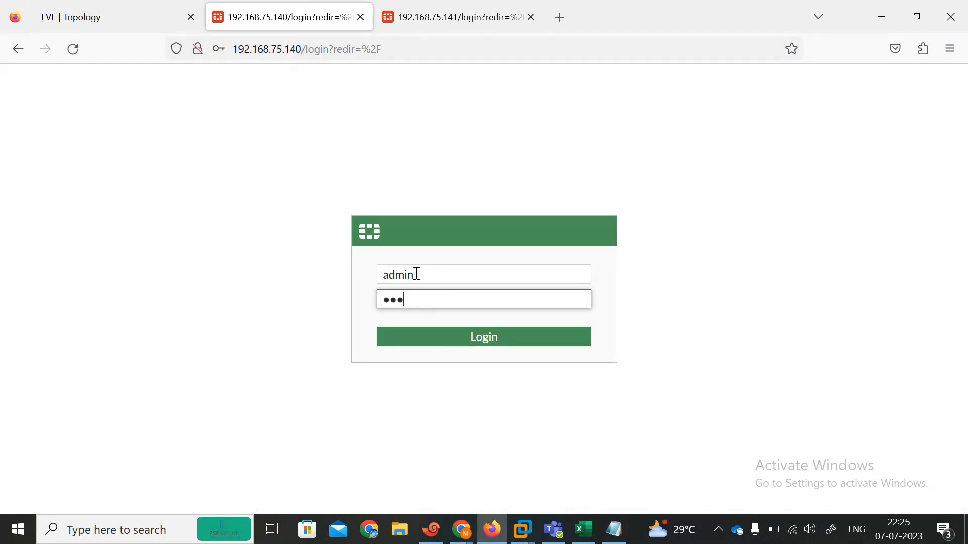
pyautogui.press('Return')
pyautogui.click(427, 243)
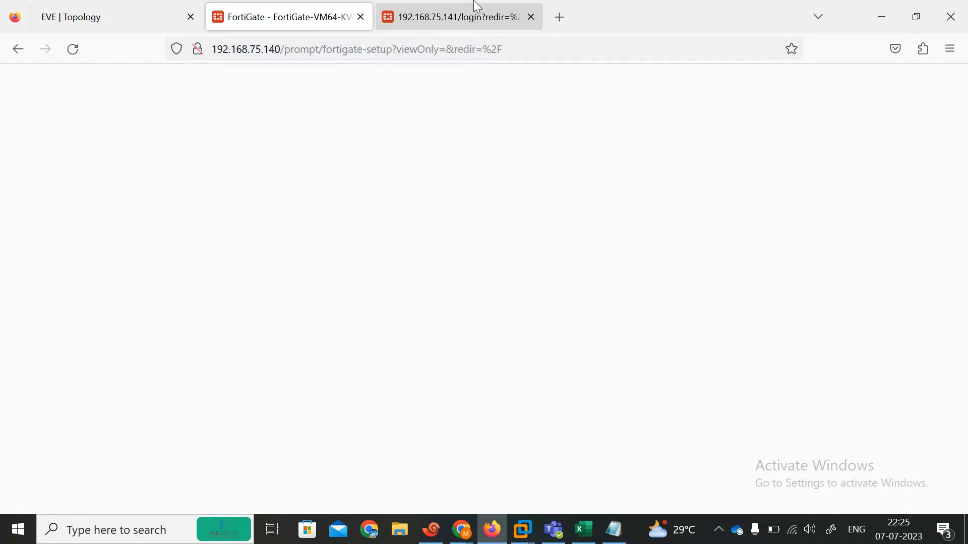
# Log in to the .141 unit as admin without saving the login in Firefox
pyautogui.click(476, 14)
pyautogui.write('ad')
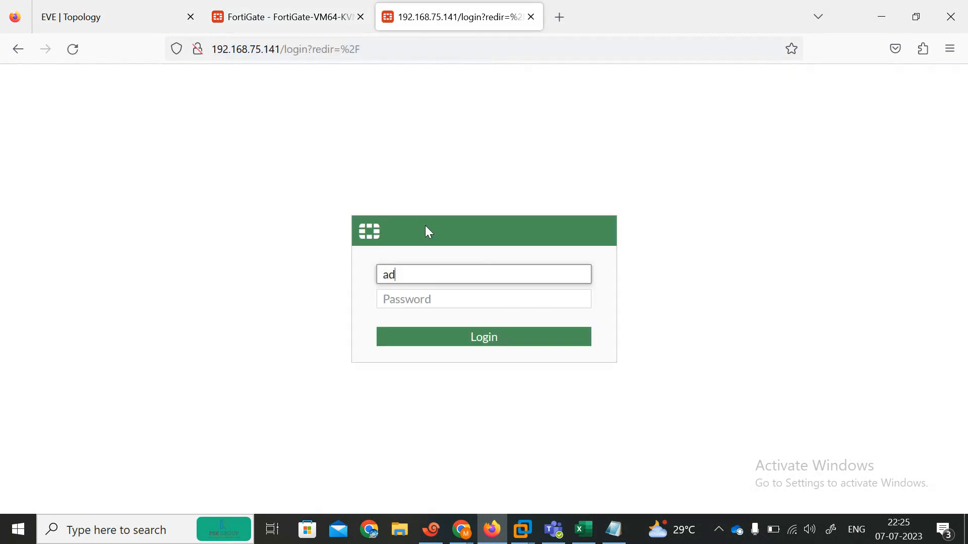
pyautogui.write('min')
pyautogui.press('Tab')
pyautogui.write('admin')
pyautogui.press('Return')
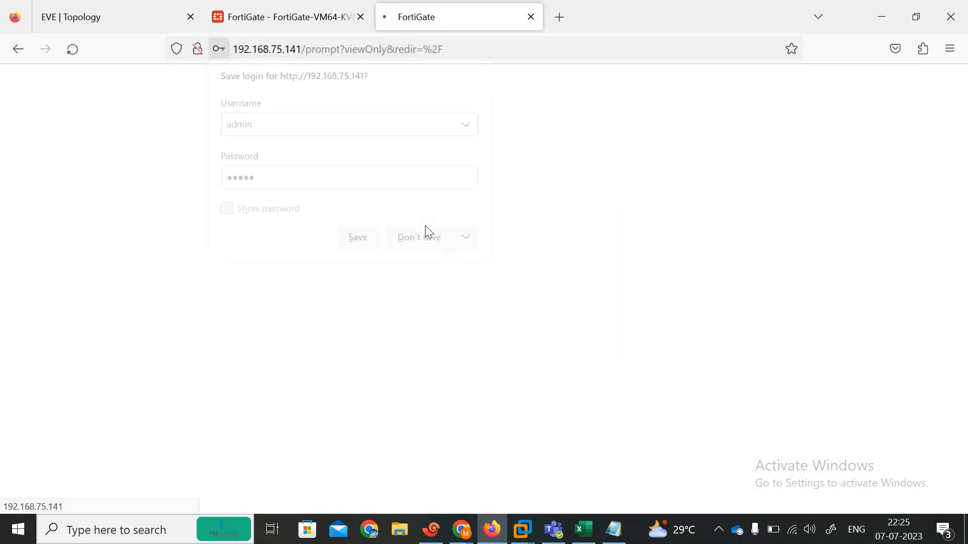
pyautogui.click(426, 238)
pyautogui.click(317, 9)
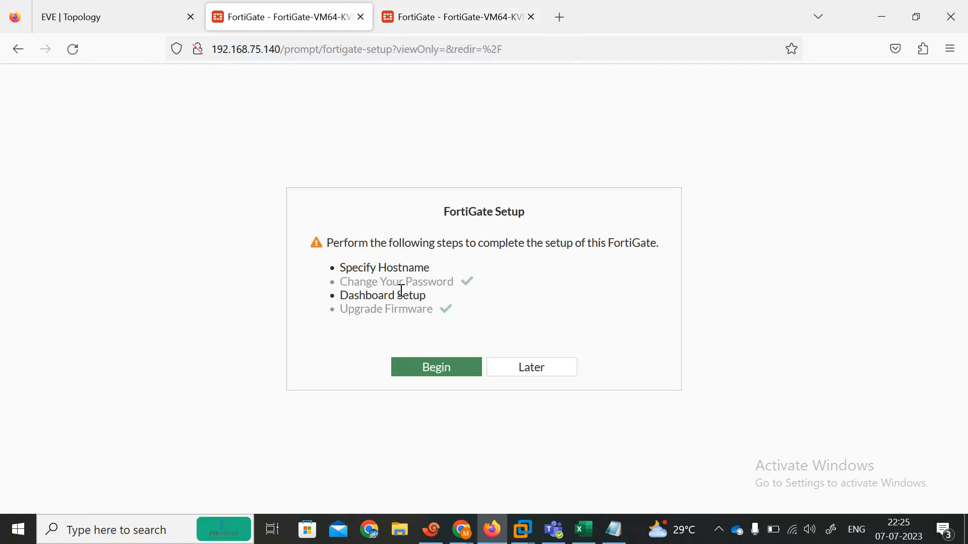
# On the .140 unit, dismiss the setup prompts and apply Multiple Interface Policies in Feature Visibility
pyautogui.click(521, 367)
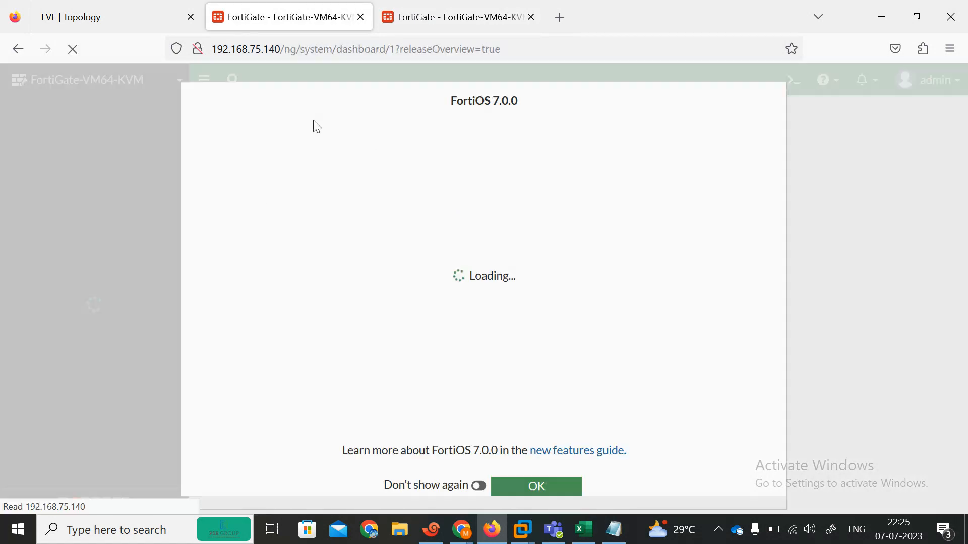
pyautogui.click(511, 484)
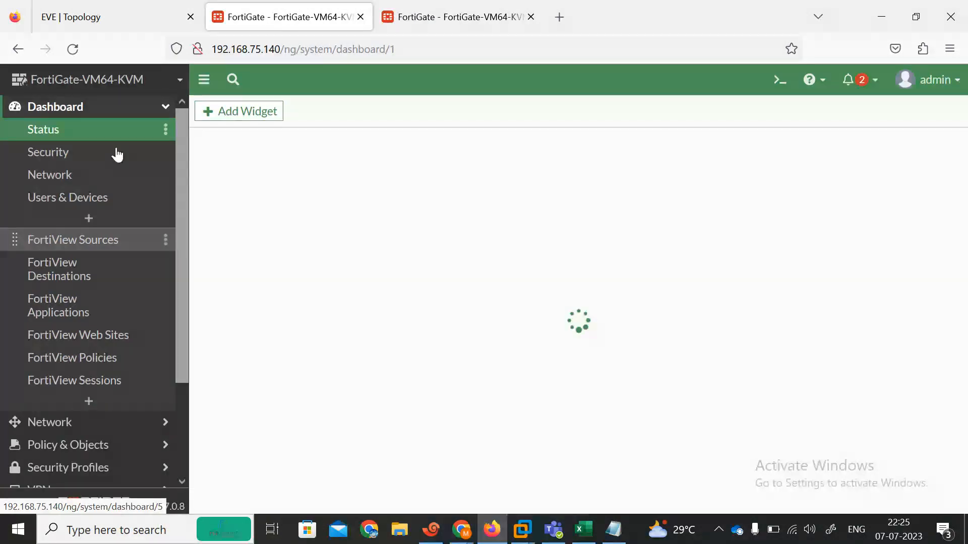
pyautogui.moveTo(182, 336); pyautogui.dragTo(181, 407)
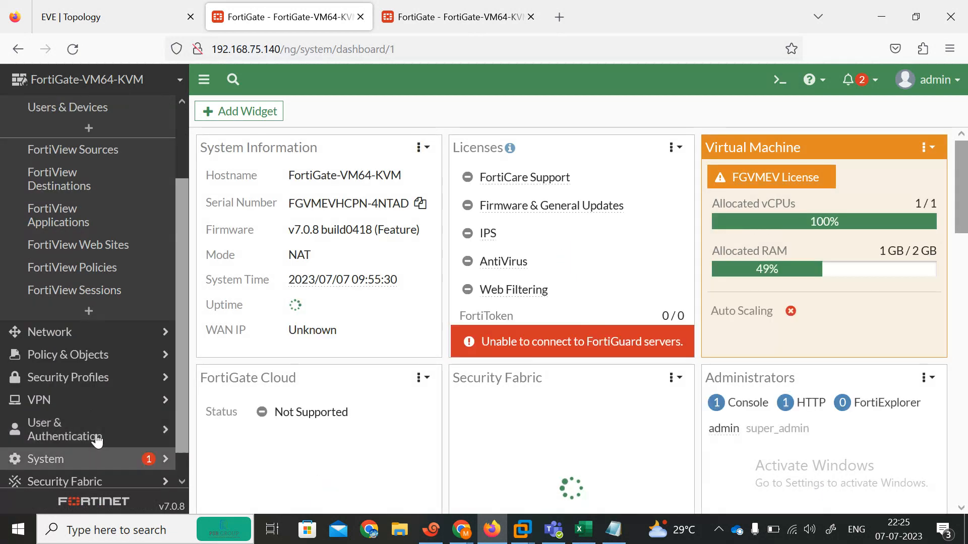
pyautogui.click(103, 464)
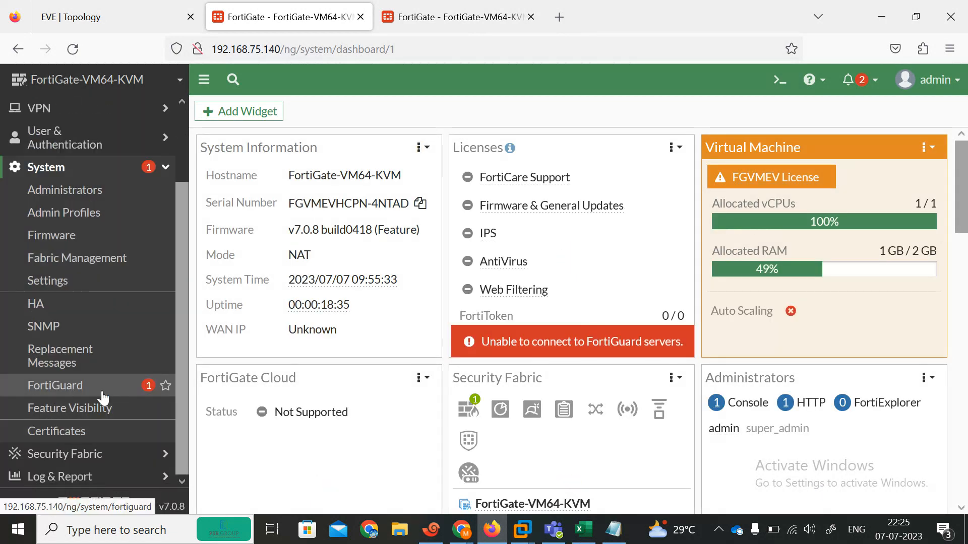
pyautogui.click(83, 412)
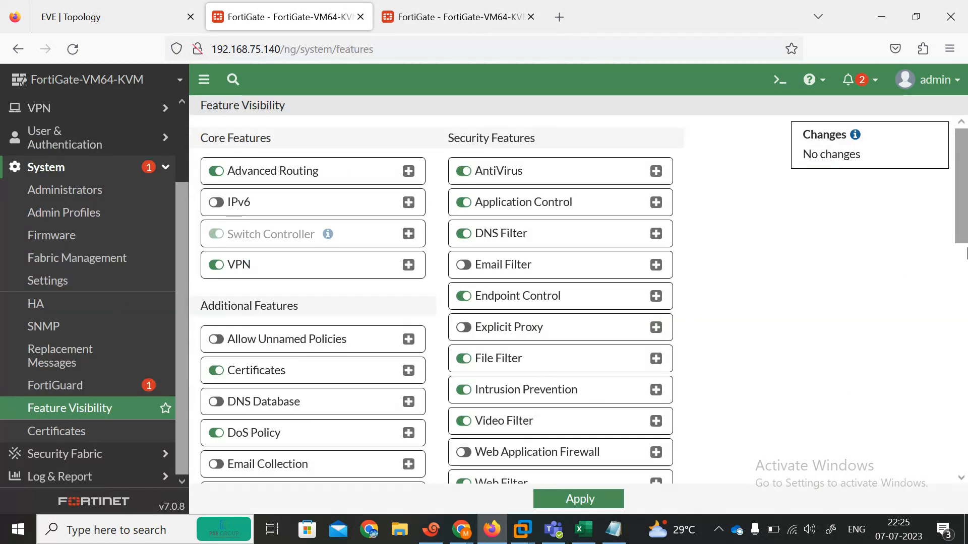
pyautogui.moveTo(964, 235); pyautogui.dragTo(966, 359)
pyautogui.click(315, 406)
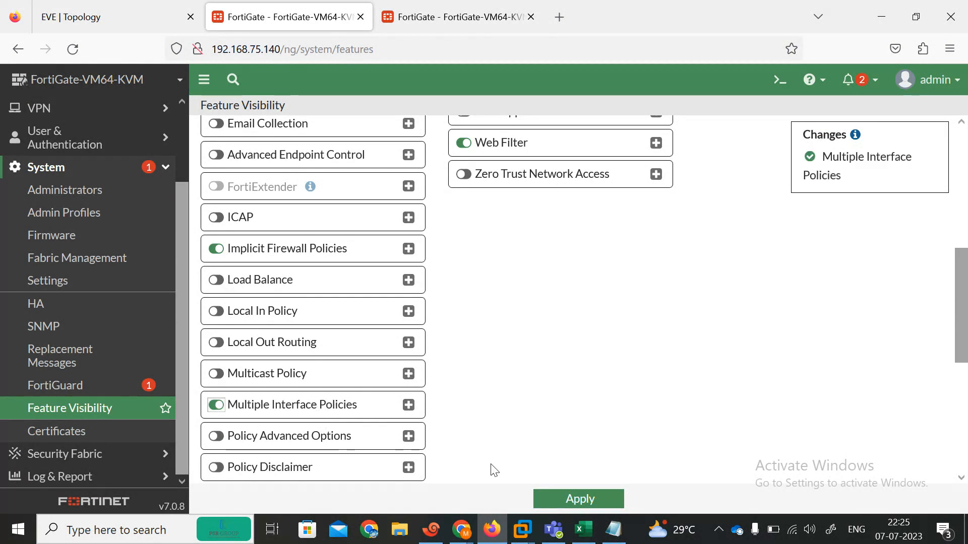
pyautogui.click(564, 500)
# On the .141 unit, dismiss the setup prompts and apply Multiple Interface Policies in Feature Visibility
pyautogui.click(456, 17)
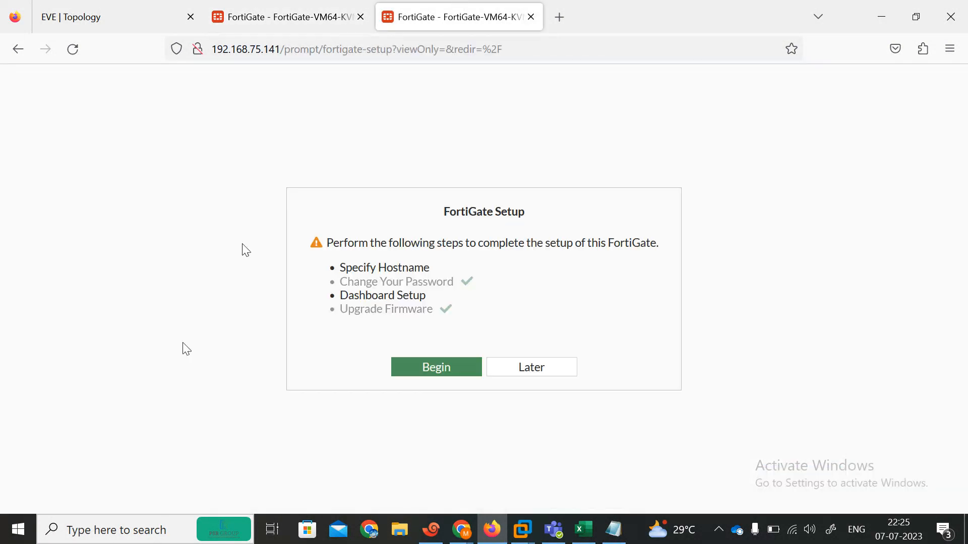
pyautogui.click(526, 369)
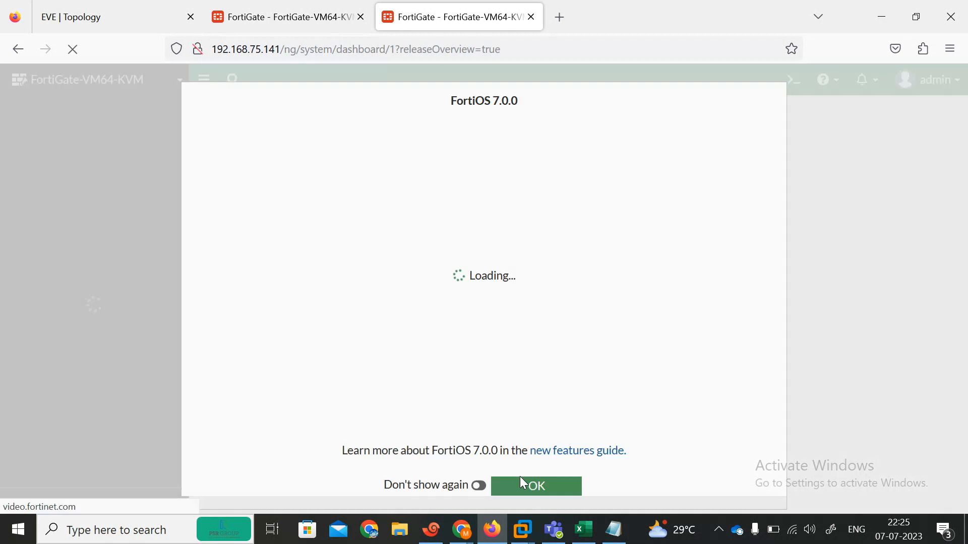
pyautogui.click(522, 490)
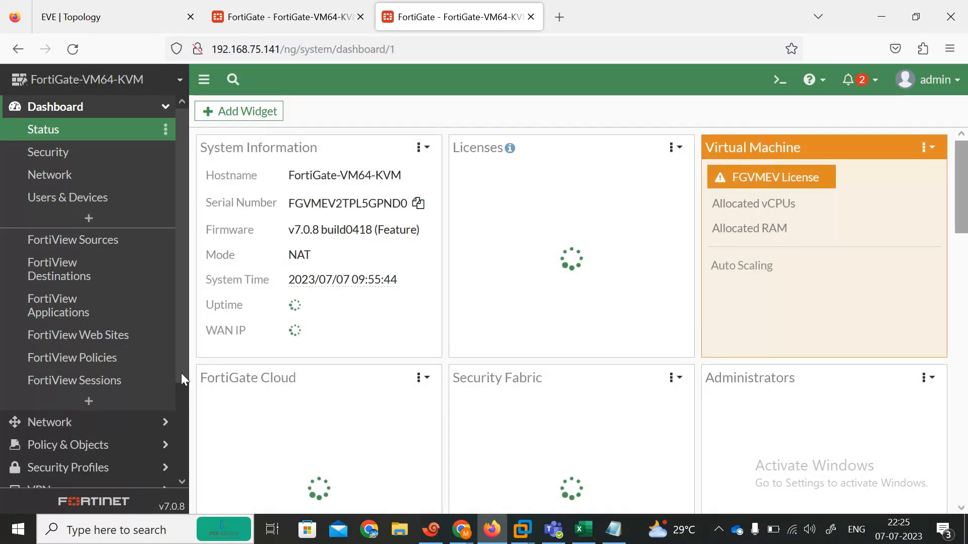
pyautogui.moveTo(180, 373); pyautogui.dragTo(182, 449)
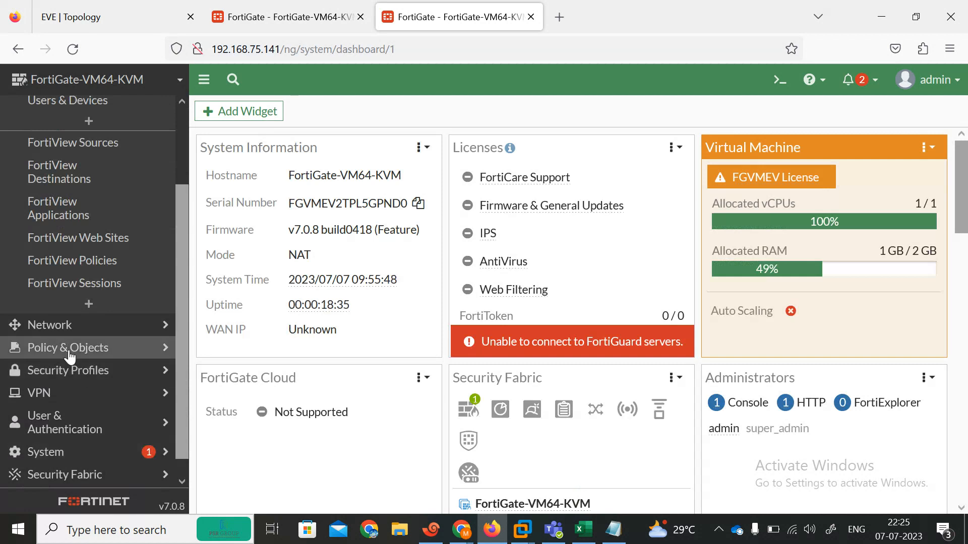
pyautogui.click(103, 456)
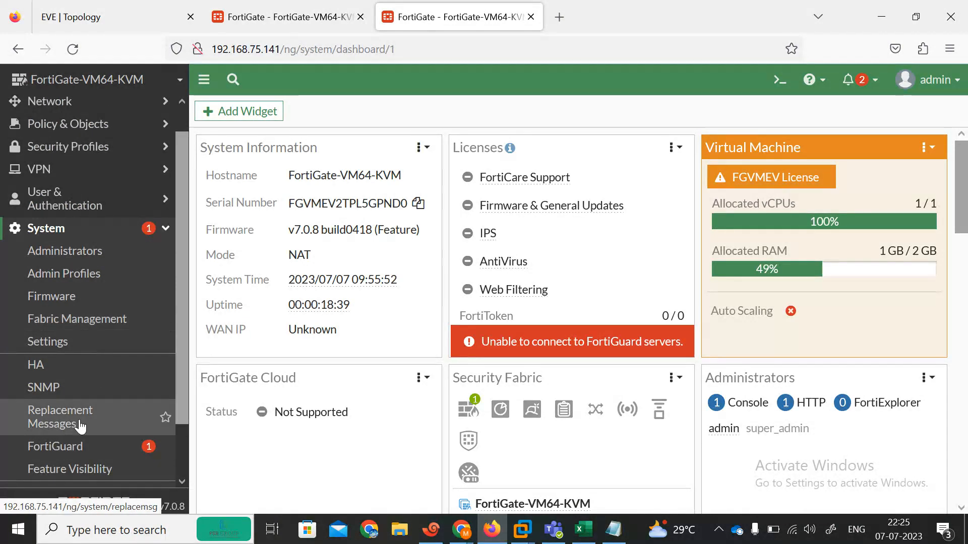
pyautogui.click(96, 467)
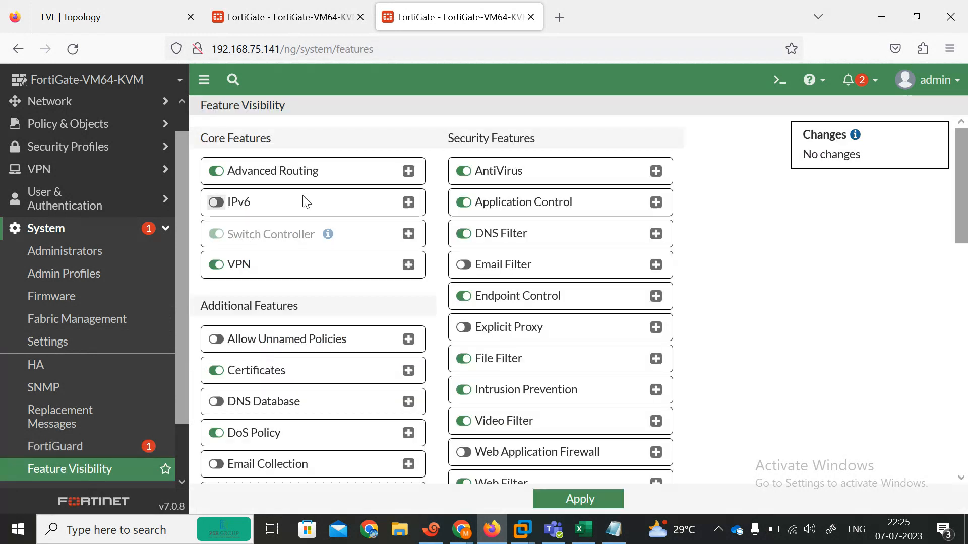
pyautogui.moveTo(965, 222); pyautogui.dragTo(967, 472)
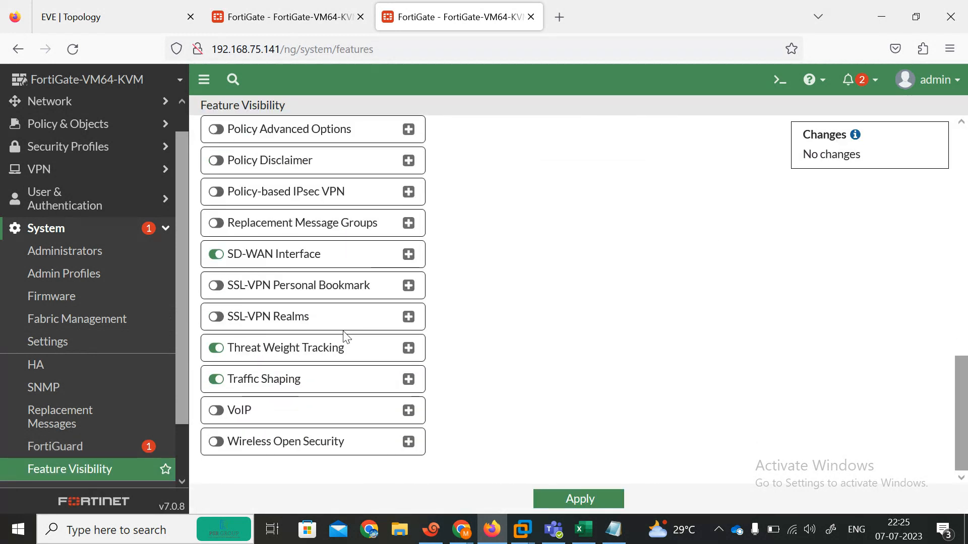
pyautogui.moveTo(965, 404); pyautogui.dragTo(964, 327)
pyautogui.click(367, 322)
pyautogui.click(570, 502)
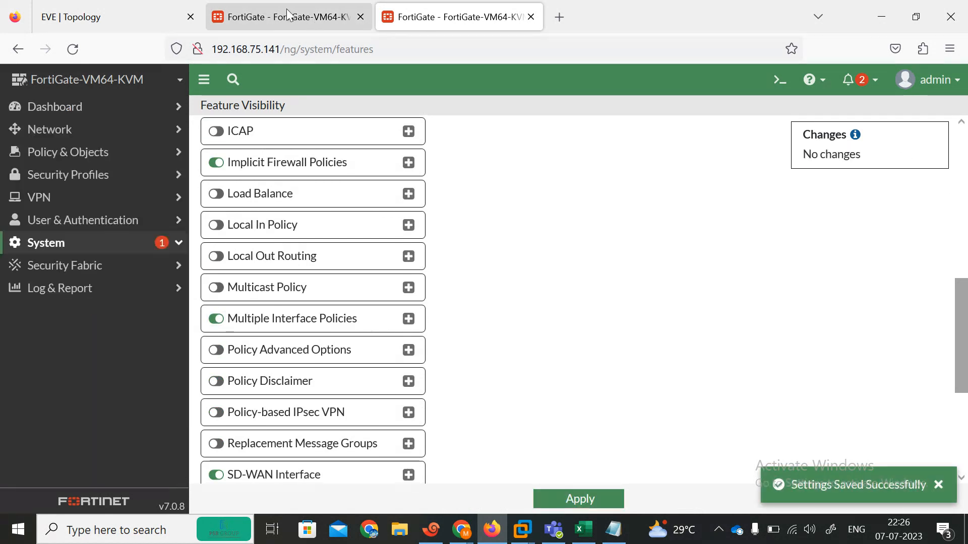
pyautogui.click(282, 17)
pyautogui.click(84, 132)
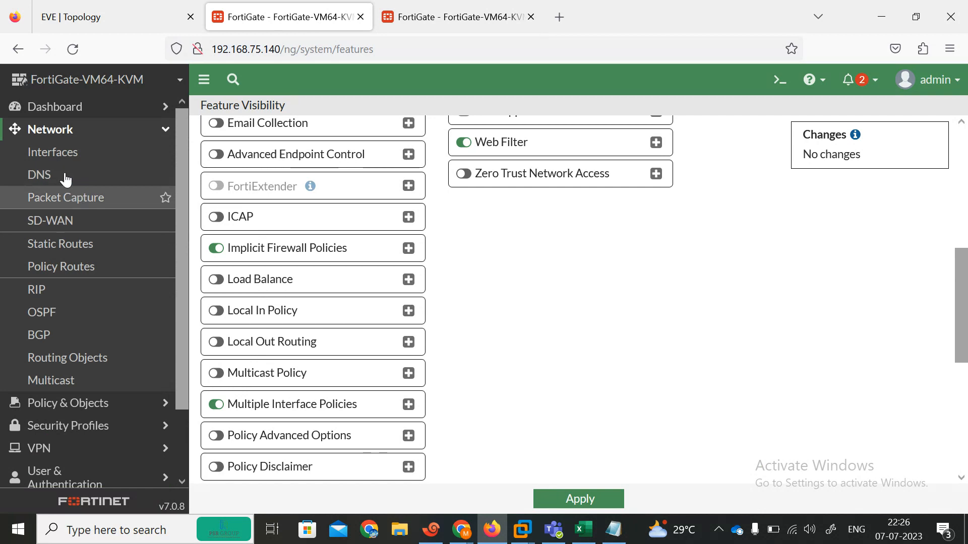
# On the .140 unit, switch port6 addressing to Manual and save, confirming the in-use warning
pyautogui.click(65, 155)
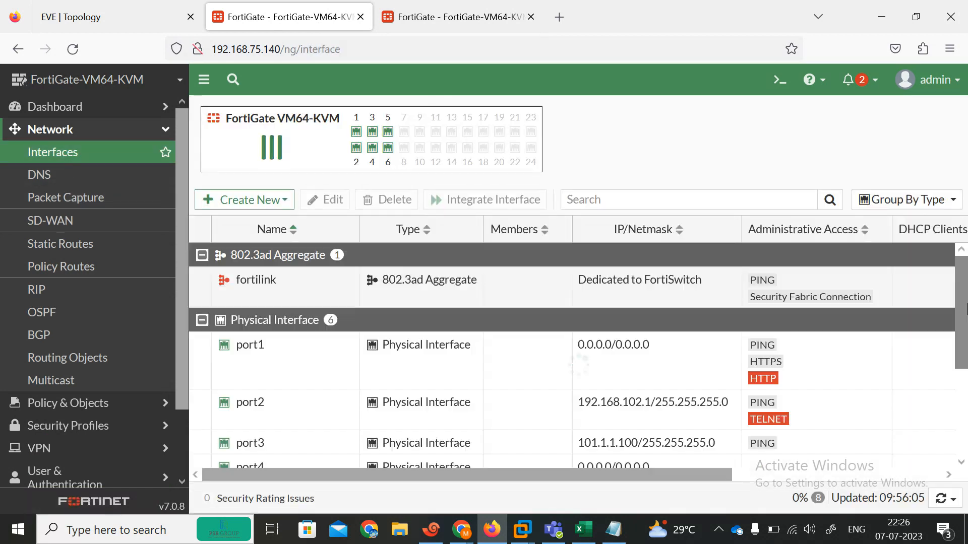
pyautogui.scroll(-4, 575, 353)
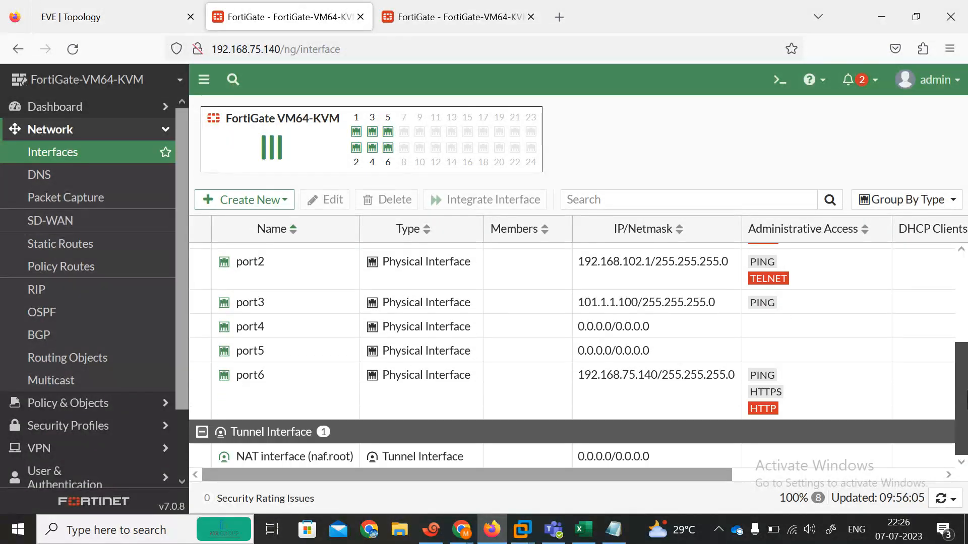
pyautogui.doubleClick(549, 384)
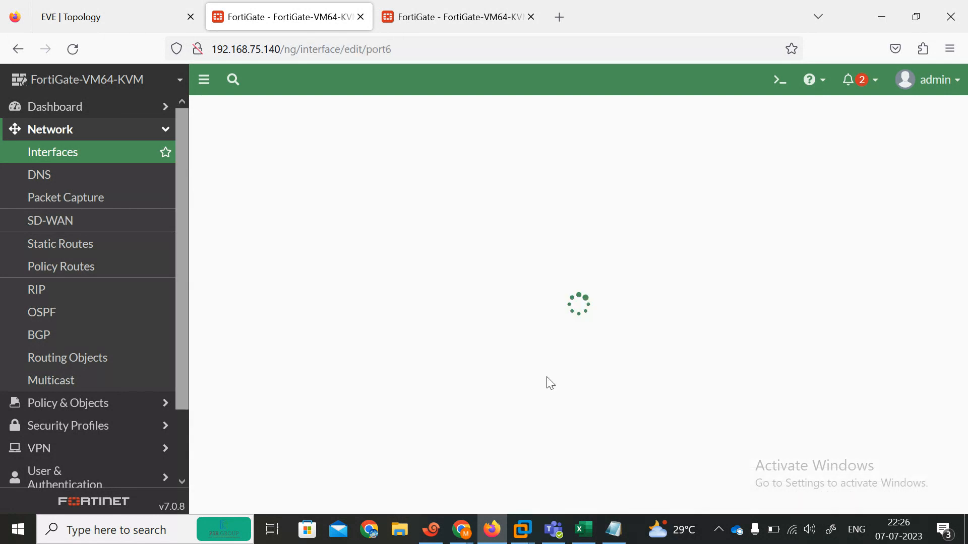
pyautogui.click(462, 323)
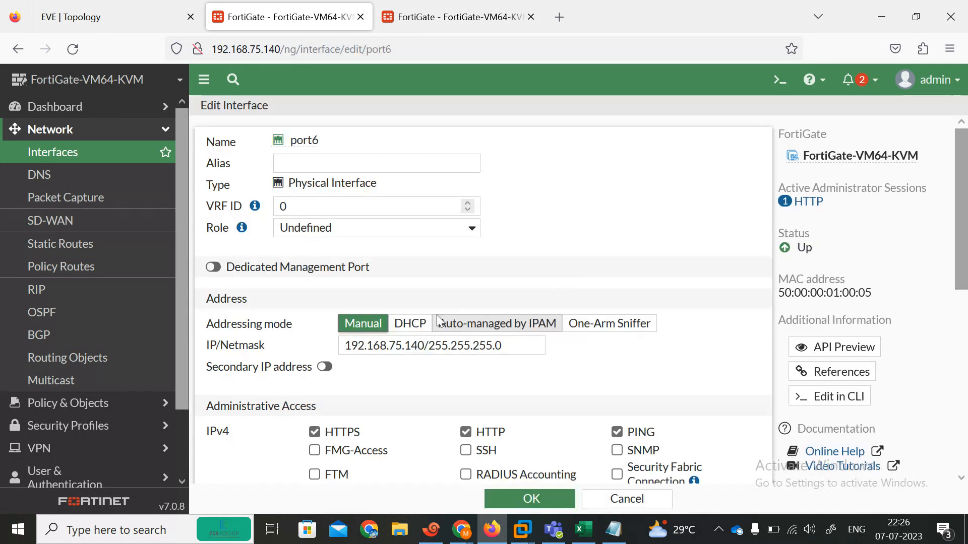
pyautogui.click(529, 498)
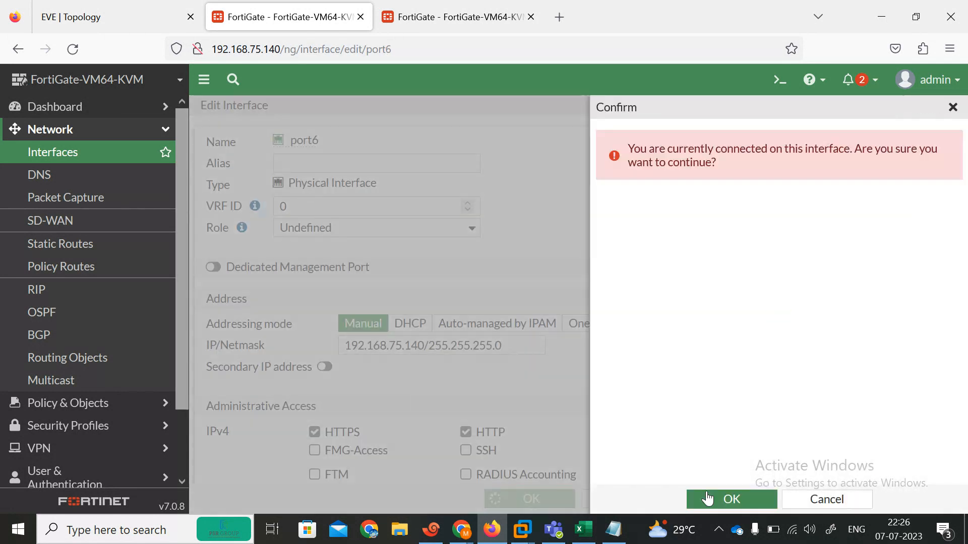
pyautogui.click(706, 499)
# On the .141 unit, switch port6 to static 192.168.75.141/24 and save it
pyautogui.click(454, 17)
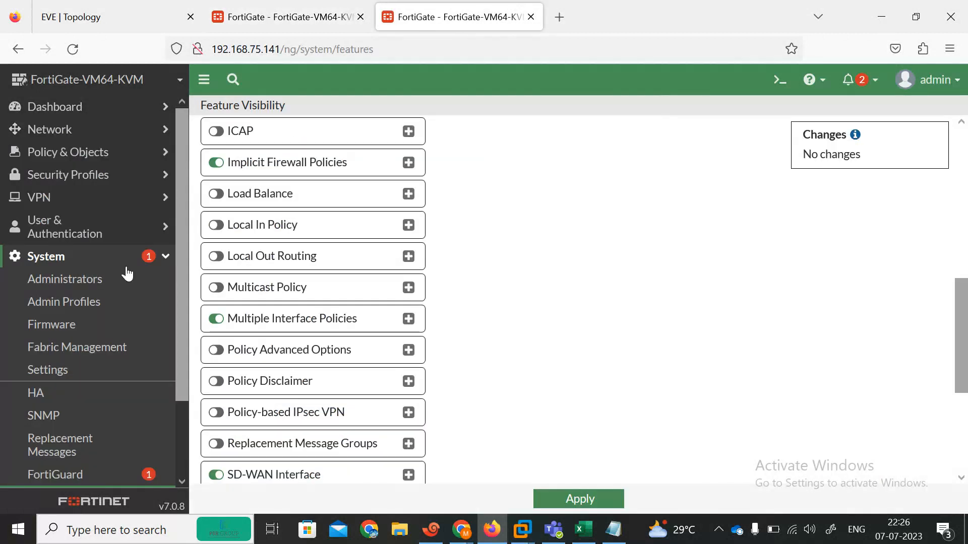
pyautogui.click(83, 139)
pyautogui.click(45, 153)
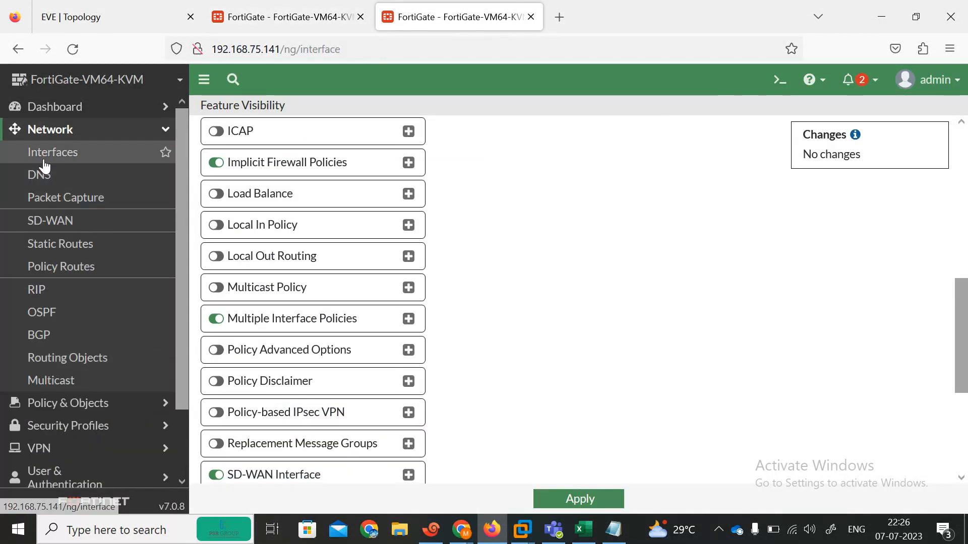
pyautogui.scroll(-3, 512, 461)
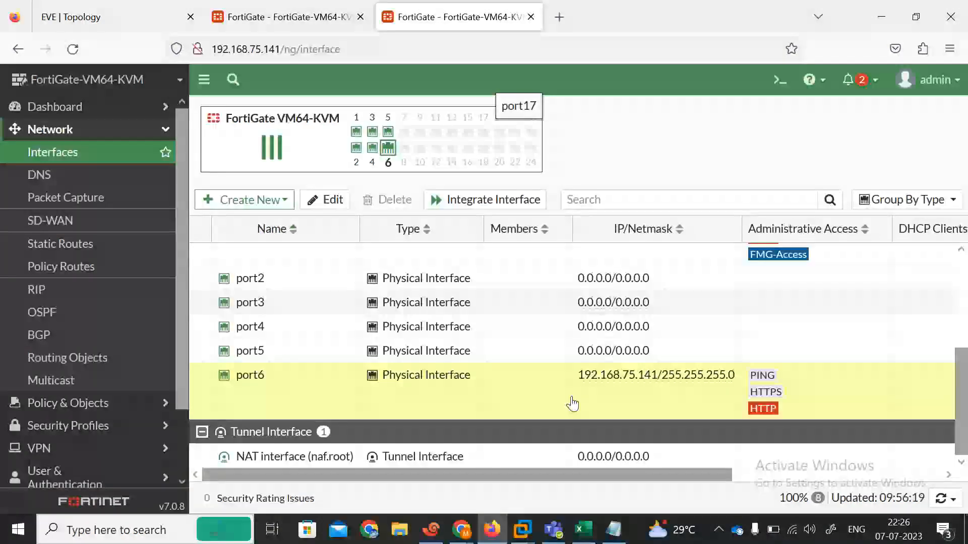
pyautogui.doubleClick(444, 382)
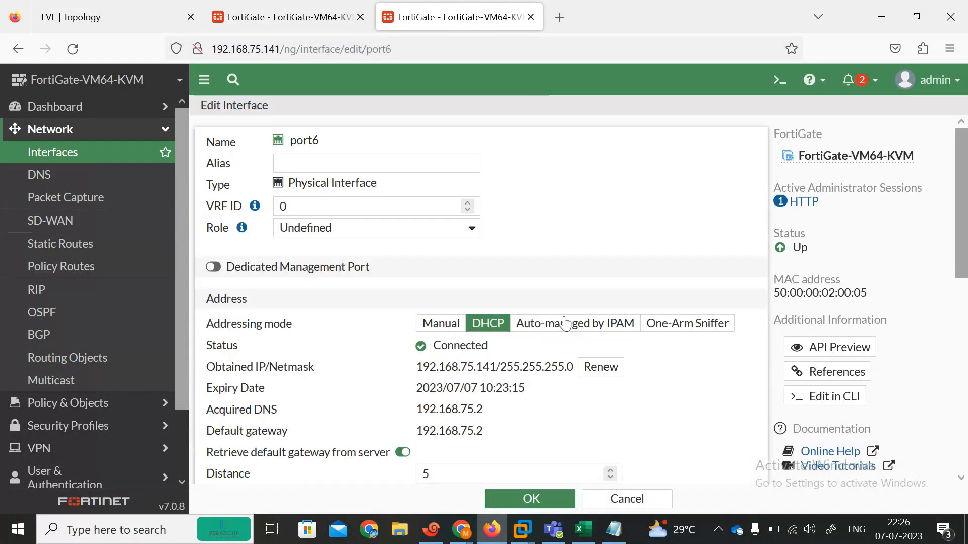
pyautogui.click(366, 323)
pyautogui.click(528, 501)
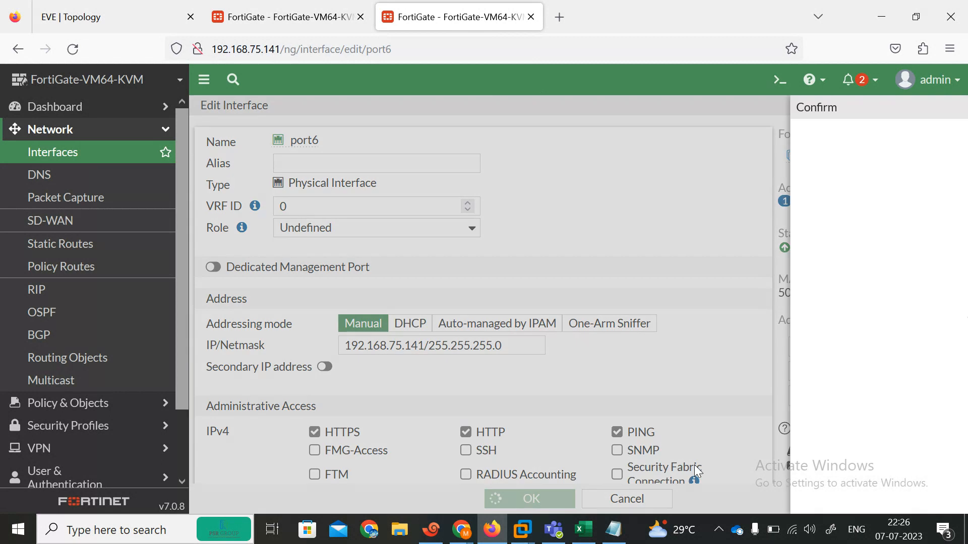
pyautogui.click(730, 498)
pyautogui.click(303, 16)
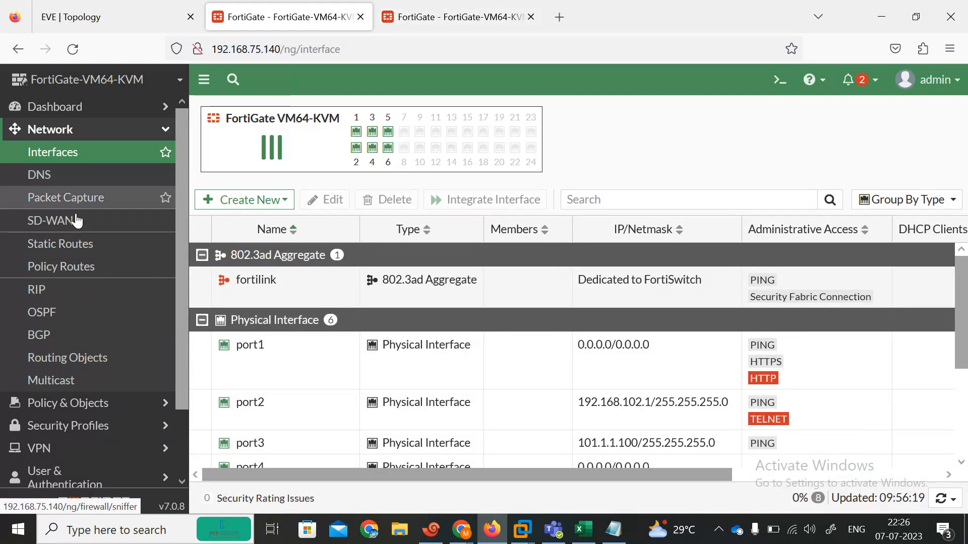
# Create static route 0.0.0.0/0 via gateway 101.1.1.1 on port3, then open Dashboard > Status
pyautogui.click(74, 244)
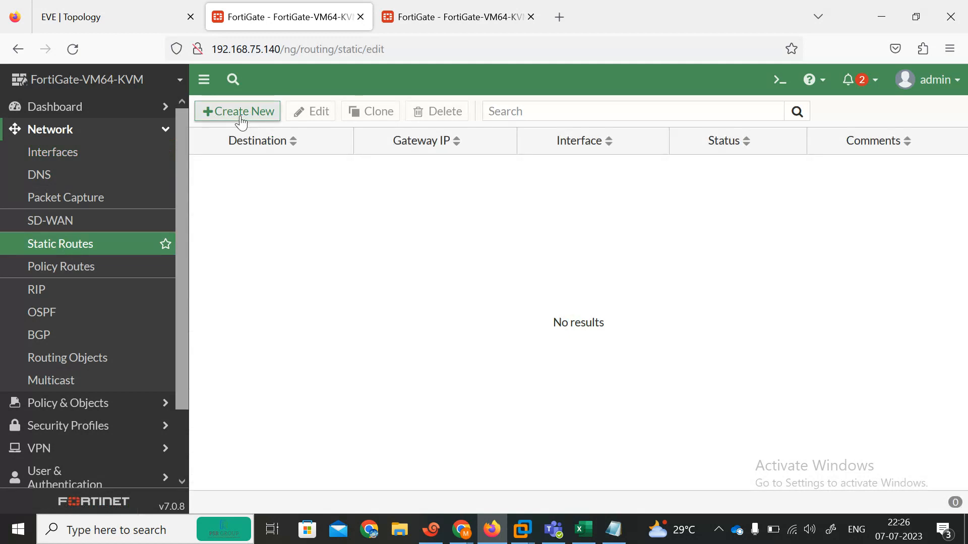
pyautogui.click(242, 117)
pyautogui.click(458, 211)
pyautogui.hotkey('ctrl', 'a')
pyautogui.write('101')
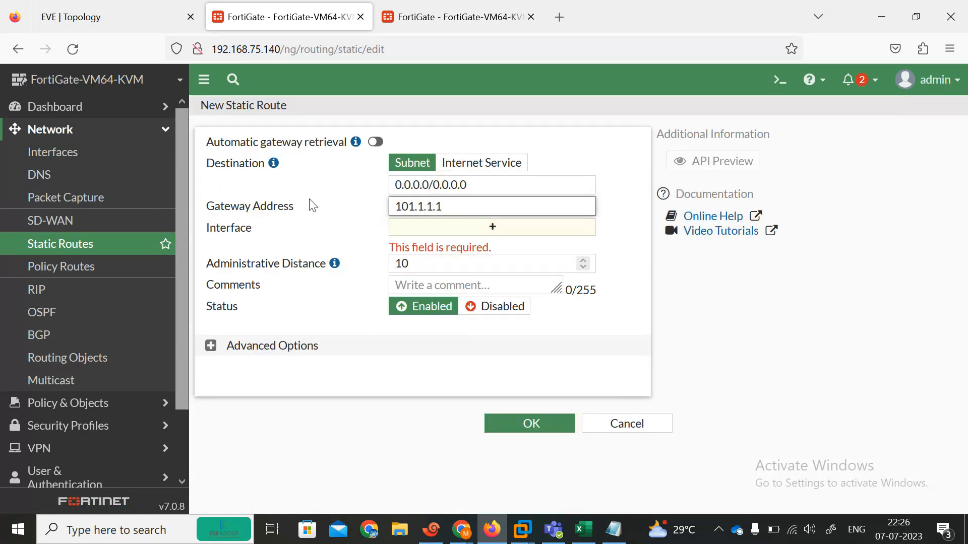
pyautogui.press('Tab')
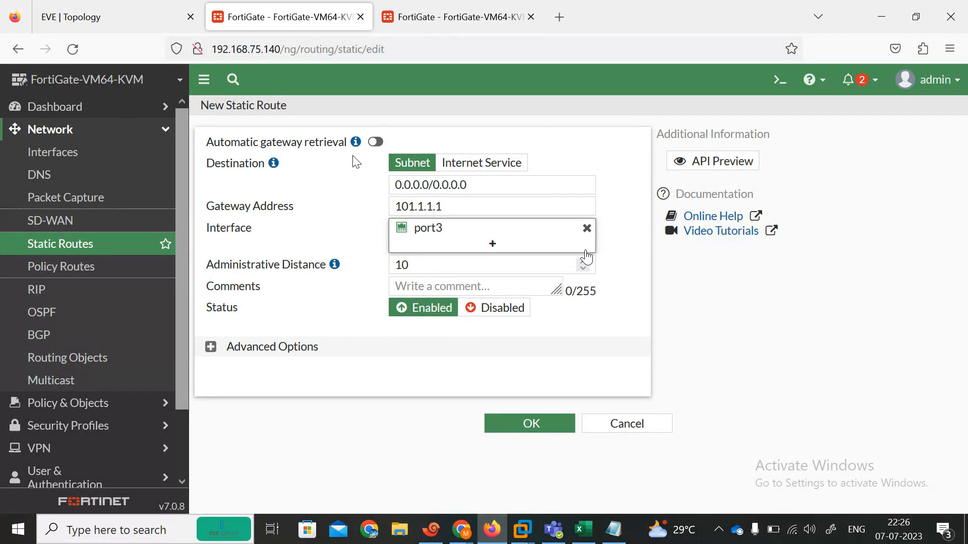
pyautogui.click(531, 423)
pyautogui.click(101, 107)
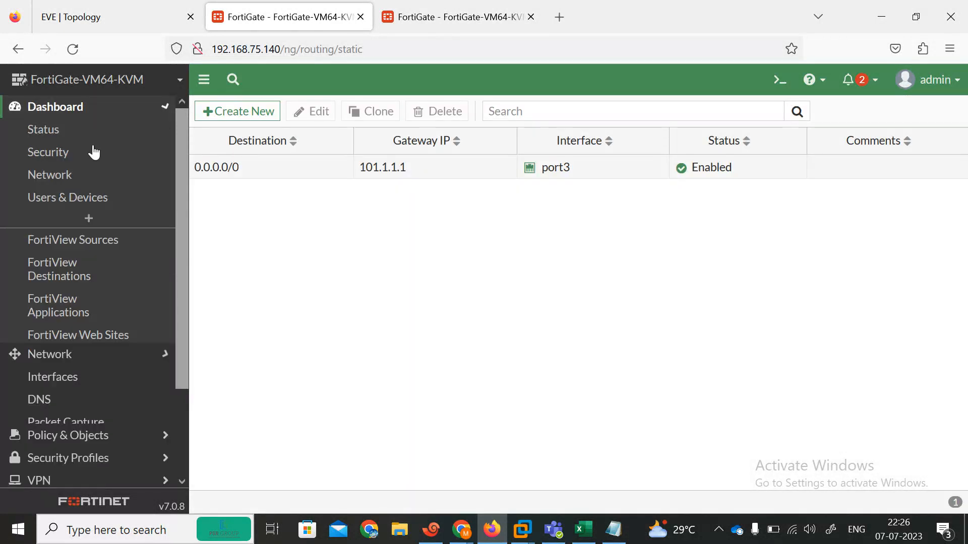
pyautogui.click(60, 132)
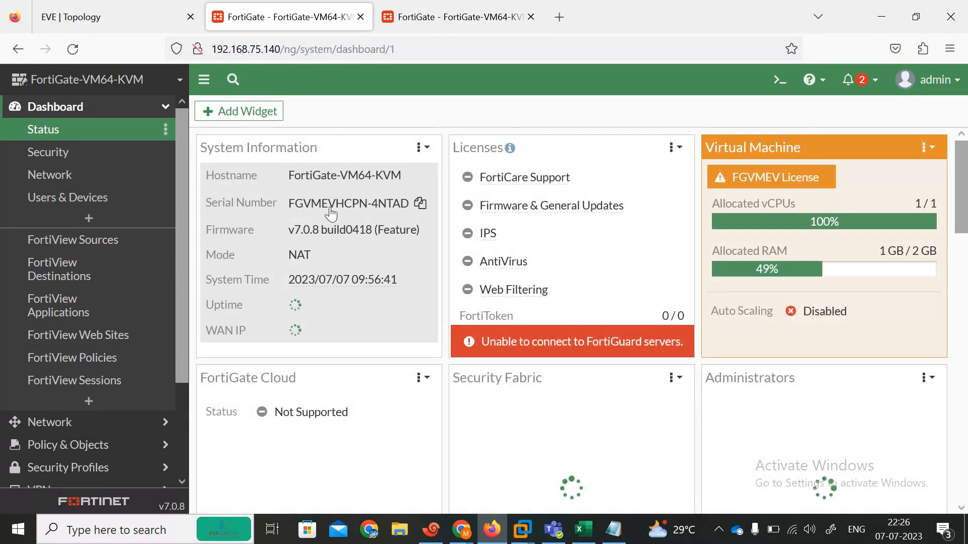
# Change the .140 unit's host name to FortiGate-PRIMARY and apply it
pyautogui.moveTo(334, 225)
pyautogui.click(373, 217)
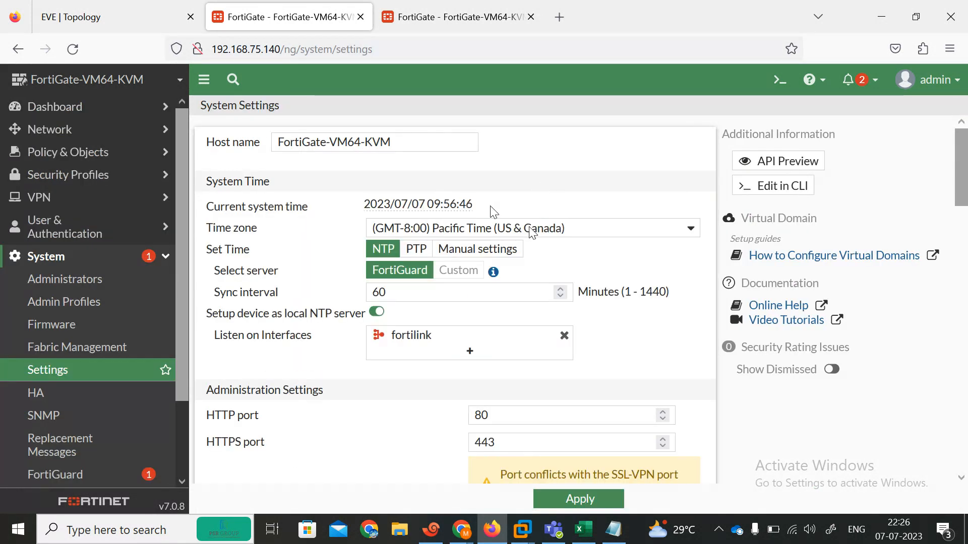
pyautogui.moveTo(418, 151); pyautogui.dragTo(342, 144)
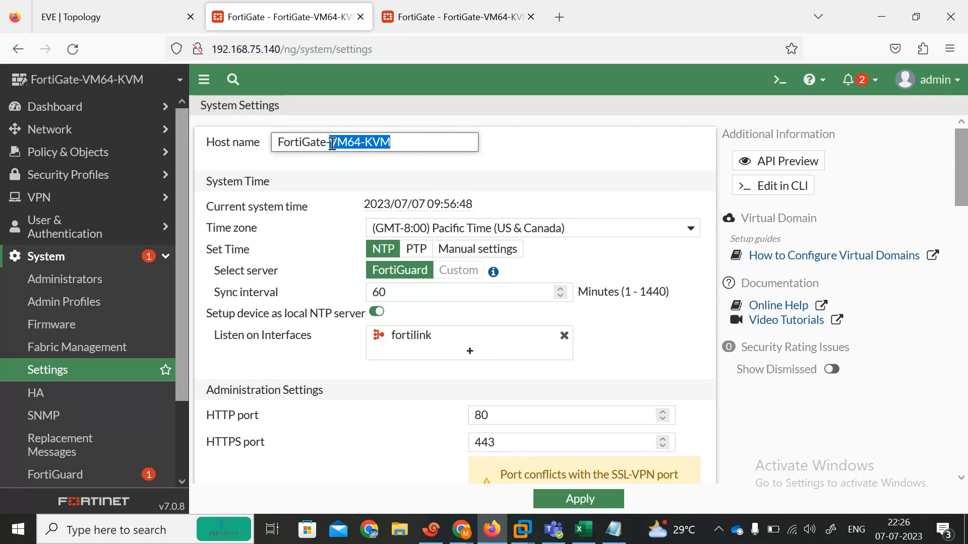
pyautogui.press('BackSpace')
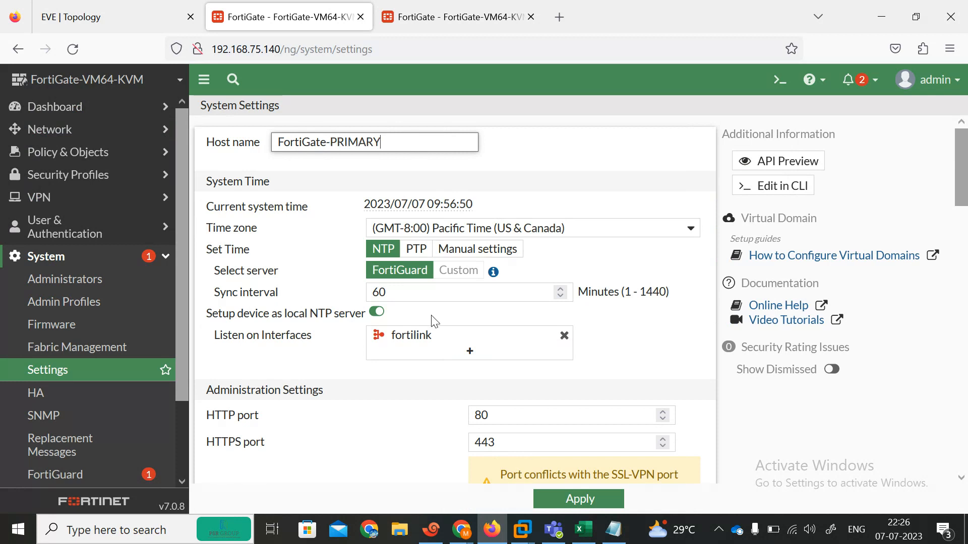
pyautogui.click(579, 500)
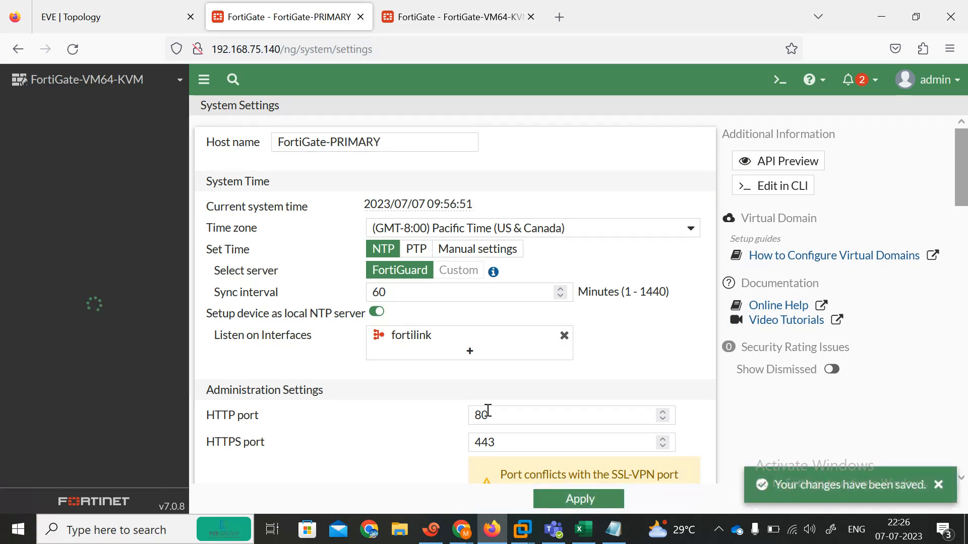
# Change the .141 unit's host name to FortiGate-SECO and apply it
pyautogui.click(422, 21)
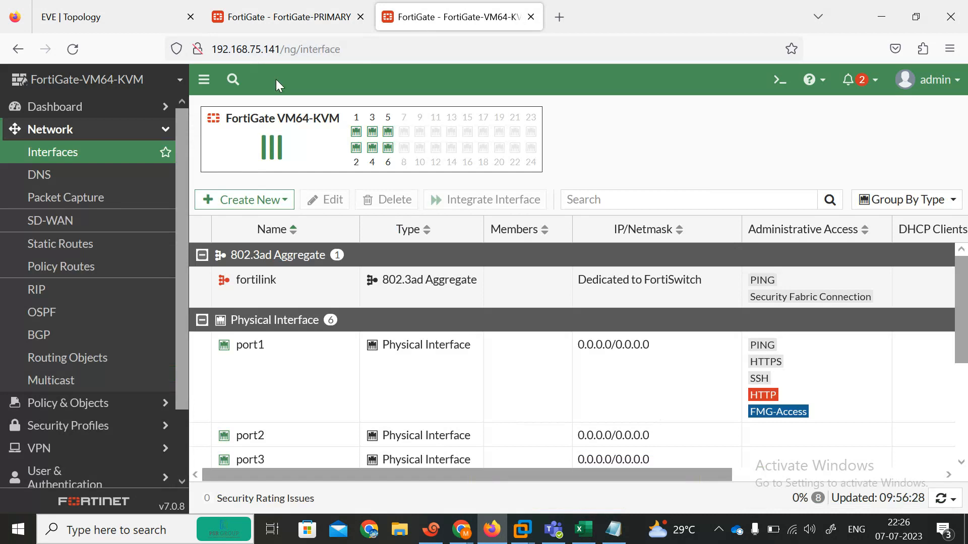
pyautogui.click(81, 107)
pyautogui.click(76, 132)
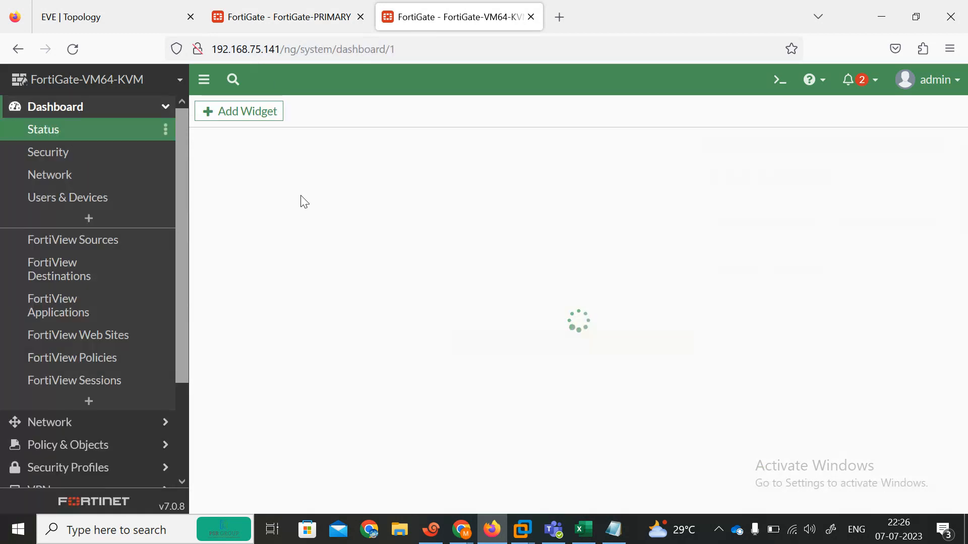
pyautogui.click(287, 219)
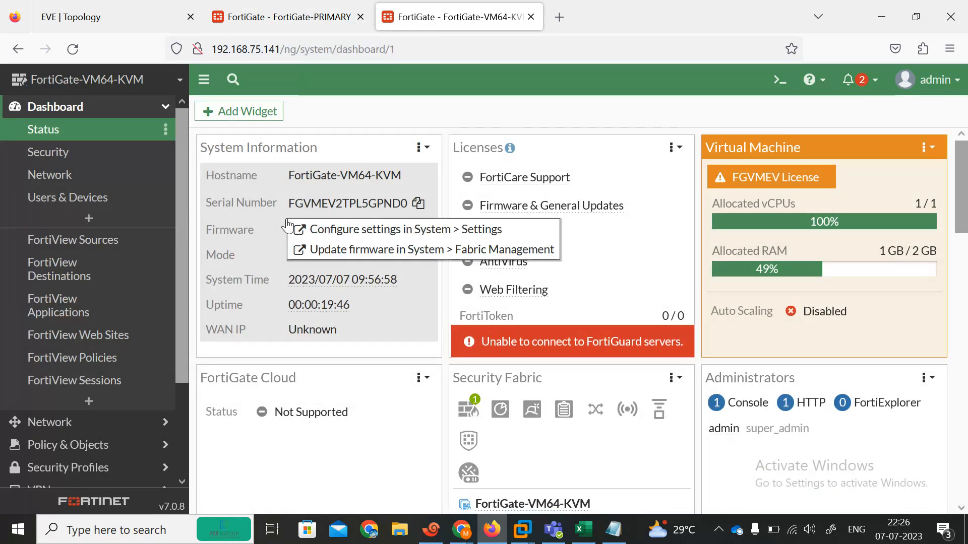
pyautogui.click(347, 230)
pyautogui.moveTo(402, 145); pyautogui.dragTo(330, 141)
pyautogui.write('SECO')
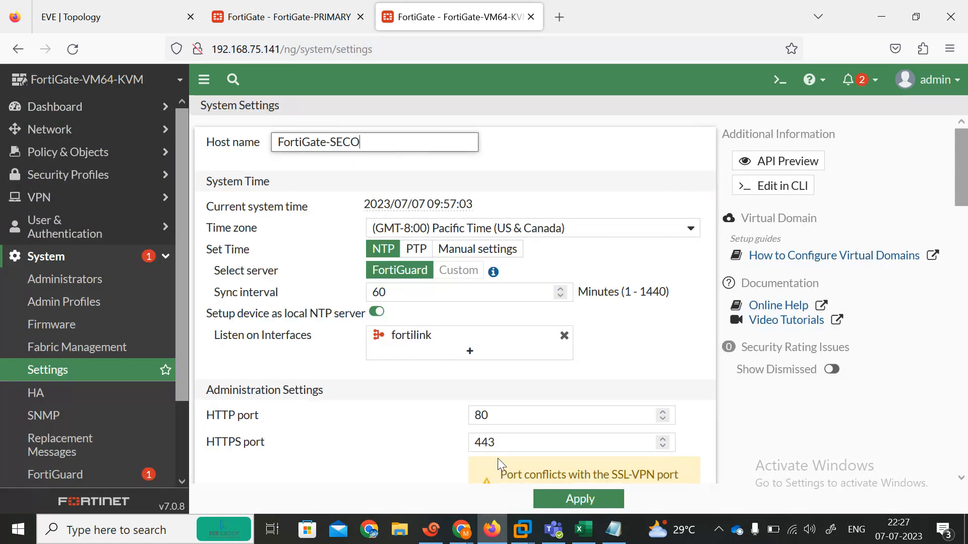
pyautogui.click(579, 499)
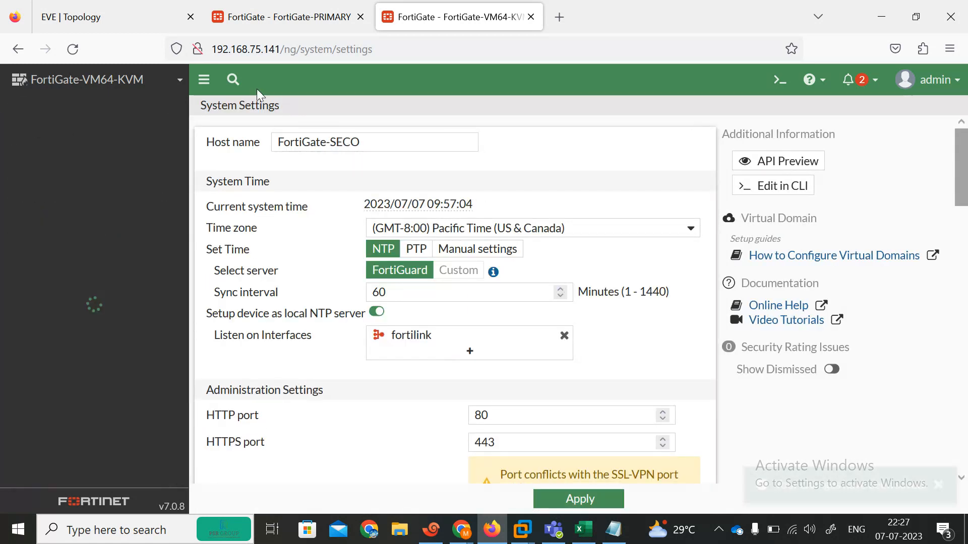
# Return to the primary unit and expand the Policy & Objects section
pyautogui.click(291, 6)
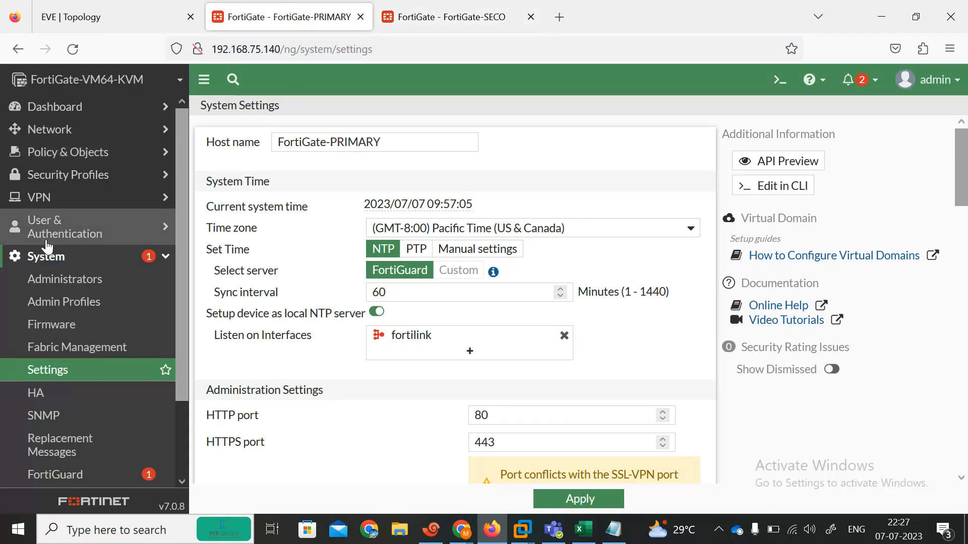
pyautogui.click(70, 131)
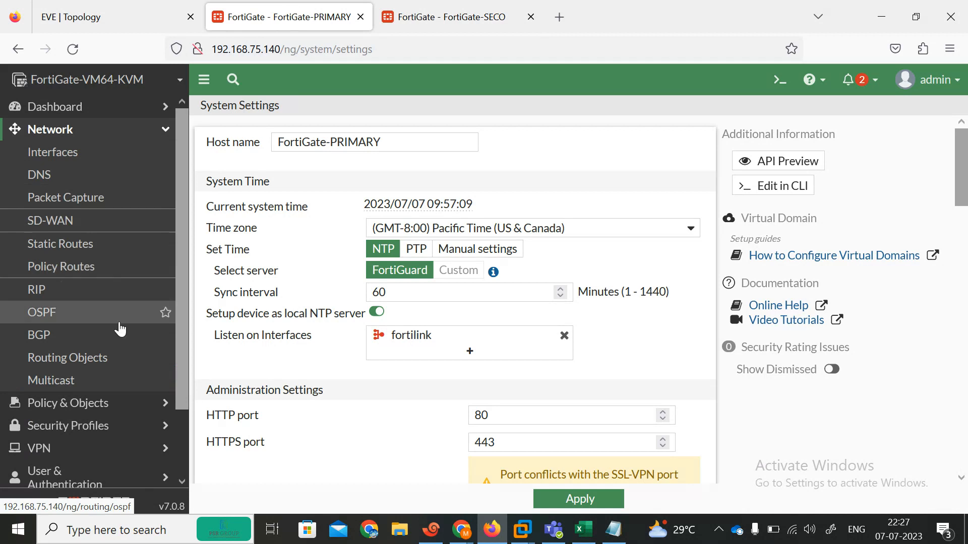
pyautogui.moveTo(178, 337); pyautogui.dragTo(174, 410)
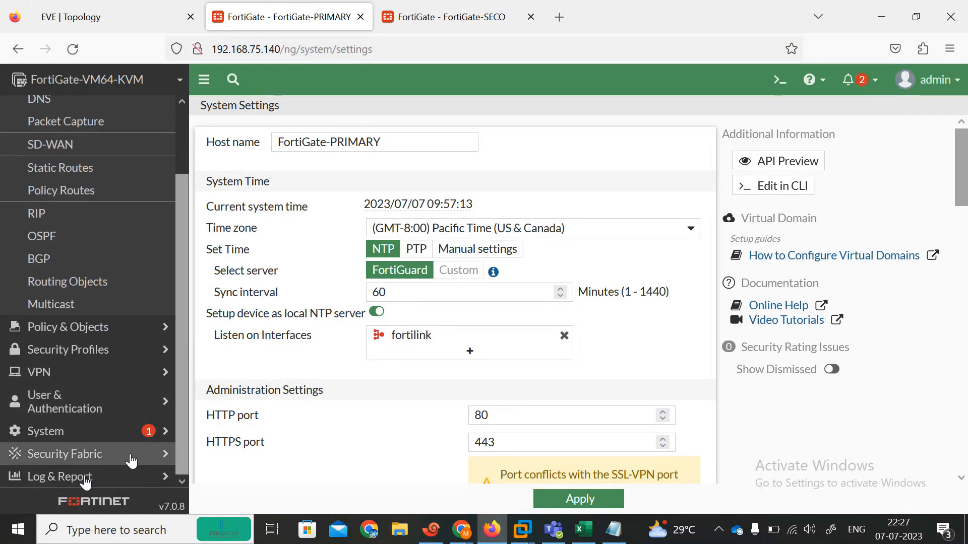
pyautogui.click(61, 332)
# Start a new firewall policy with incoming interfaces port1, port2, port3 and outgoing port3
pyautogui.click(65, 115)
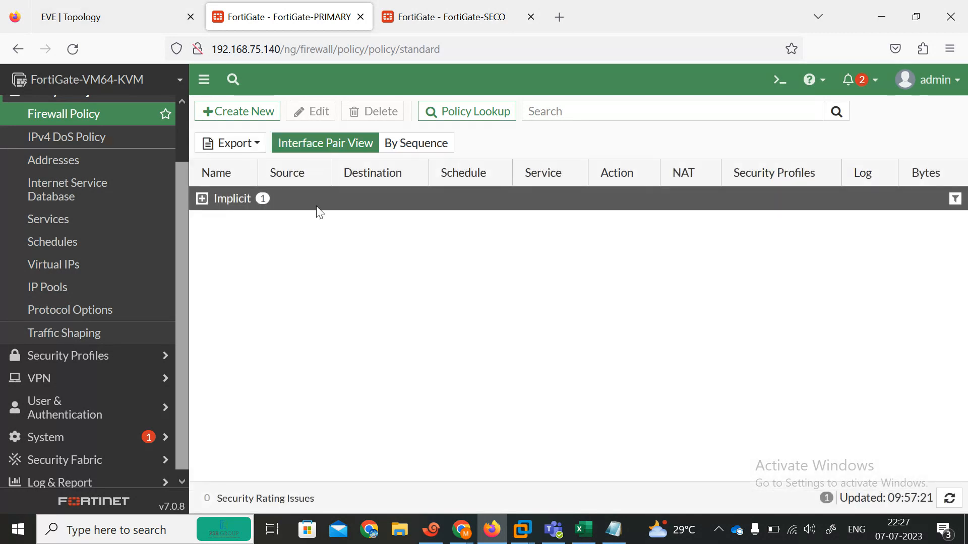
pyautogui.click(229, 112)
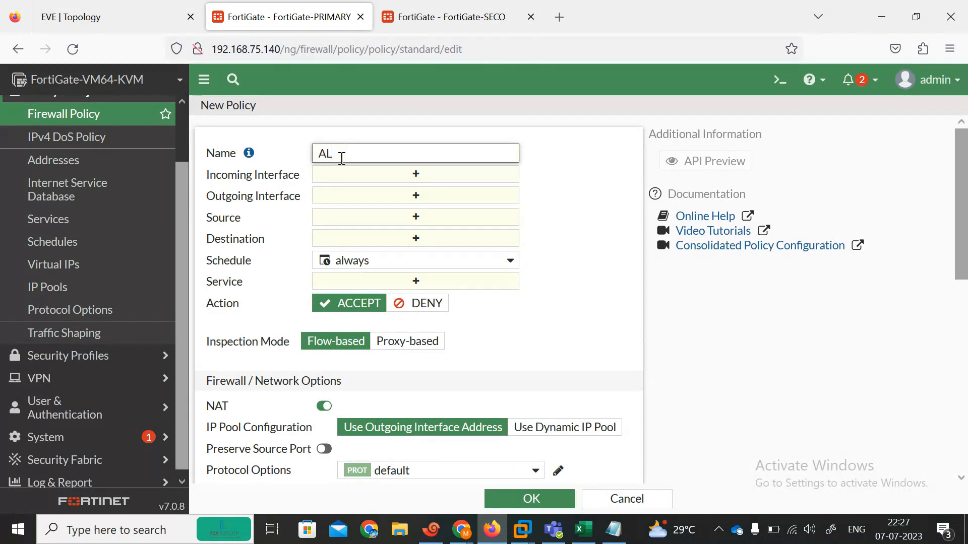
pyautogui.click(401, 175)
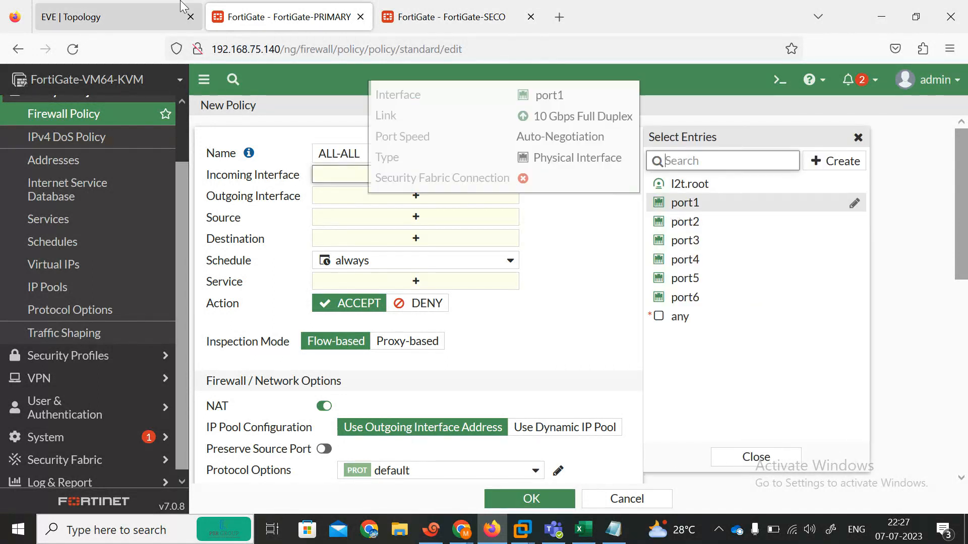
pyautogui.click(116, 16)
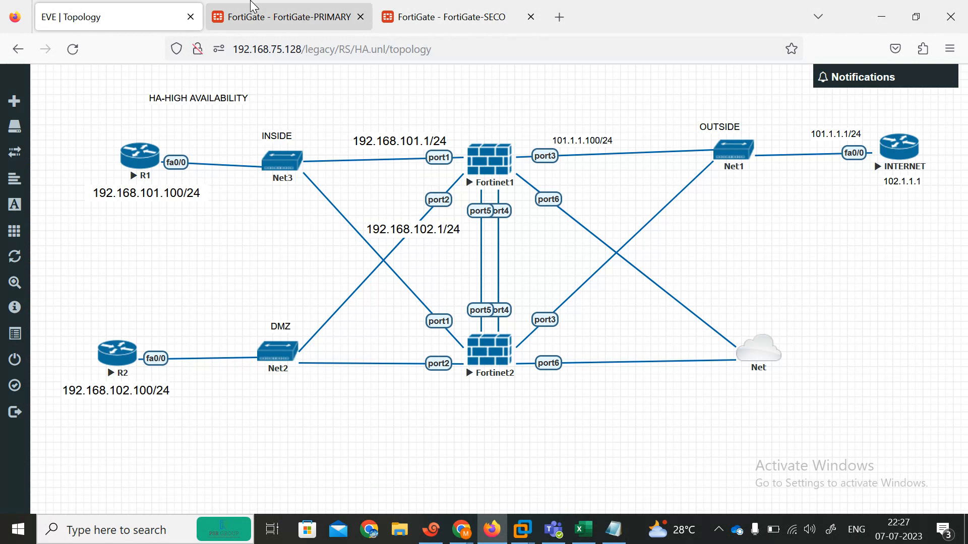
pyautogui.click(291, 17)
pyautogui.click(688, 202)
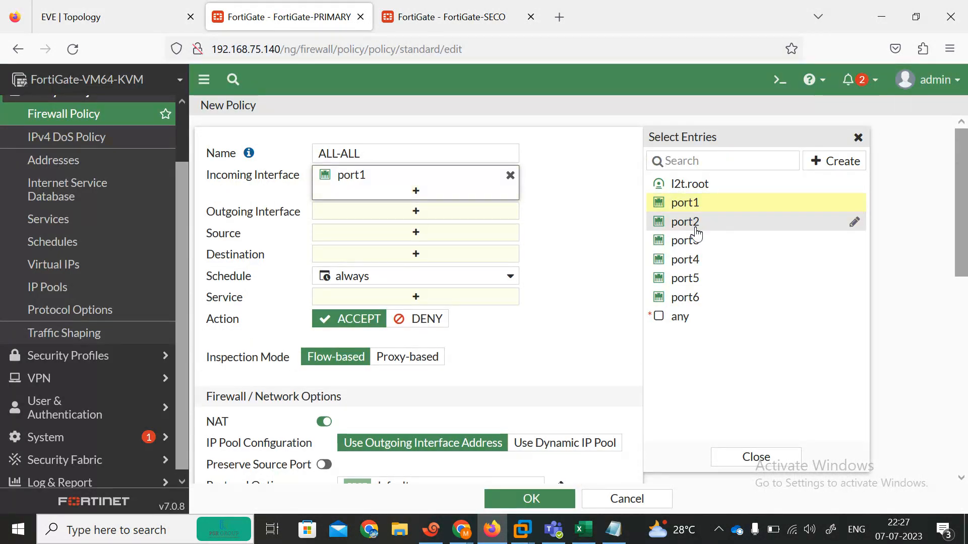
pyautogui.click(694, 222)
pyautogui.click(694, 241)
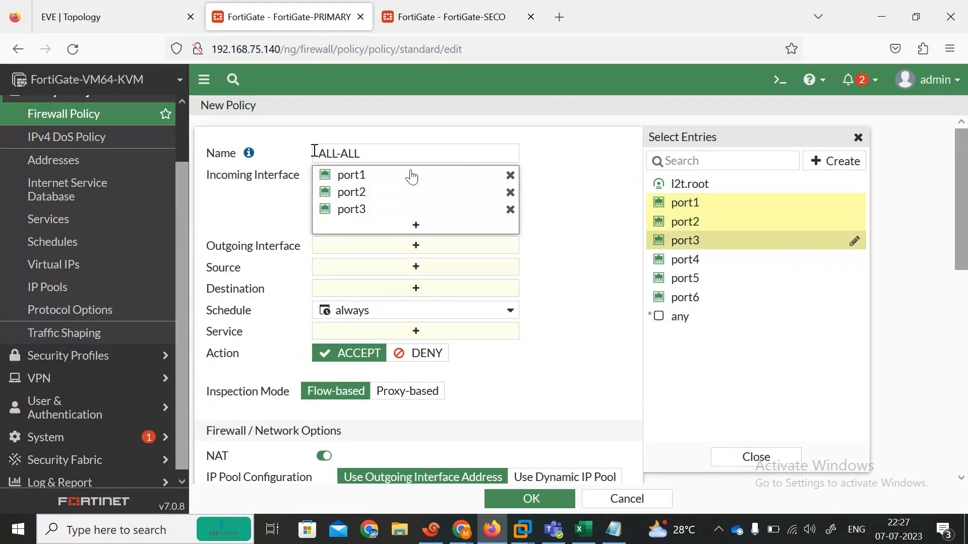
pyautogui.click(398, 253)
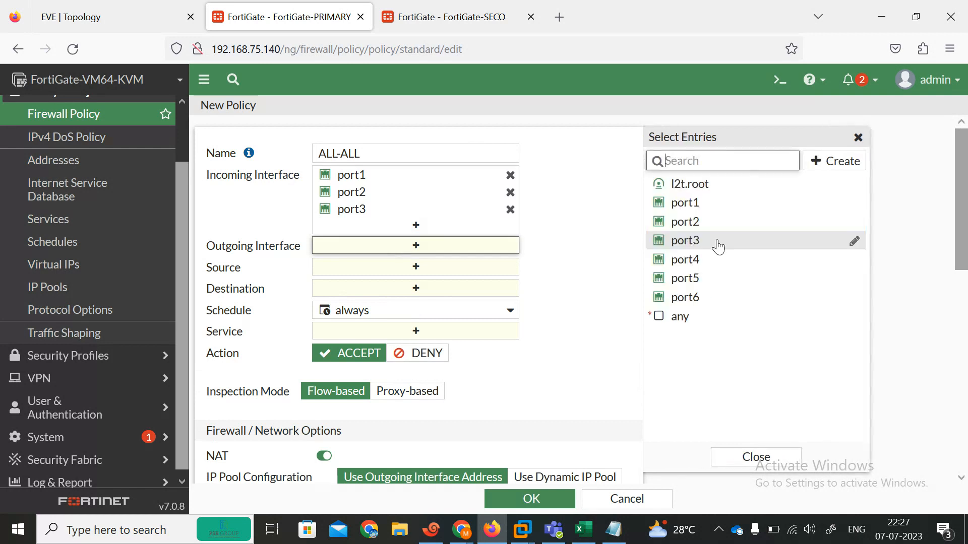
pyautogui.click(695, 240)
pyautogui.click(547, 277)
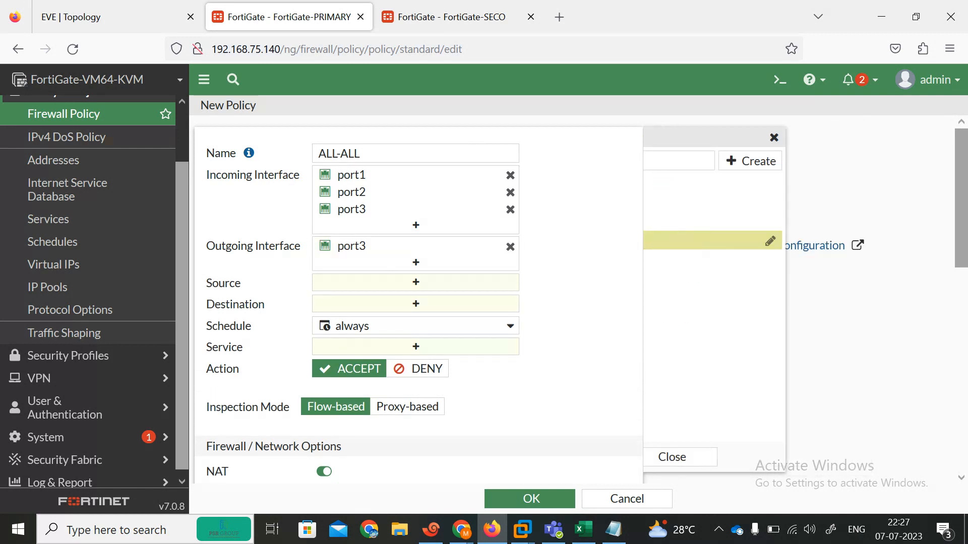
# Set source and destination to all, service ALL, log all sessions, and save the ALL-ALL policy
pyautogui.click(451, 290)
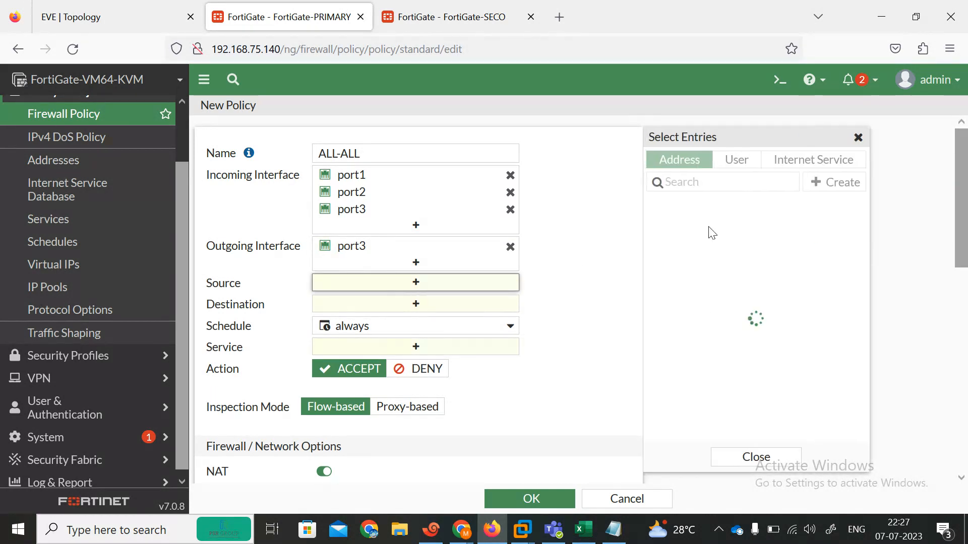
pyautogui.click(676, 225)
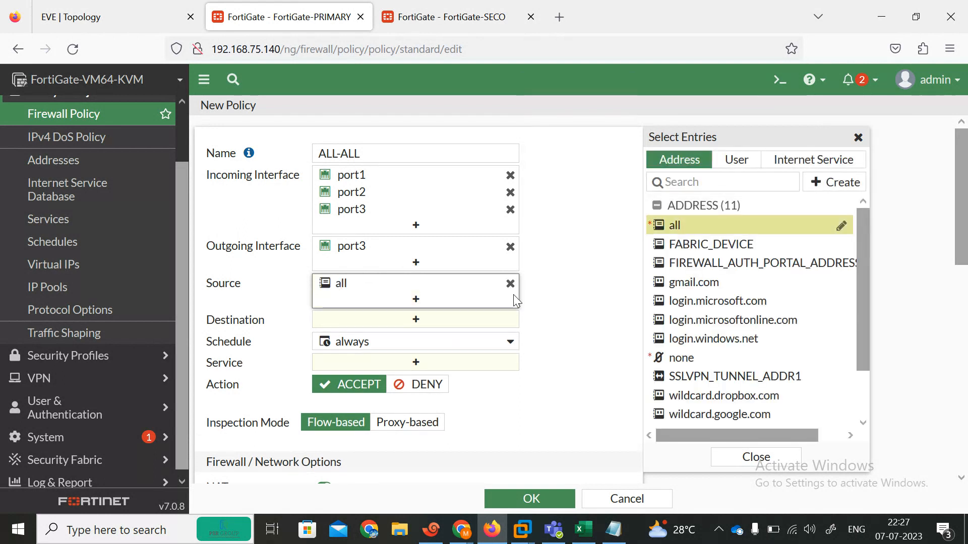
pyautogui.click(417, 318)
pyautogui.click(674, 225)
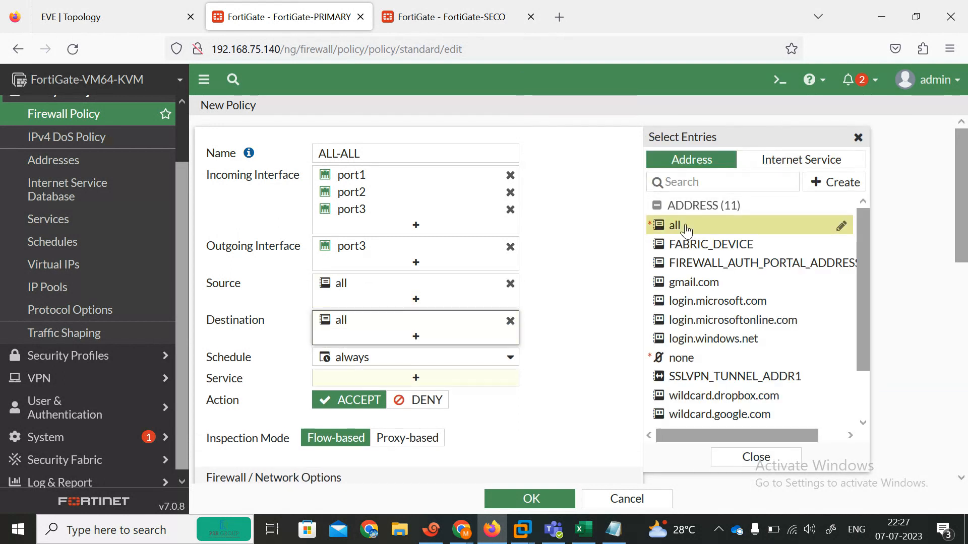
pyautogui.scroll(-3, 957, 211)
pyautogui.click(414, 198)
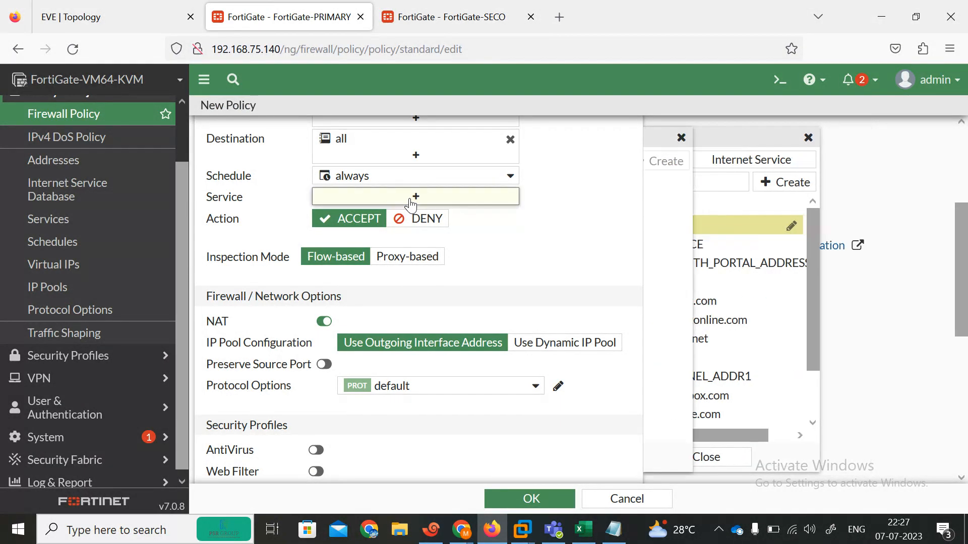
pyautogui.click(678, 225)
pyautogui.moveTo(961, 277); pyautogui.dragTo(965, 415)
pyautogui.click(527, 322)
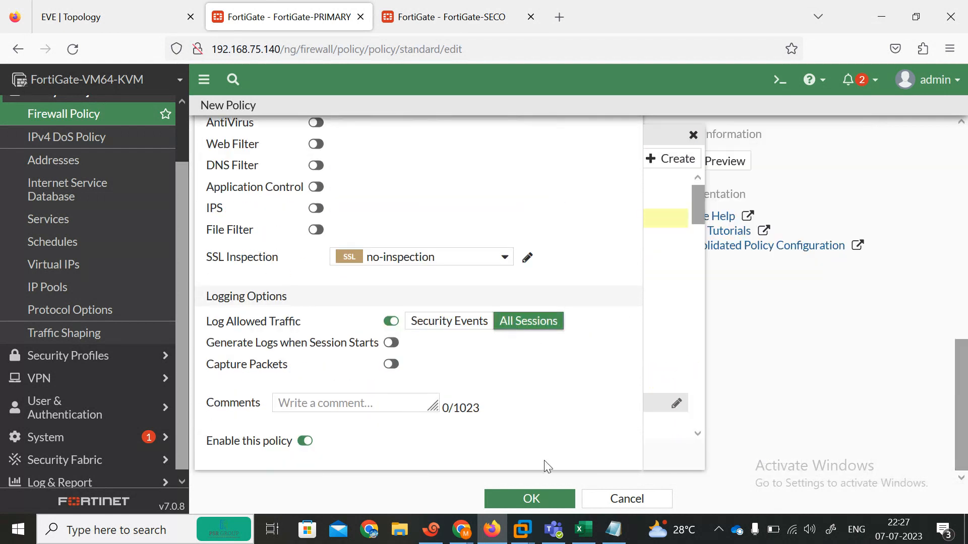
pyautogui.click(538, 501)
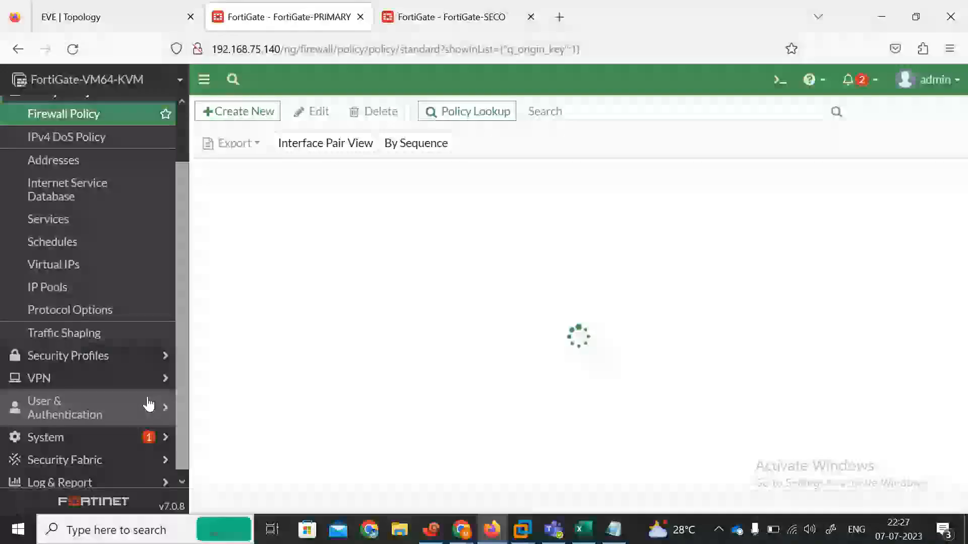
pyautogui.click(76, 446)
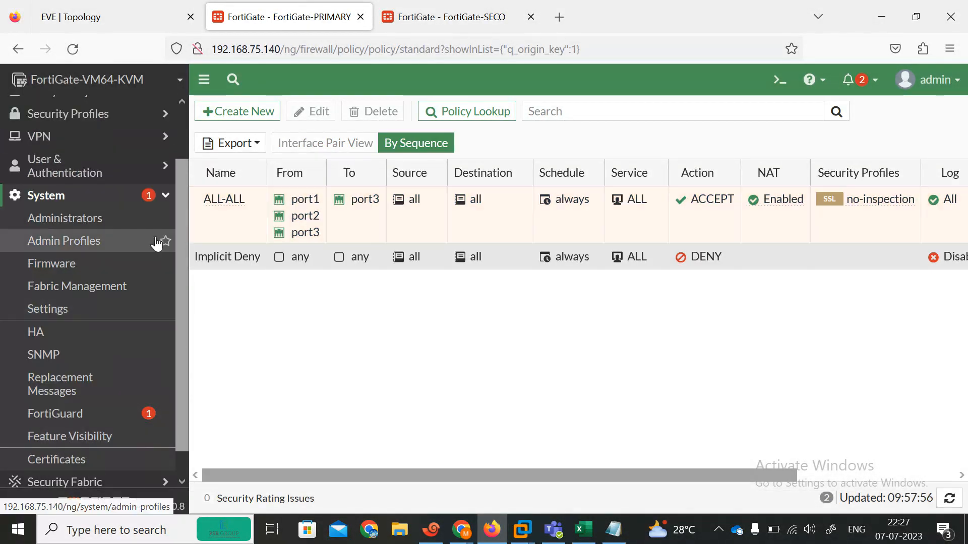
# Set the HA mode to Active-Active with device priority 130
pyautogui.click(45, 333)
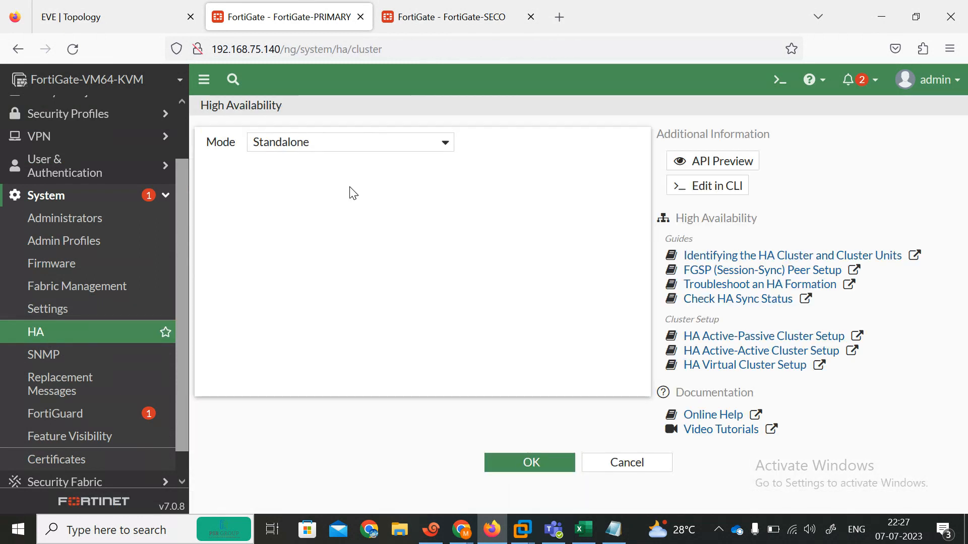
pyautogui.click(441, 143)
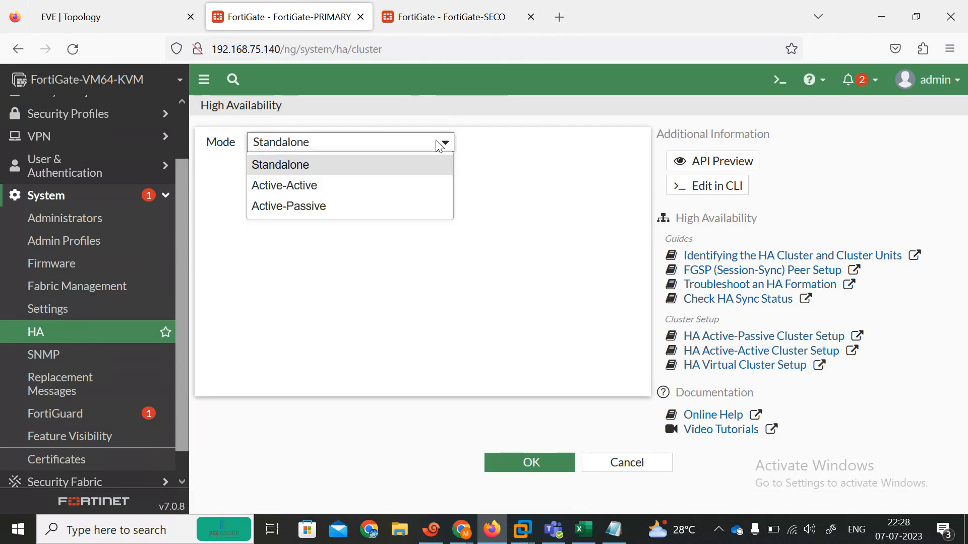
pyautogui.click(320, 207)
pyautogui.moveTo(350, 163); pyautogui.dragTo(323, 162)
pyautogui.press('BackSpace')
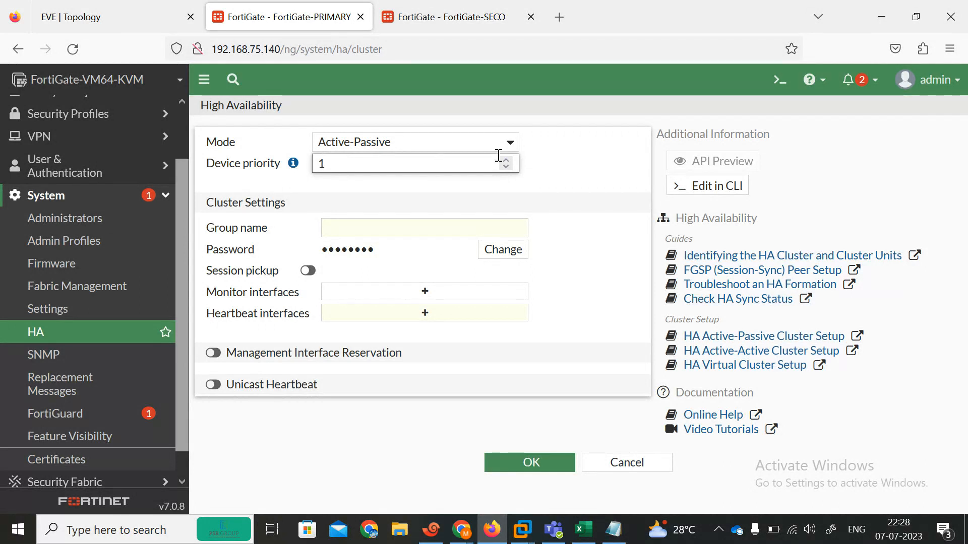
pyautogui.click(510, 143)
pyautogui.click(396, 195)
pyautogui.click(362, 167)
pyautogui.write('30')
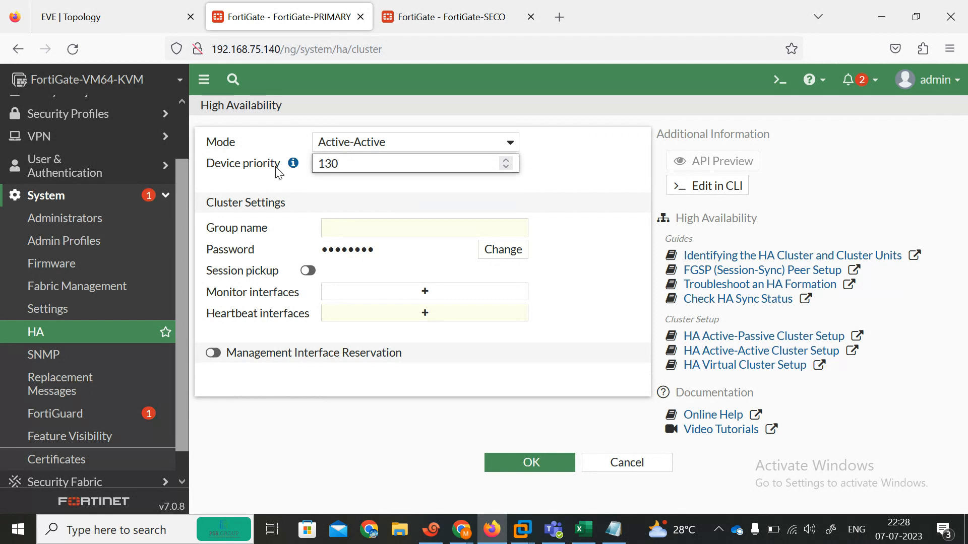
pyautogui.press('Tab')
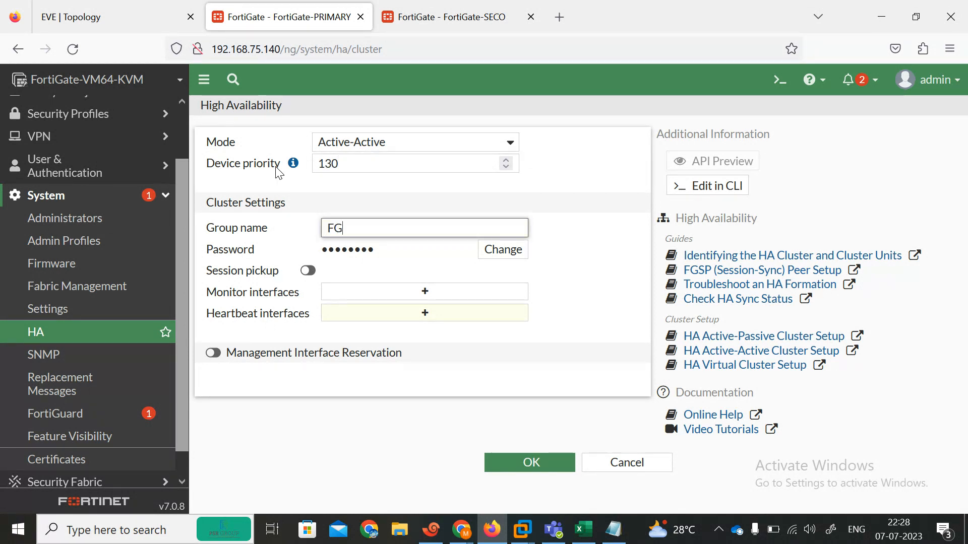
# Set a new cluster password and monitor port1, port2 and port3
pyautogui.click(485, 255)
pyautogui.click(443, 250)
pyautogui.write('••')
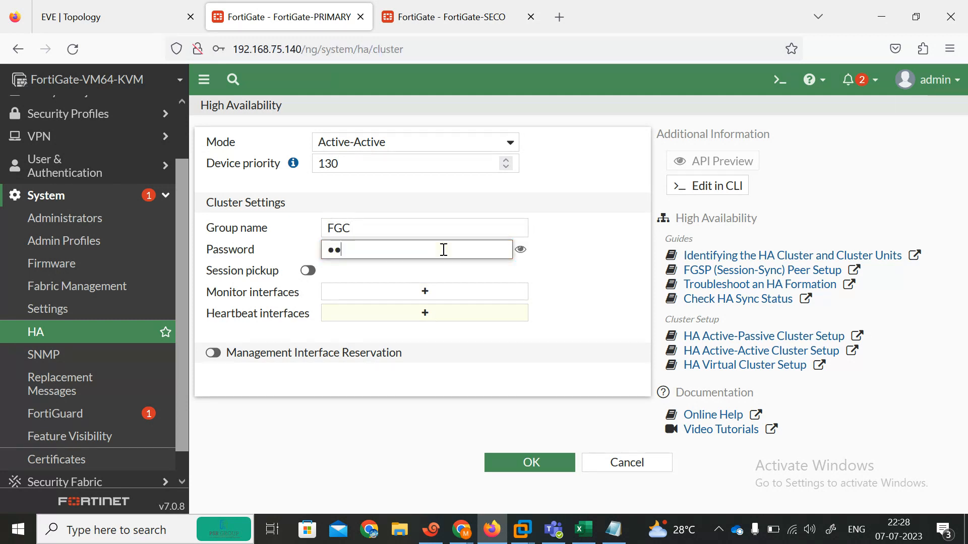
pyautogui.write('••••••')
pyautogui.press('Tab')
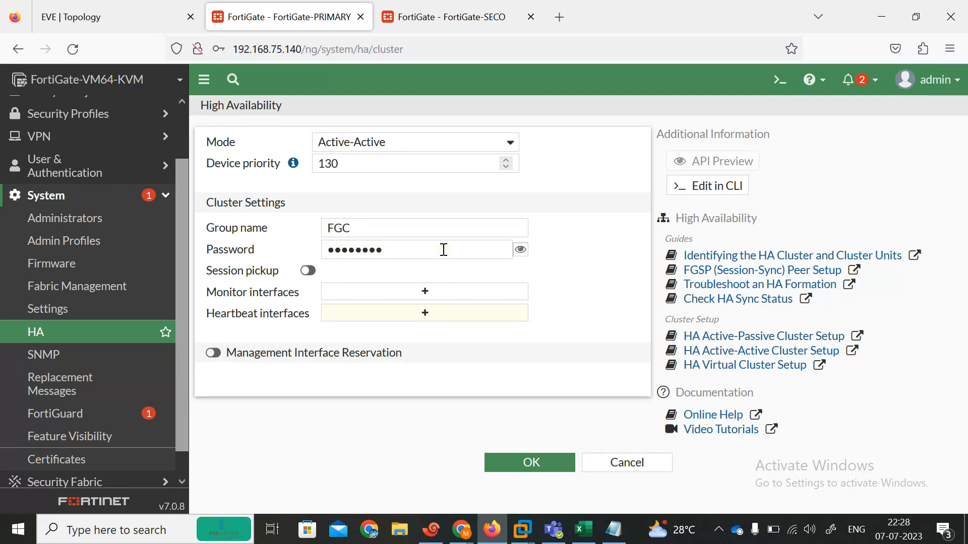
pyautogui.click(423, 298)
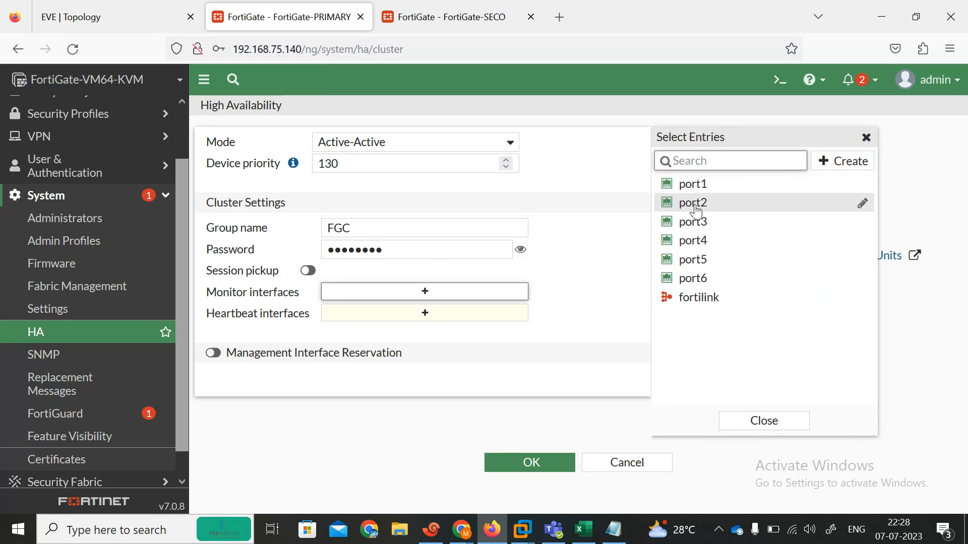
pyautogui.click(687, 187)
pyautogui.click(688, 202)
pyautogui.click(692, 222)
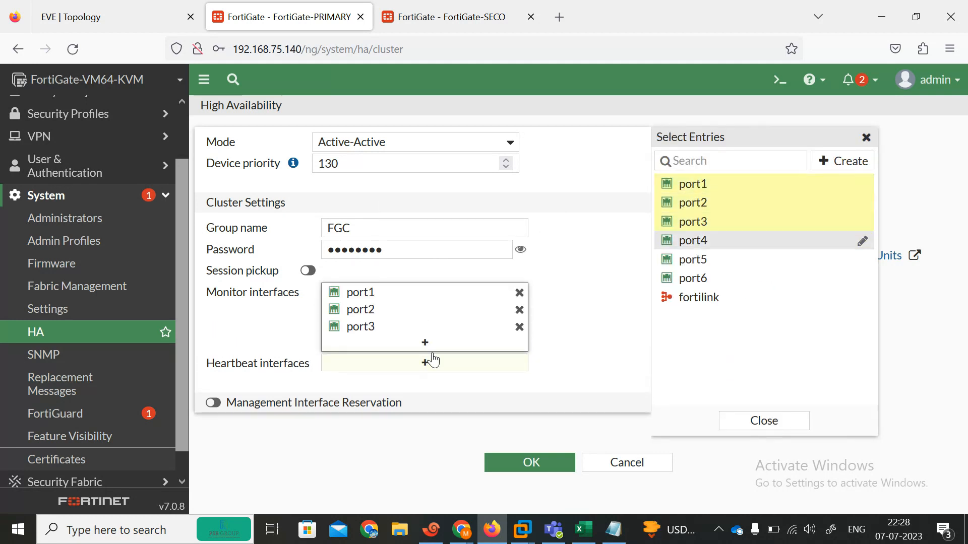
# Add port4 and port5 as heartbeat interfaces, giving port4 priority 200
pyautogui.click(416, 369)
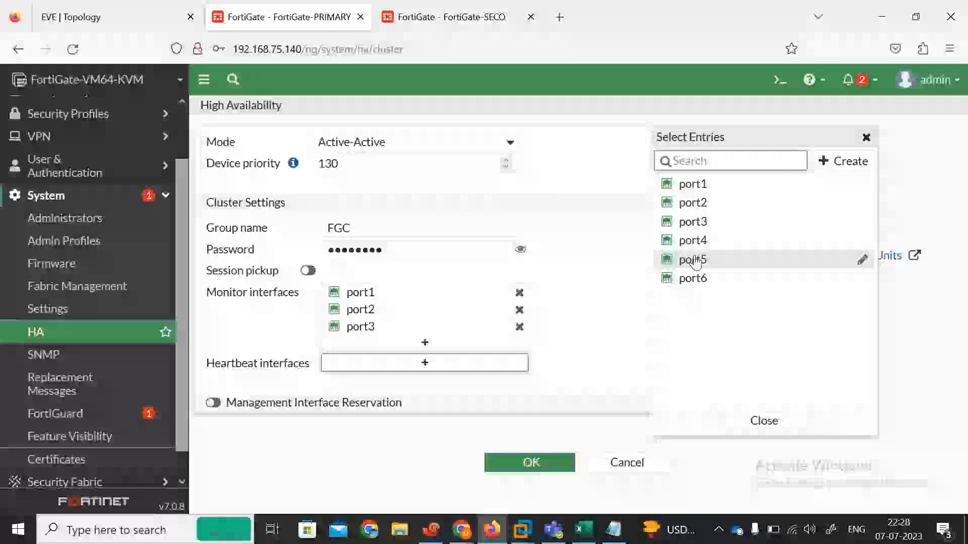
pyautogui.click(701, 242)
pyautogui.click(704, 260)
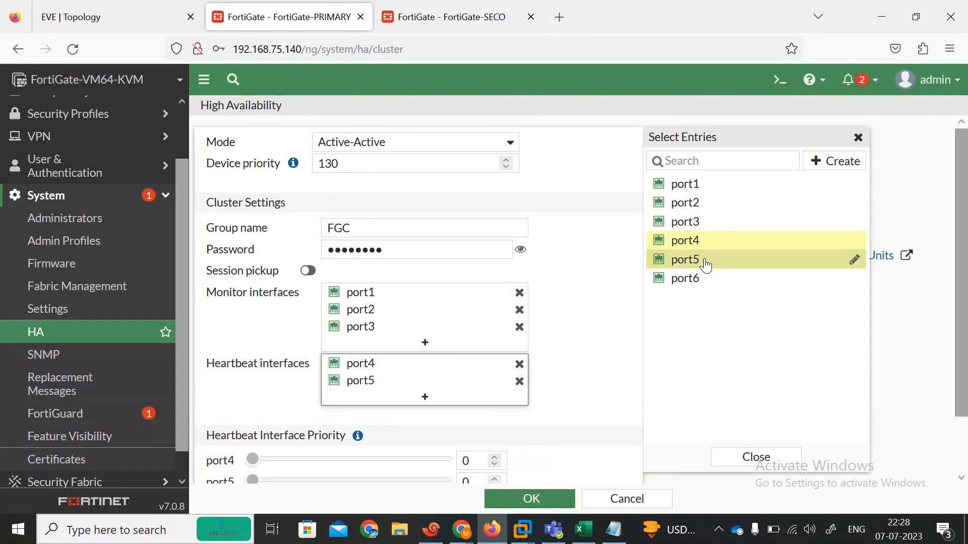
pyautogui.scroll(-1, 612, 425)
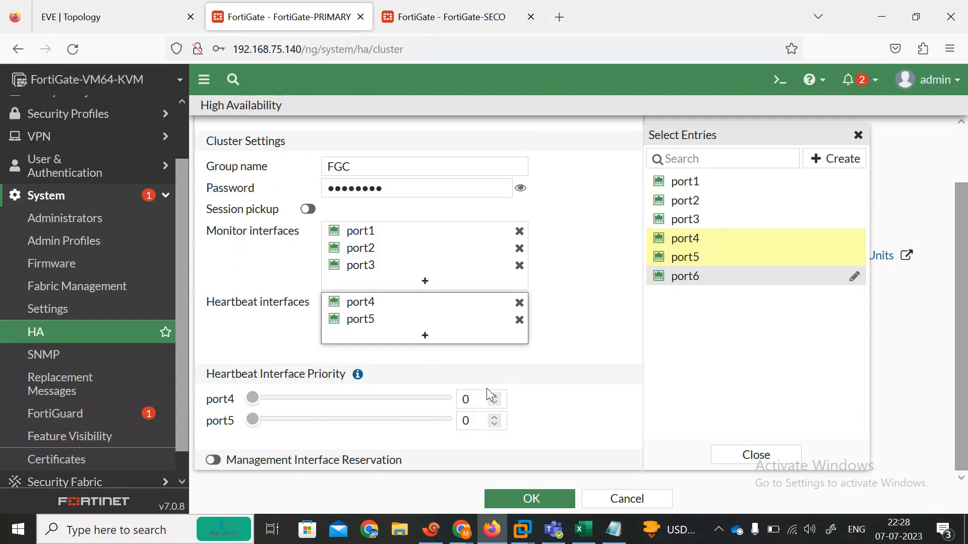
pyautogui.click(471, 399)
pyautogui.press('BackSpace')
pyautogui.write('256')
pyautogui.press('Tab')
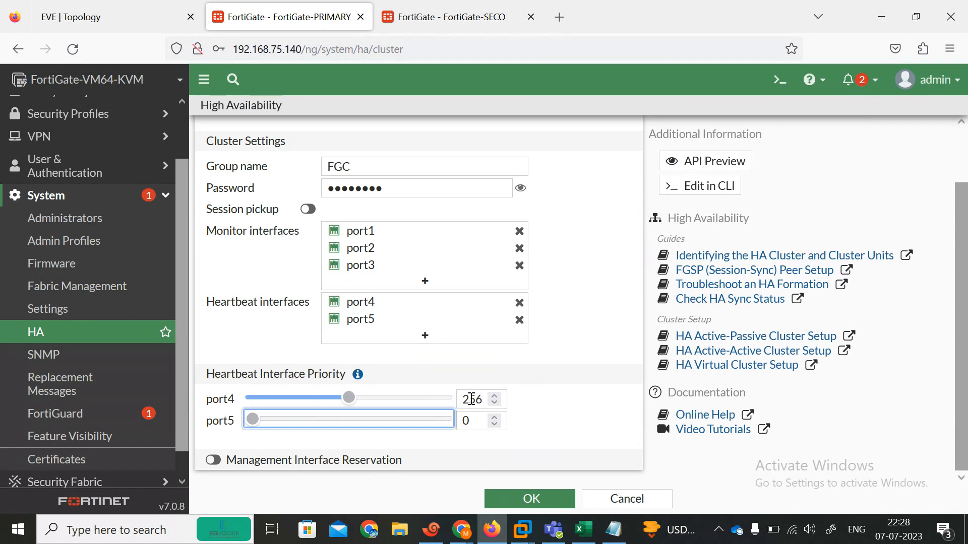
pyautogui.click(484, 401)
pyautogui.press('BackSpace')
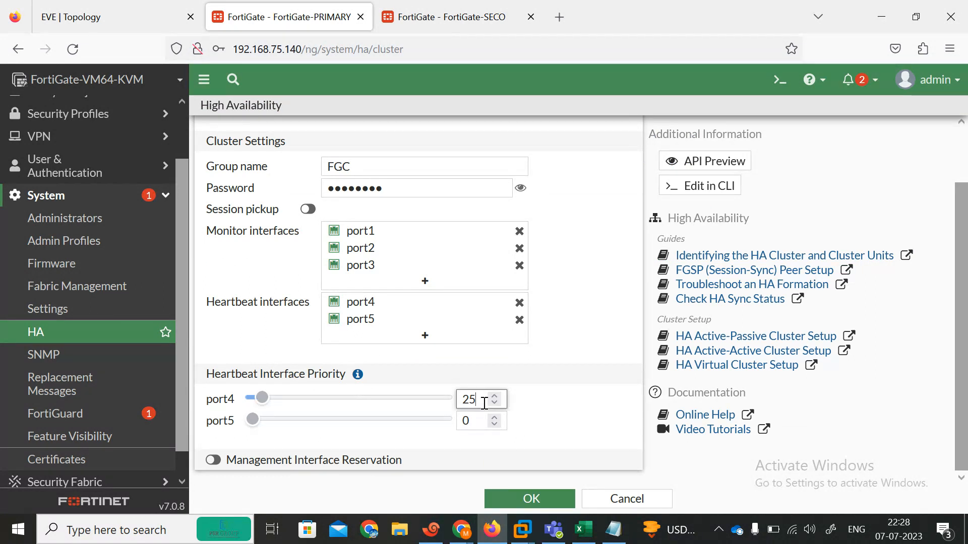
pyautogui.write('00')
pyautogui.press('Tab')
# Set port5's heartbeat priority to 200 and save the HA settings
pyautogui.click(479, 424)
pyautogui.press('BackSpace')
pyautogui.write('256')
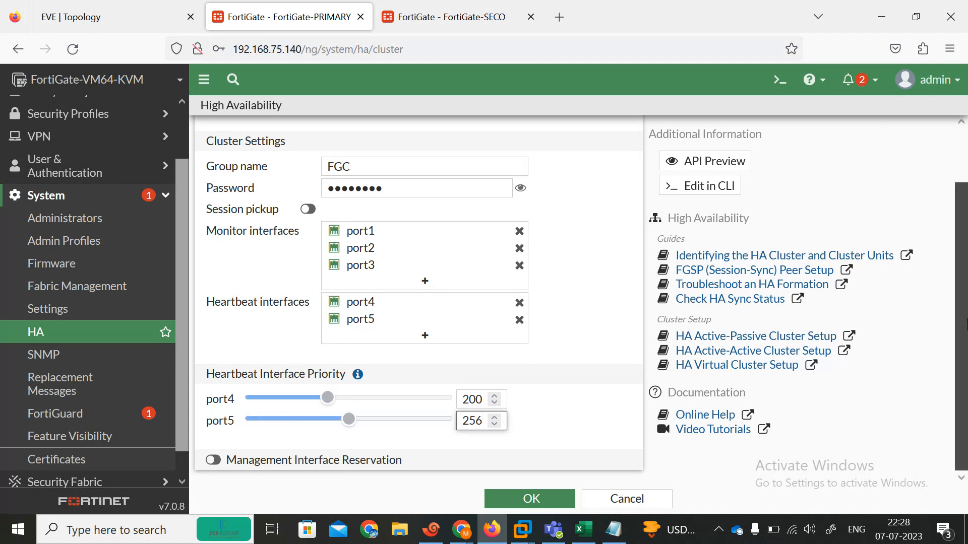
pyautogui.press('BackSpace')
pyautogui.press('BackSpace')
pyautogui.write('00')
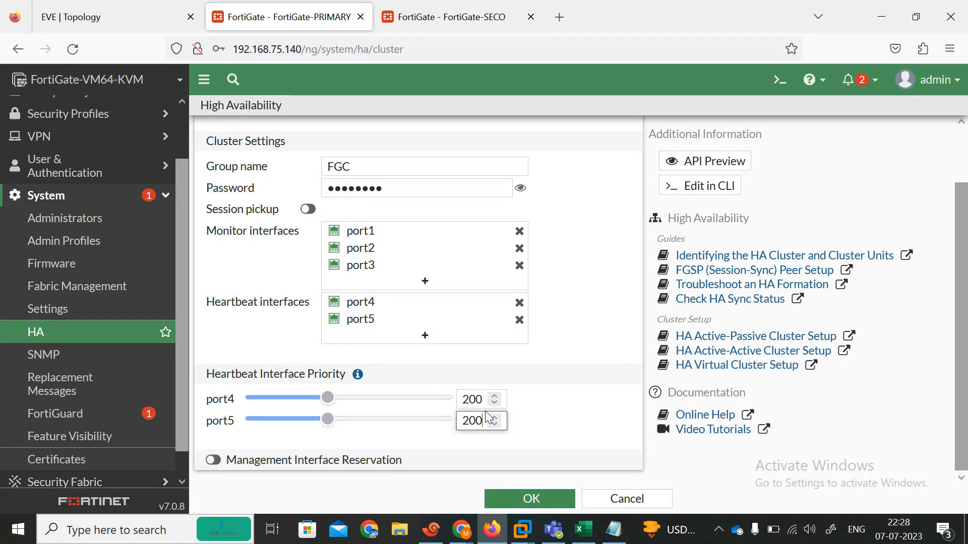
pyautogui.click(524, 501)
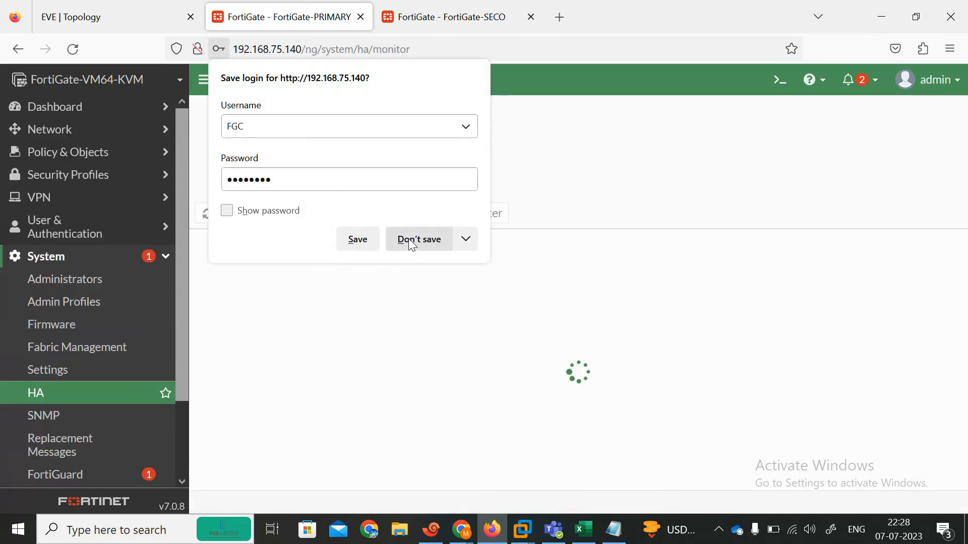
# On the secondary, apply its system settings and set its HA mode to Active-Active
pyautogui.click(409, 238)
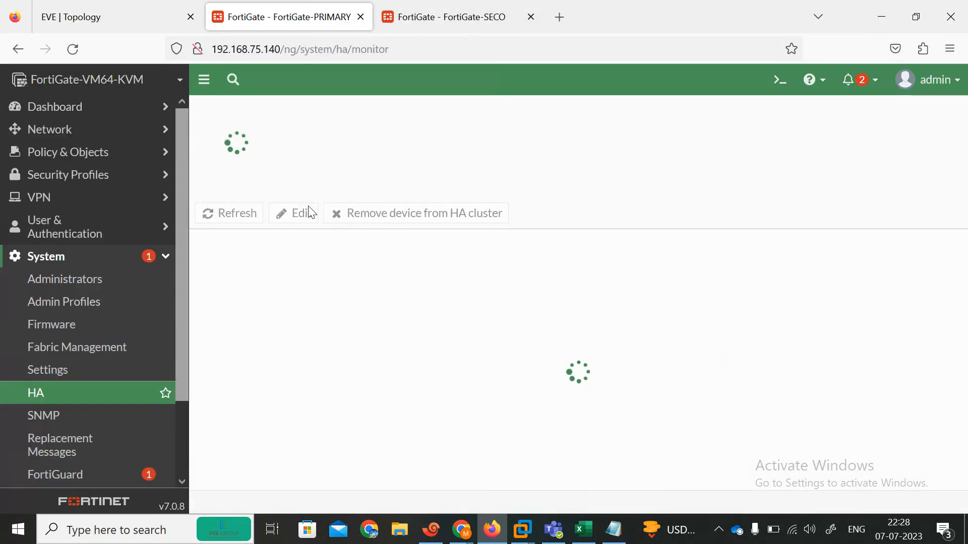
pyautogui.click(448, 11)
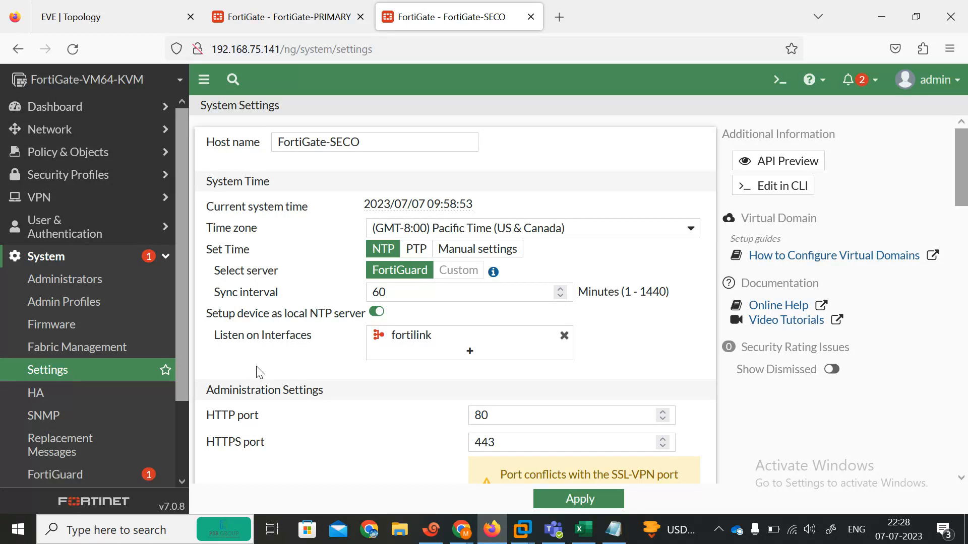
pyautogui.click(543, 491)
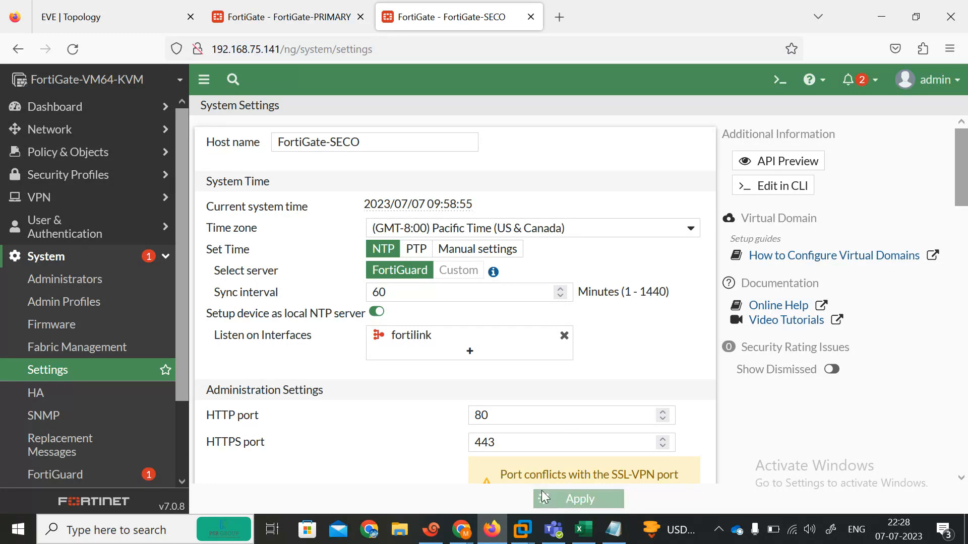
pyautogui.click(78, 401)
pyautogui.click(396, 146)
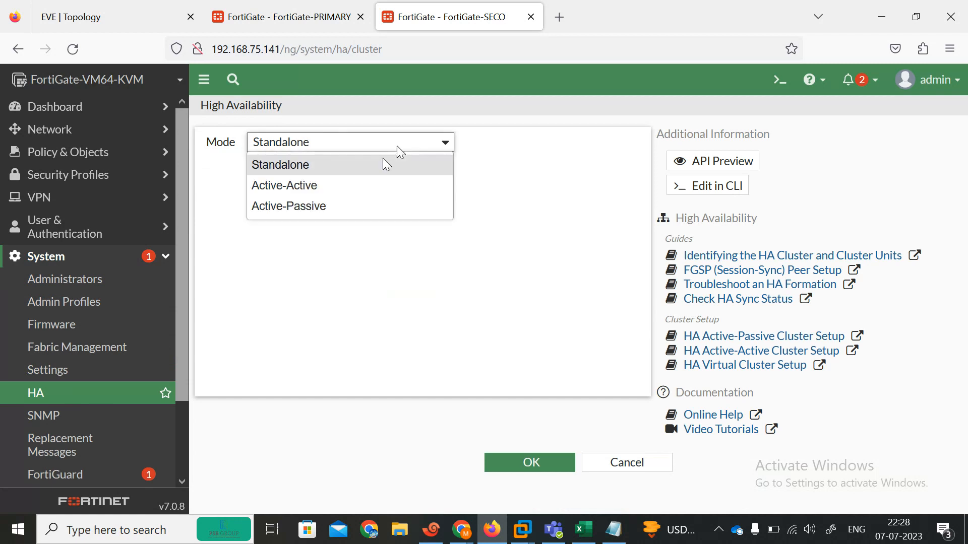
pyautogui.click(332, 180)
pyautogui.click(355, 164)
# Reload the primary's HA monitor, then open its cluster member's HA settings for reference
pyautogui.click(316, 43)
pyautogui.click(298, 11)
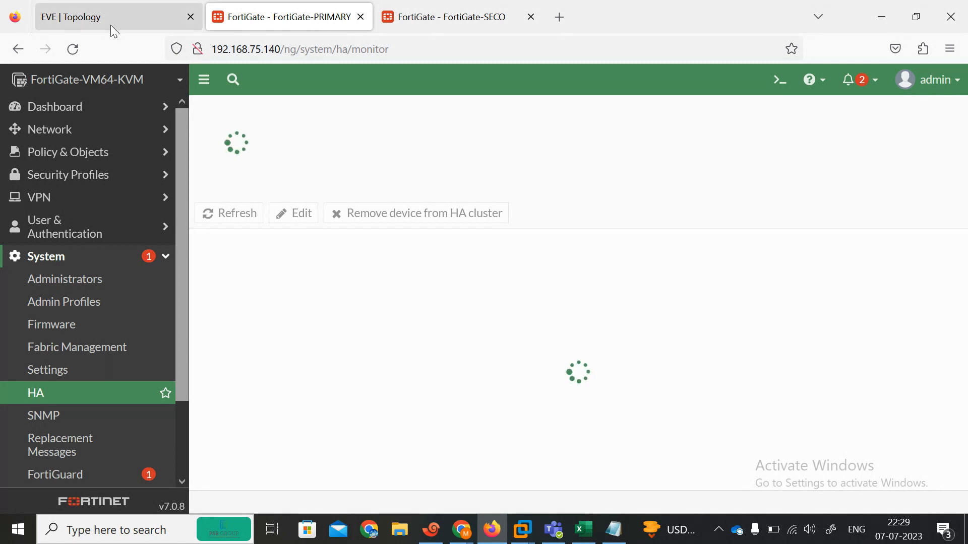
pyautogui.click(73, 50)
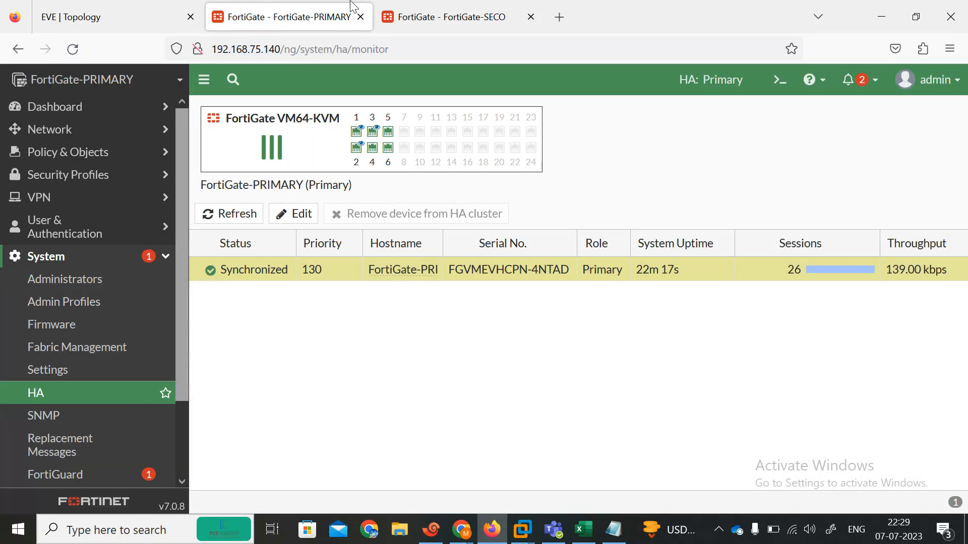
pyautogui.click(434, 10)
pyautogui.click(317, 8)
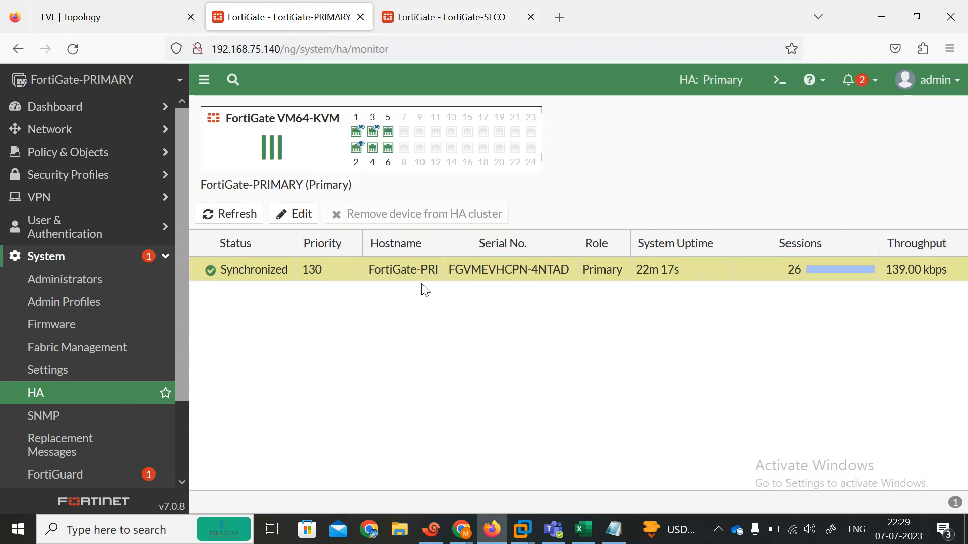
pyautogui.click(488, 7)
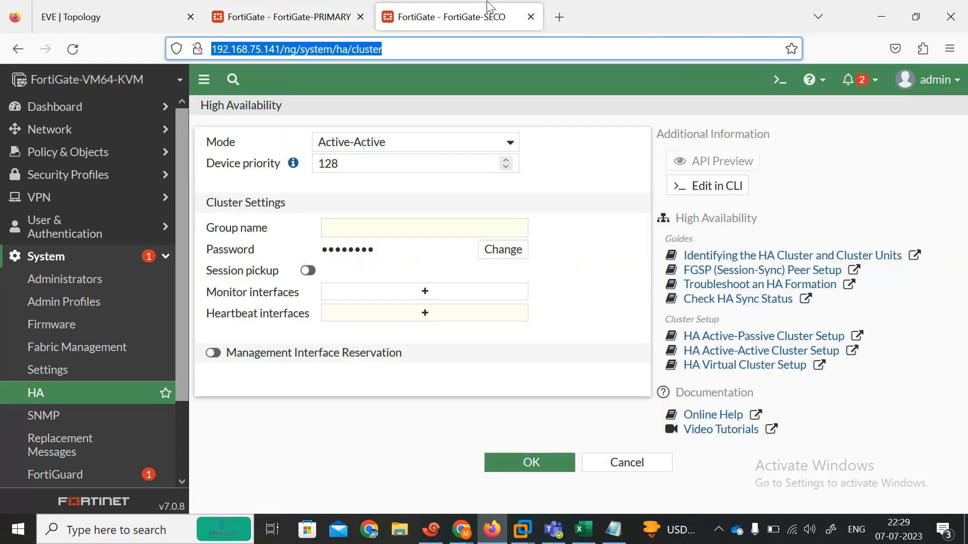
pyautogui.click(384, 223)
pyautogui.click(325, 17)
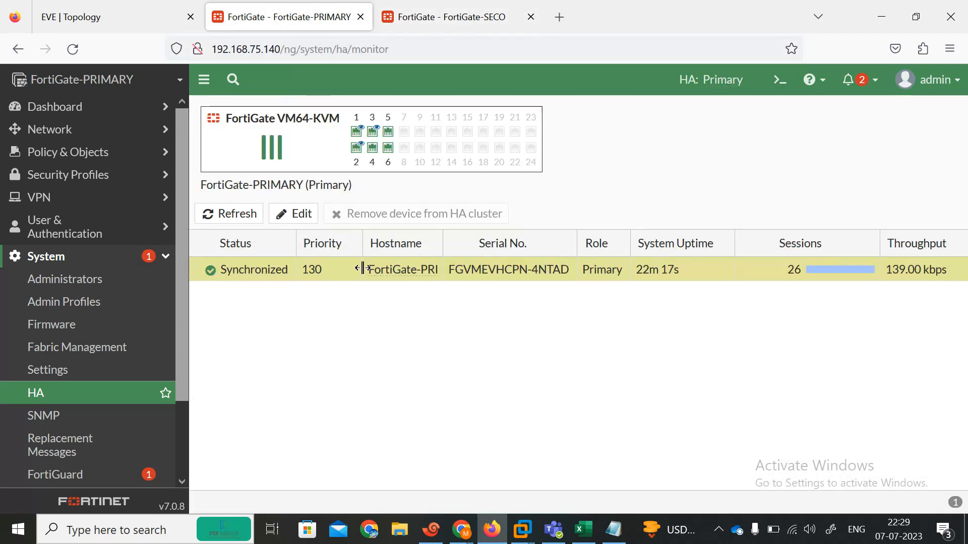
pyautogui.doubleClick(486, 277)
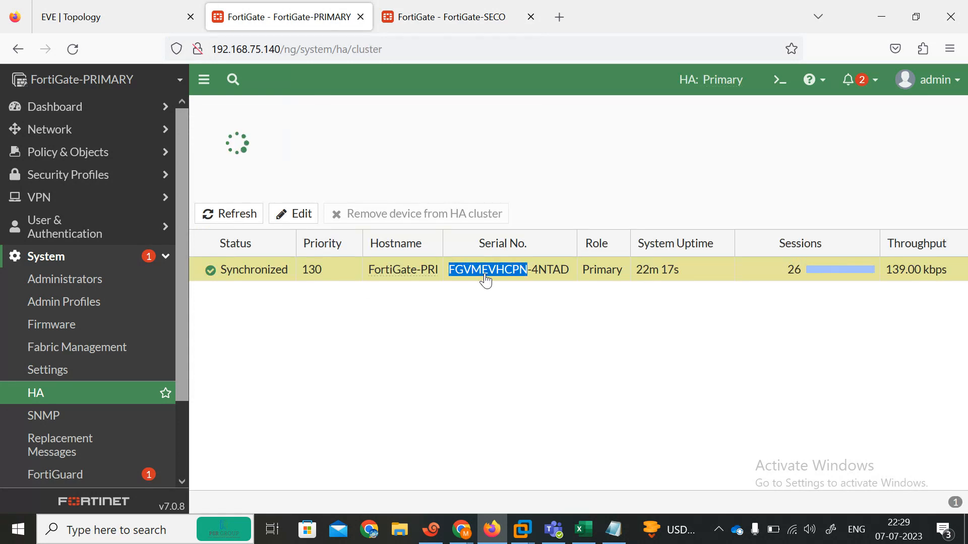
# On the secondary, enter group name FGC and set a new cluster password
pyautogui.click(432, 6)
pyautogui.click(424, 235)
pyautogui.write('FGC')
pyautogui.click(497, 251)
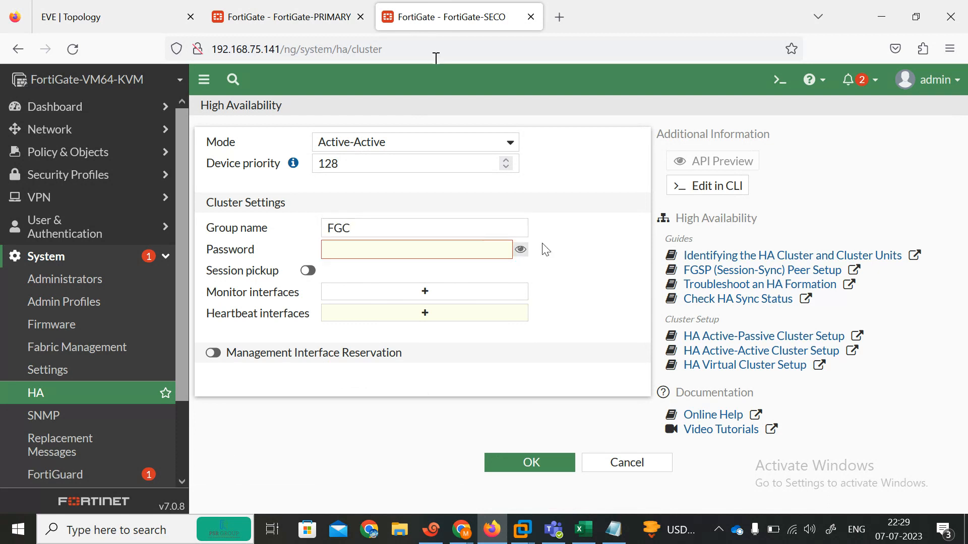
pyautogui.click(490, 250)
pyautogui.write('fortinet')
# Monitor port1, port2 and port3, and add port4 and port5 as heartbeat interfaces
pyautogui.click(432, 294)
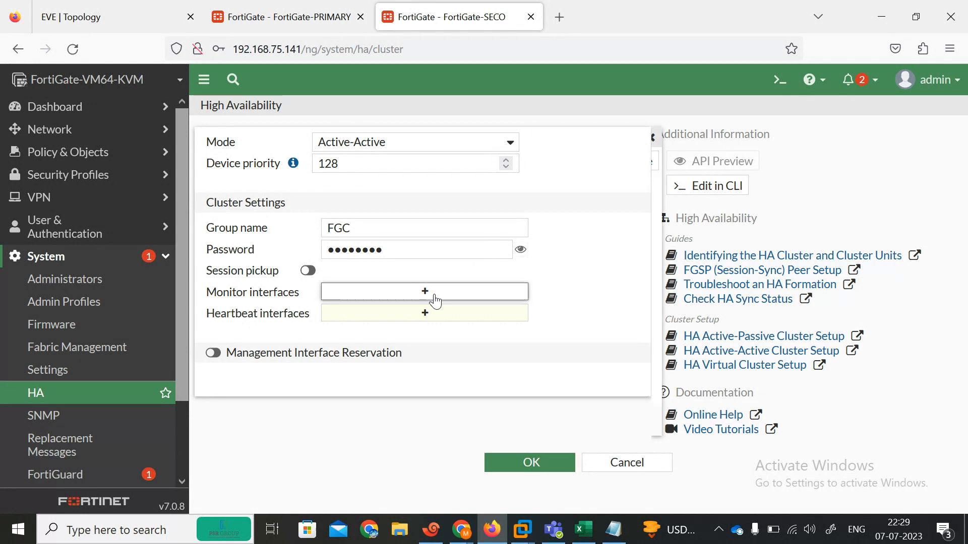
pyautogui.click(695, 186)
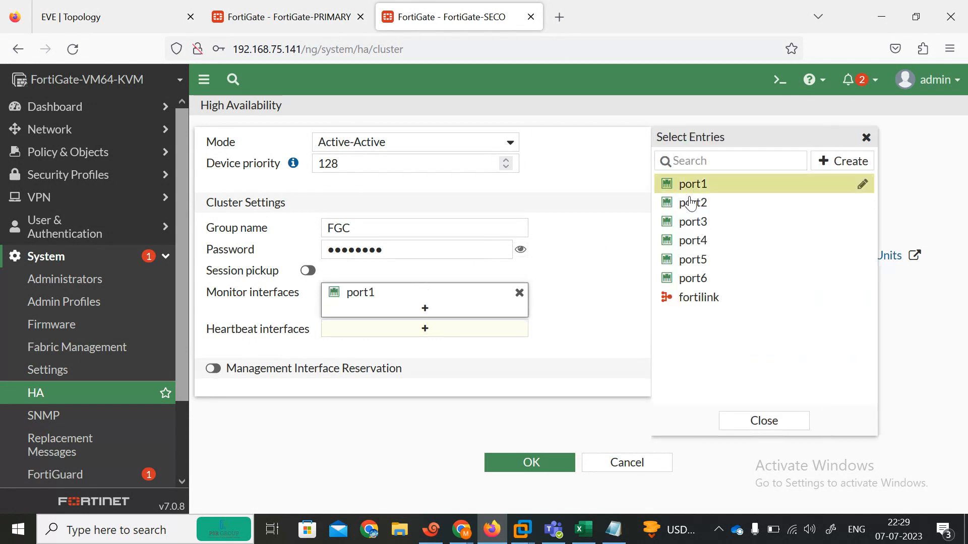
pyautogui.click(694, 204)
pyautogui.click(694, 221)
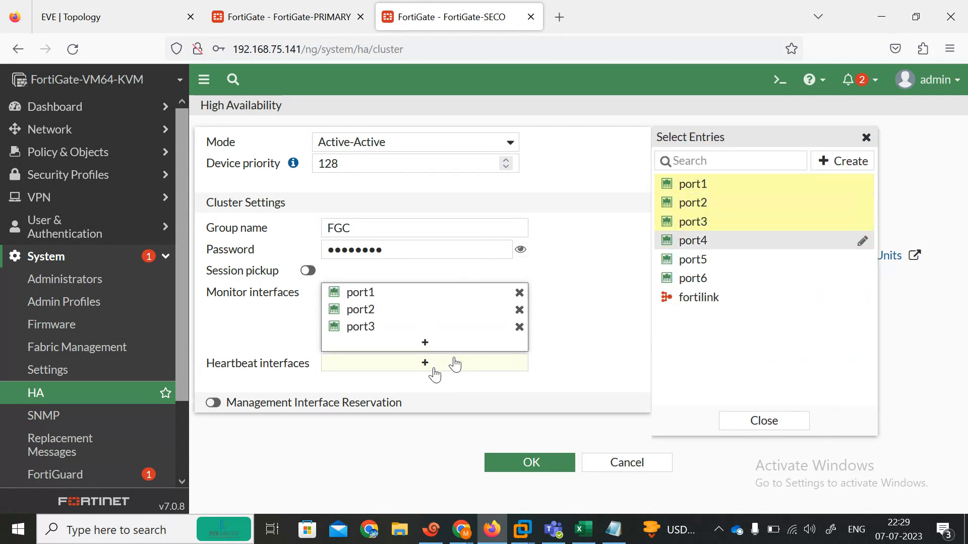
pyautogui.click(436, 373)
pyautogui.click(705, 241)
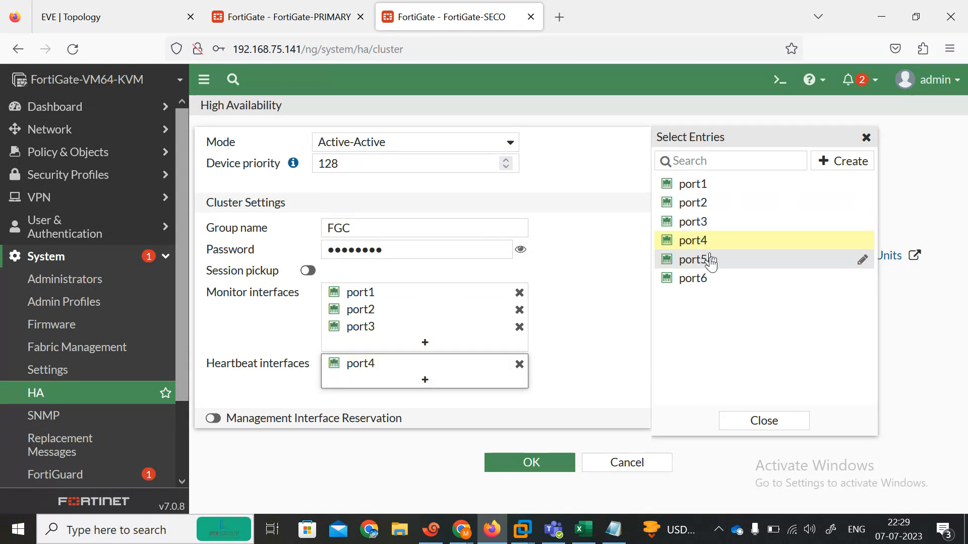
pyautogui.click(710, 259)
# Set both port4 and port5 heartbeat priorities to 200 and save the secondary's HA settings
pyautogui.scroll(-2, 404, 396)
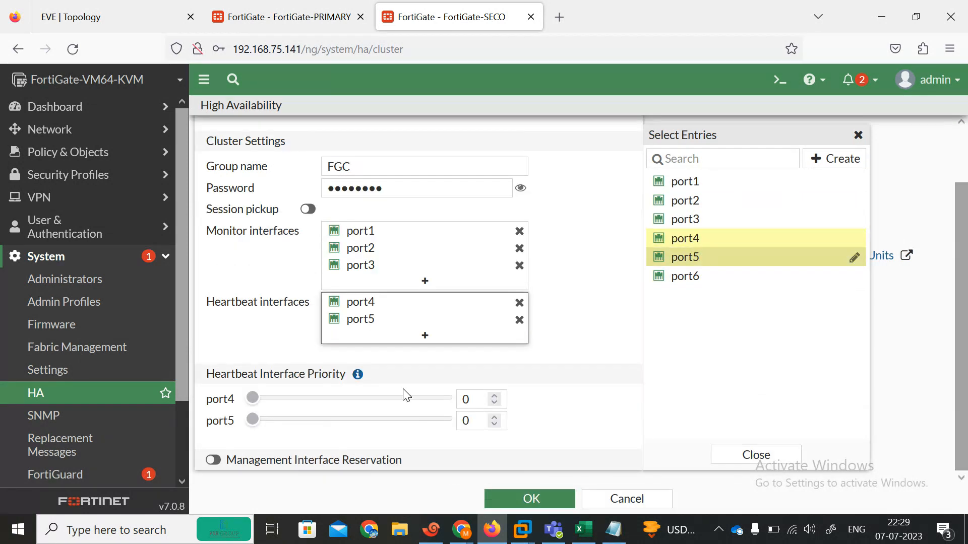
pyautogui.doubleClick(477, 401)
pyautogui.write('255')
pyautogui.press('BackSpace')
pyautogui.press('BackSpace')
pyautogui.write('00')
pyautogui.doubleClick(477, 422)
pyautogui.write('255')
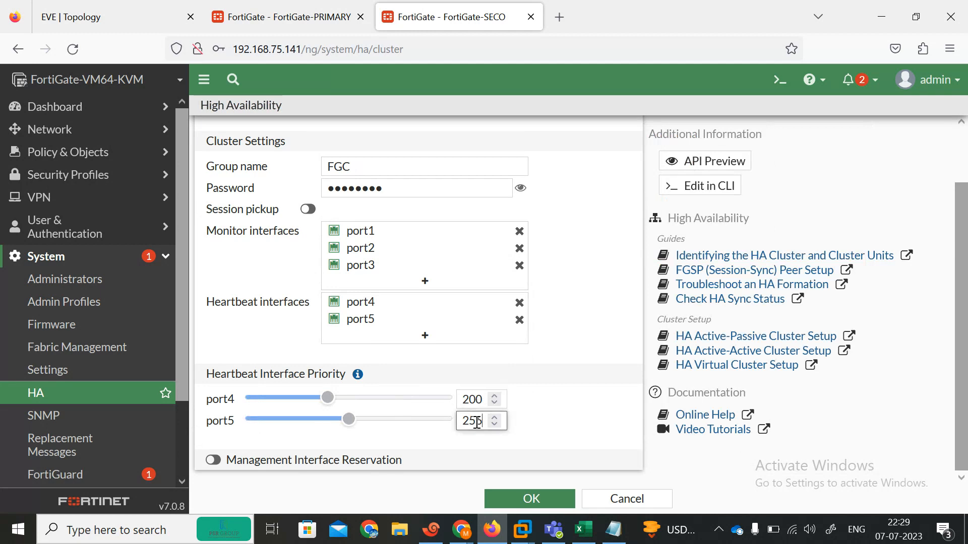
pyautogui.press('BackSpace')
pyautogui.write('00')
pyautogui.click(549, 503)
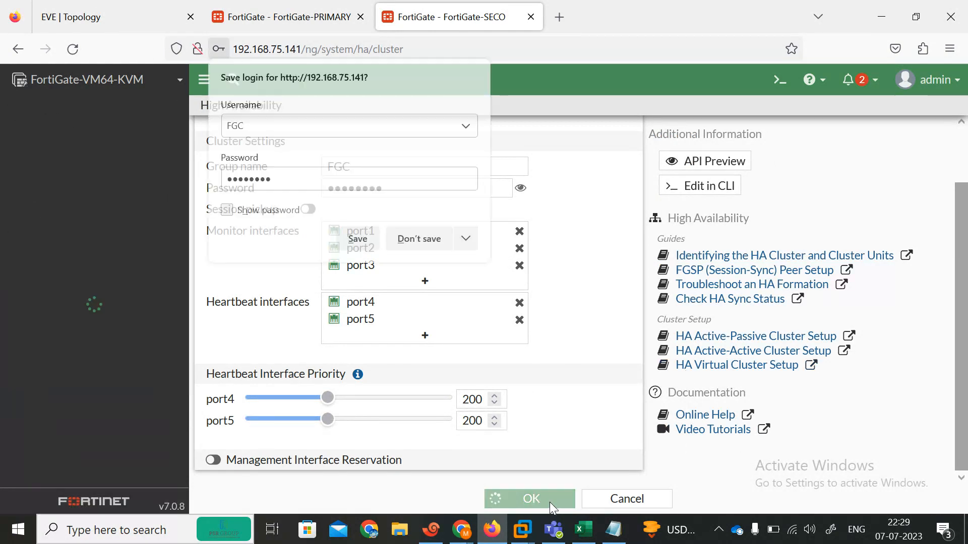
pyautogui.click(423, 239)
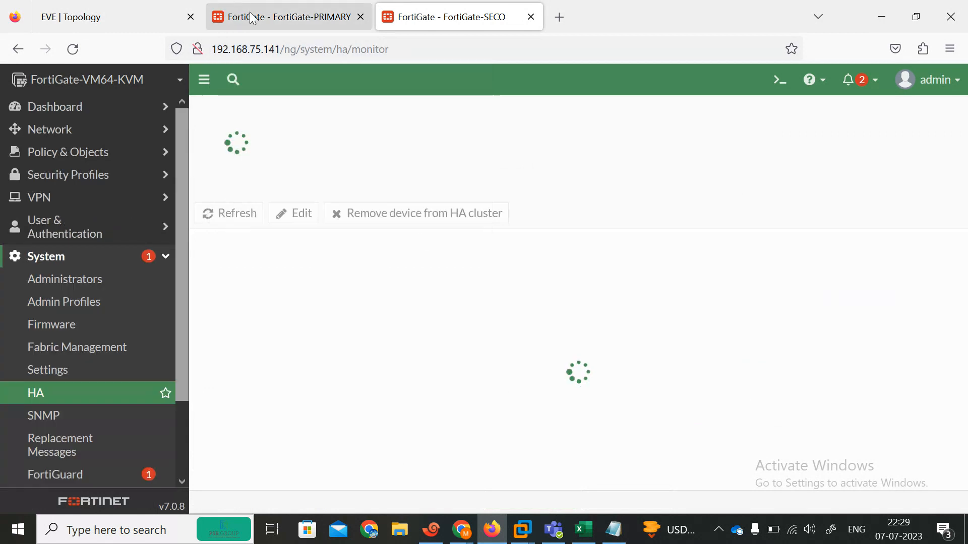
# Apply the primary's HA form and reload the HA monitor repeatedly to check sync status
pyautogui.click(252, 18)
pyautogui.click(533, 502)
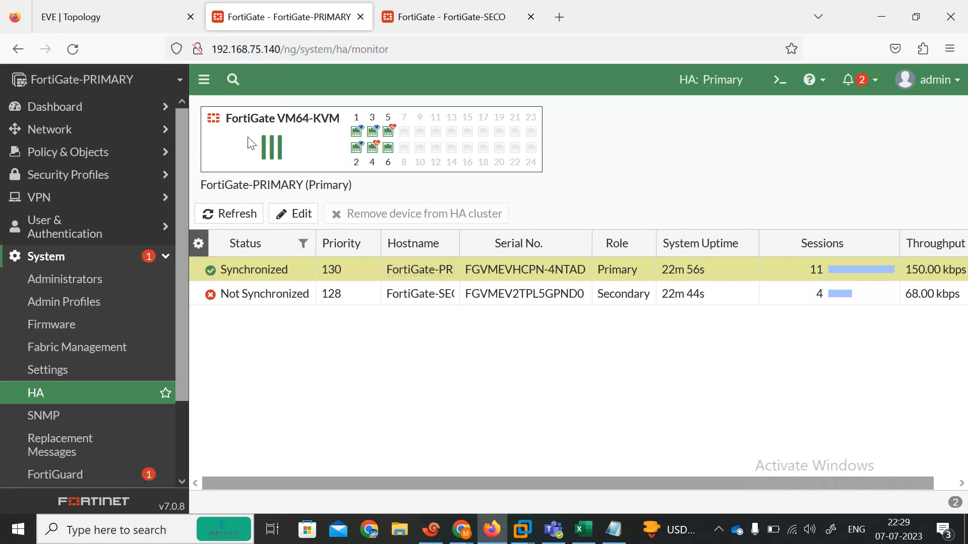
pyautogui.click(75, 50)
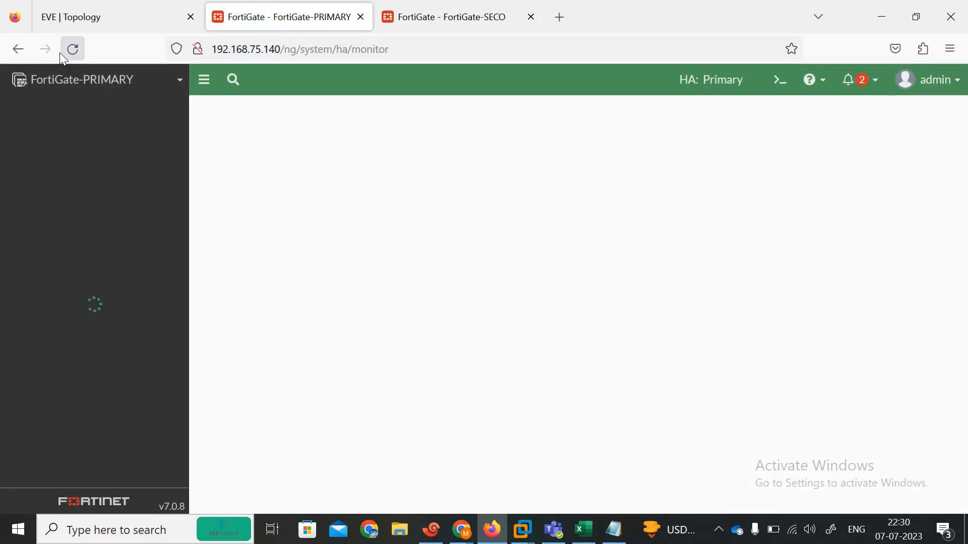
pyautogui.click(75, 56)
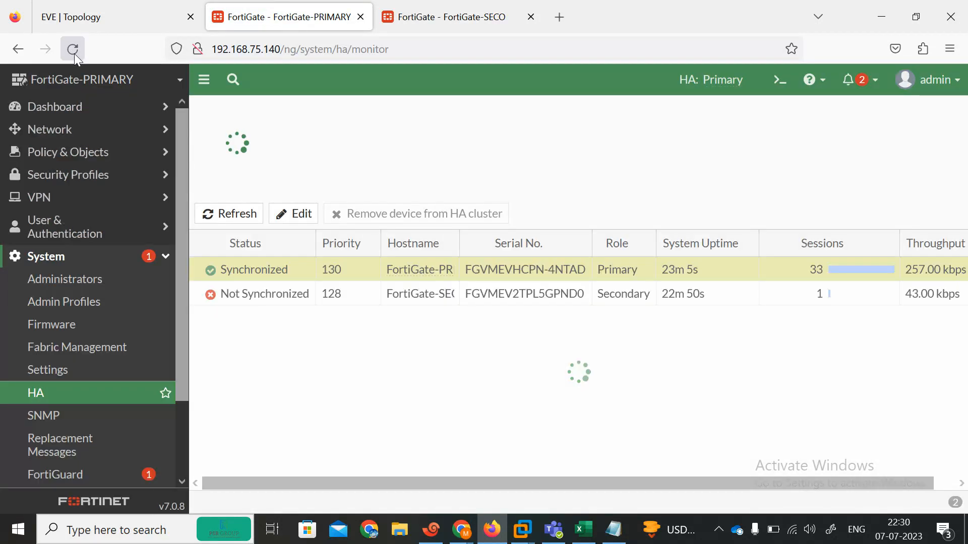
pyautogui.click(74, 54)
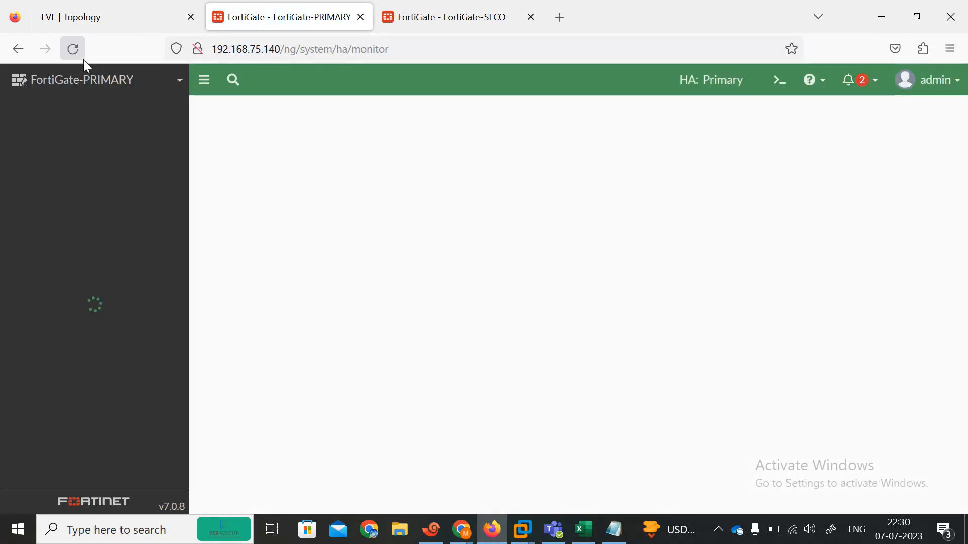
pyautogui.click(74, 49)
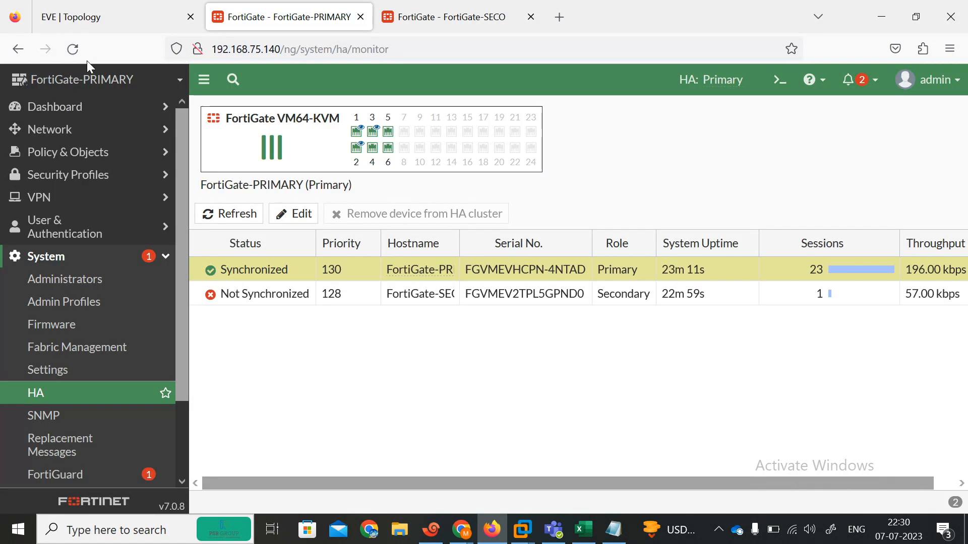
pyautogui.click(77, 55)
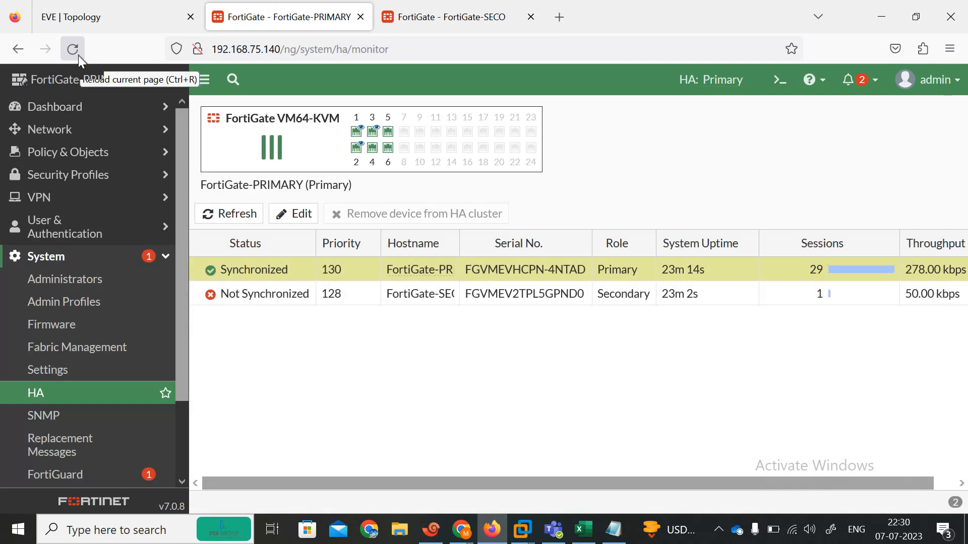
pyautogui.click(78, 56)
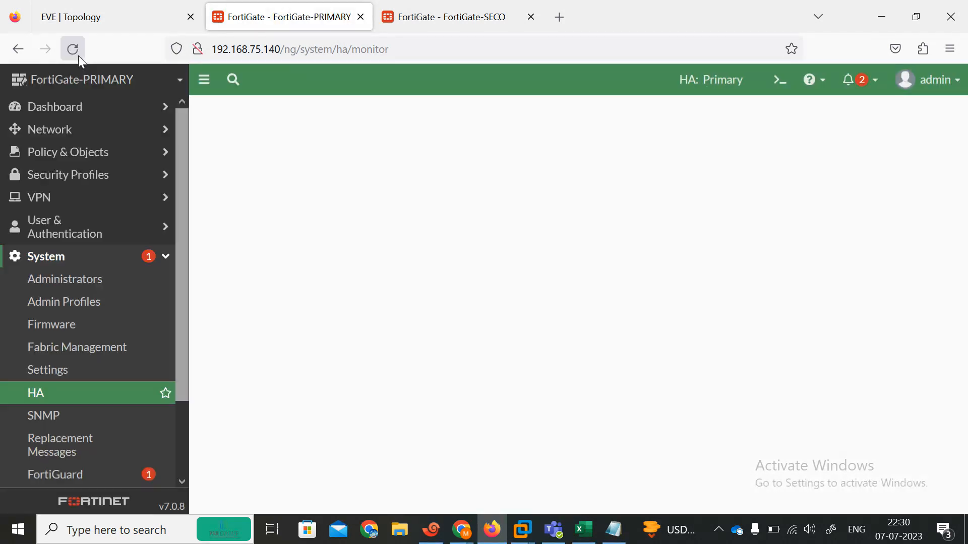
pyautogui.click(78, 55)
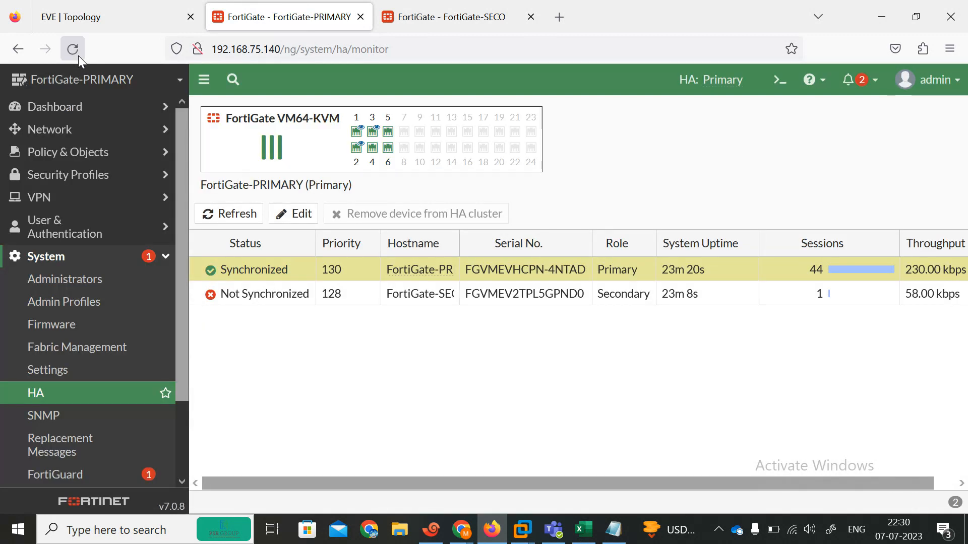
pyautogui.click(75, 55)
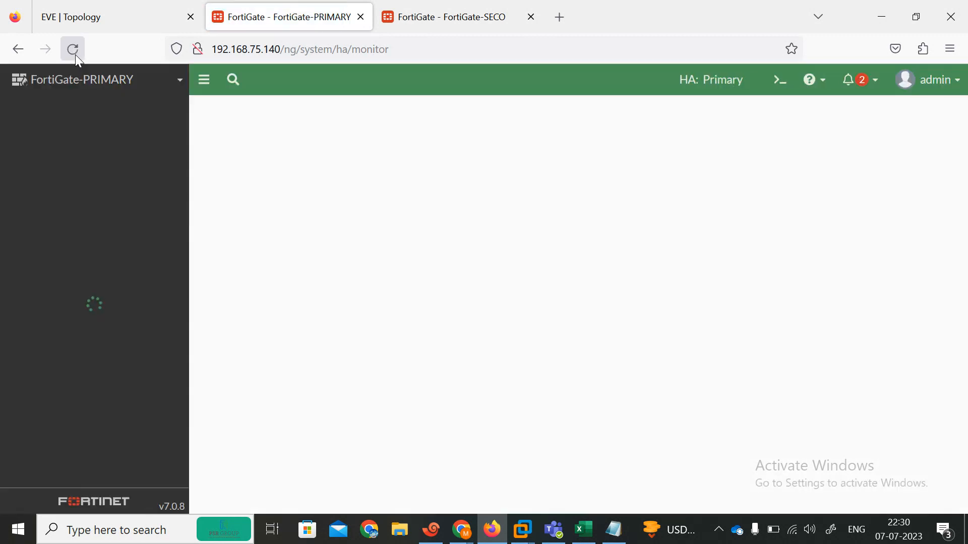
pyautogui.click(75, 54)
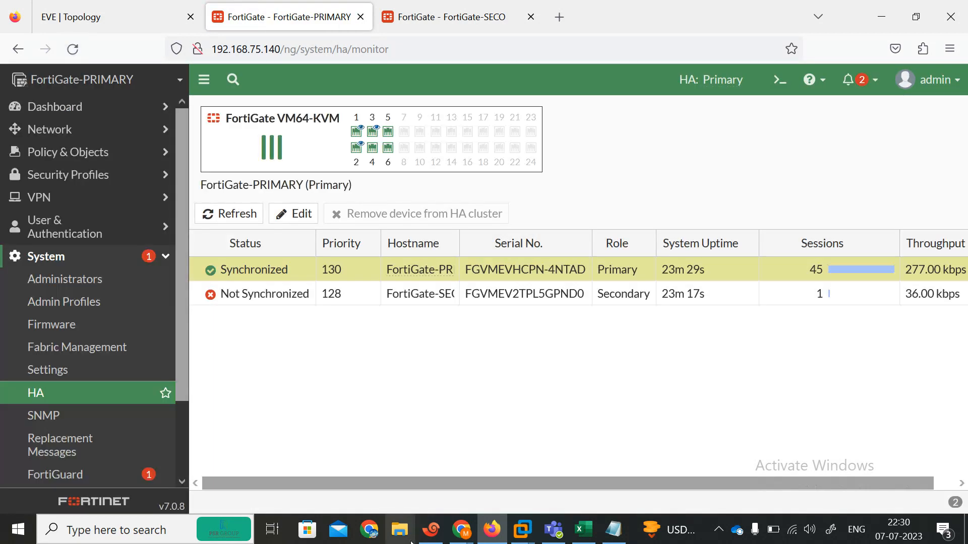
pyautogui.click(431, 530)
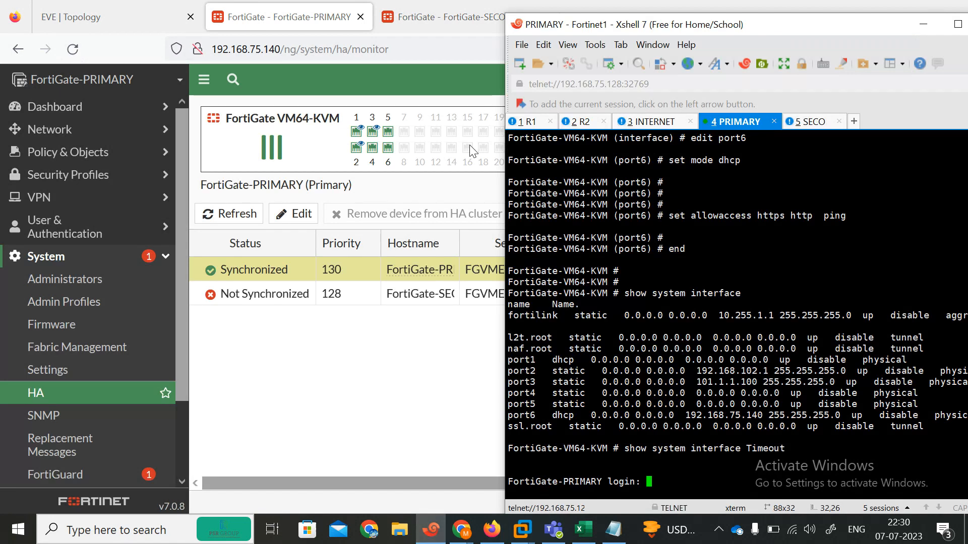
# Log in to the secondary console as admin, show the accprofile, and run diagnose debug enable
pyautogui.click(804, 126)
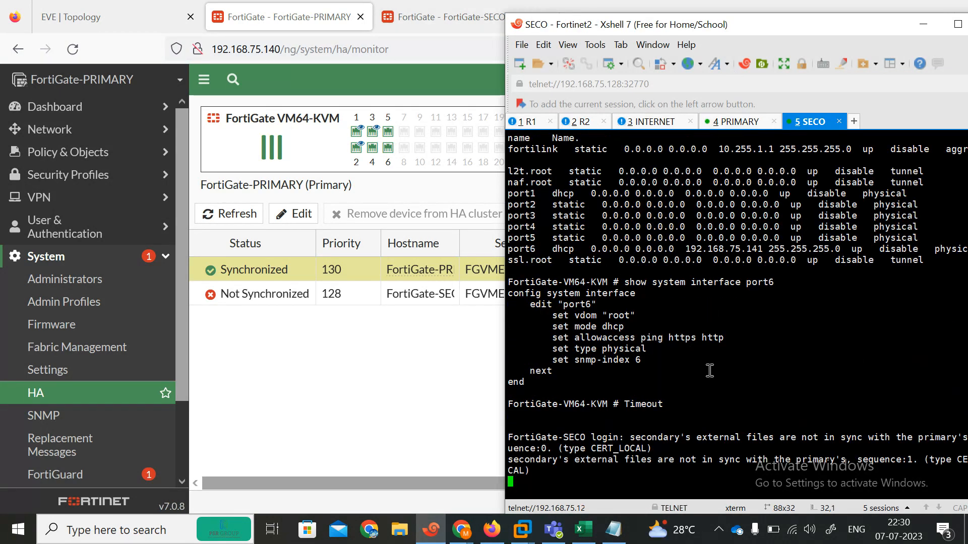
pyautogui.doubleClick(704, 25)
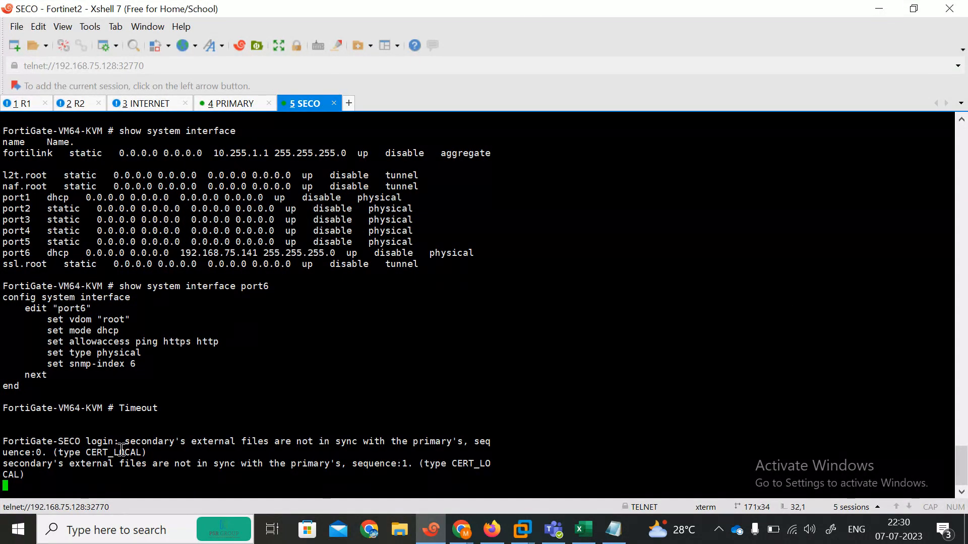
pyautogui.press('Return')
pyautogui.press('Return')
pyautogui.press('Return')
pyautogui.write('admin')
pyautogui.press('Return')
pyautogui.press('Return')
pyautogui.write('s')
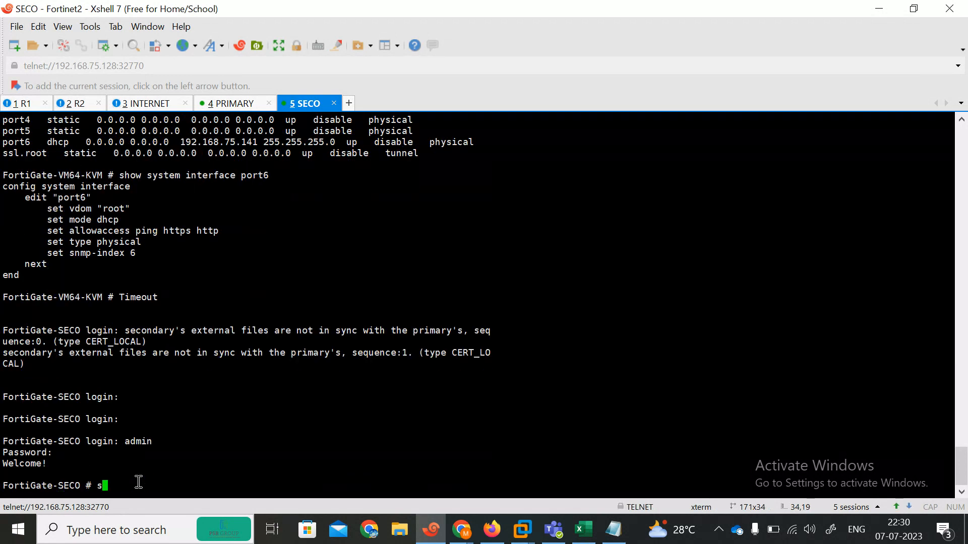
pyautogui.write('how system in')
pyautogui.write('accprofile')
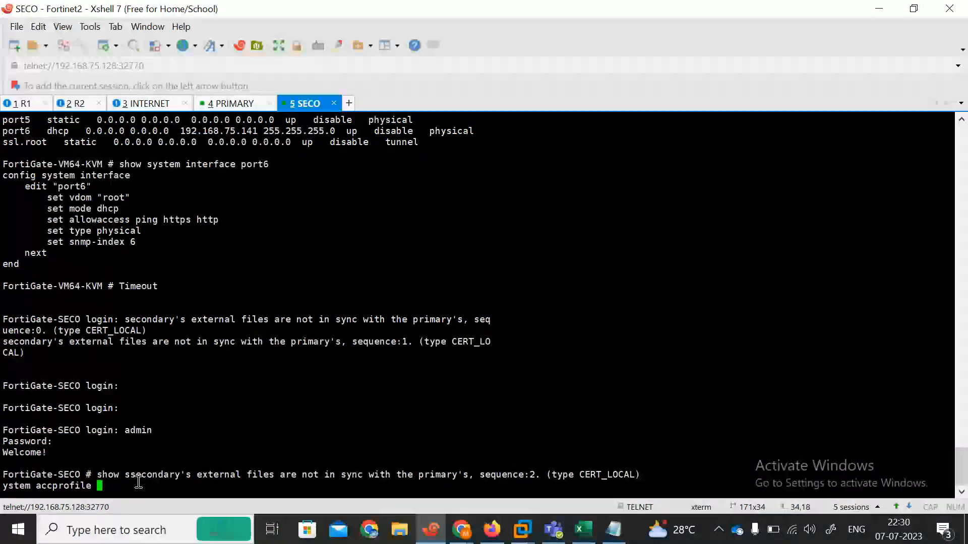
pyautogui.press('Return')
pyautogui.press('Return')
pyautogui.press('Return')
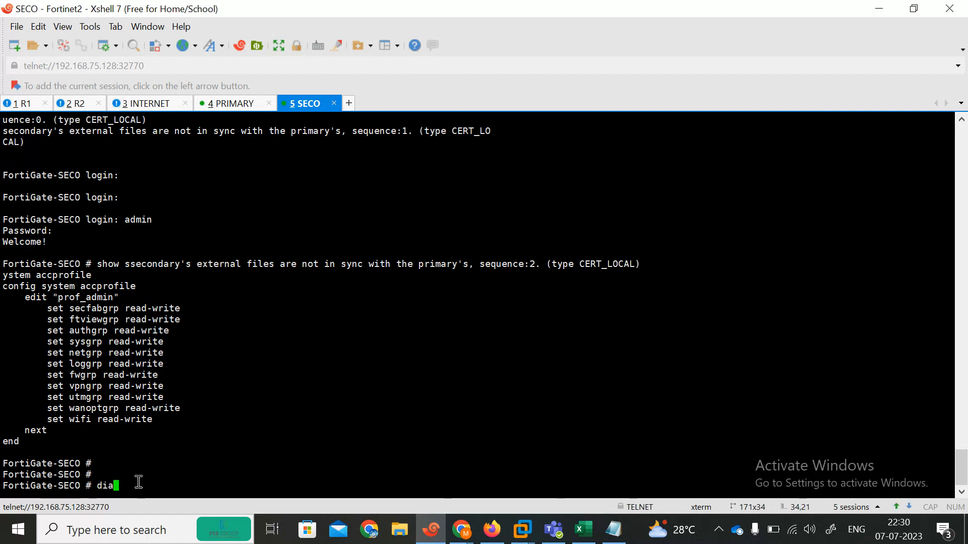
pyautogui.write('diagnose debug enable')
pyautogui.press('Return')
# List the diagnose debug subcommands and select the CERT_LOCAL out-of-sync message
pyautogui.write('de')
pyautogui.press('BackSpace')
pyautogui.write('i')
pyautogui.press('Tab')
pyautogui.write('de')
pyautogui.press('Tab')
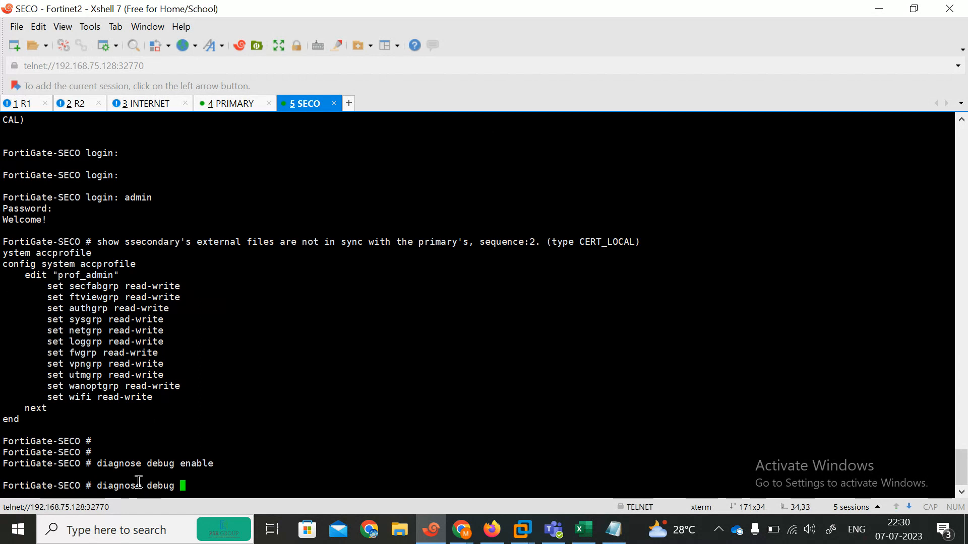
pyautogui.press('BackSpace')
pyautogui.press('?')
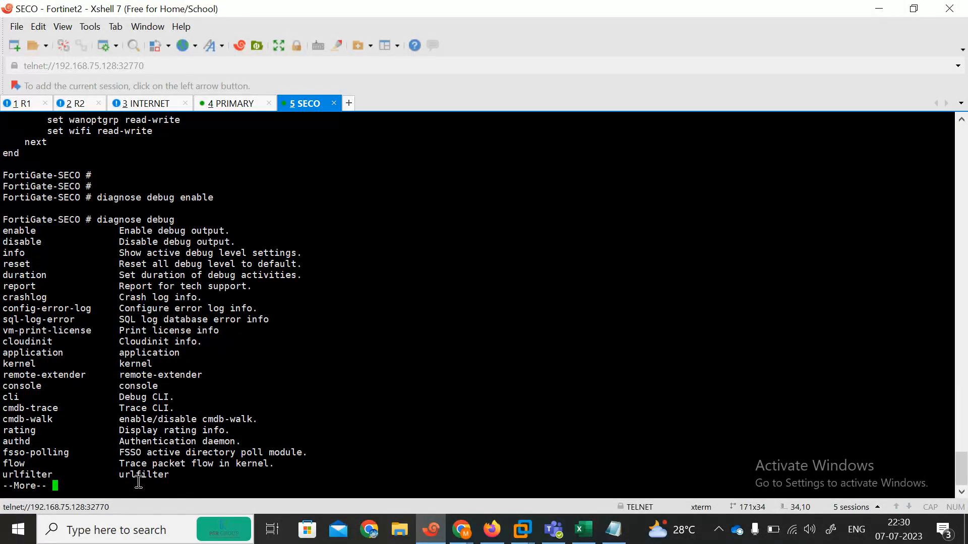
pyautogui.press('space')
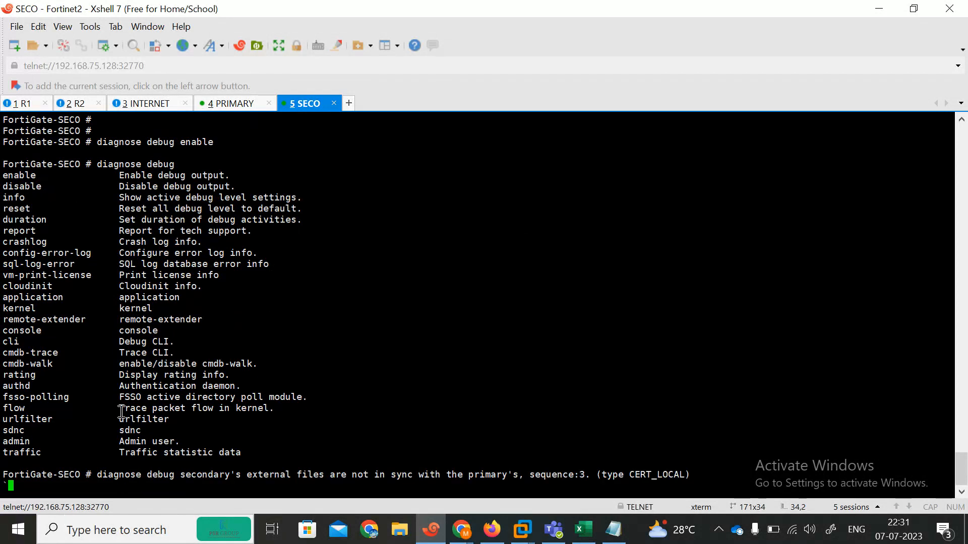
pyautogui.press('BackSpace')
pyautogui.moveTo(100, 474); pyautogui.dragTo(291, 476)
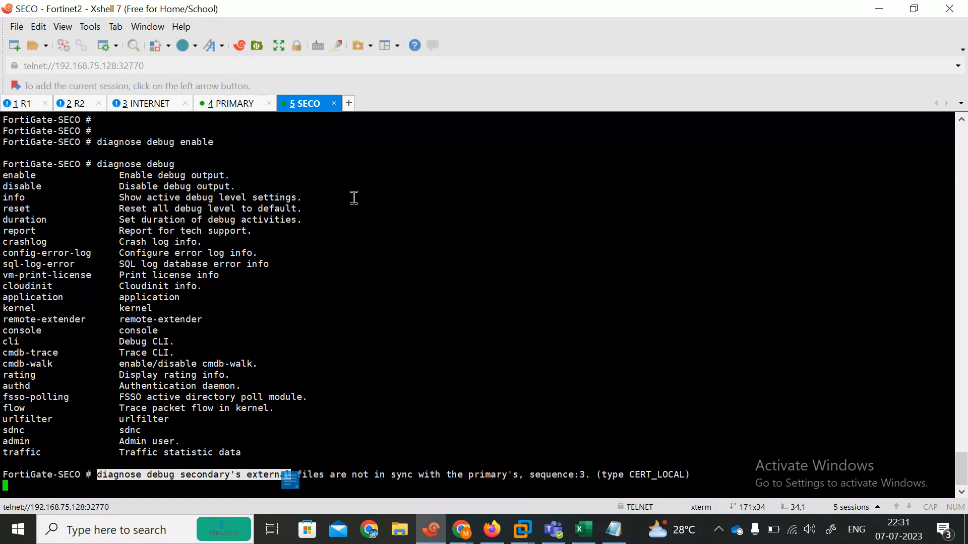
pyautogui.click(226, 104)
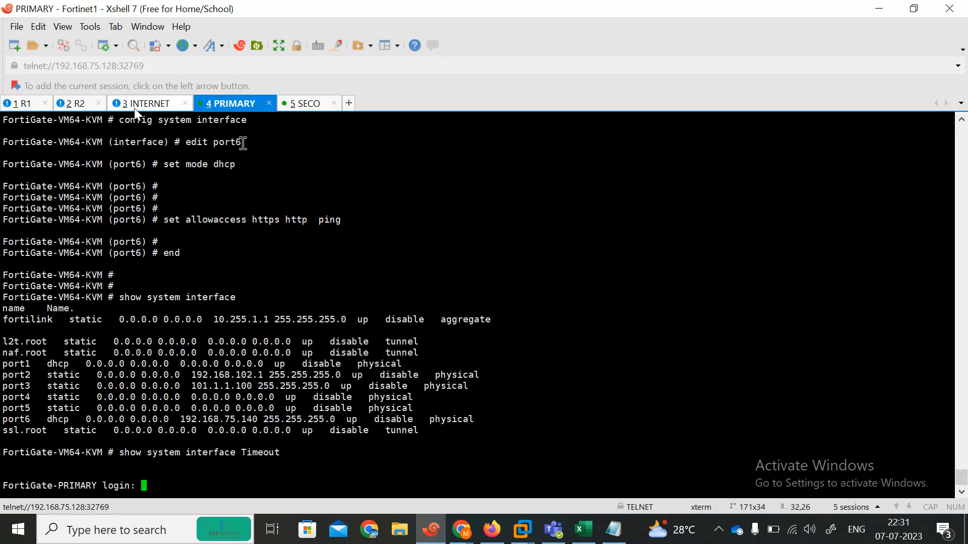
# Reload the primary's HA monitor and admit the waiting participant into the video call
pyautogui.click(492, 529)
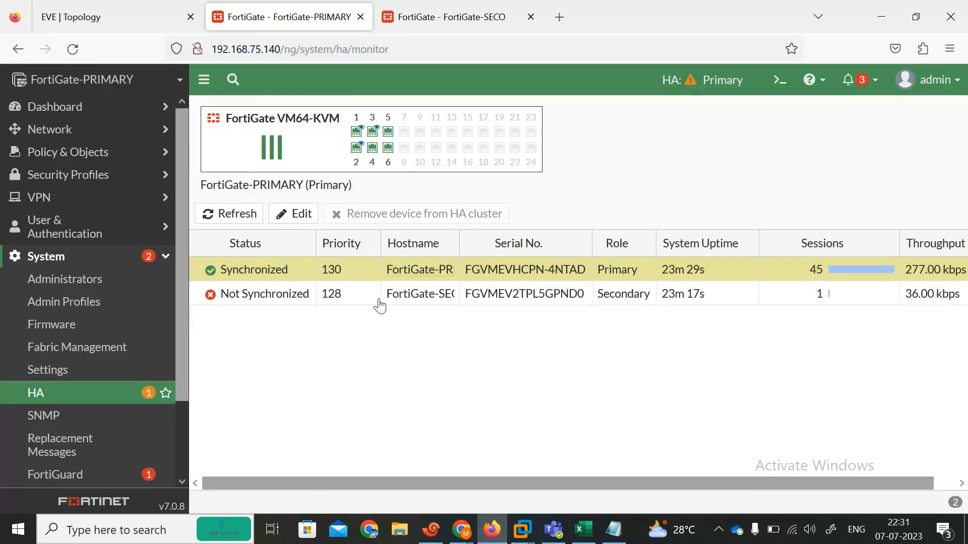
pyautogui.click(73, 49)
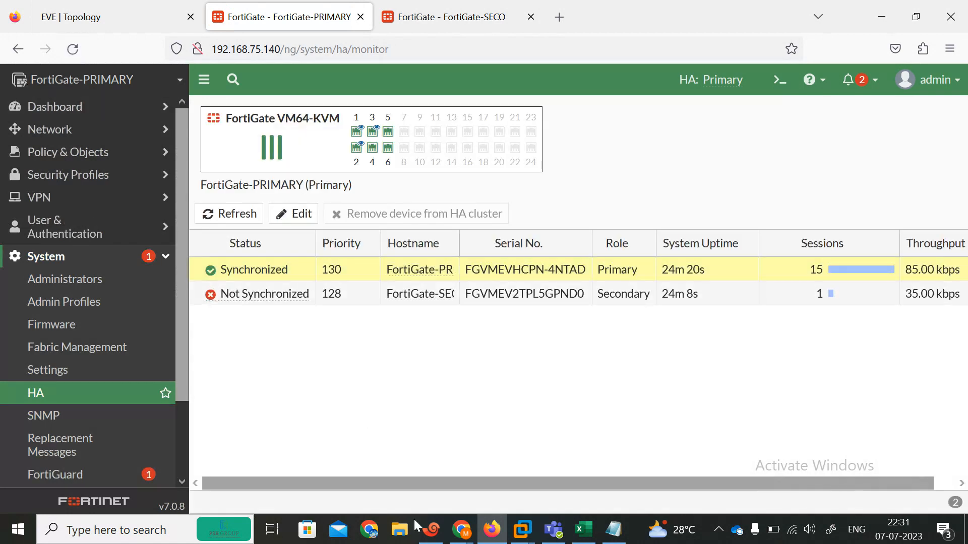
pyautogui.moveTo(461, 529)
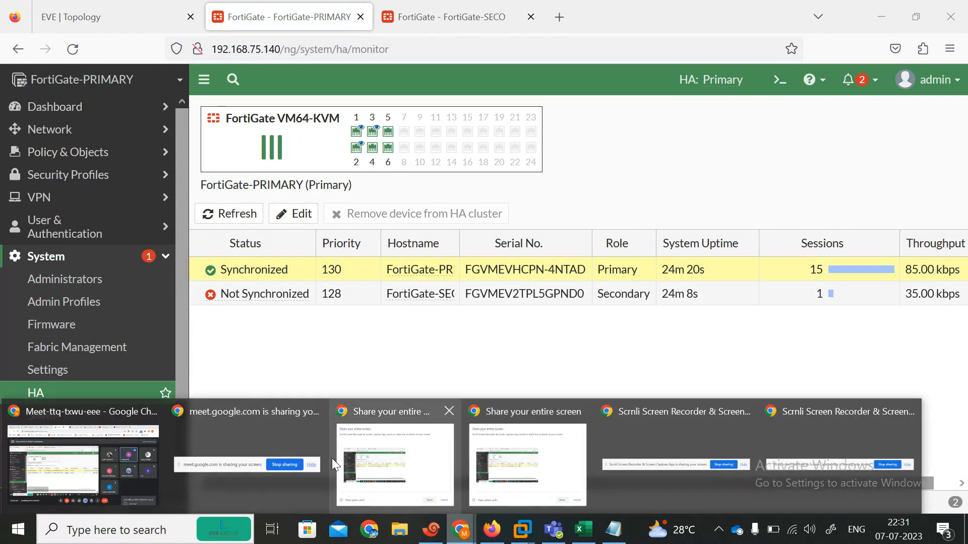
pyautogui.click(119, 452)
pyautogui.click(865, 428)
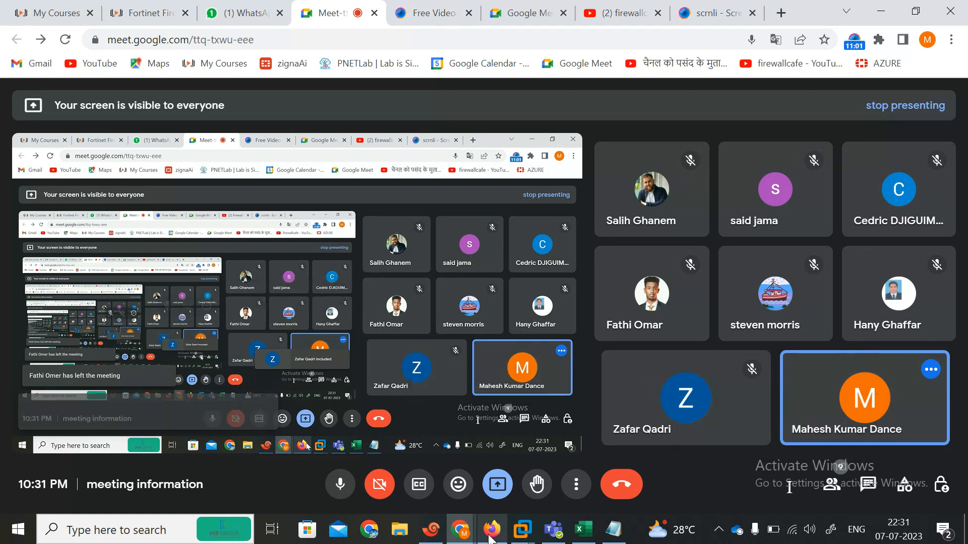
# Refresh the HA cluster table, still showing the secondary (priority 128) Not Synchronized
pyautogui.hotkey('alt', 'Tab')
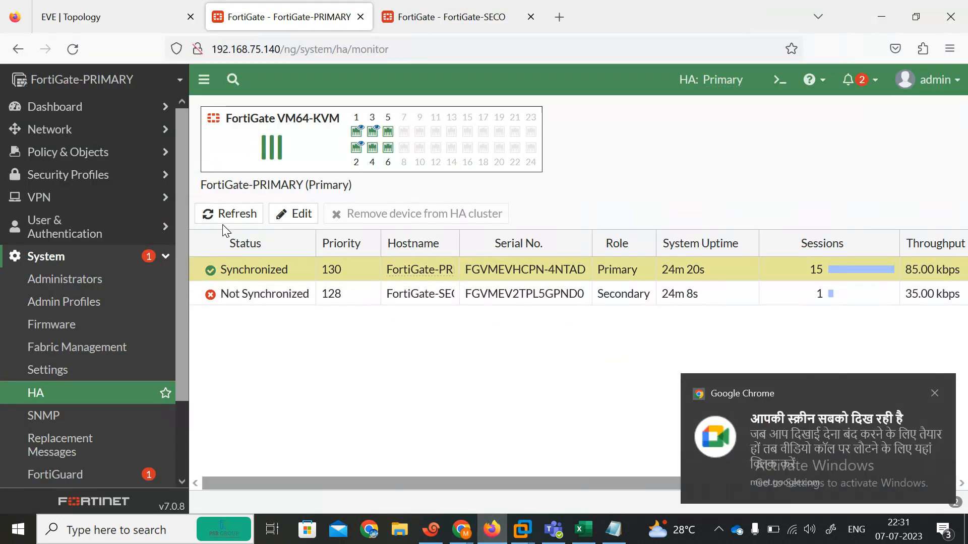
pyautogui.click(236, 217)
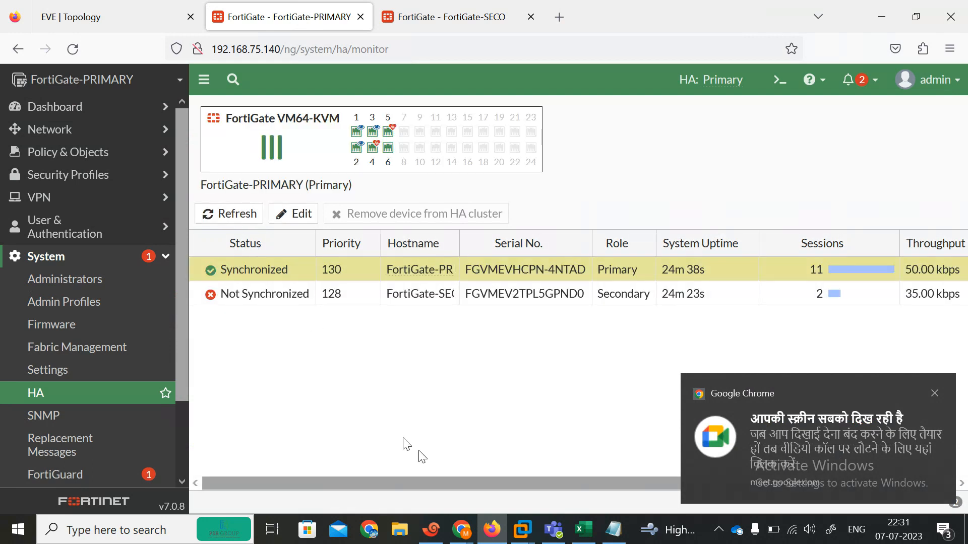
pyautogui.click(400, 535)
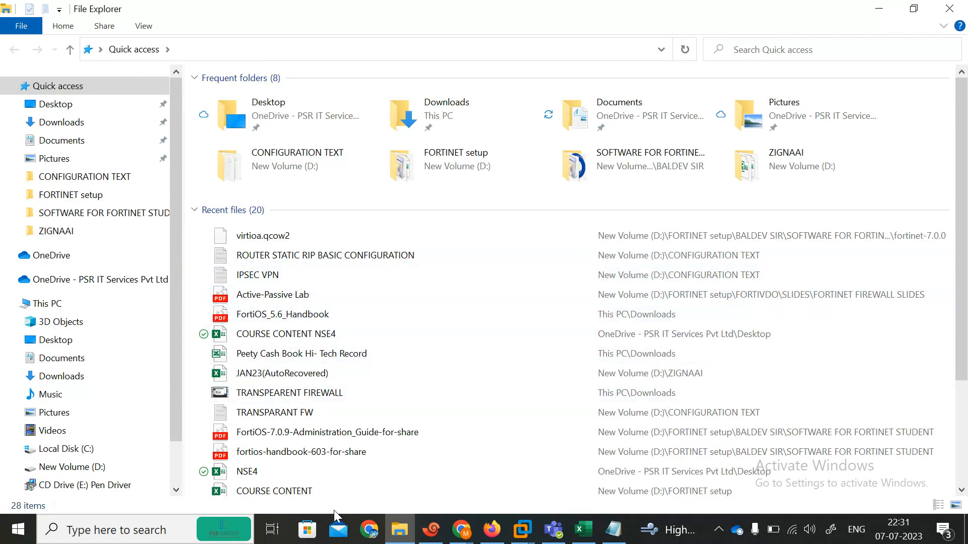
# Open Active-Active Lab.pdf from D:\FORTINET setup\FORTIVDO\SLIDES\FORTINET FIREWALL SLIDES
pyautogui.click(45, 303)
pyautogui.doubleClick(552, 270)
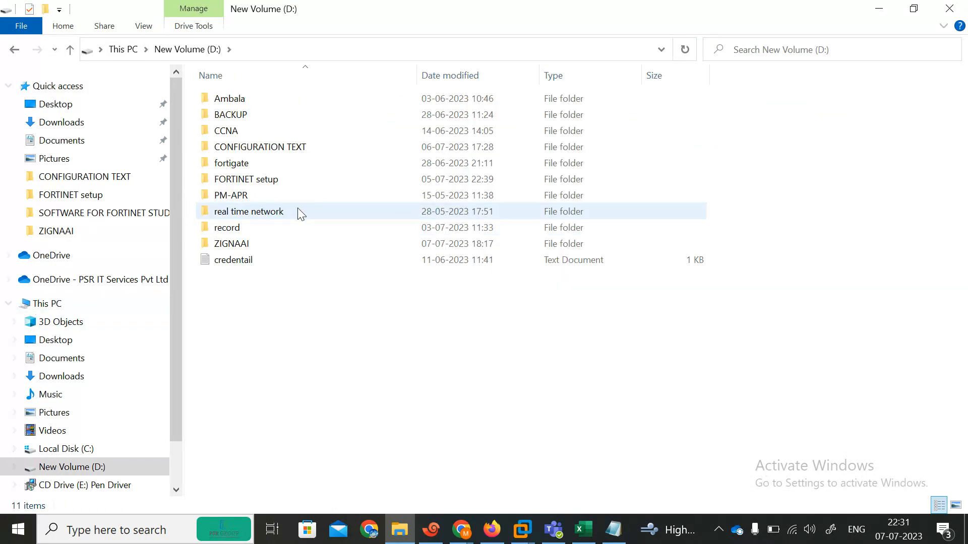
pyautogui.doubleClick(253, 181)
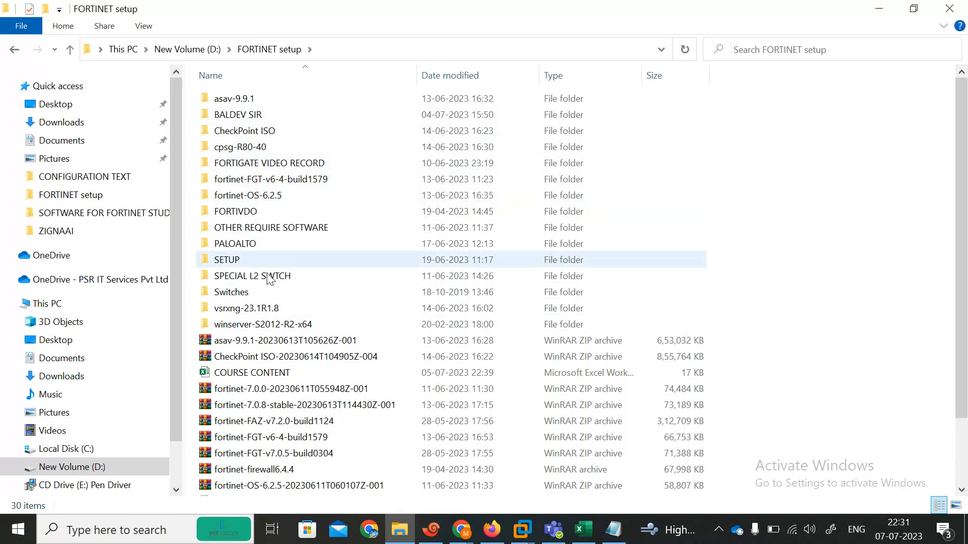
pyautogui.doubleClick(229, 213)
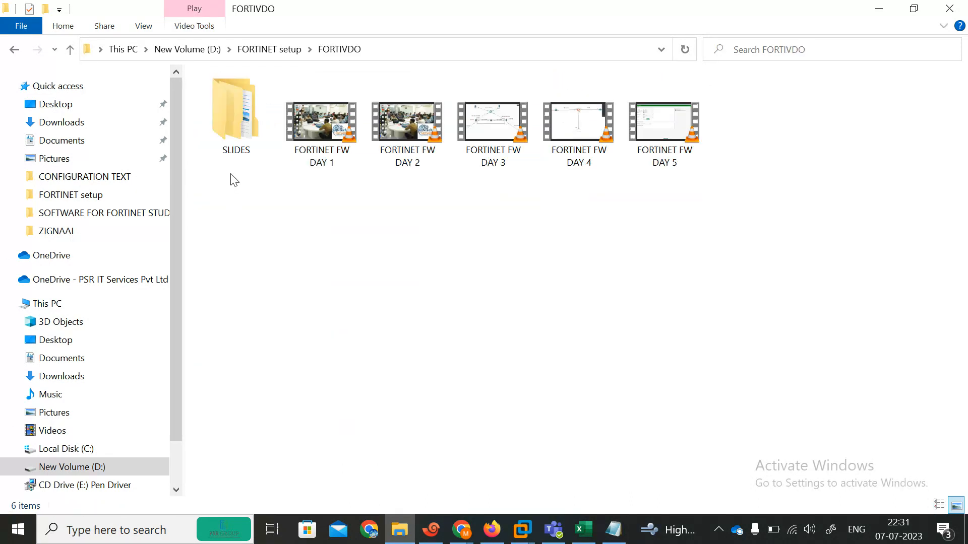
pyautogui.doubleClick(228, 121)
pyautogui.doubleClick(267, 98)
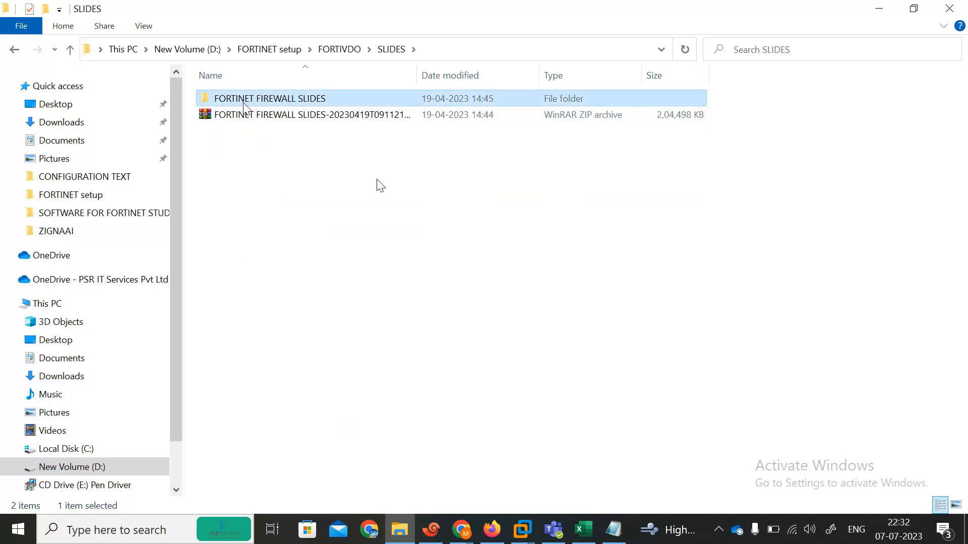
pyautogui.doubleClick(224, 101)
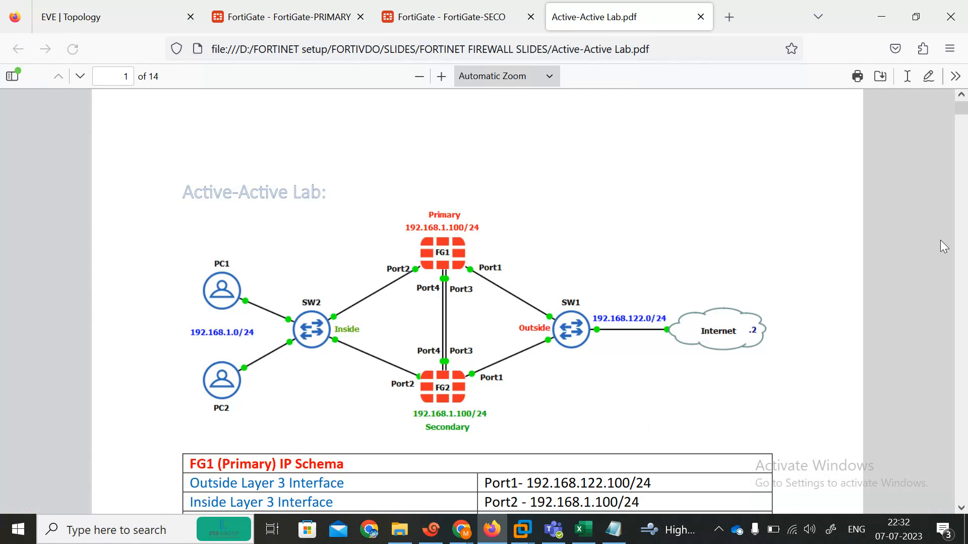
# Scroll the lab guide from page 9 to page 11's Failover Verification ping 8.8.8.8 screenshot
pyautogui.scroll(-10, 782, 347)
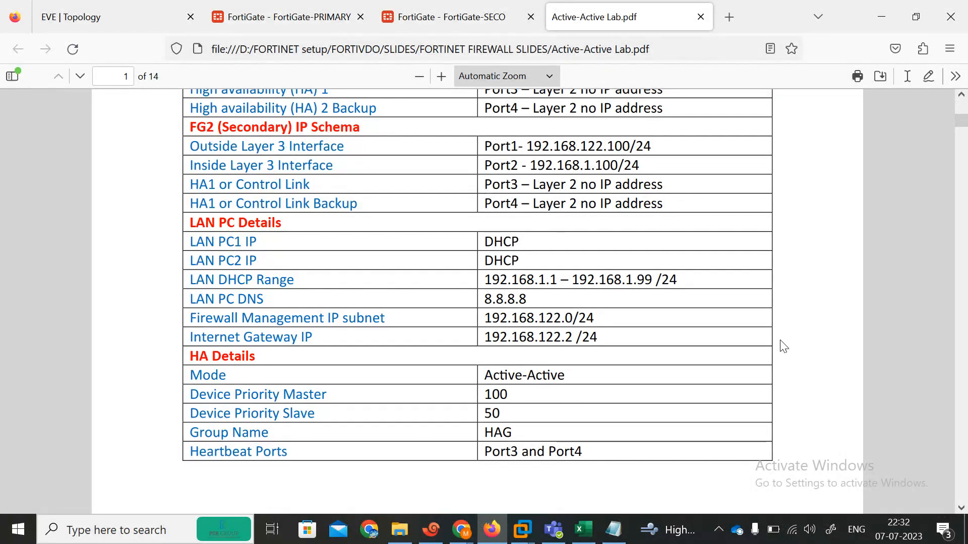
pyautogui.scroll(-10, 783, 347)
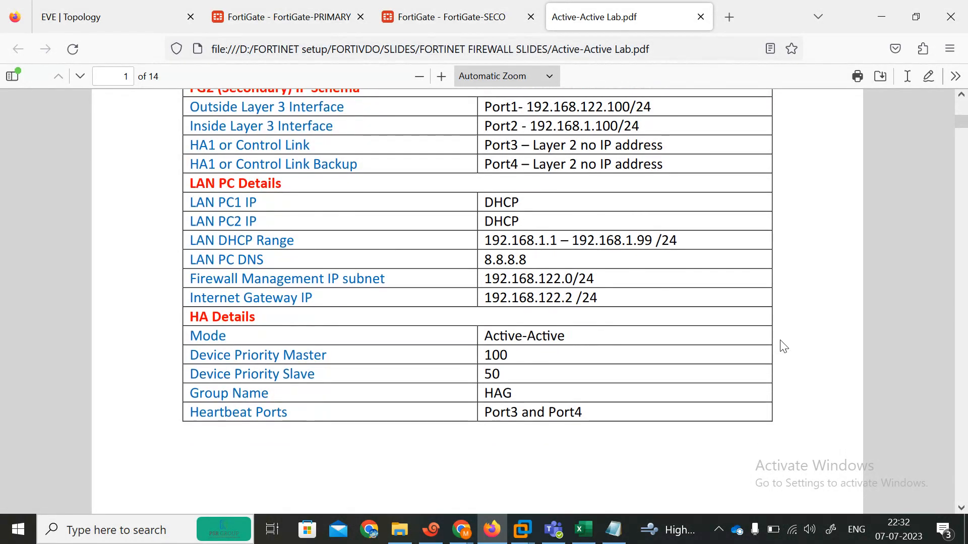
pyautogui.scroll(-12, 783, 347)
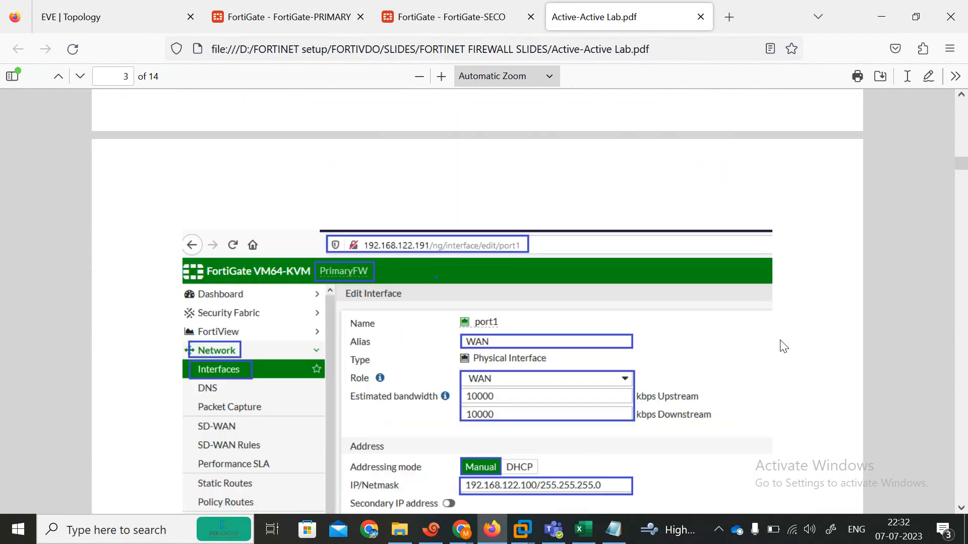
pyautogui.scroll(-1, 783, 347)
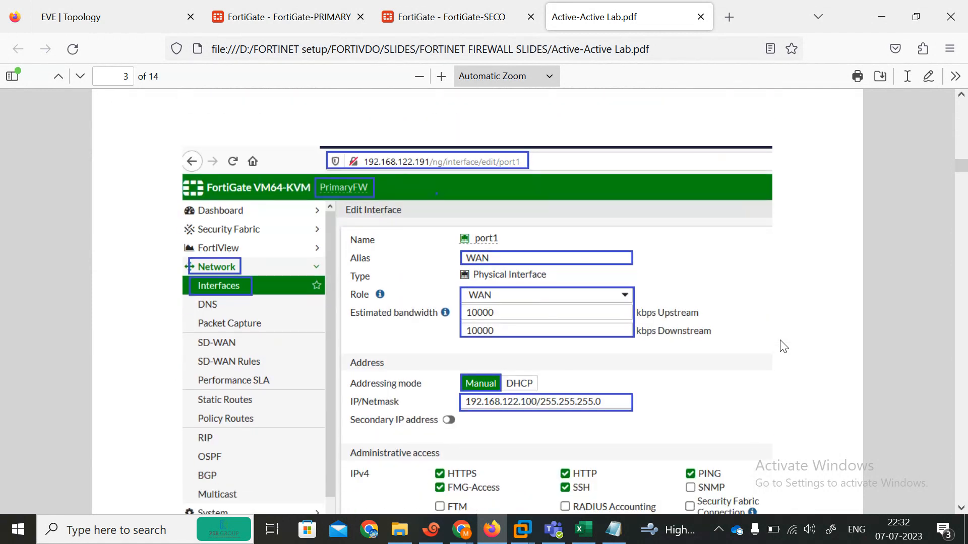
pyautogui.scroll(-15, 782, 346)
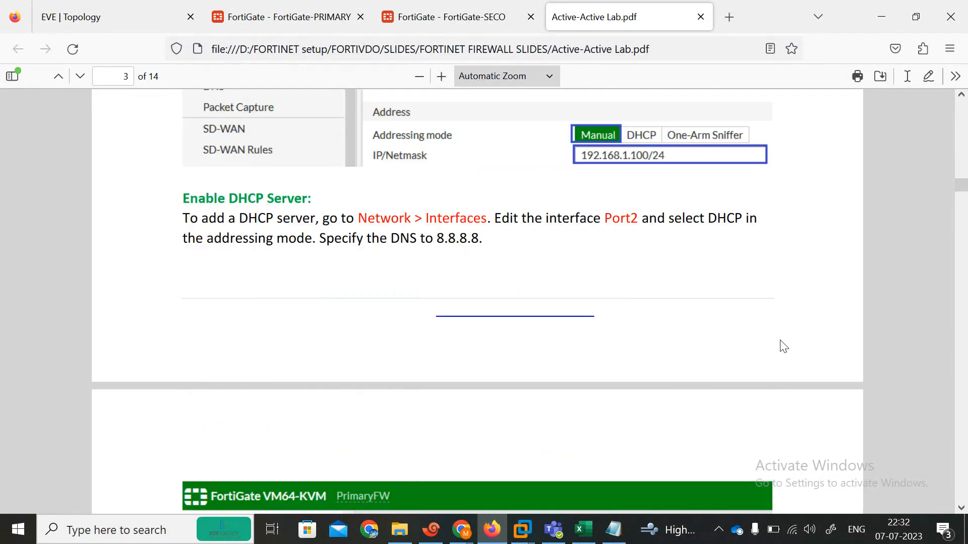
pyautogui.scroll(-13, 783, 347)
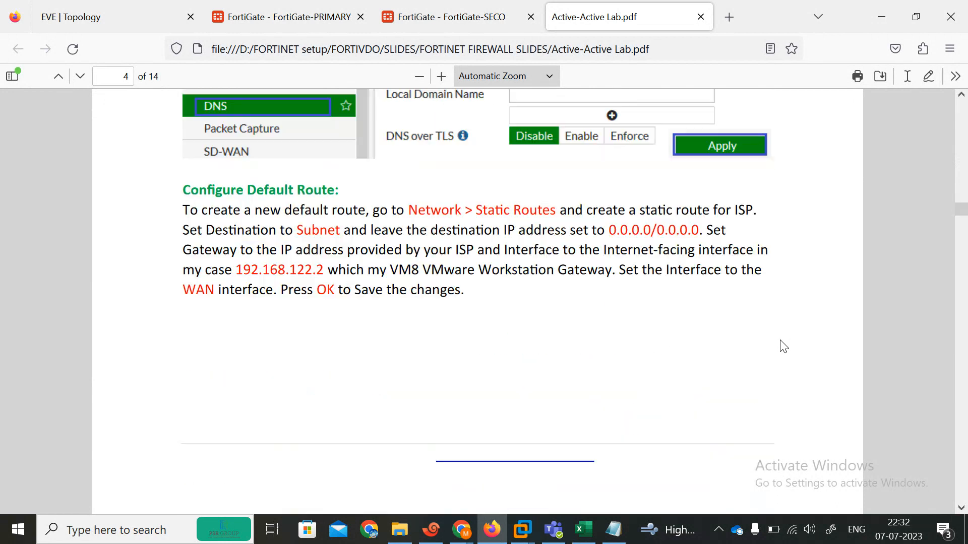
pyautogui.scroll(-10, 783, 346)
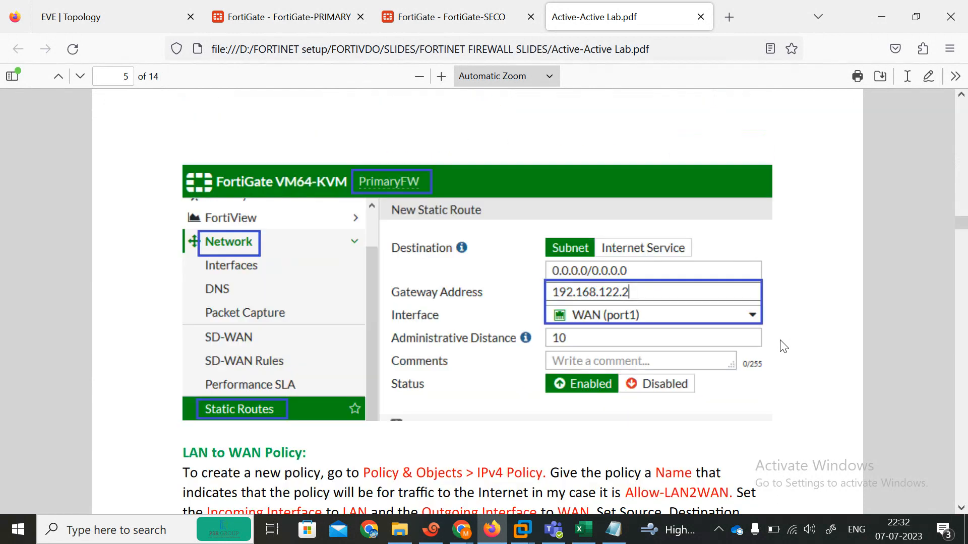
pyautogui.scroll(-9, 783, 347)
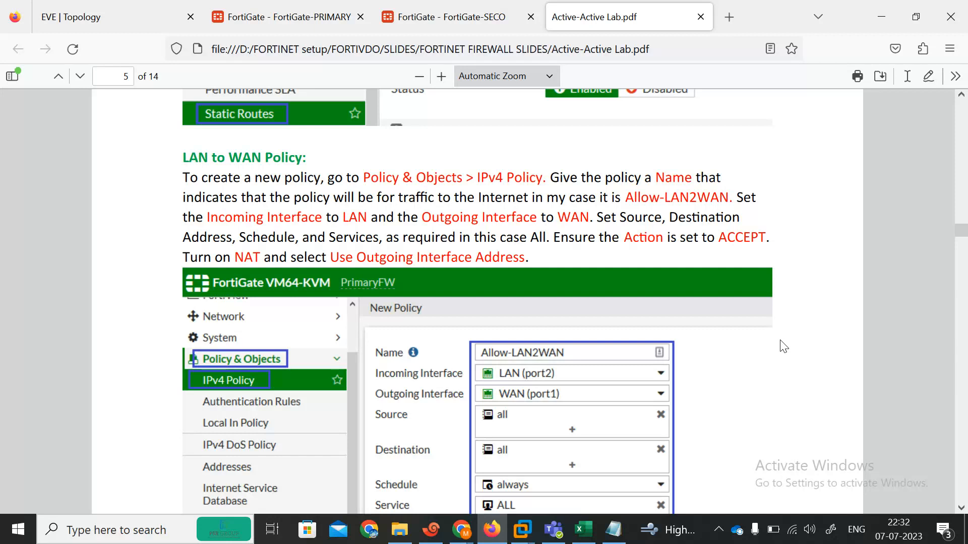
pyautogui.scroll(-10, 783, 346)
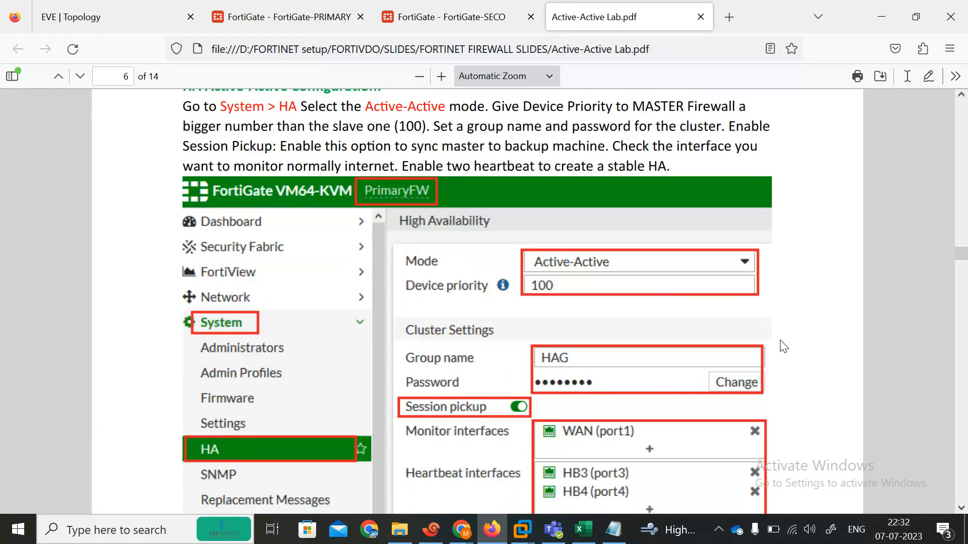
pyautogui.scroll(-10, 783, 347)
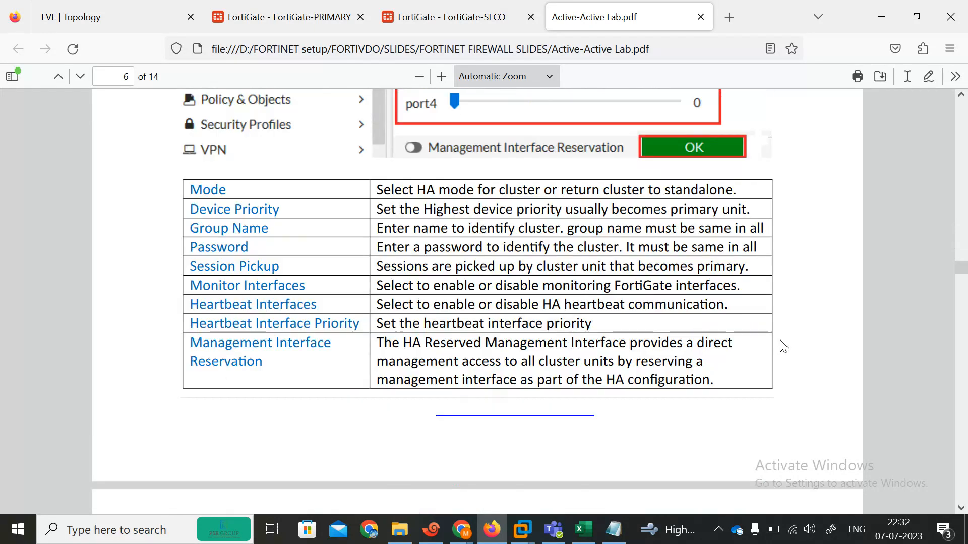
pyautogui.scroll(-10, 783, 347)
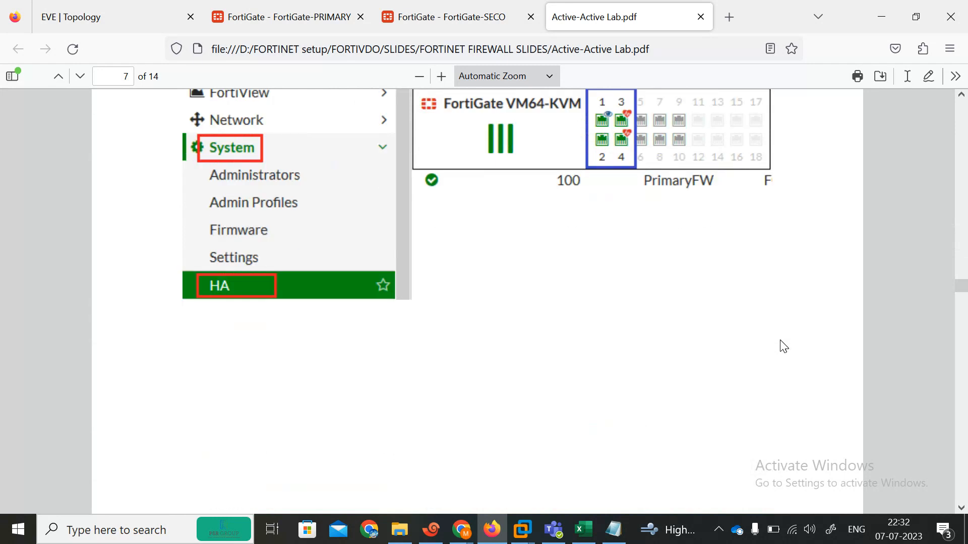
pyautogui.scroll(-10, 783, 346)
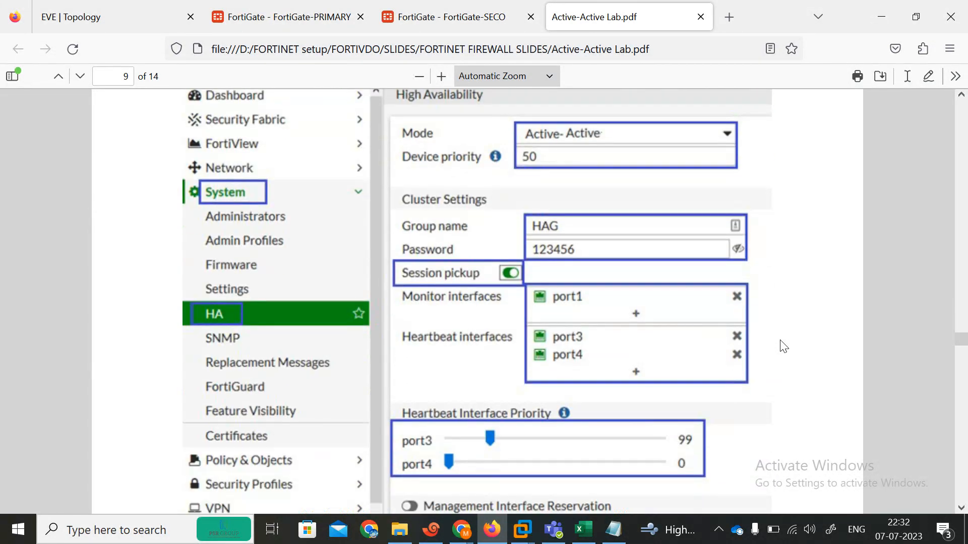
pyautogui.scroll(-10, 564, 312)
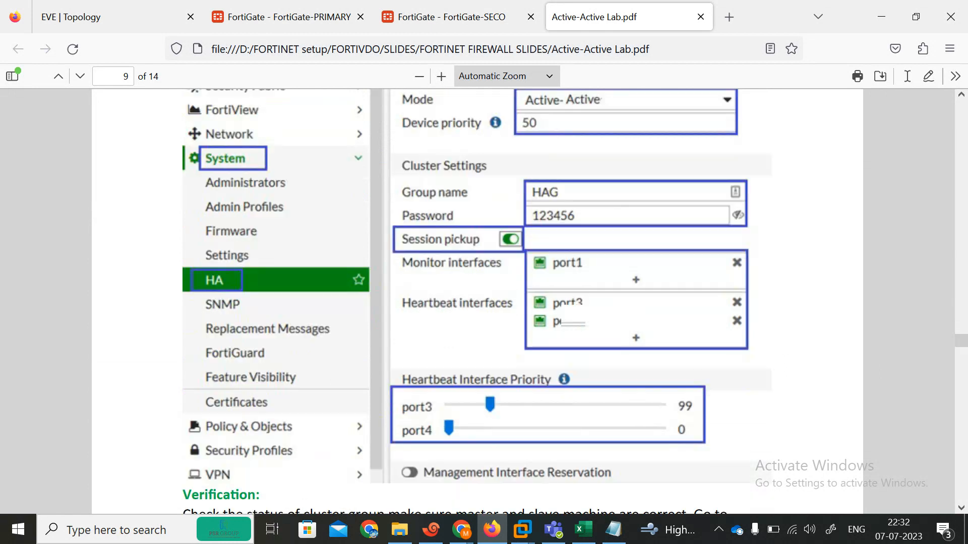
pyautogui.scroll(-15, 564, 311)
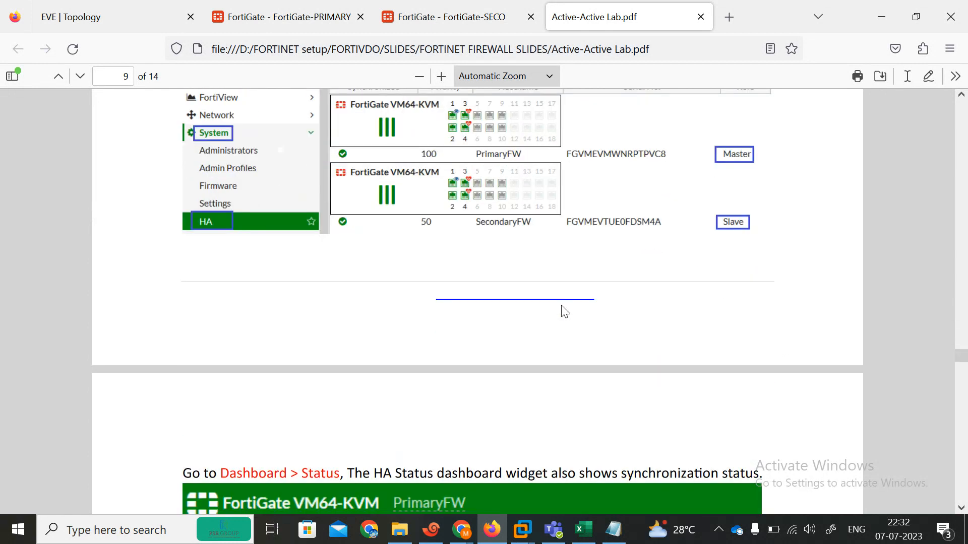
pyautogui.scroll(-3, 564, 312)
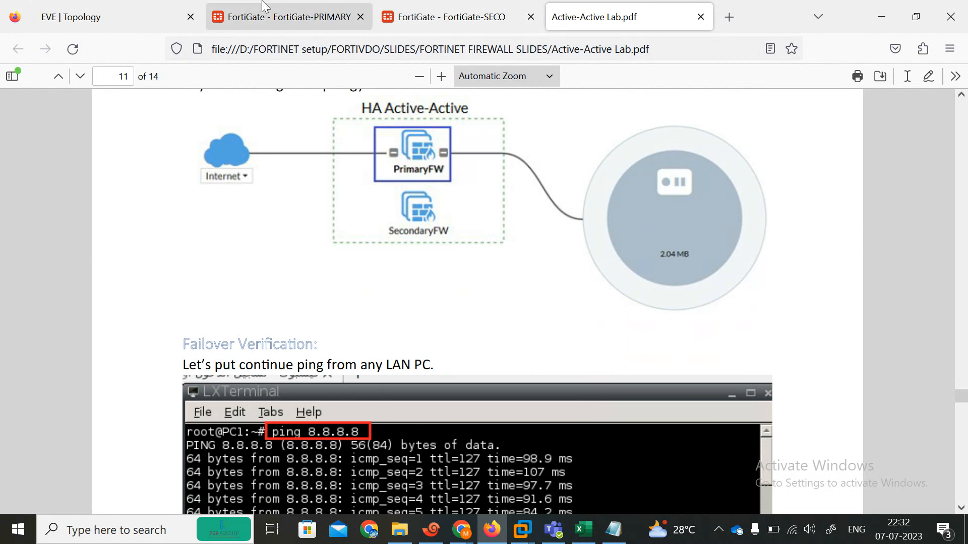
pyautogui.click(264, 17)
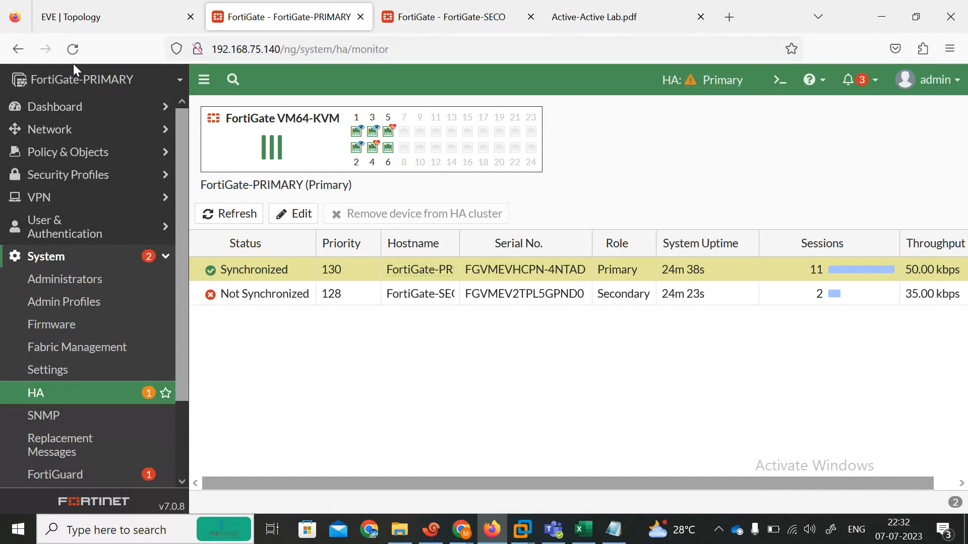
# Reload the primary's HA monitor, then switch back to the Active-Active Lab.pdf guide at page 11
pyautogui.click(71, 49)
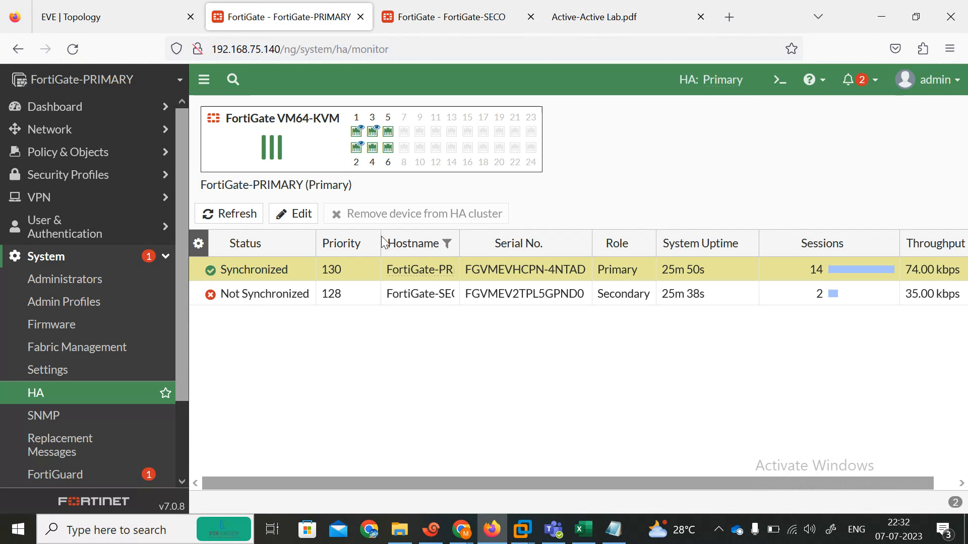
pyautogui.click(627, 7)
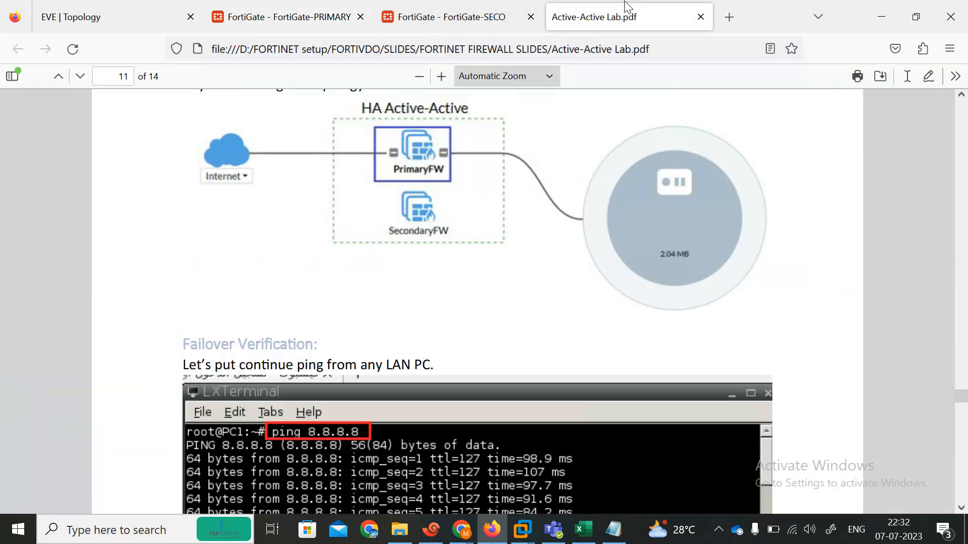
# Move the lab guide into its own window, scroll to page 14's config system ha commands, and minimize it
pyautogui.moveTo(627, 7); pyautogui.dragTo(922, 474)
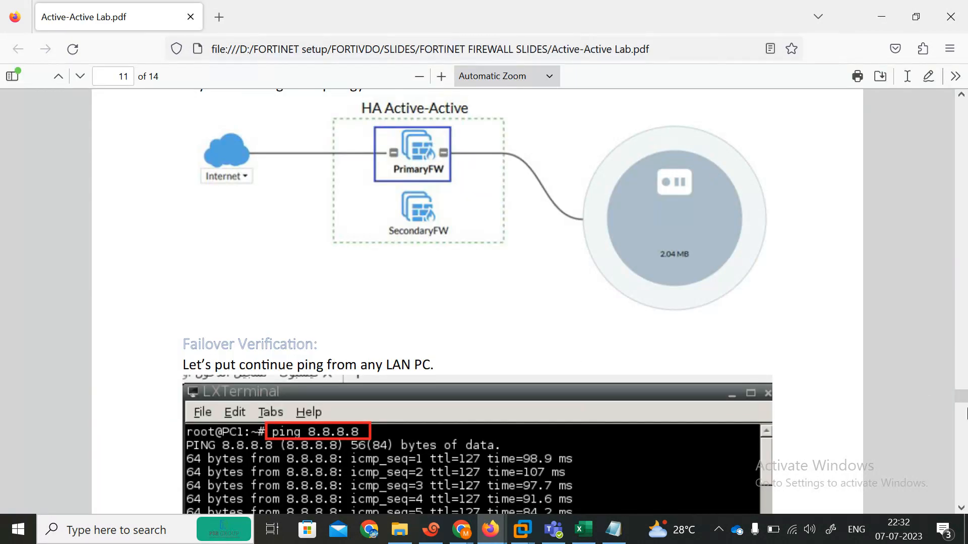
pyautogui.moveTo(964, 401); pyautogui.dragTo(965, 344)
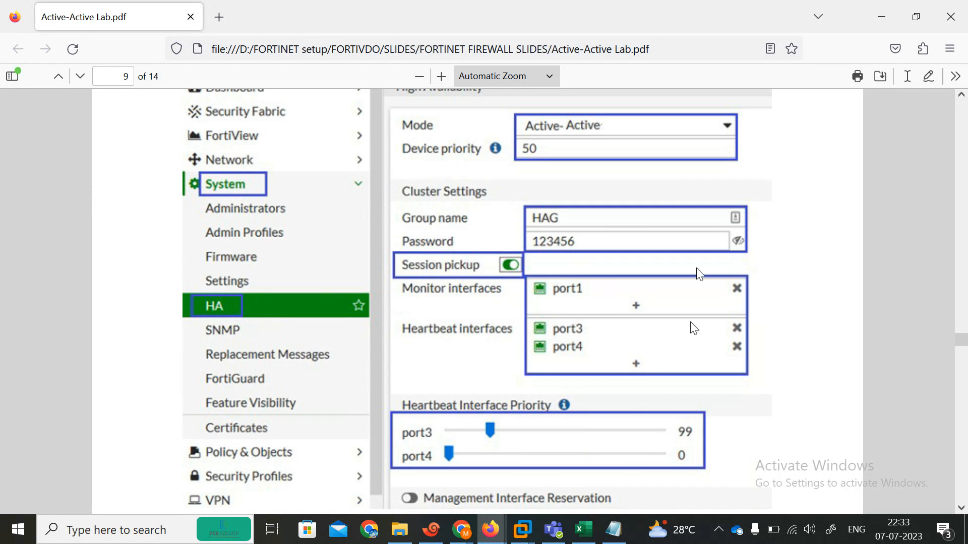
pyautogui.moveTo(963, 342); pyautogui.dragTo(964, 368)
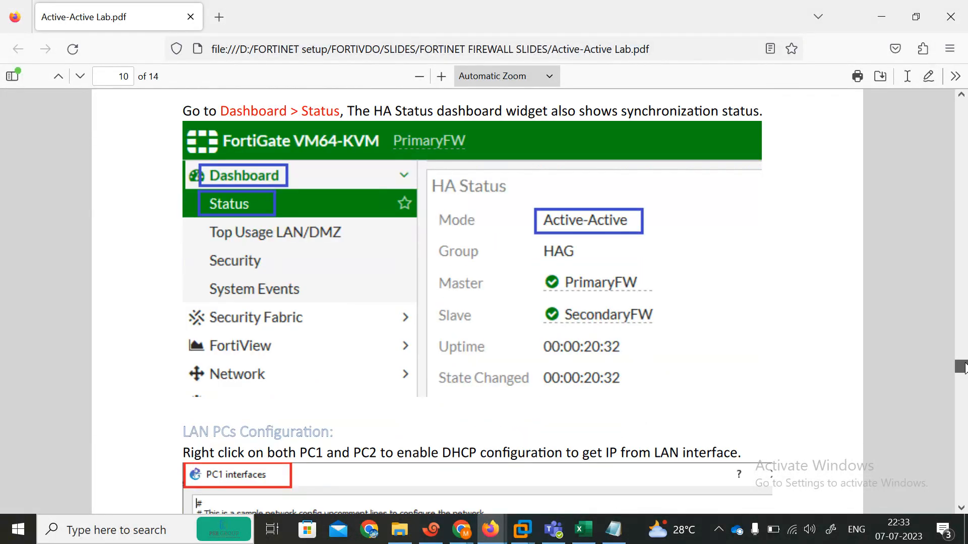
pyautogui.moveTo(963, 367); pyautogui.dragTo(963, 379)
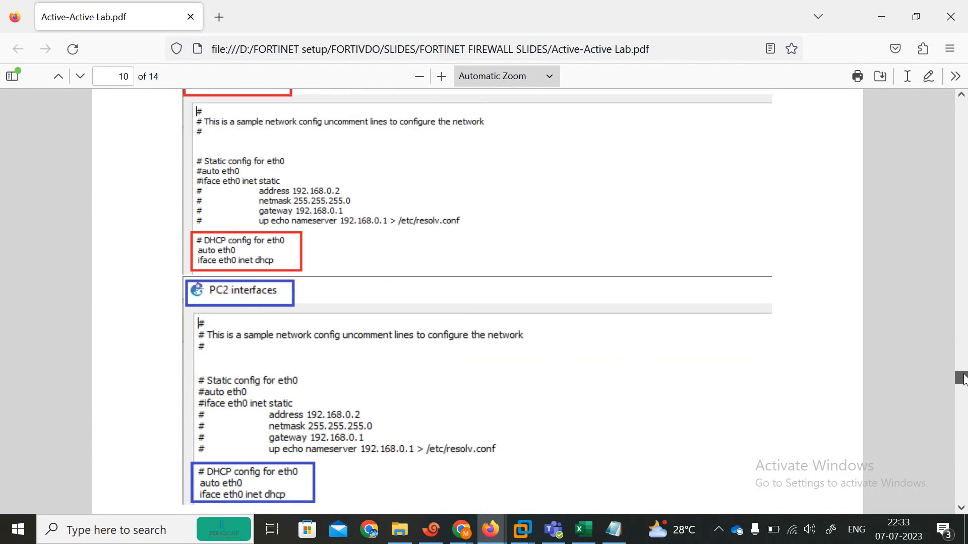
pyautogui.moveTo(964, 379); pyautogui.dragTo(963, 534)
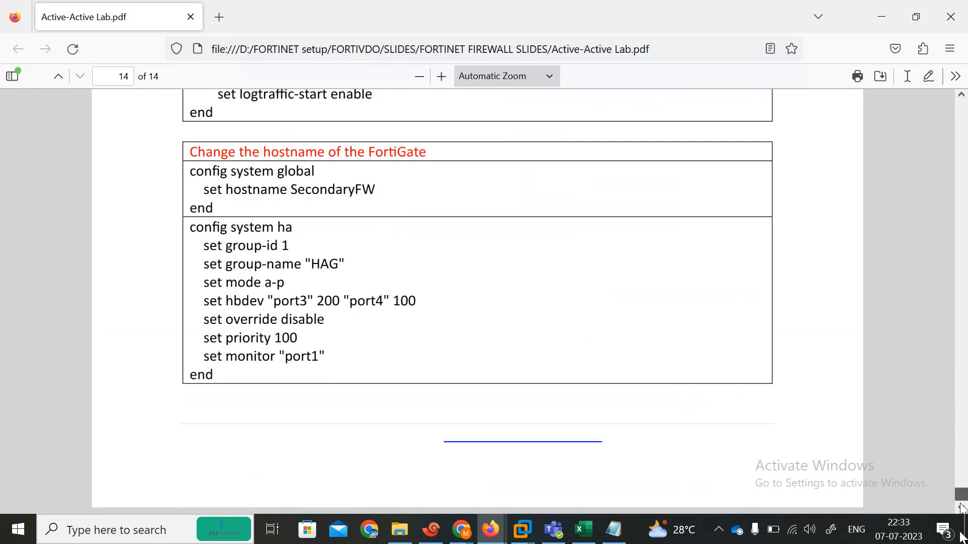
pyautogui.click(883, 20)
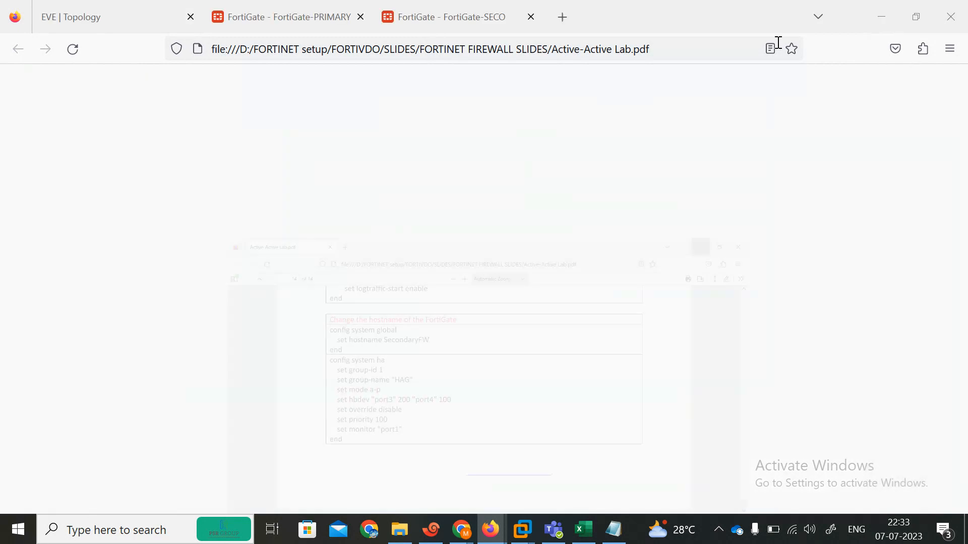
# Reload the FortiGate-PRIMARY HA monitor, where the secondary still shows Not Synchronized
pyautogui.click(261, 18)
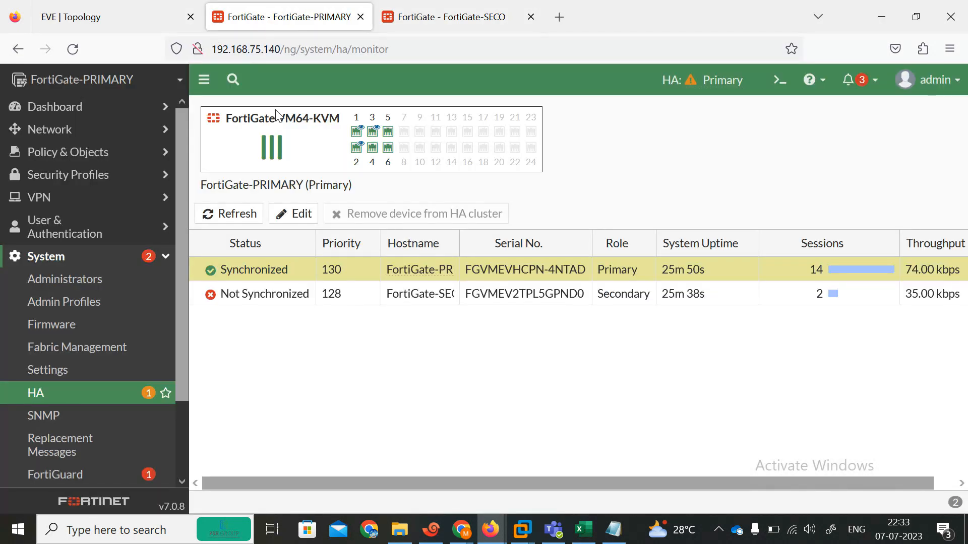
pyautogui.click(77, 45)
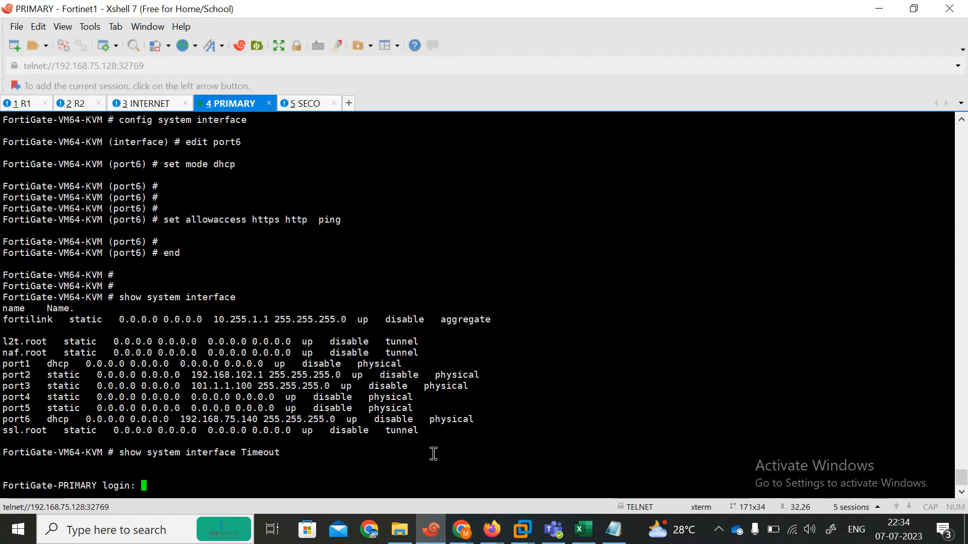
# In the SECO console, highlight the configuration-not-in-sync, sequence-number and start-to-sync debug messages
pyautogui.click(317, 103)
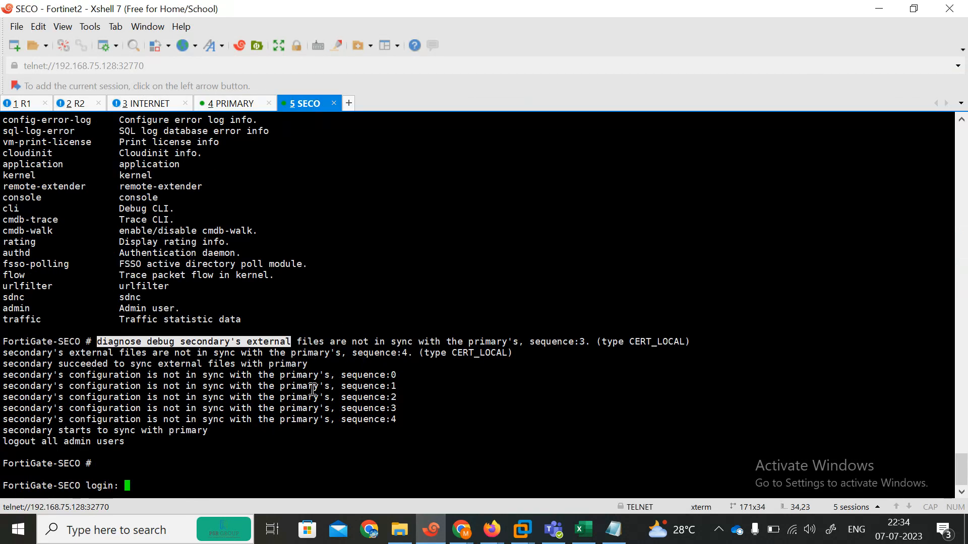
pyautogui.moveTo(24, 387); pyautogui.dragTo(425, 397)
pyautogui.moveTo(347, 385); pyautogui.dragTo(387, 383)
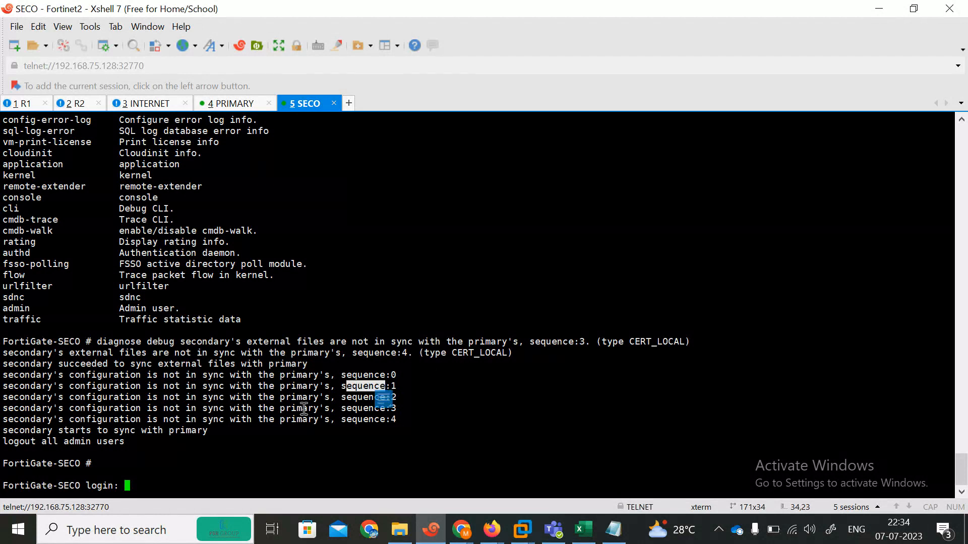
pyautogui.click(378, 415)
pyautogui.moveTo(90, 437); pyautogui.dragTo(29, 439)
pyautogui.click(225, 438)
pyautogui.click(161, 434)
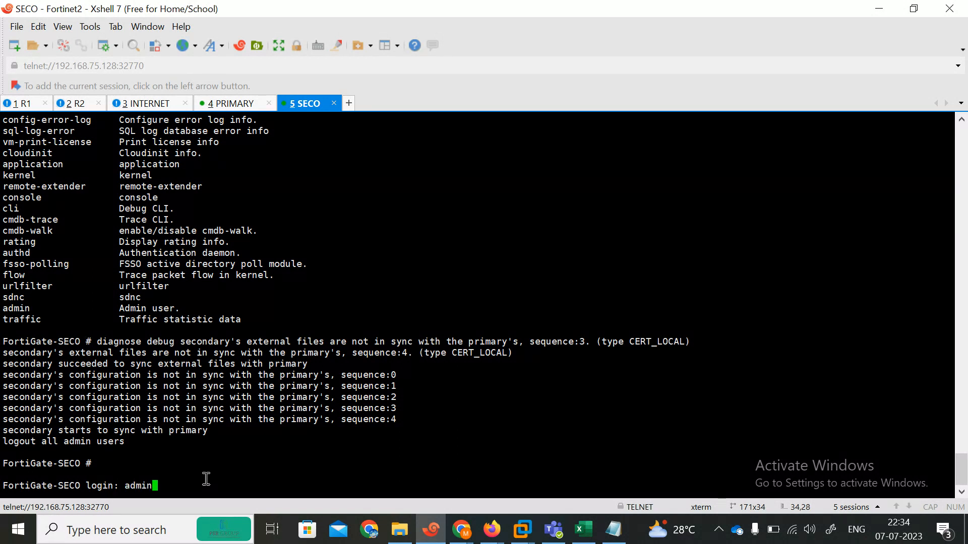
# Log back in as admin on the SECO console and highlight the logout-all-admin-users message
pyautogui.press('Return')
pyautogui.press('Return')
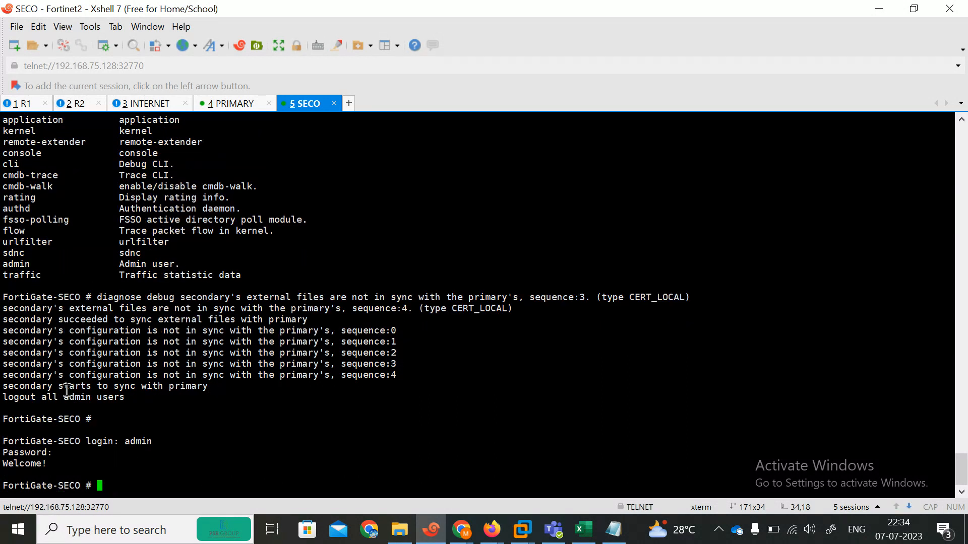
pyautogui.moveTo(65, 395); pyautogui.dragTo(151, 397)
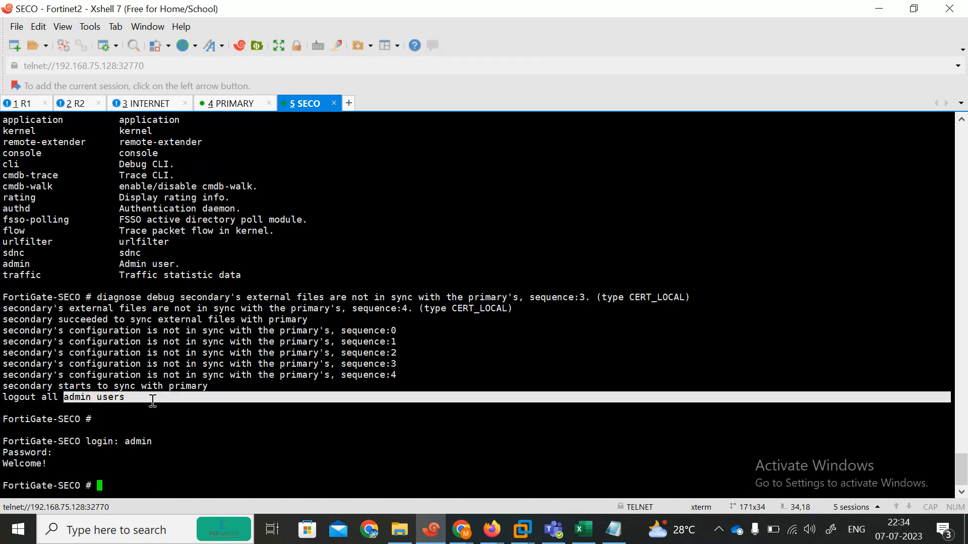
pyautogui.click(462, 530)
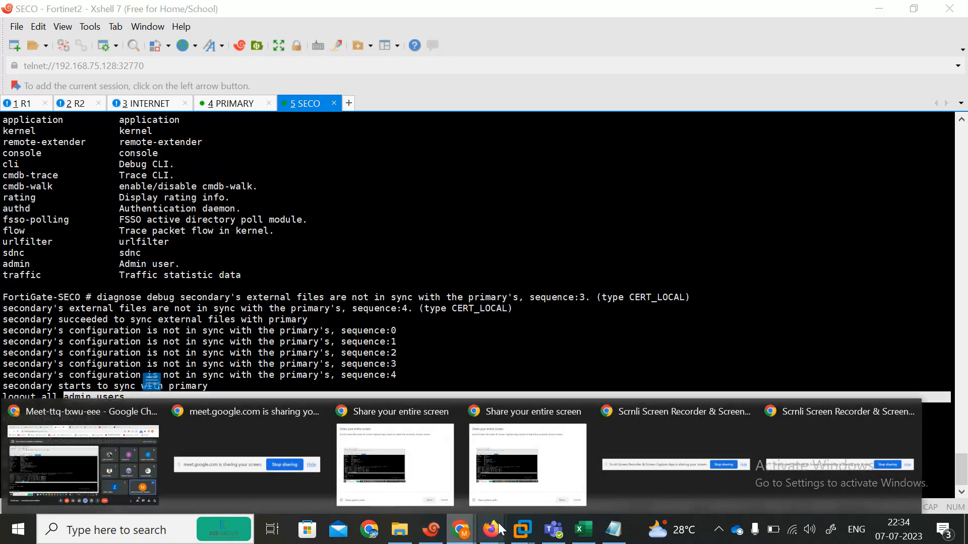
pyautogui.click(491, 529)
# Reload the primary HA monitor four times, then check the SECO page at 192.168.75.141, showing Lost Connection
pyautogui.click(410, 466)
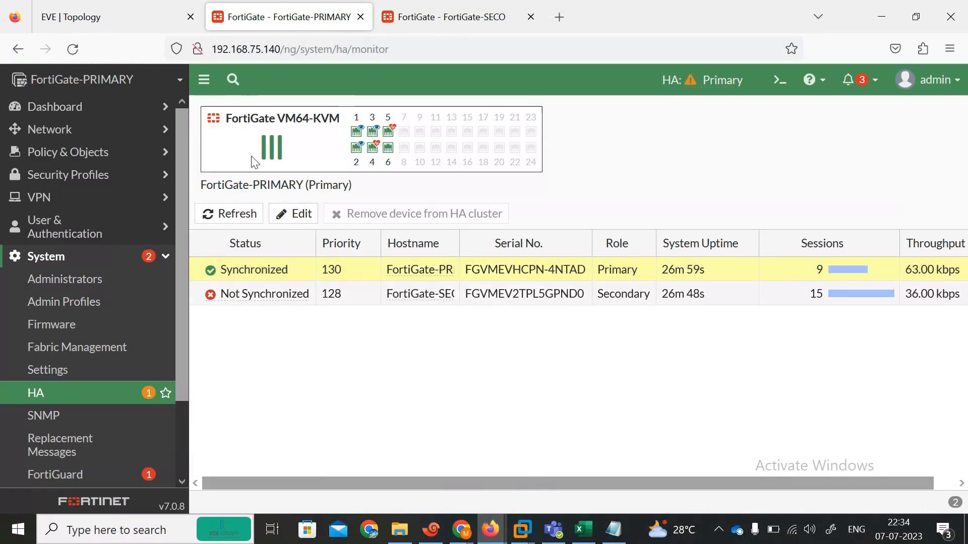
pyautogui.click(72, 49)
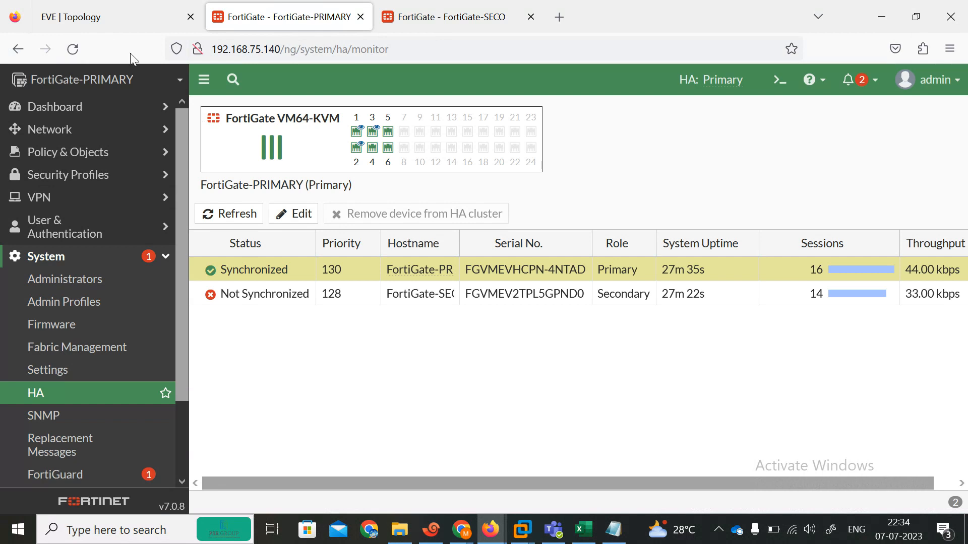
pyautogui.click(70, 55)
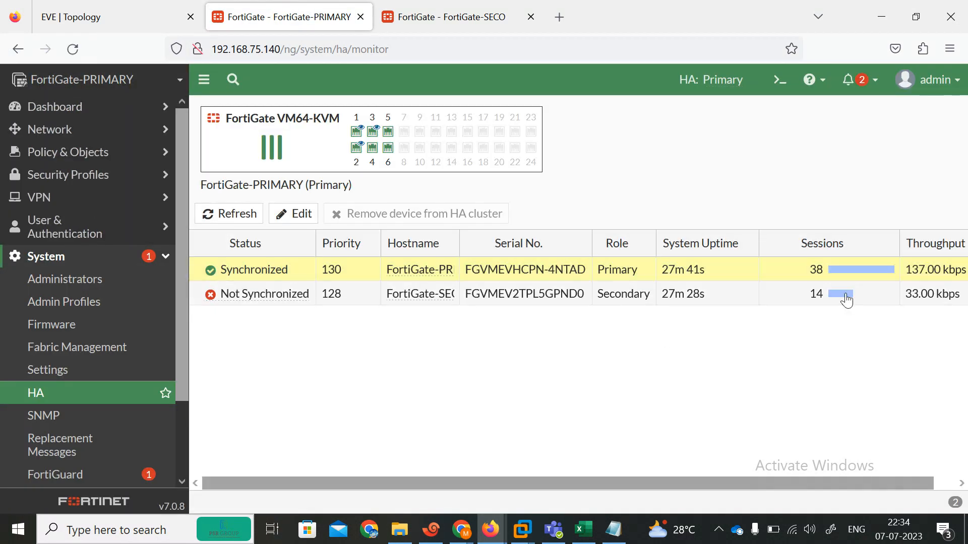
pyautogui.click(73, 50)
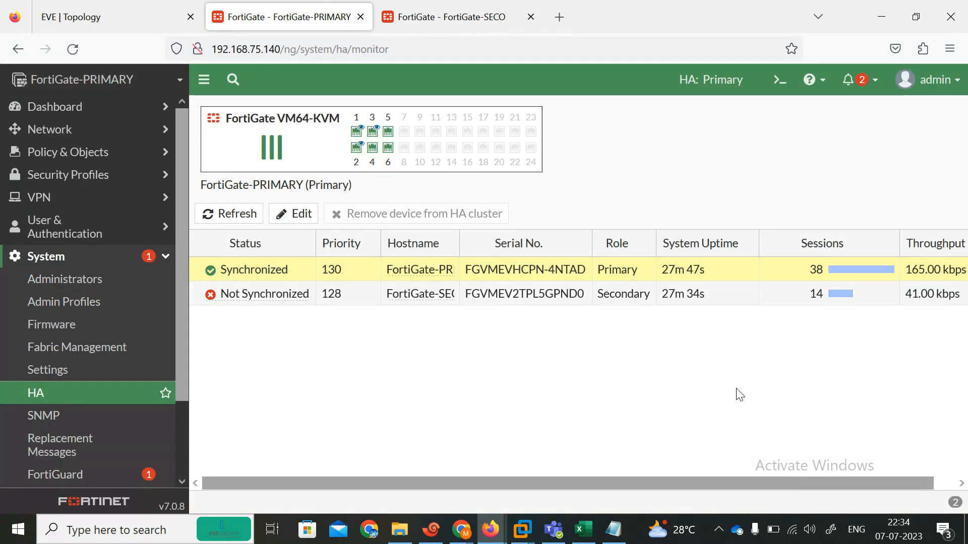
pyautogui.click(74, 49)
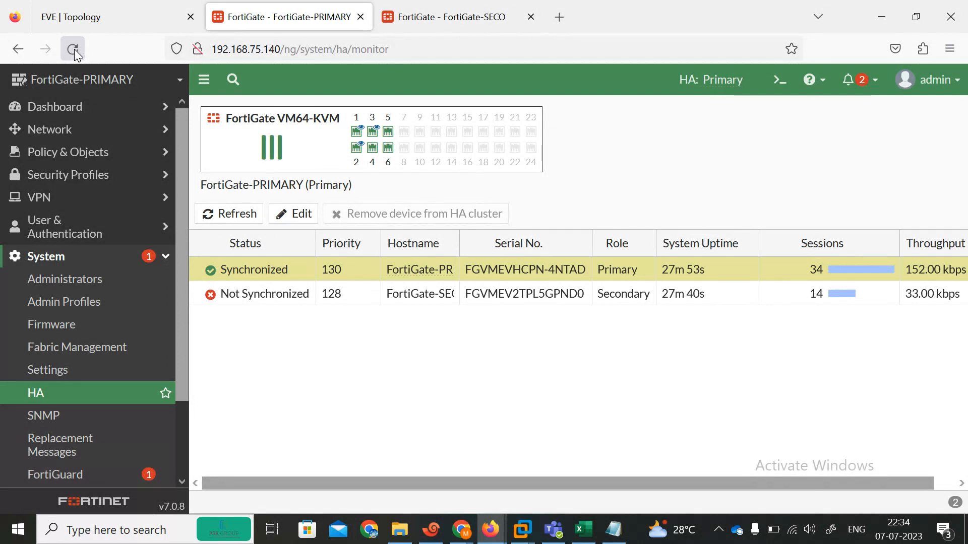
pyautogui.click(459, 20)
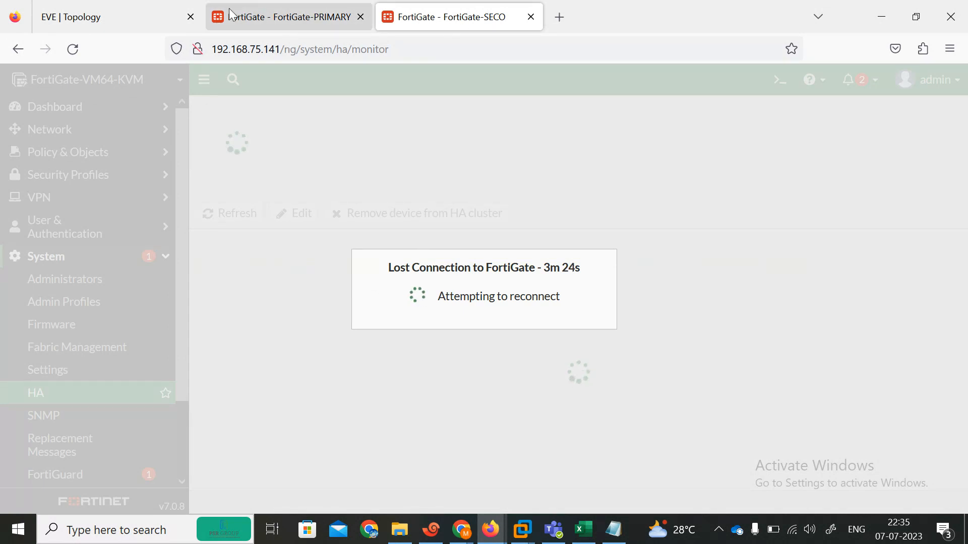
# View the EVE lab topology, then reload the primary HA monitor at 192.168.75.140 twice
pyautogui.click(130, 7)
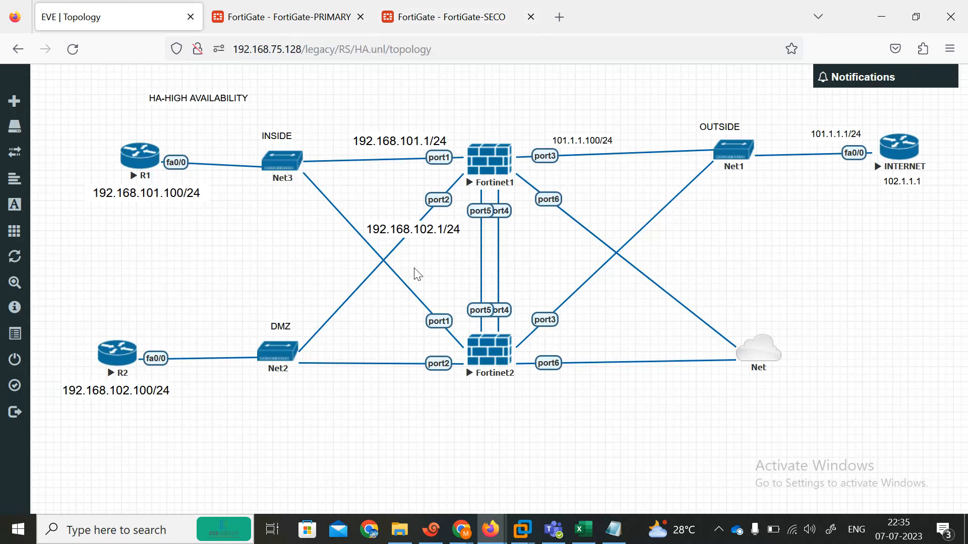
pyautogui.click(285, 16)
pyautogui.click(126, 6)
pyautogui.click(278, 7)
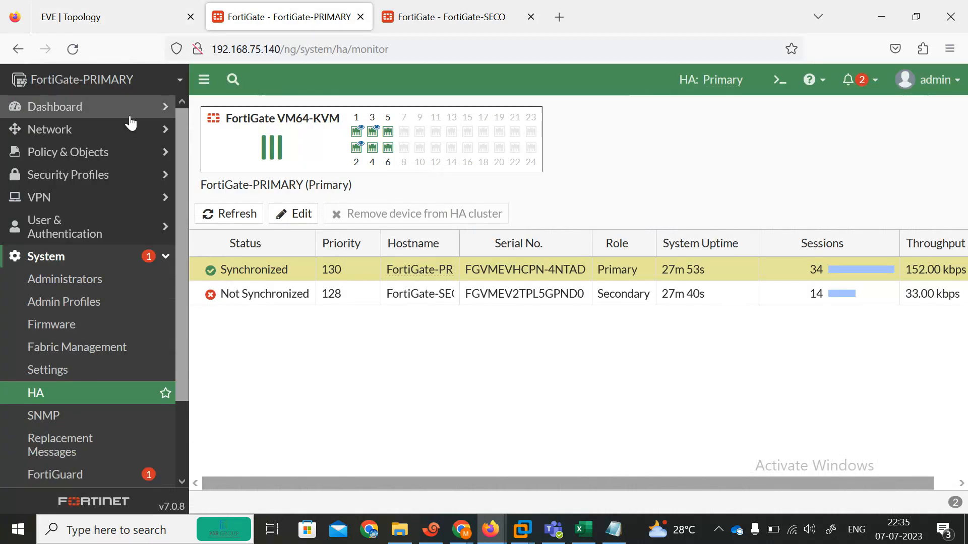
pyautogui.click(73, 50)
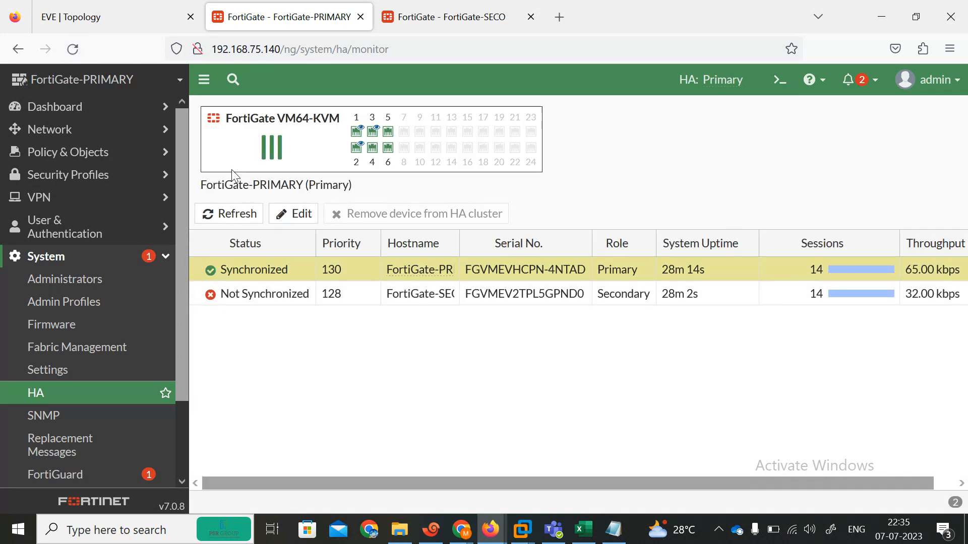
pyautogui.click(74, 54)
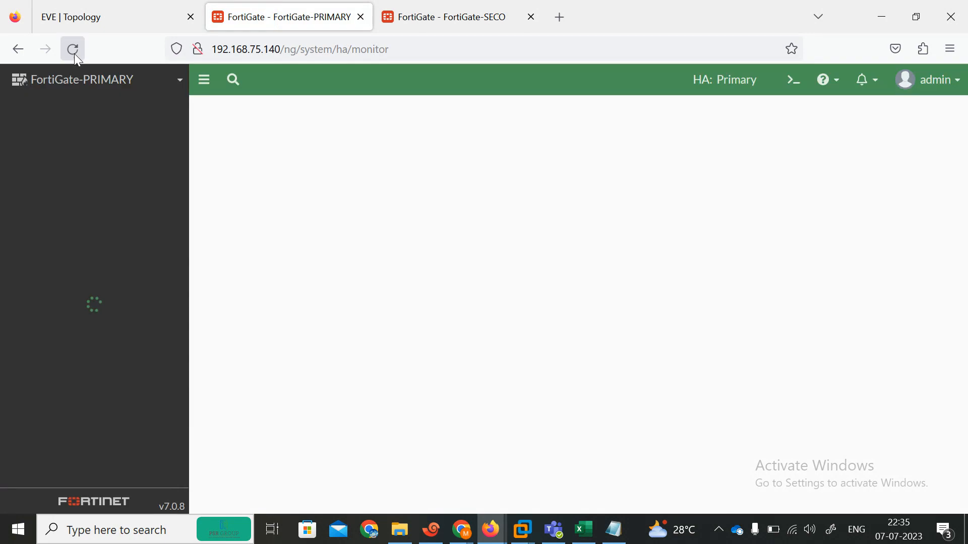
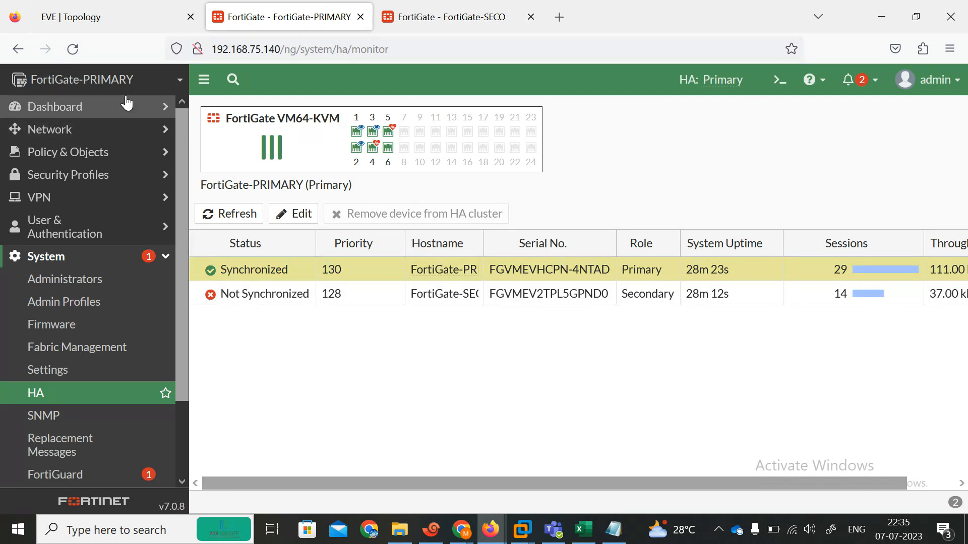
# Reload the primary's HA monitor four times while the secondary is still syncing
pyautogui.click(66, 56)
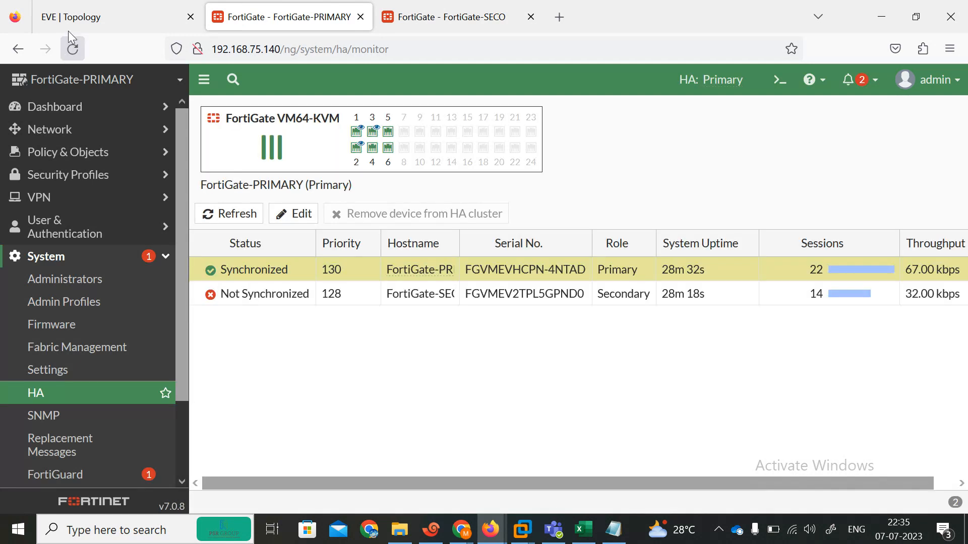
pyautogui.click(72, 49)
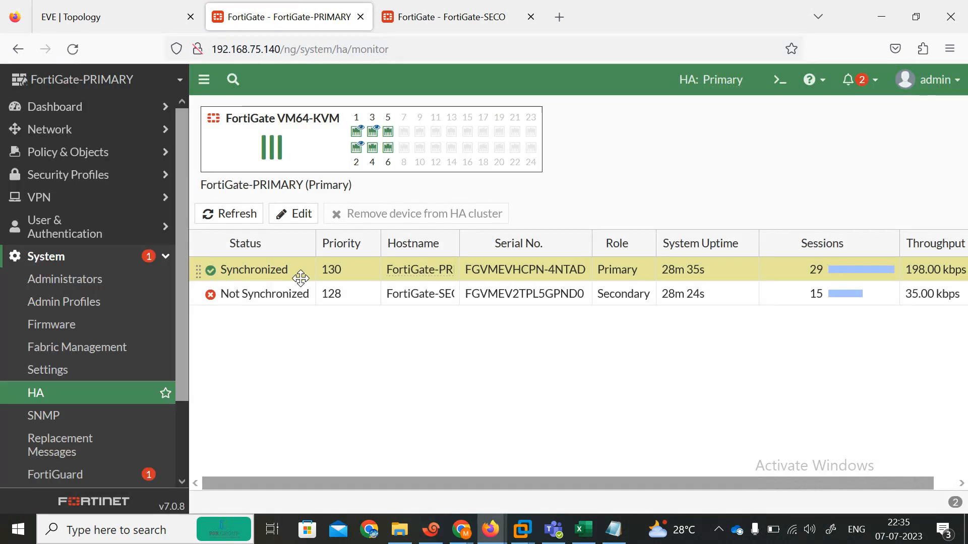
pyautogui.click(74, 49)
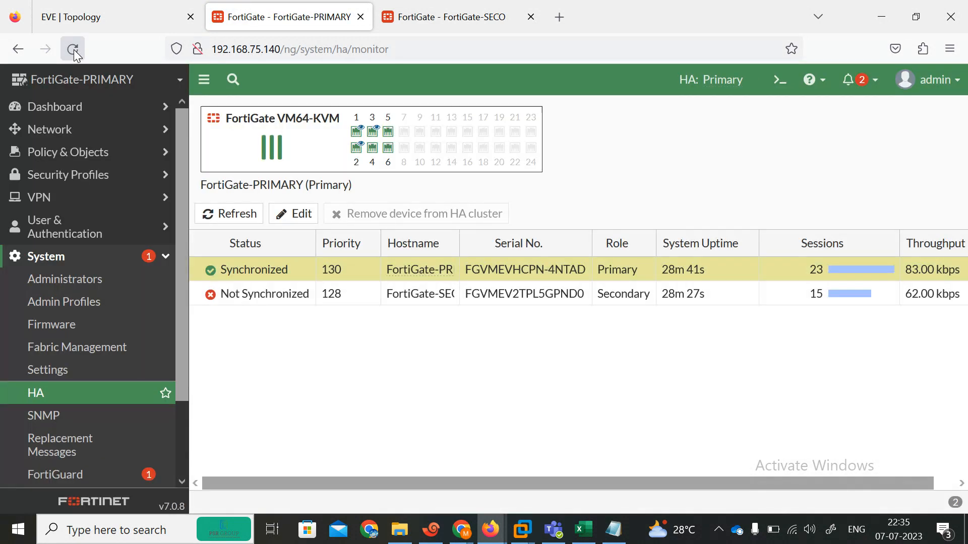
pyautogui.click(73, 49)
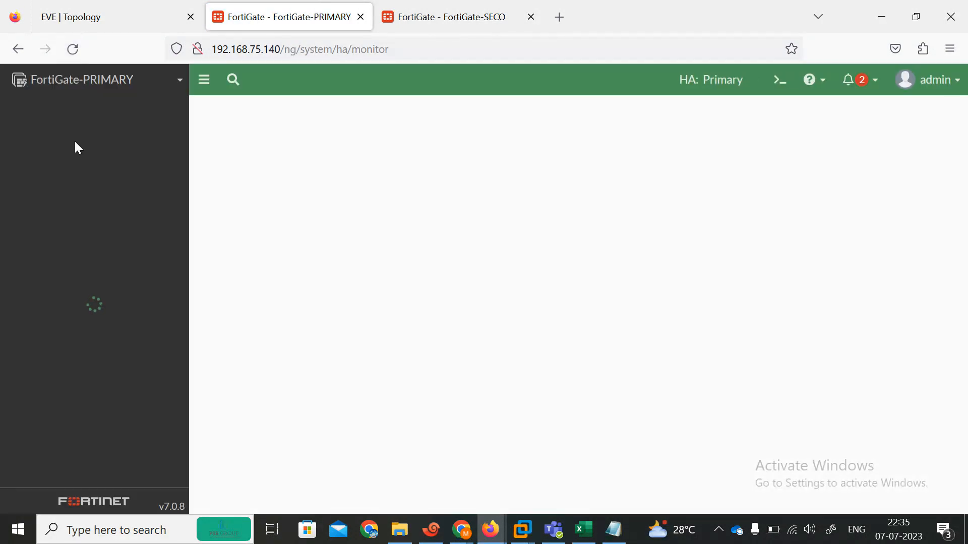
# Briefly open and minimize the CLI console, then reload until both units show Synchronized
pyautogui.click(773, 87)
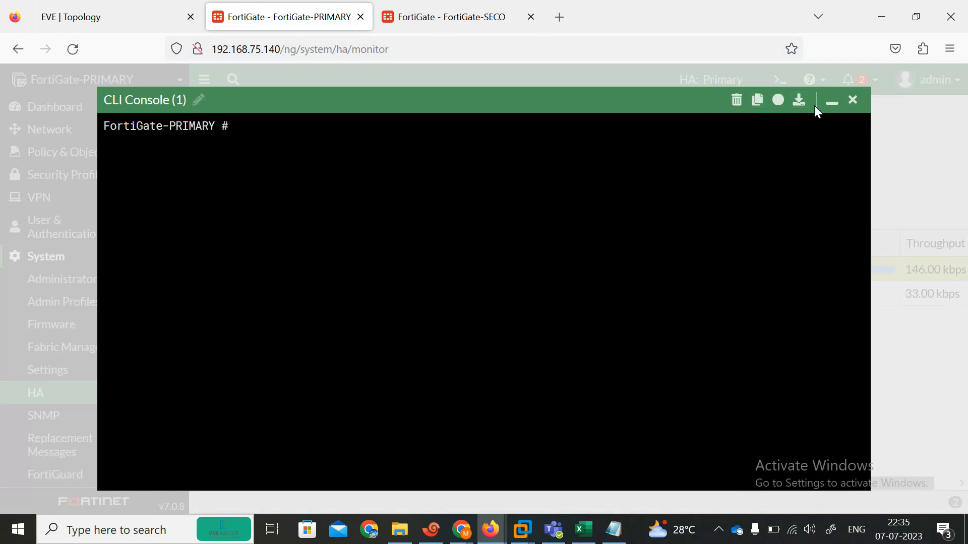
pyautogui.click(831, 103)
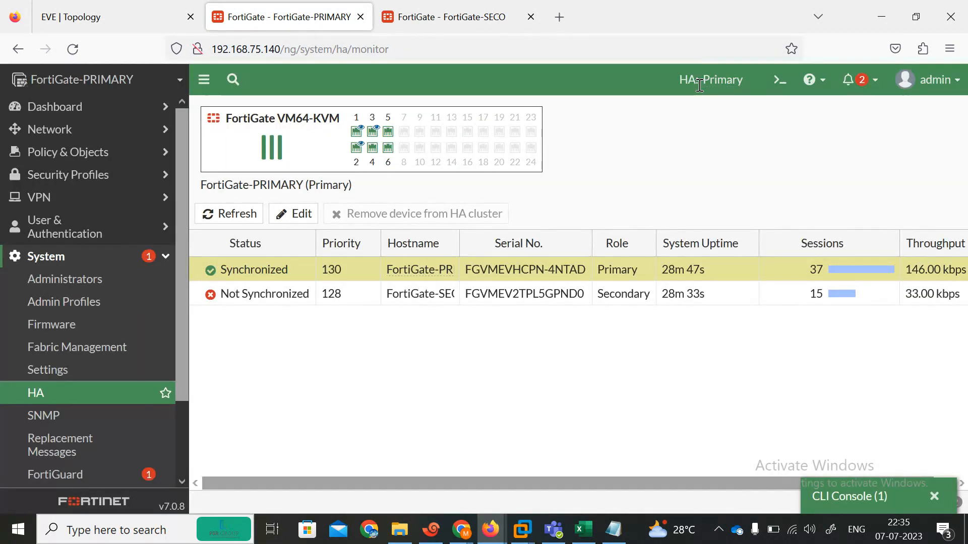
pyautogui.moveTo(723, 91)
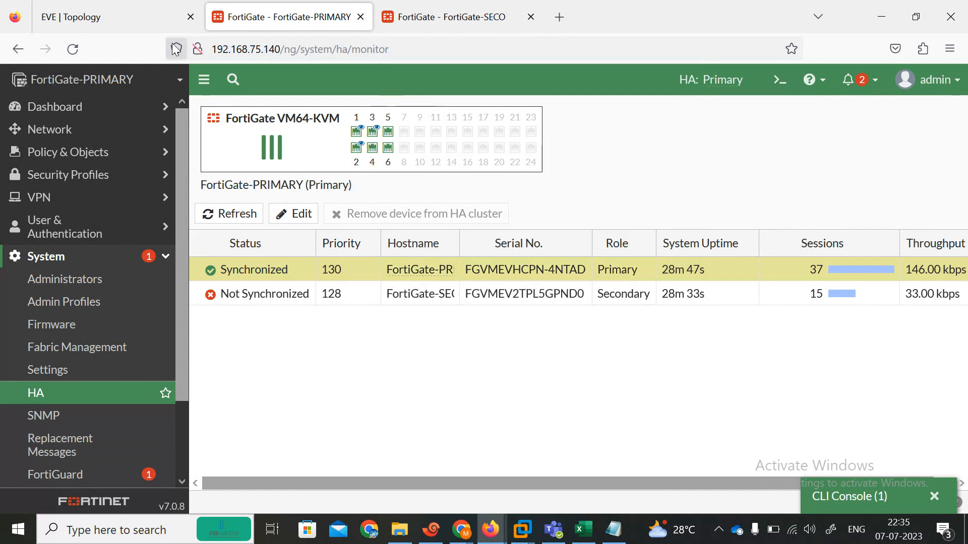
pyautogui.click(70, 53)
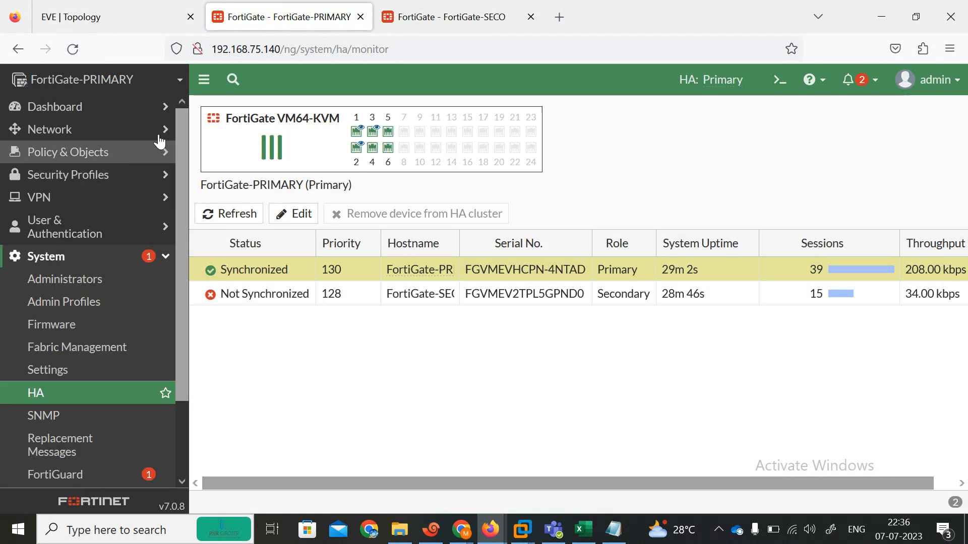
pyautogui.click(82, 50)
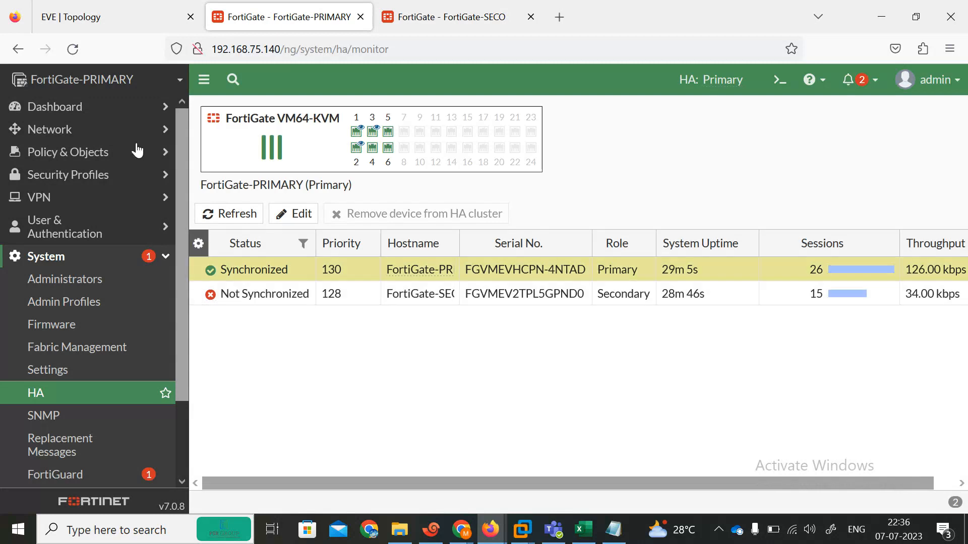
pyautogui.click(73, 52)
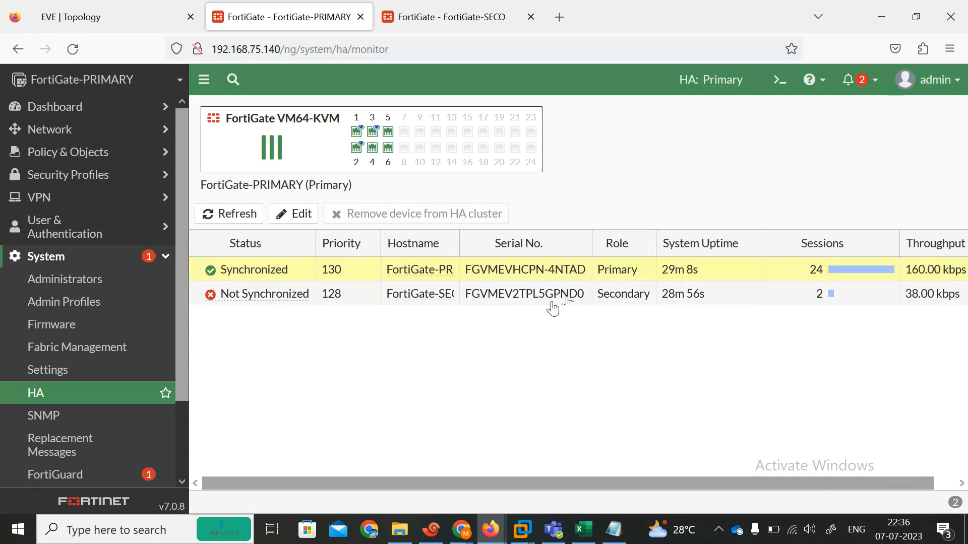
pyautogui.click(77, 50)
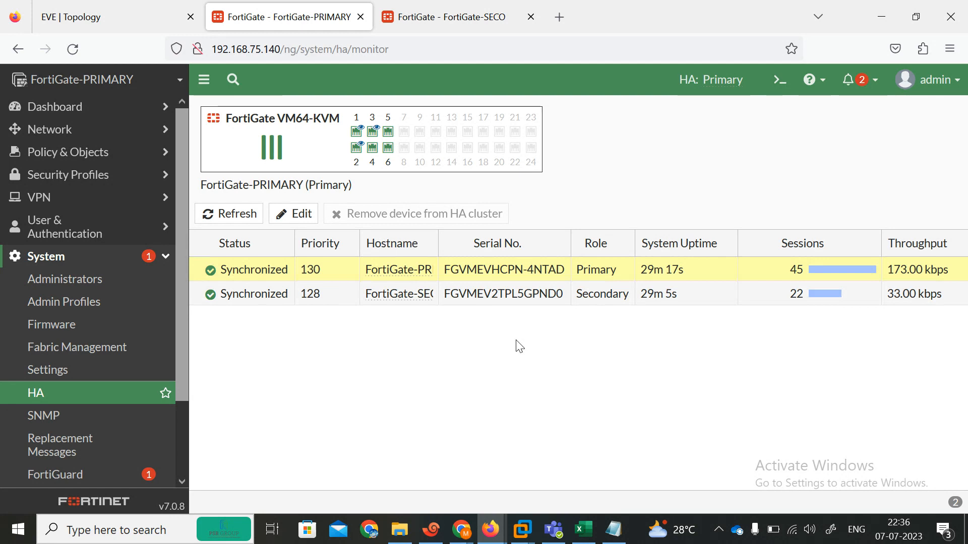
# Glance at the lab topology, then enter privileged mode with en on R1
pyautogui.click(125, 8)
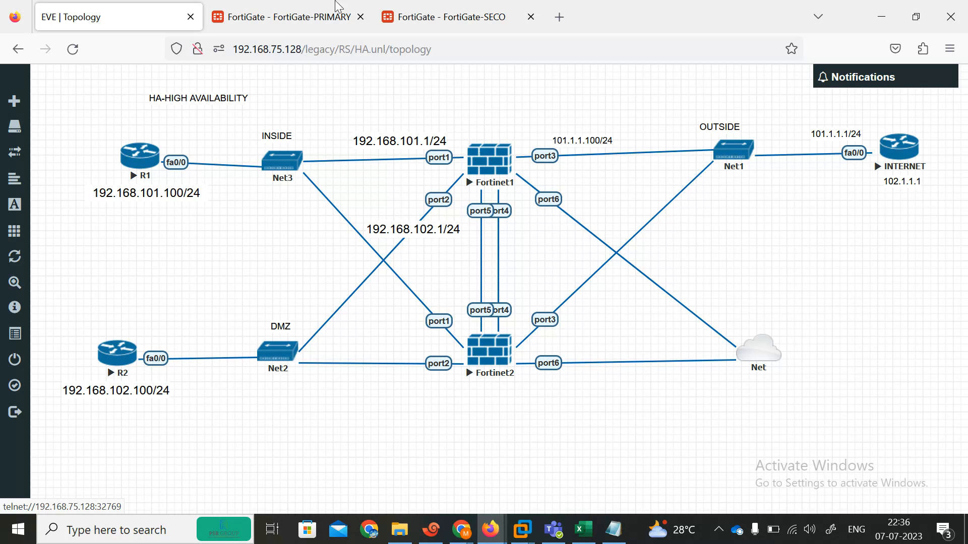
pyautogui.click(431, 529)
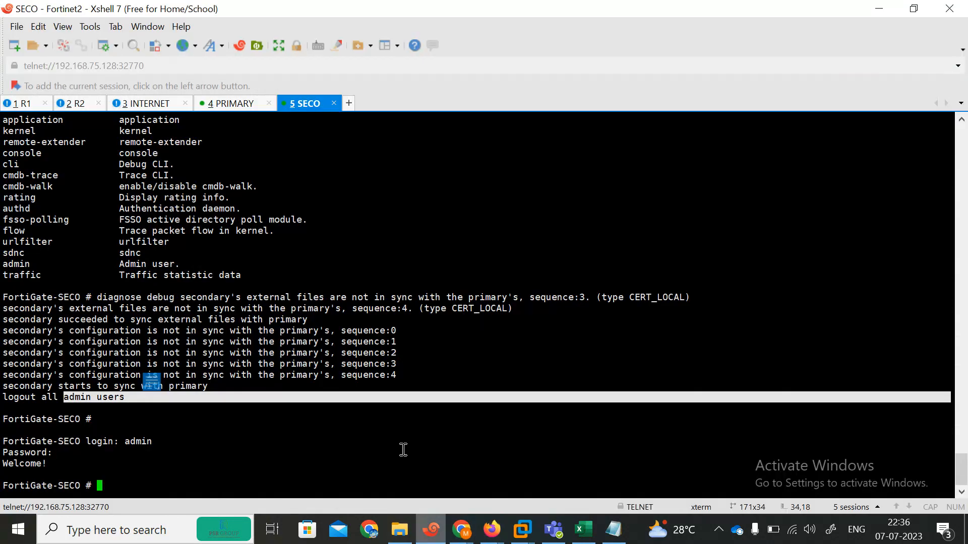
pyautogui.click(42, 103)
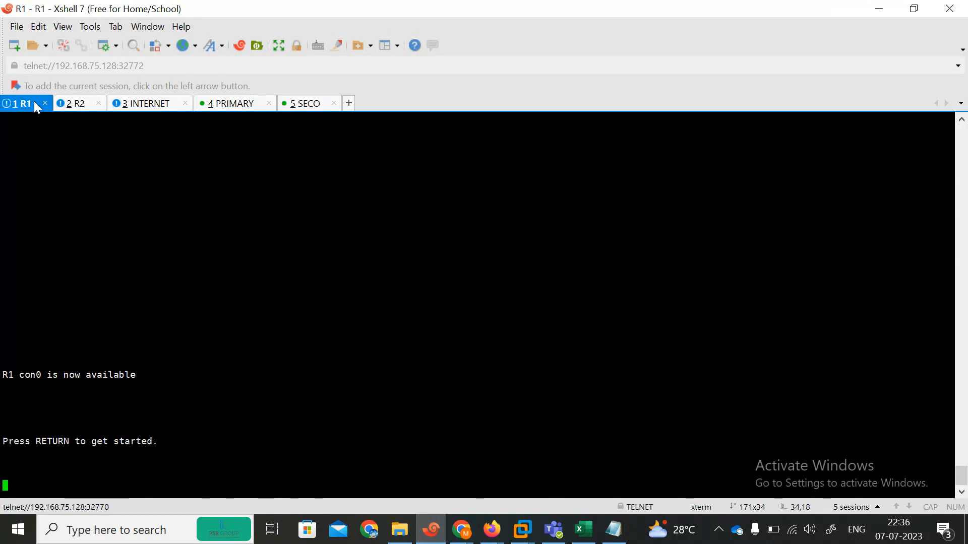
pyautogui.press('Return')
pyautogui.press('Return')
pyautogui.press('Return')
pyautogui.press('Return')
pyautogui.write('en')
pyautogui.press('Return')
# Ping the outside router at 102.1.1.1 from R1
pyautogui.write('pi')
pyautogui.press('Tab')
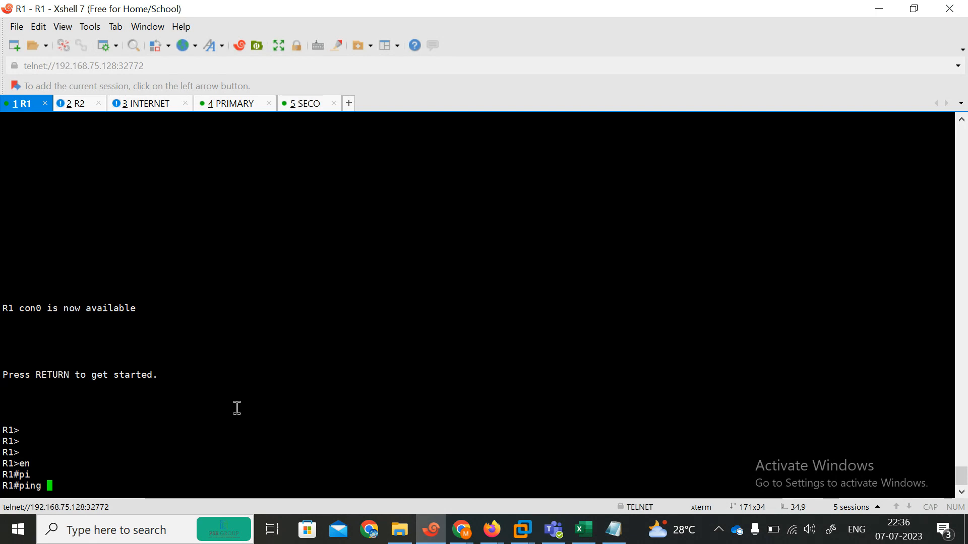
pyautogui.write('102.1.1.1')
pyautogui.press('Return')
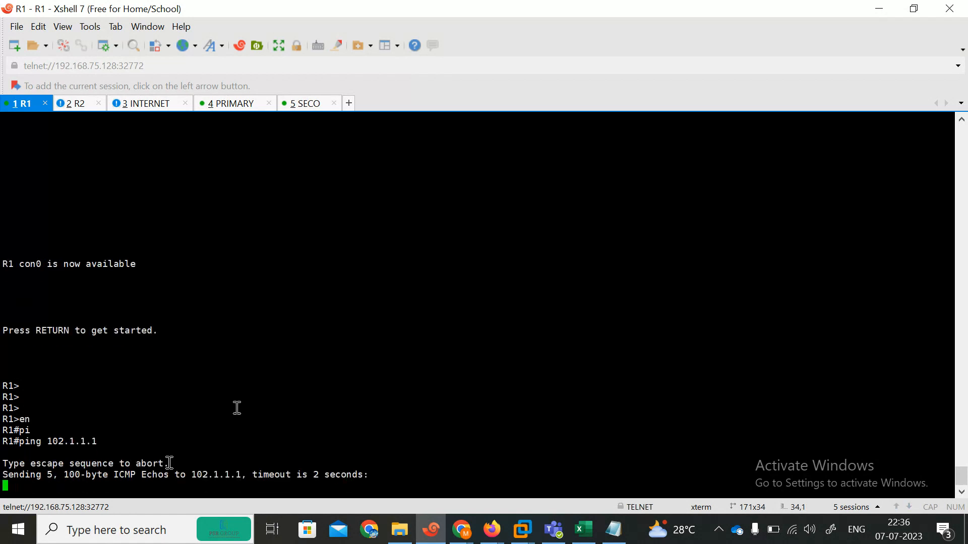
pyautogui.click(879, 12)
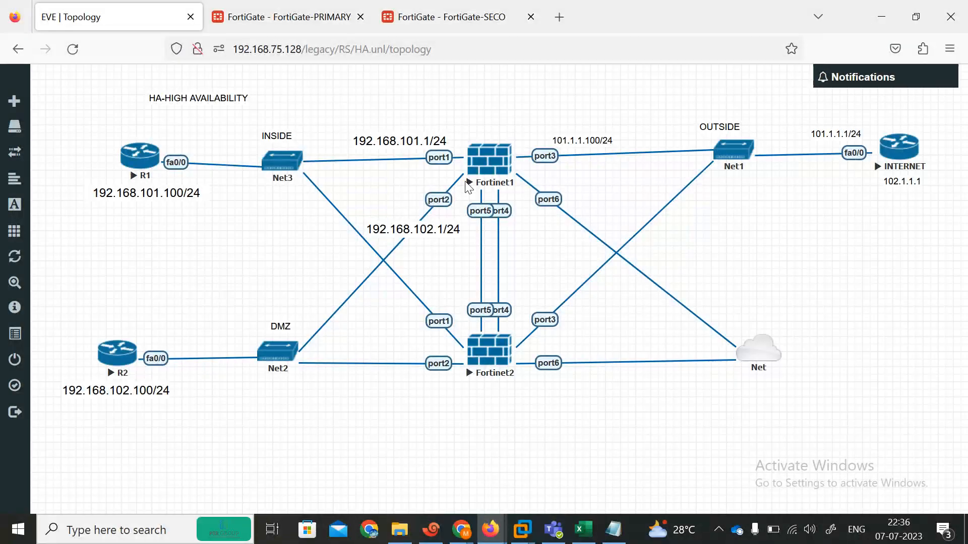
# Add port1 and port2 to the ALL-ALL policy's outgoing interfaces alongside port3 and save
pyautogui.click(245, 24)
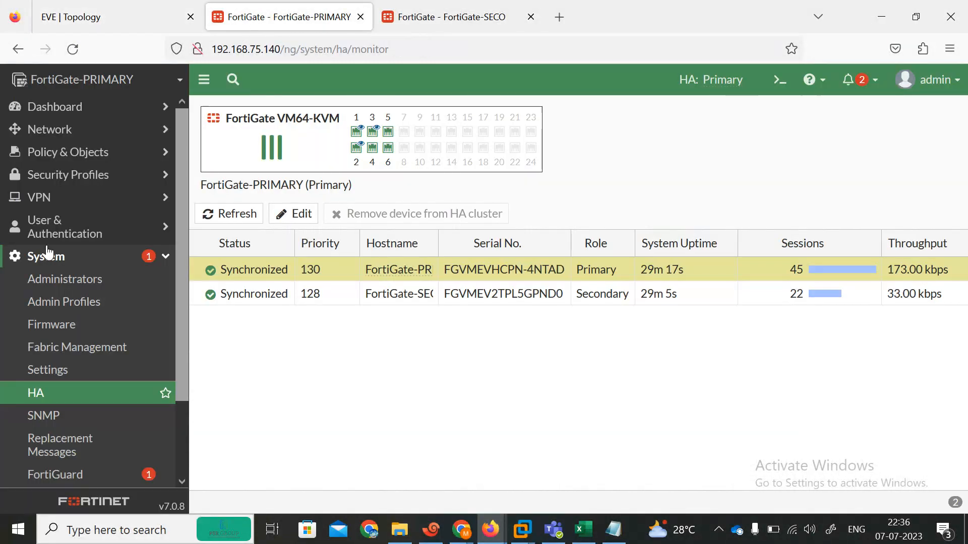
pyautogui.click(75, 152)
pyautogui.click(72, 184)
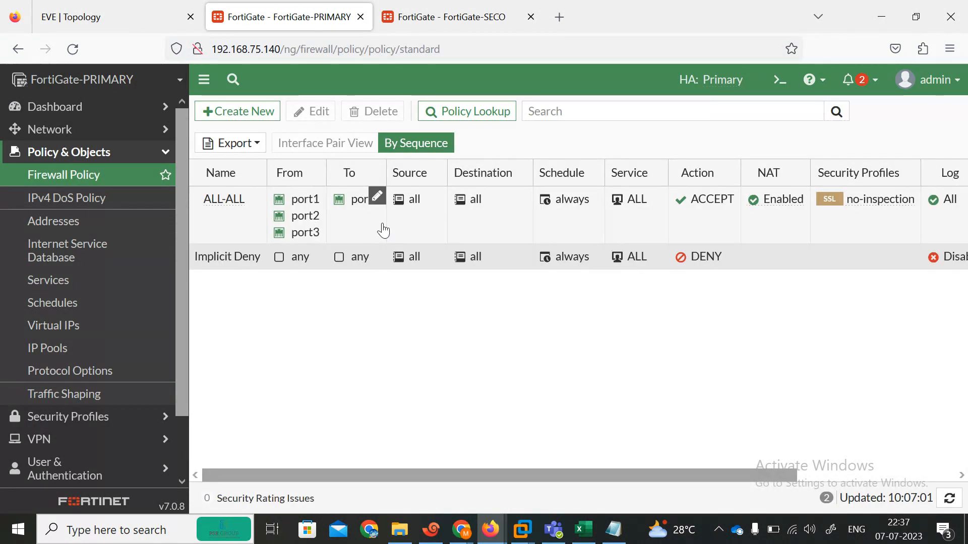
pyautogui.doubleClick(256, 232)
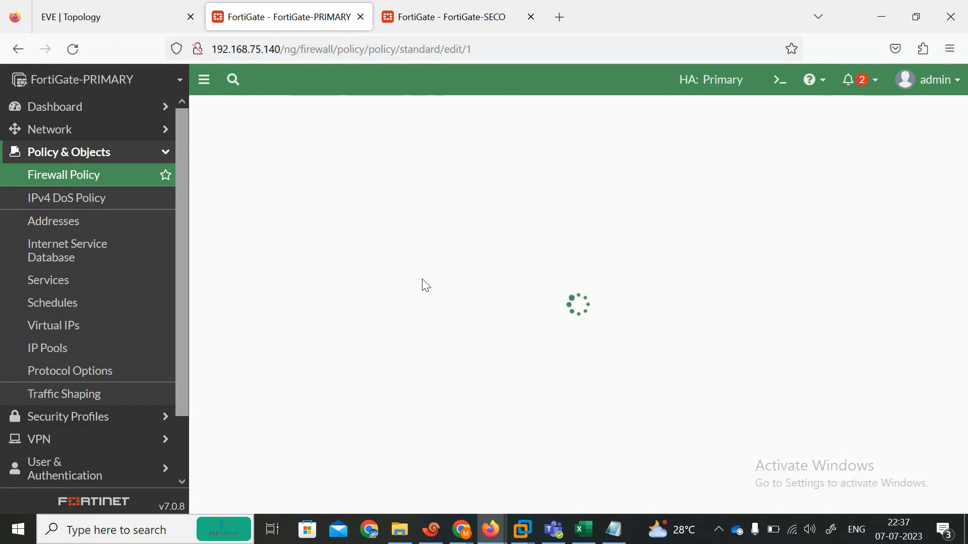
pyautogui.click(417, 261)
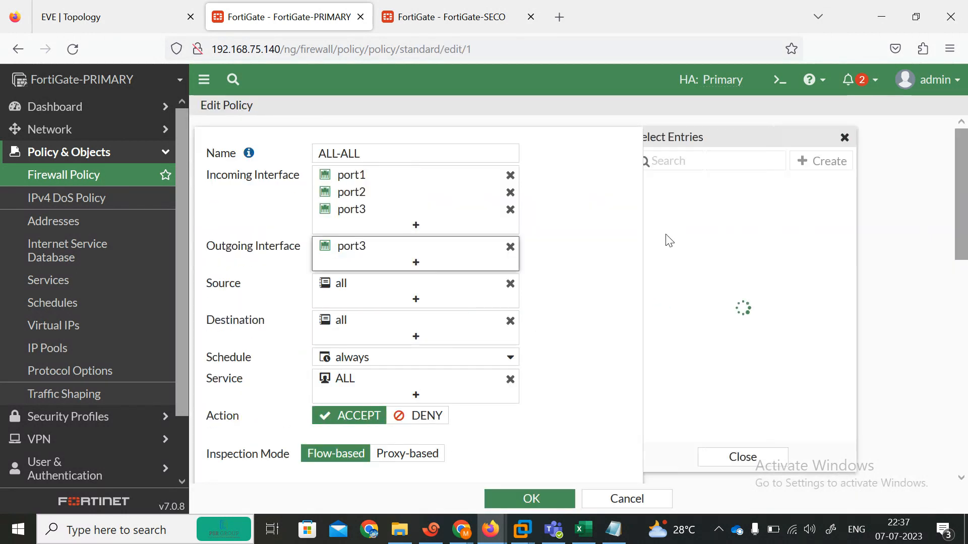
pyautogui.click(696, 203)
pyautogui.click(695, 222)
pyautogui.click(530, 499)
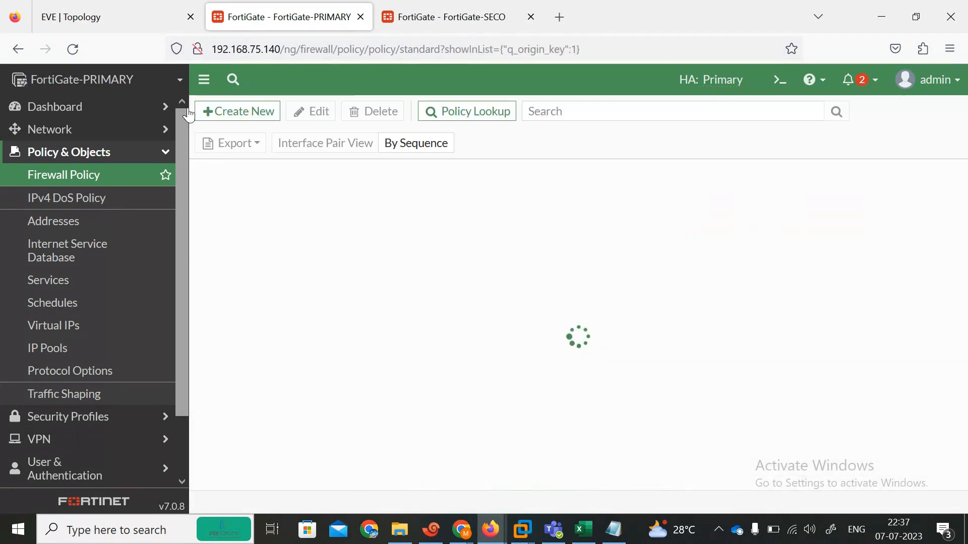
pyautogui.click(431, 529)
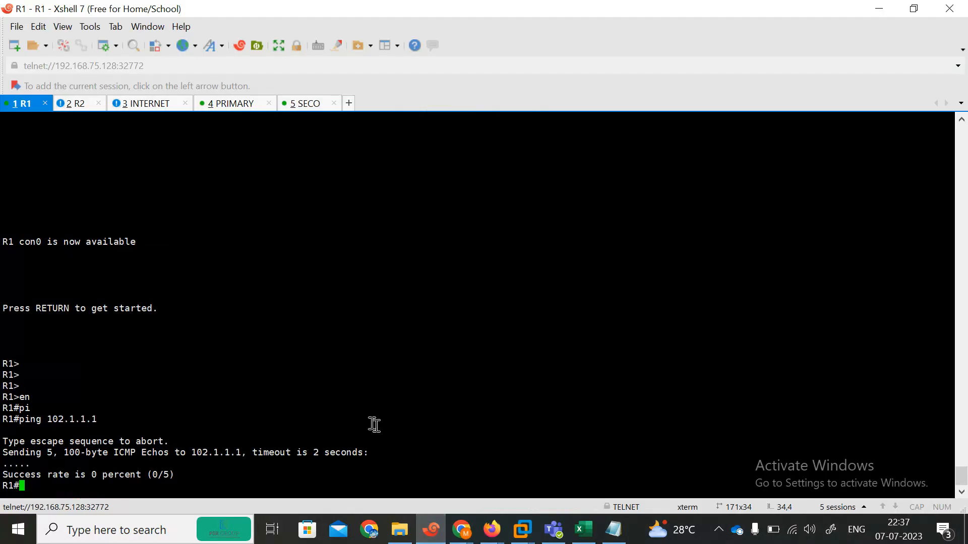
# Rerun R1's ping to 102.1.1.1 three times, aborting each with Ctrl+Shift+6; all fail
pyautogui.press('Up')
pyautogui.press('Return')
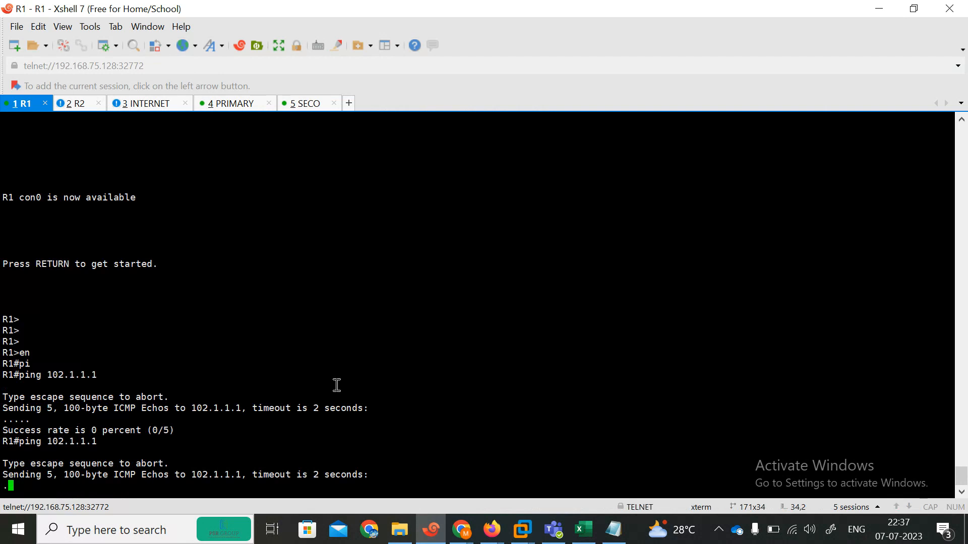
pyautogui.hotkey('ctrl', 'shift', '6')
pyautogui.press('Up')
pyautogui.press('Return')
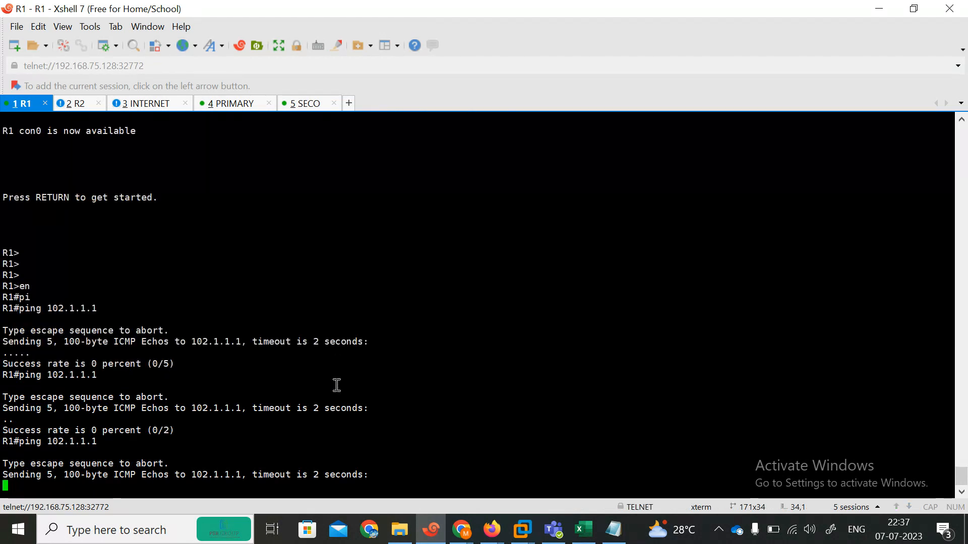
pyautogui.hotkey('ctrl', 'shift', '6')
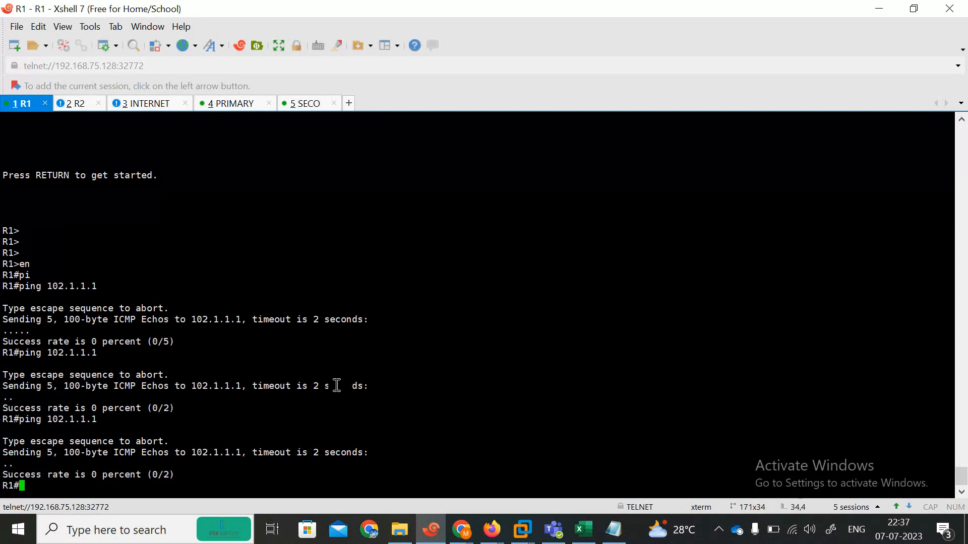
pyautogui.press('Up')
pyautogui.press('Return')
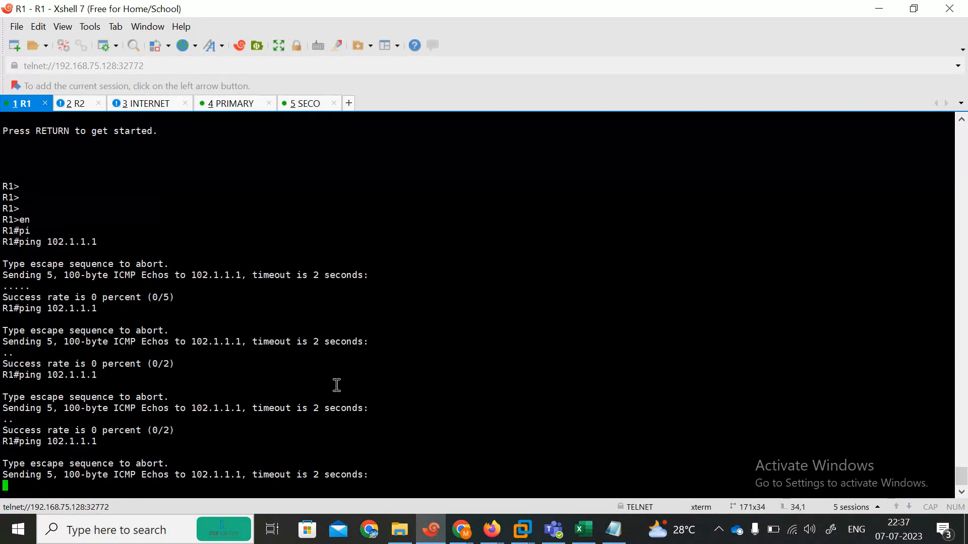
pyautogui.hotkey('ctrl', 'shift', '6')
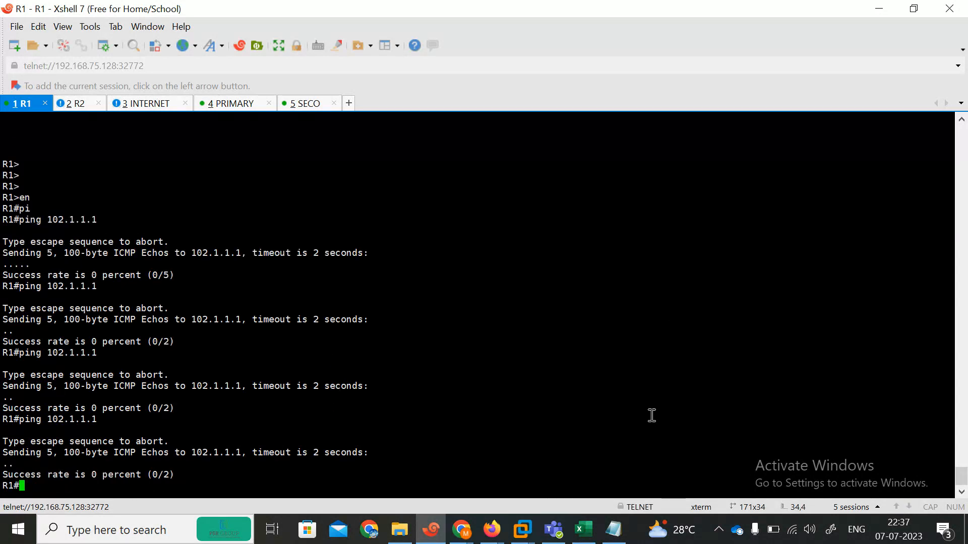
pyautogui.click(489, 537)
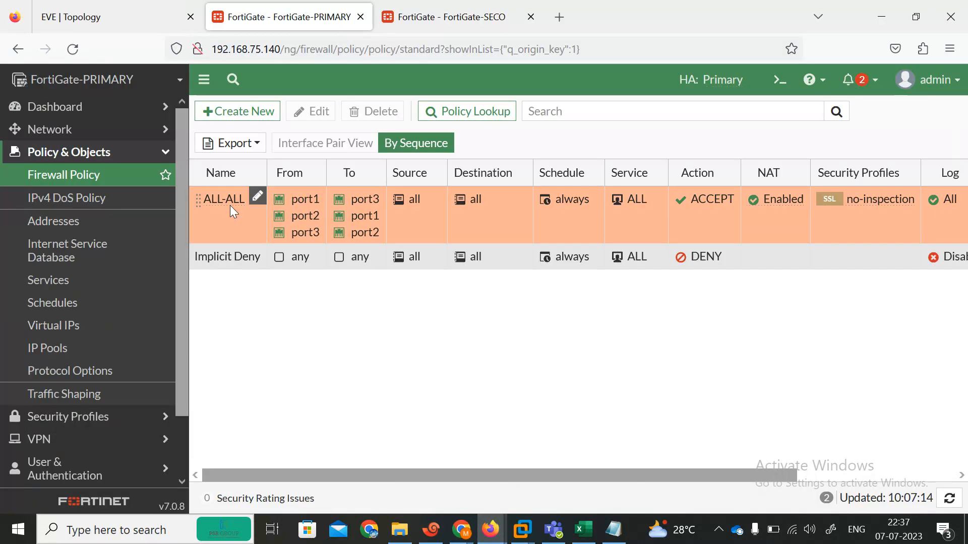
# Check the static routes list, then scroll through the primary's interface list
pyautogui.click(55, 130)
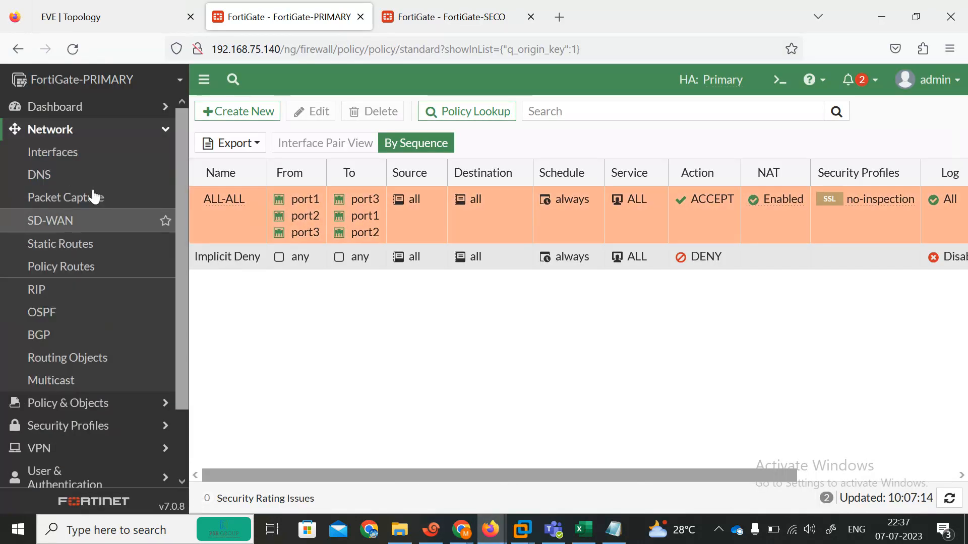
pyautogui.click(63, 246)
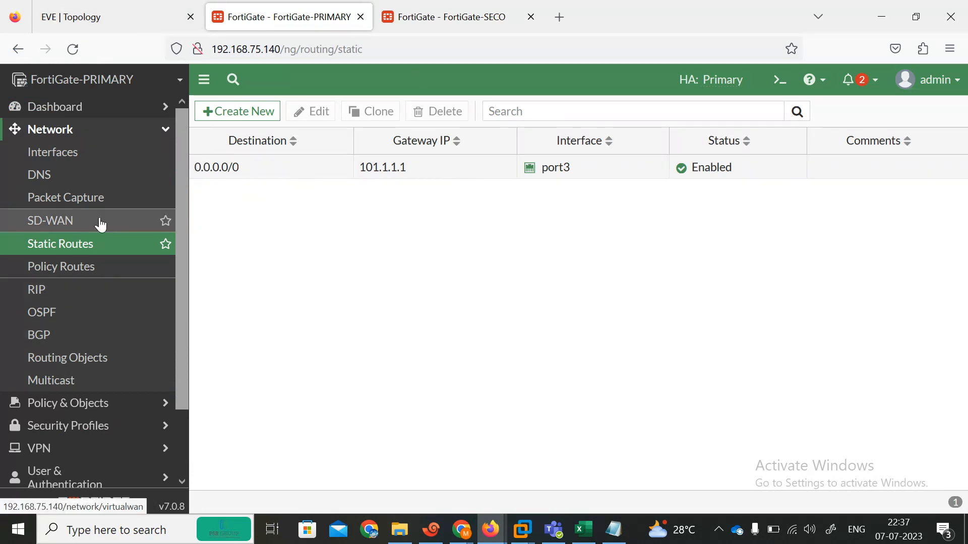
pyautogui.click(59, 164)
pyautogui.scroll(-3, 965, 398)
pyautogui.scroll(-1, 493, 417)
# Open port6's settings, cancel without changes, and review the interface addresses
pyautogui.doubleClick(470, 393)
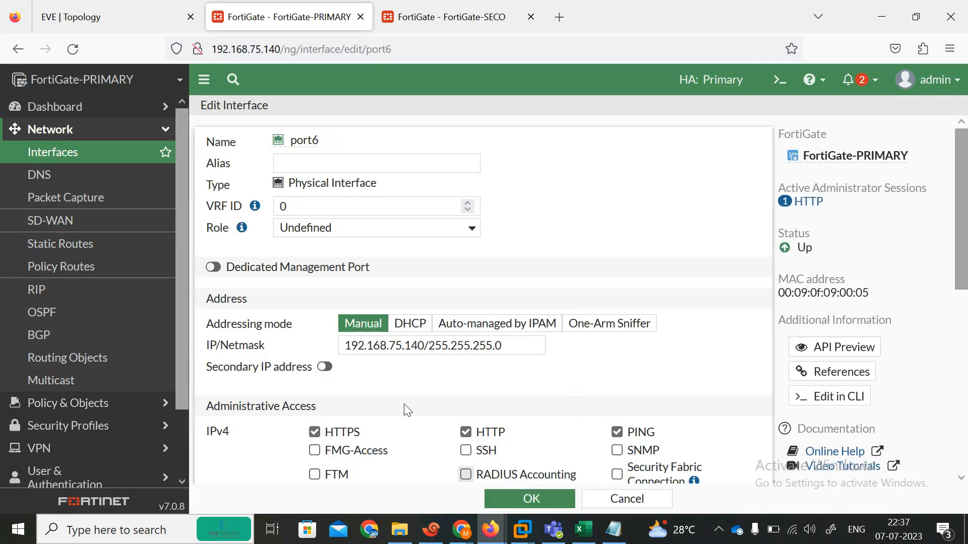
pyautogui.click(80, 156)
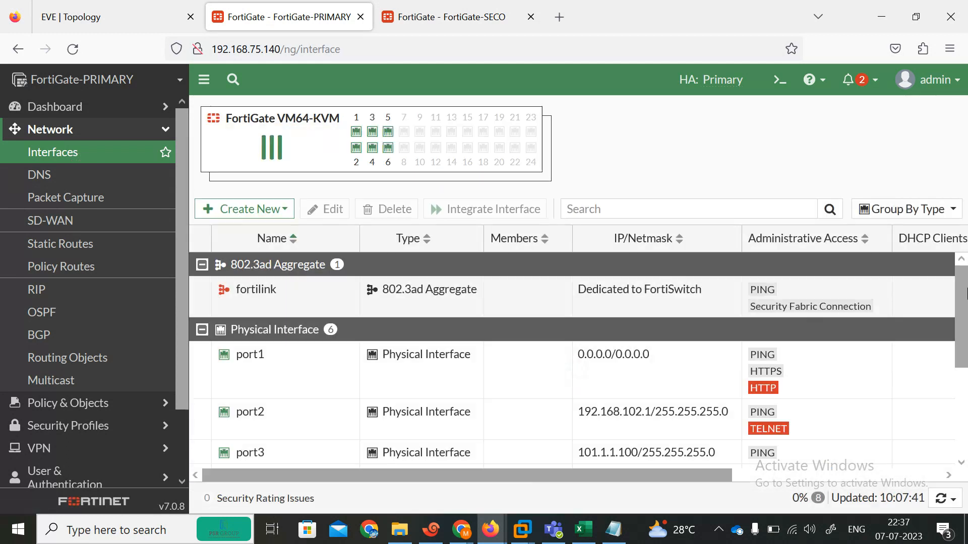
pyautogui.moveTo(965, 308); pyautogui.dragTo(967, 346)
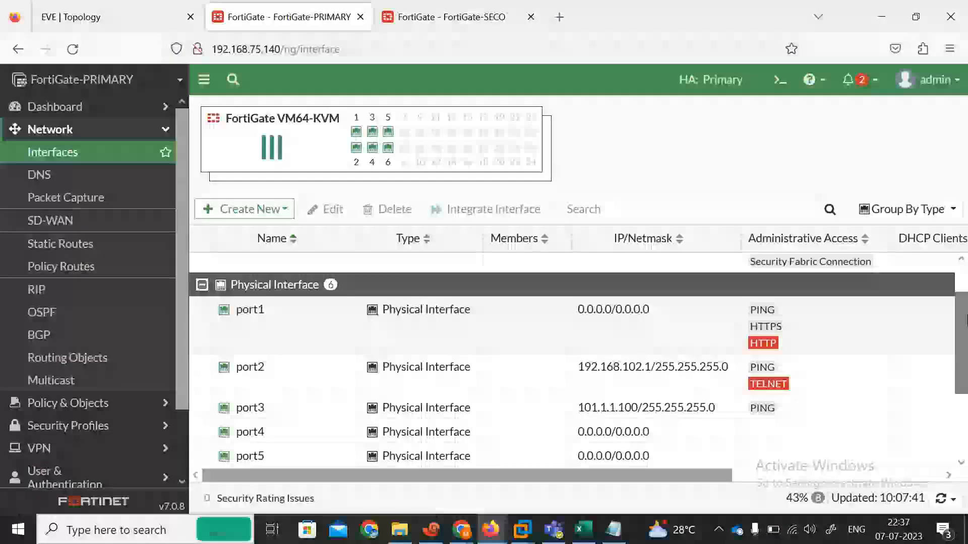
pyautogui.scroll(-3, 638, 370)
pyautogui.click(426, 530)
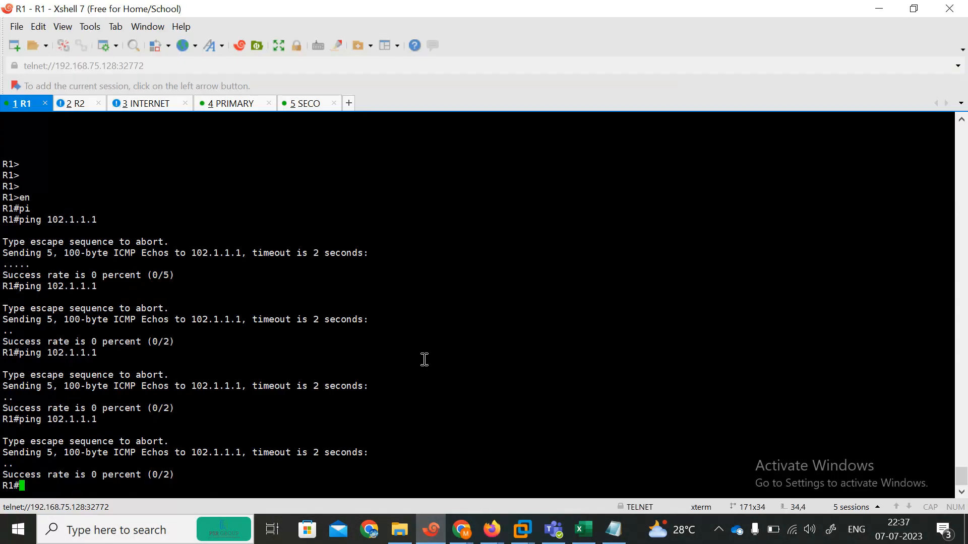
# Rerun R1's ping to 102.1.1.1 and glance at the EVE topology
pyautogui.press('Up')
pyautogui.press('Return')
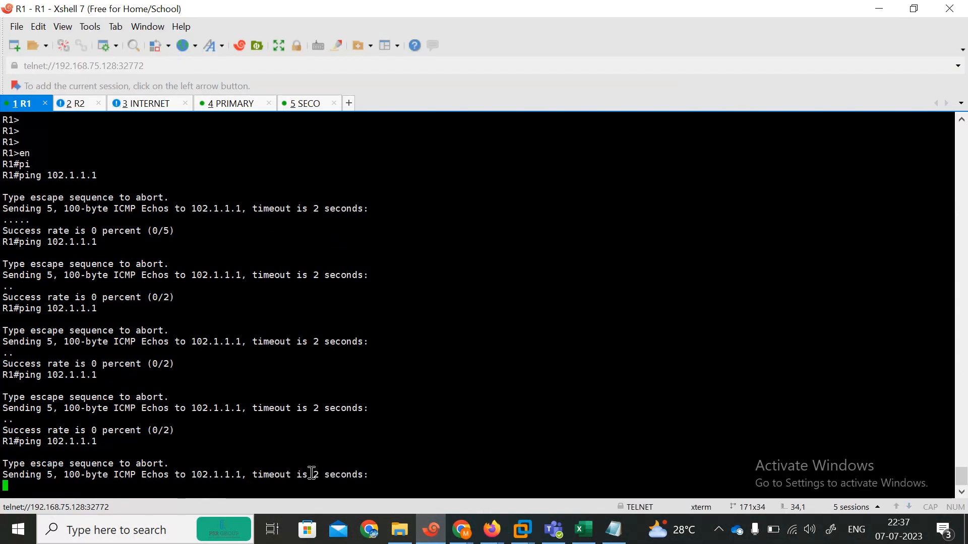
pyautogui.click(492, 529)
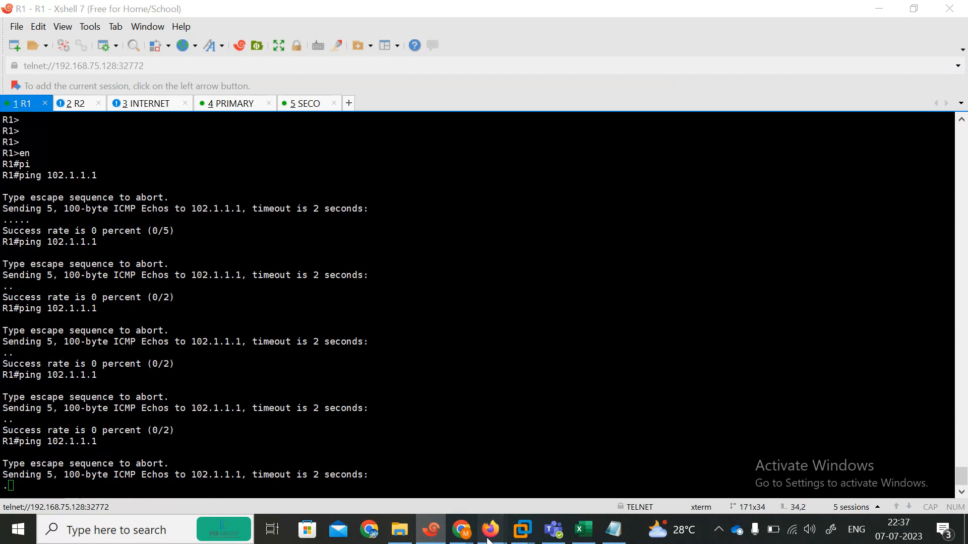
pyautogui.click(398, 474)
pyautogui.click(119, 12)
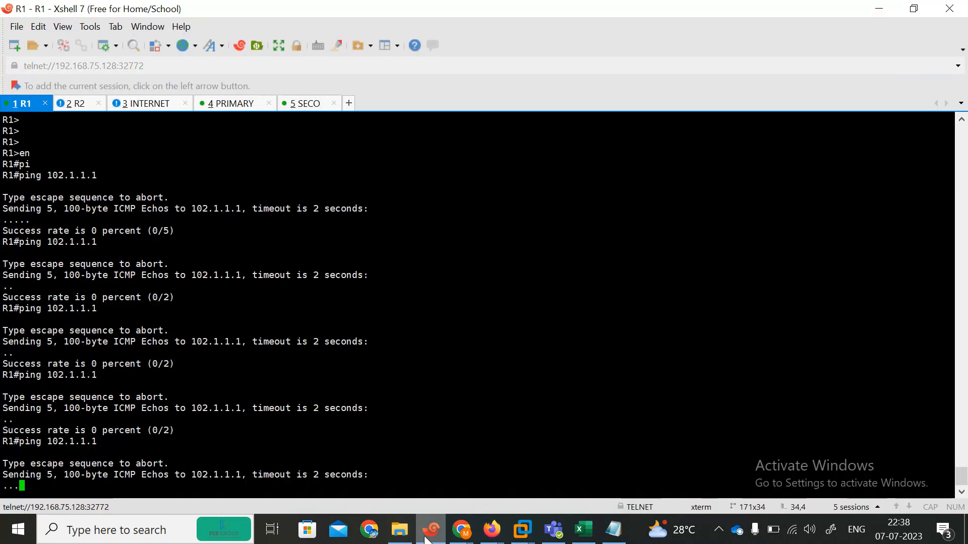
pyautogui.click(431, 530)
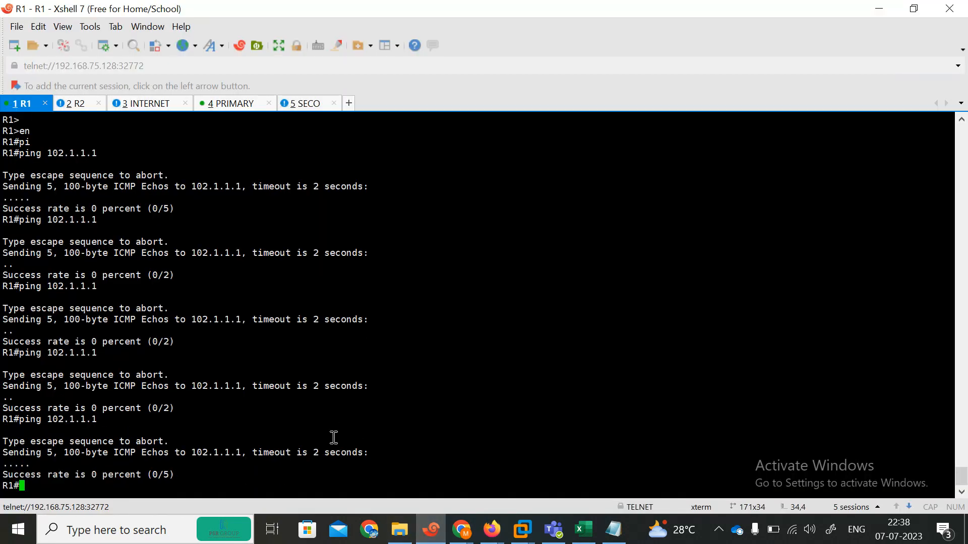
# Ping 101.1.1.1 from R1, abort it, and display R1's routing table with show ip route
pyautogui.press('Up')
pyautogui.write('1.1.1.1')
pyautogui.press('Return')
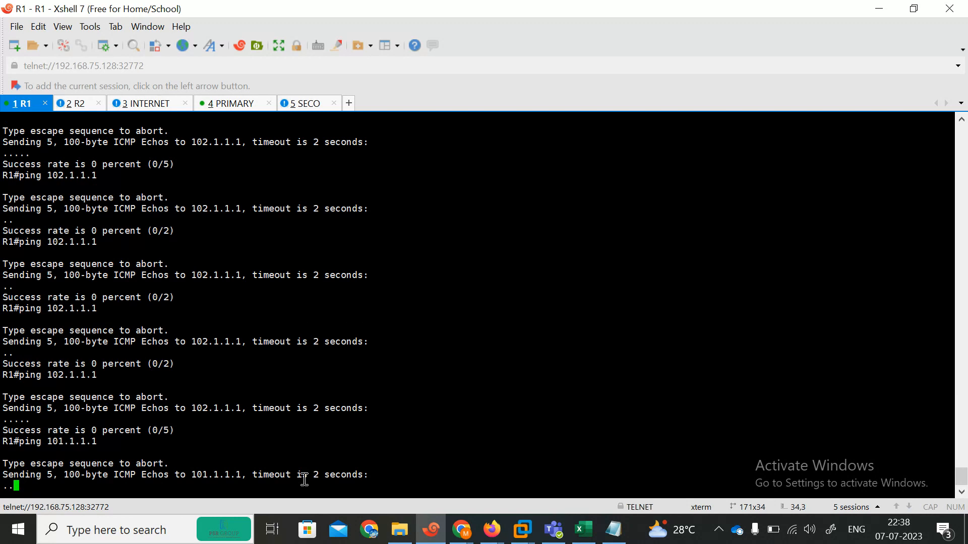
pyautogui.hotkey('ctrl', 'shift', '6')
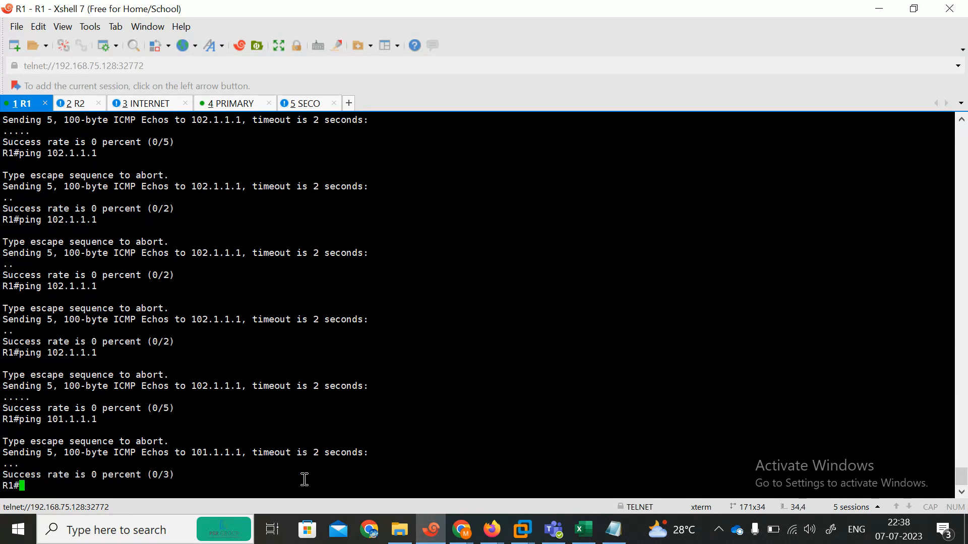
pyautogui.write('sh')
pyautogui.press('Tab')
pyautogui.write('ip ')
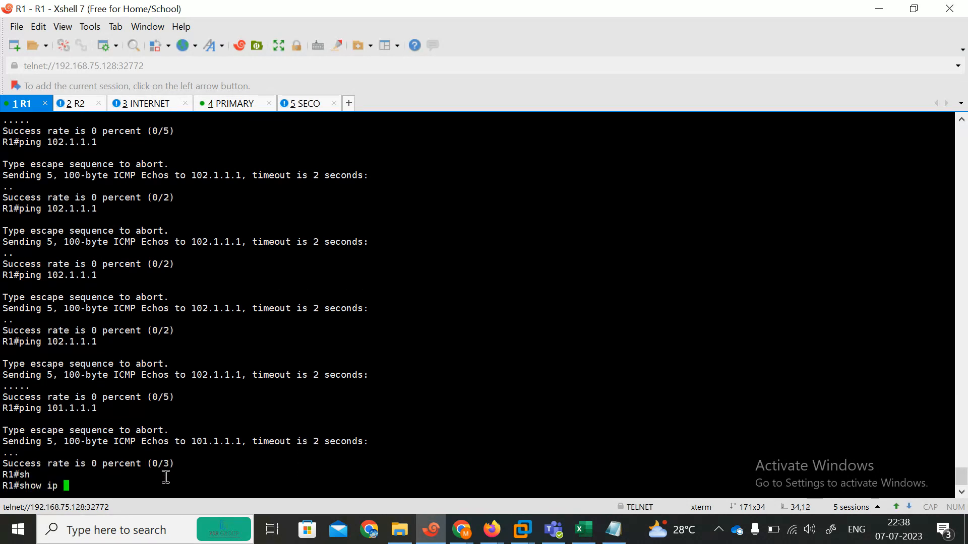
pyautogui.write('rou')
pyautogui.press('Tab')
pyautogui.press('Return')
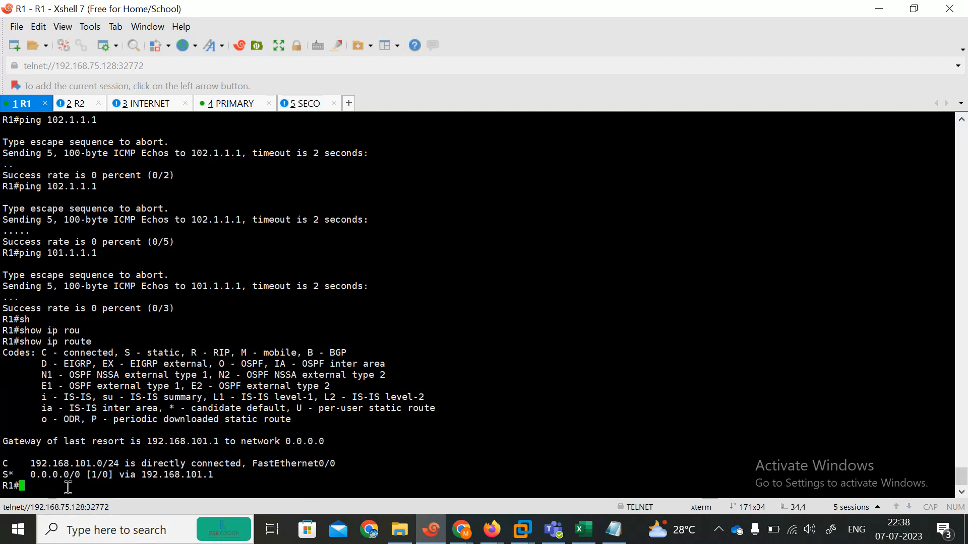
# Enter privileged mode on the INTERNET router and display its routing table
pyautogui.click(151, 104)
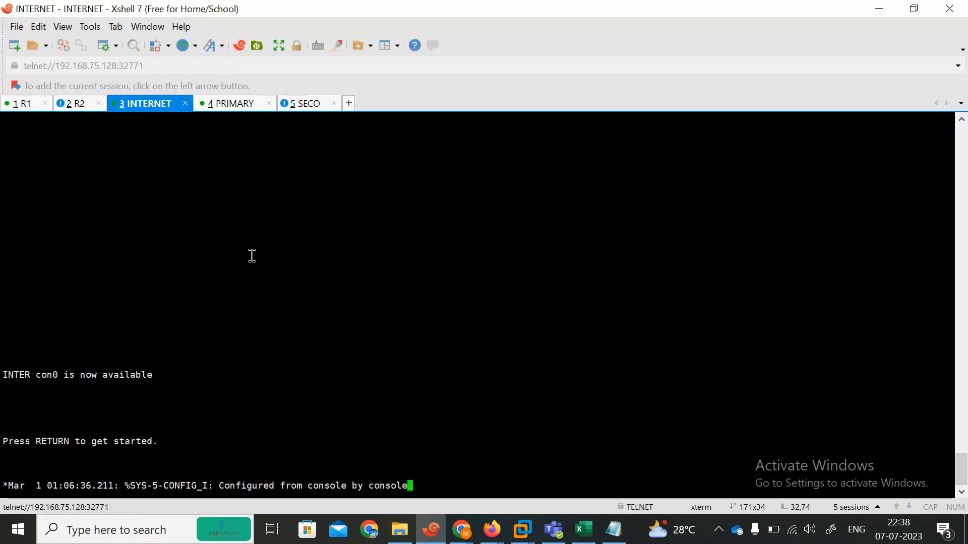
pyautogui.press('Return')
pyautogui.press('Return')
pyautogui.press('Return')
pyautogui.press('Return')
pyautogui.press('Return')
pyautogui.press('Return')
pyautogui.write('en')
pyautogui.press('Return')
pyautogui.write('sh')
pyautogui.press('Tab')
pyautogui.write('ip rou')
pyautogui.press('Tab')
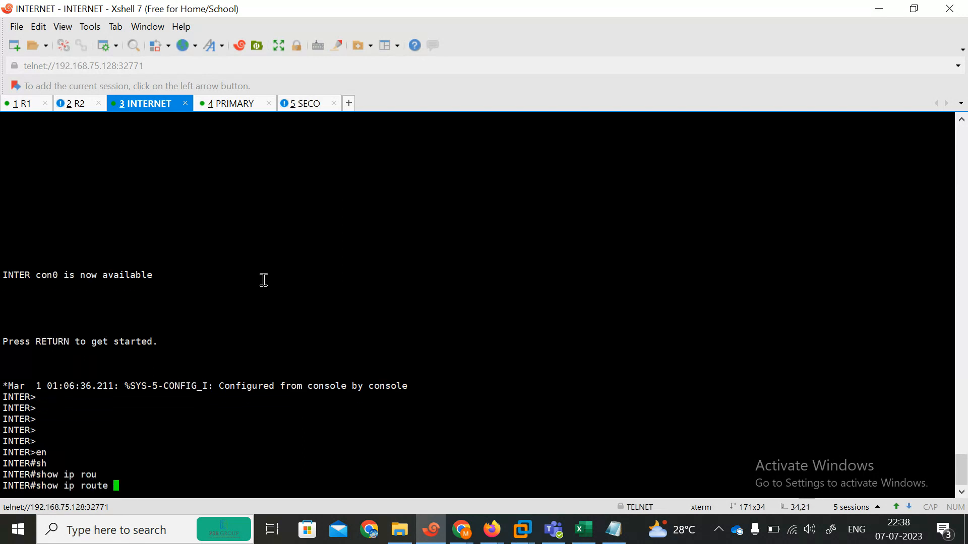
pyautogui.press('Return')
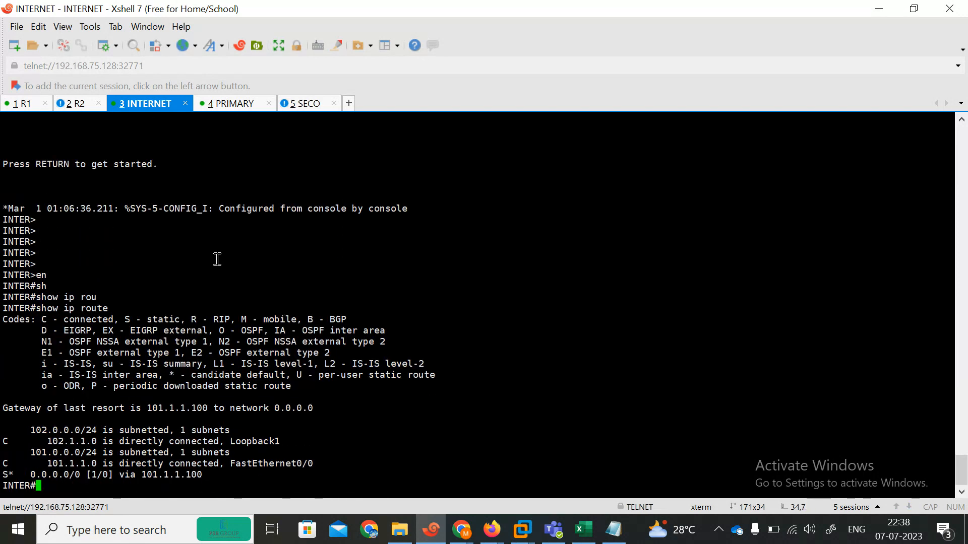
# Enter privileged mode on R2 and display its routing table
pyautogui.click(84, 103)
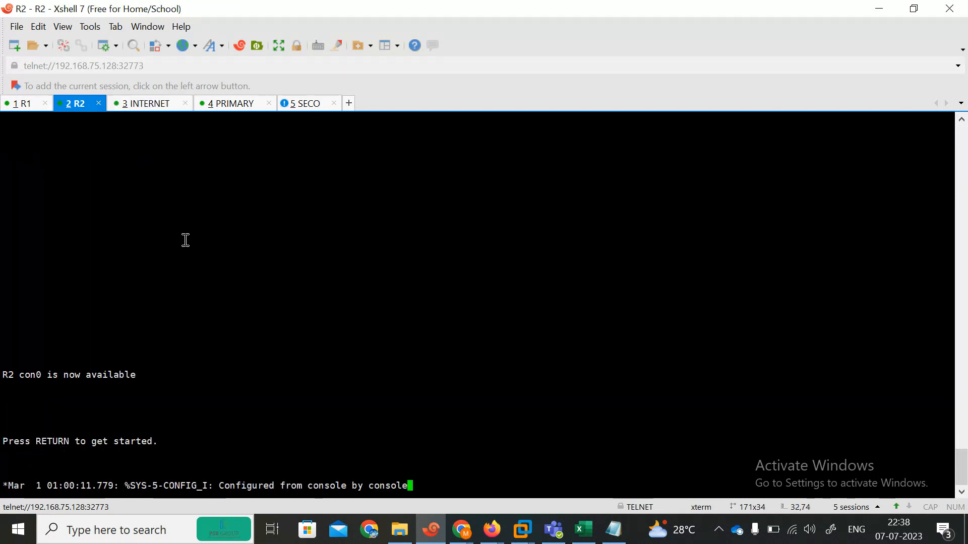
pyautogui.press('Return')
pyautogui.press('Return')
pyautogui.press('Return')
pyautogui.press('Return')
pyautogui.press('Return')
pyautogui.write('en')
pyautogui.press('Return')
pyautogui.write('sh')
pyautogui.press('Tab')
pyautogui.write('ip rou')
pyautogui.press('Tab')
pyautogui.press('Return')
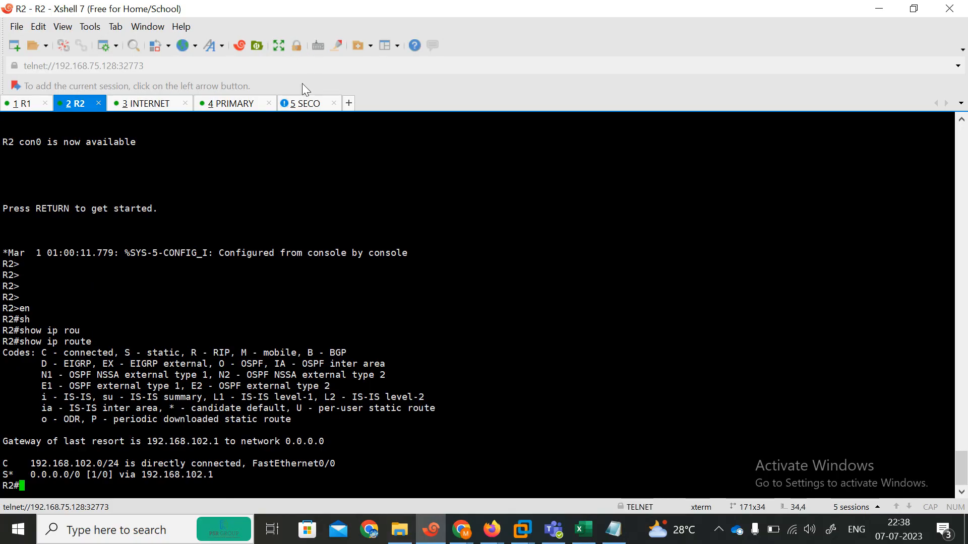
# Type show system interface at the FortiGate-SECO console
pyautogui.click(306, 104)
pyautogui.press('Return')
pyautogui.press('Return')
pyautogui.press('Return')
pyautogui.write('show system interface')
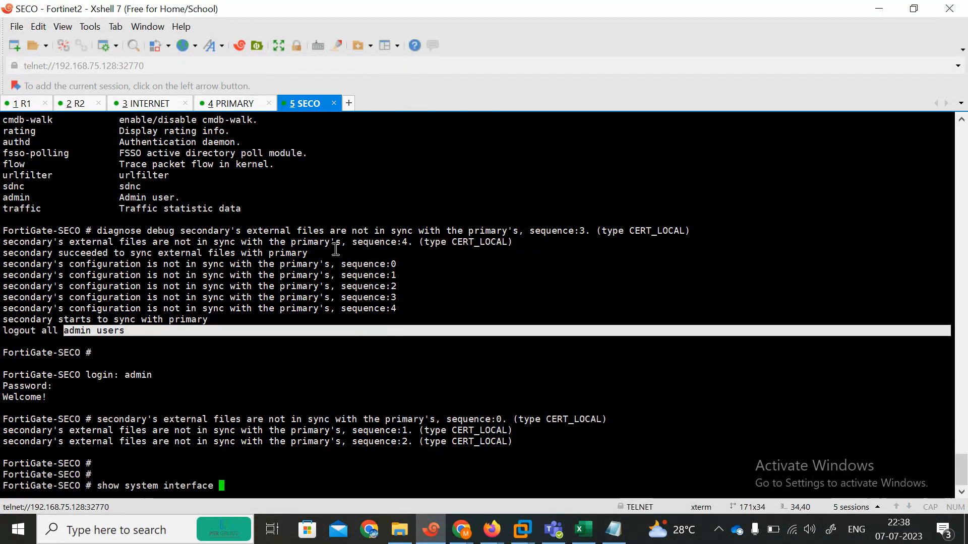
# List the show system interface options and highlight port2's 192.168.102.1 and port3's 101.1.1.100
pyautogui.press('?')
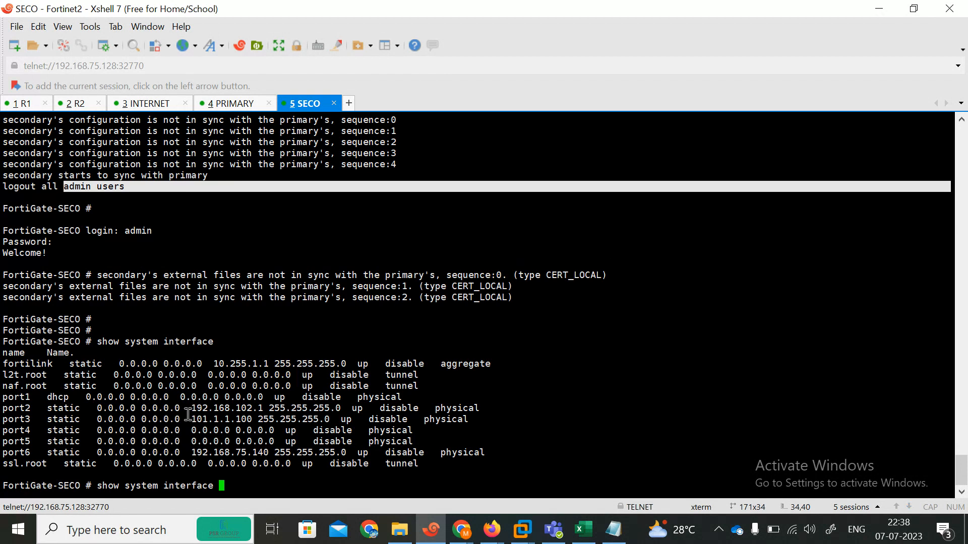
pyautogui.moveTo(188, 415); pyautogui.dragTo(256, 415)
pyautogui.click(186, 409)
pyautogui.moveTo(186, 410); pyautogui.dragTo(272, 420)
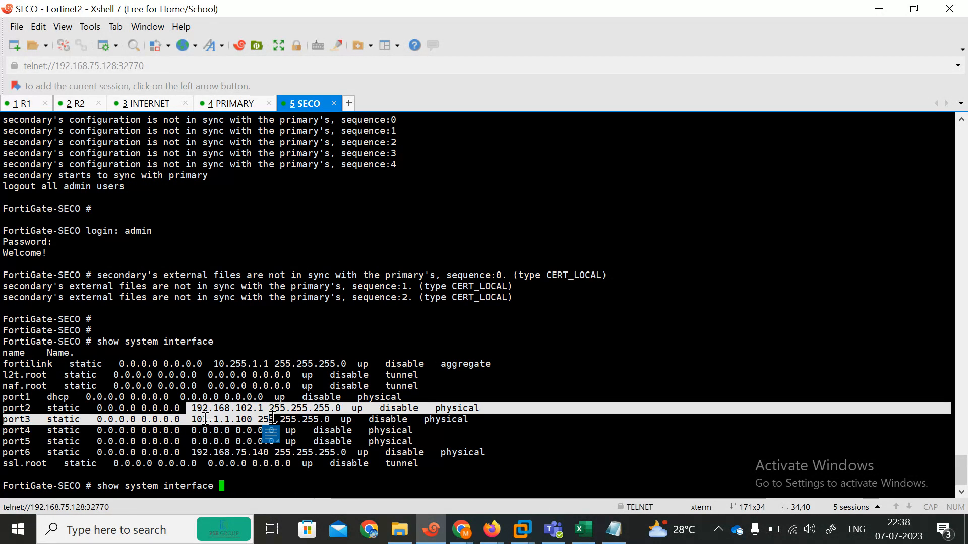
pyautogui.moveTo(186, 419); pyautogui.dragTo(294, 421)
pyautogui.moveTo(187, 409); pyautogui.dragTo(291, 414)
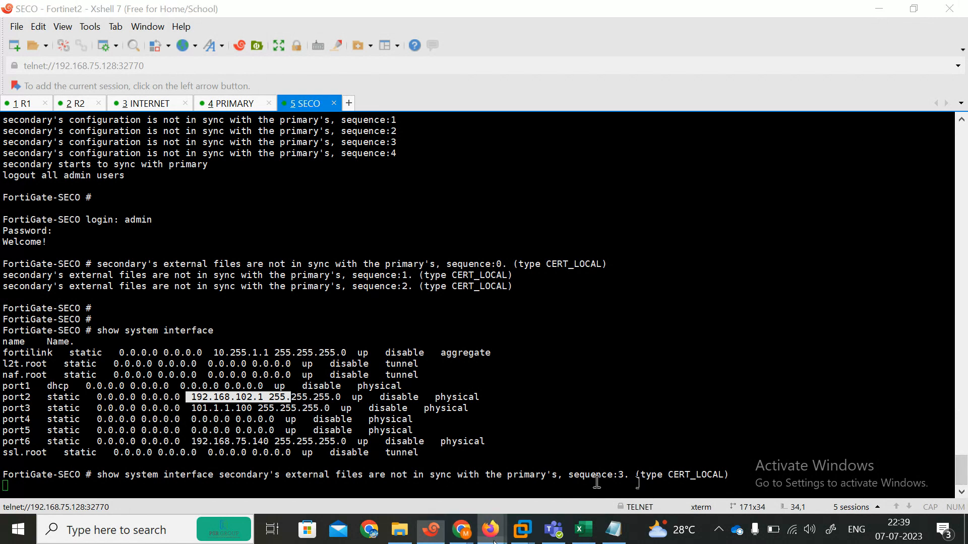
# Run the SECO interface listing, nudge the Net3 switch on the topology, and page through it
pyautogui.moveTo(491, 530)
pyautogui.click(363, 454)
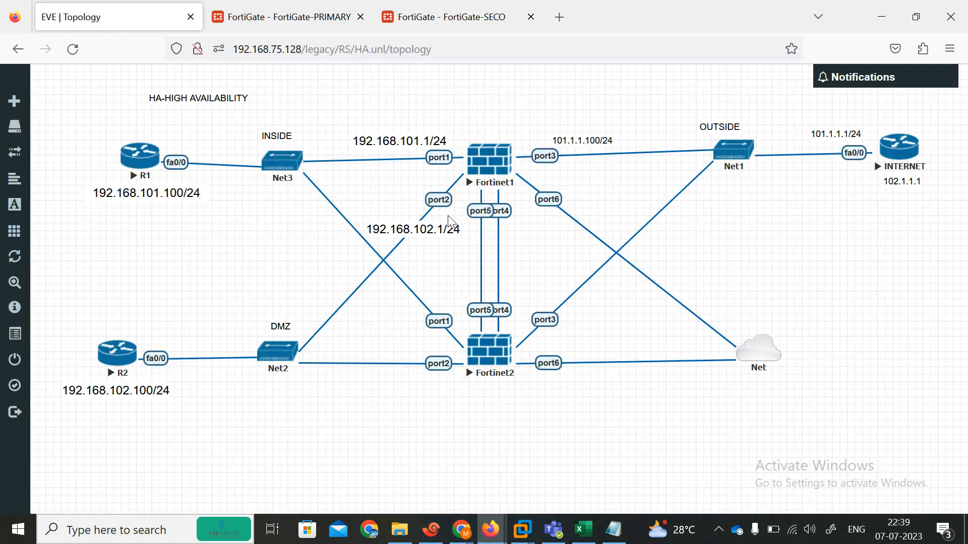
pyautogui.click(431, 530)
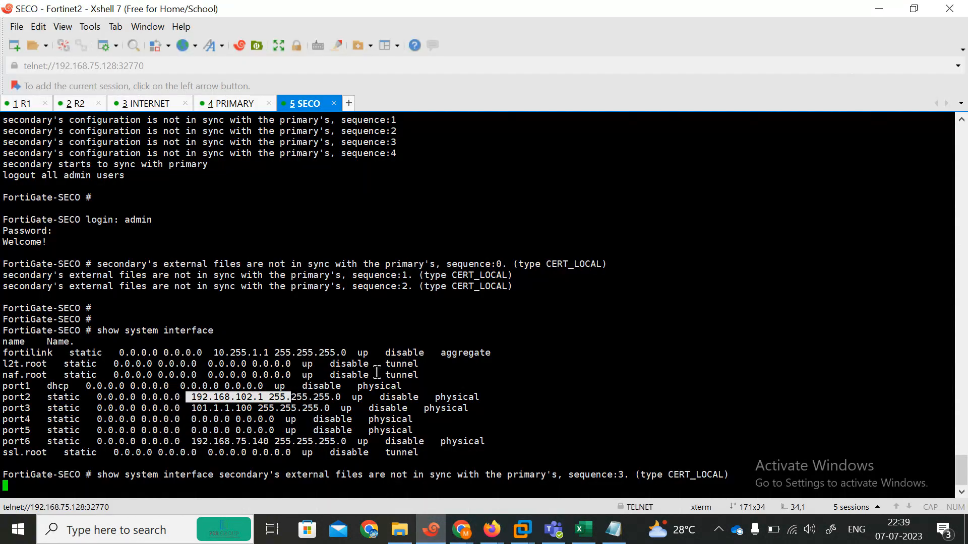
pyautogui.press('Return')
pyautogui.press('Return')
pyautogui.press('Return')
pyautogui.press('Return')
pyautogui.press('Return')
pyautogui.press('Return')
pyautogui.press('Return')
pyautogui.press('Return')
pyautogui.press('Return')
pyautogui.press('Return')
pyautogui.press('Return')
pyautogui.press('Return')
pyautogui.press('Return')
pyautogui.press('Return')
pyautogui.press('Return')
pyautogui.press('Return')
pyautogui.press('Return')
pyautogui.press('Return')
pyautogui.press('Return')
pyautogui.press('Return')
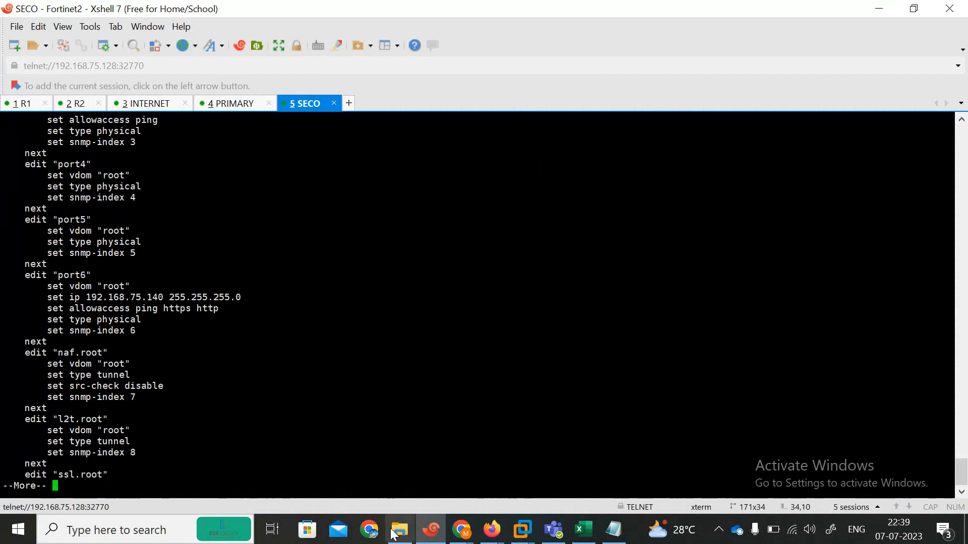
pyautogui.moveTo(492, 529)
pyautogui.click(418, 480)
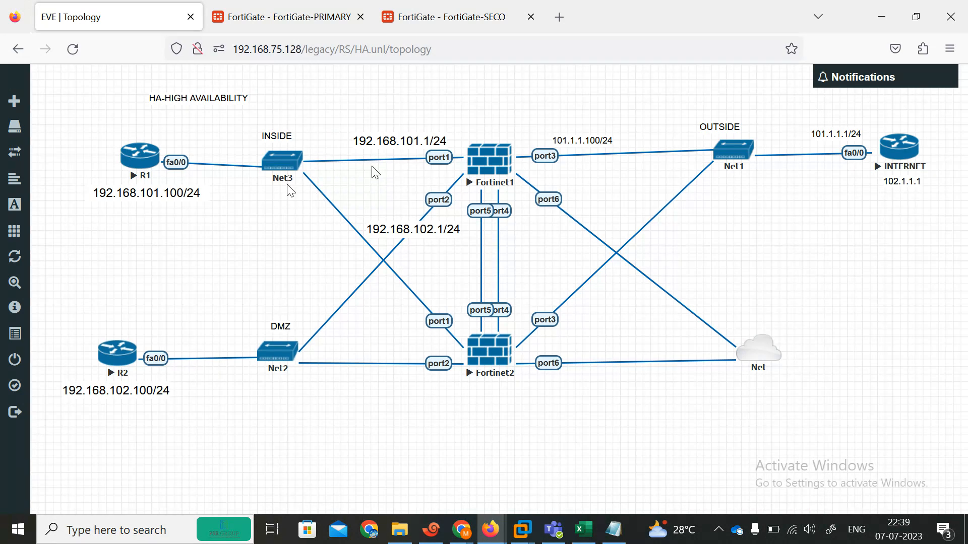
pyautogui.moveTo(273, 164); pyautogui.dragTo(275, 162)
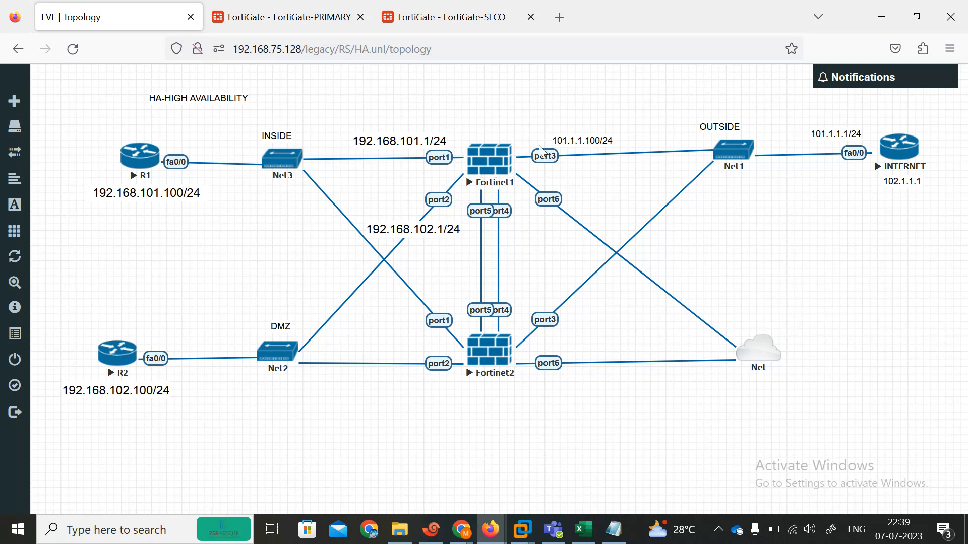
pyautogui.click(431, 529)
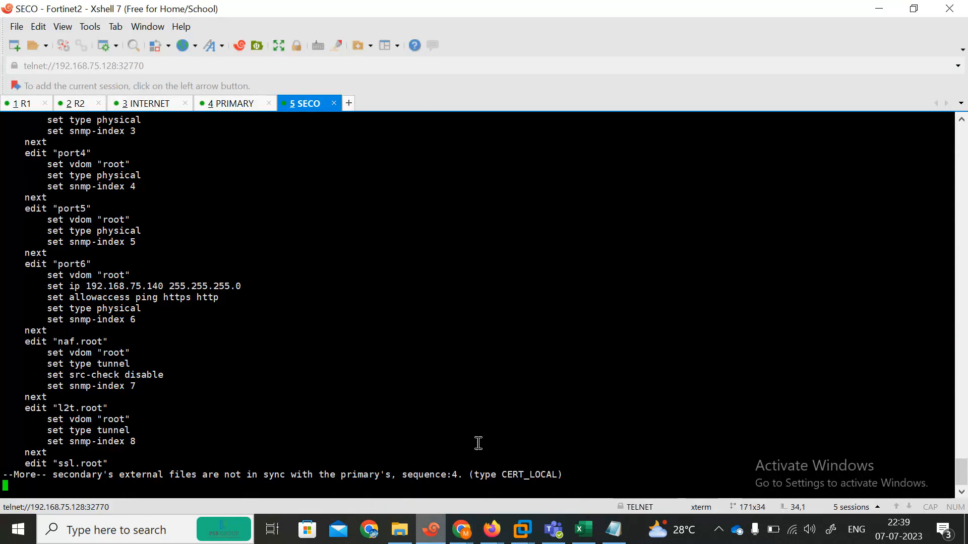
pyautogui.press('Return')
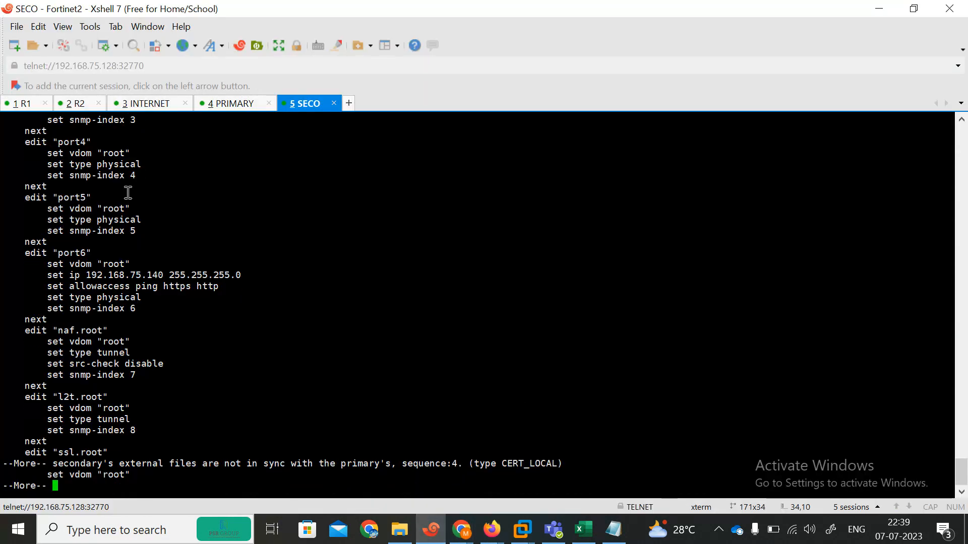
pyautogui.click(20, 105)
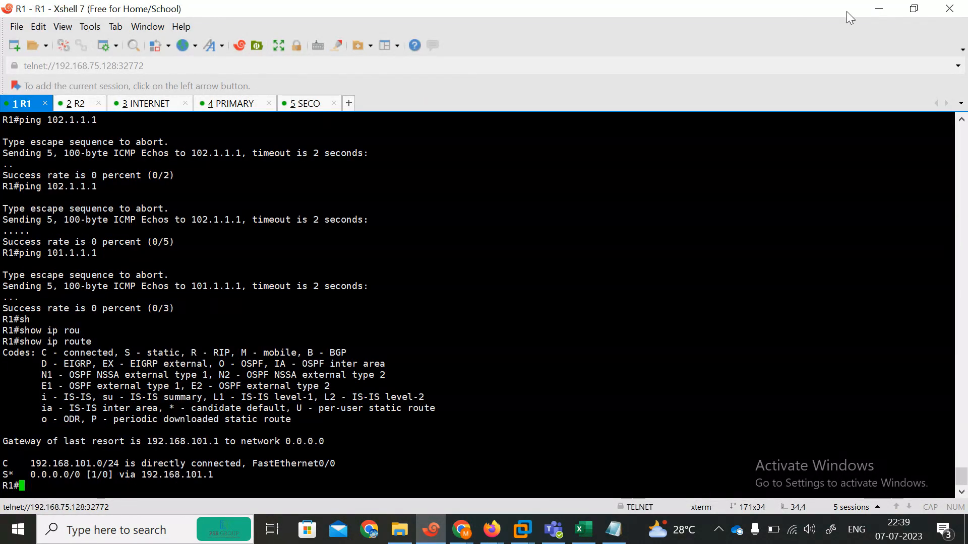
pyautogui.click(915, 12)
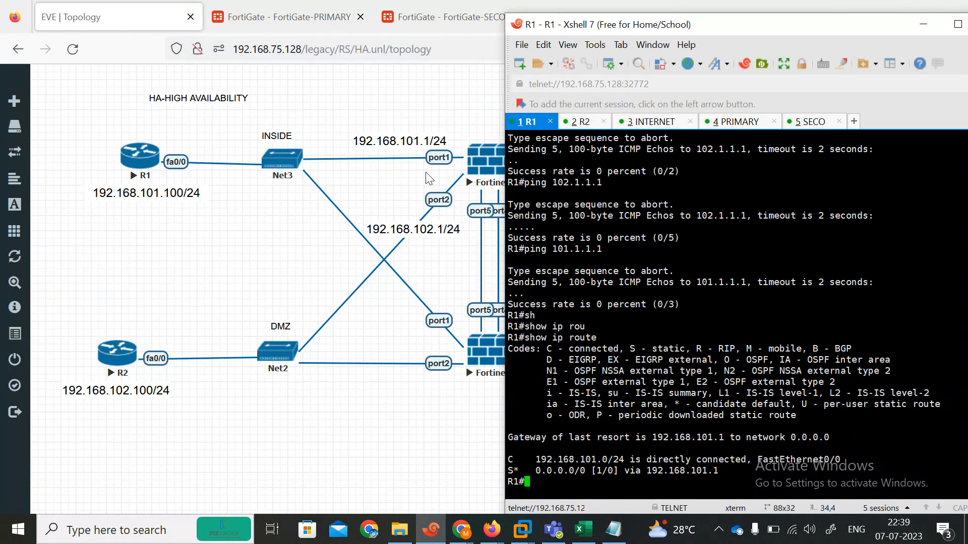
# Ping R1's gateway 192.168.101.1 from the R1 console
pyautogui.press('Return')
pyautogui.press('Return')
pyautogui.press('Return')
pyautogui.press('Return')
pyautogui.press('Return')
pyautogui.write('pi')
pyautogui.press('Tab')
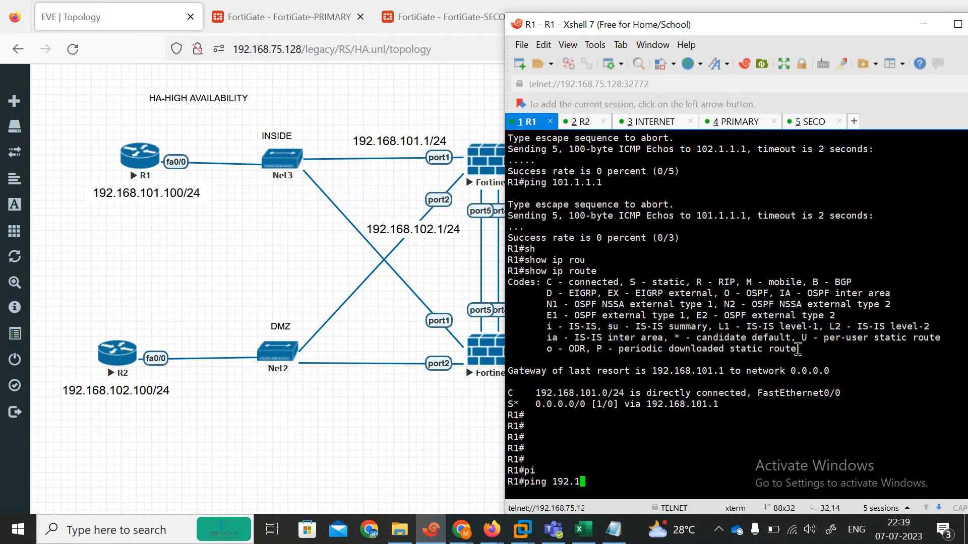
pyautogui.write('192.168.101.1')
pyautogui.press('Return')
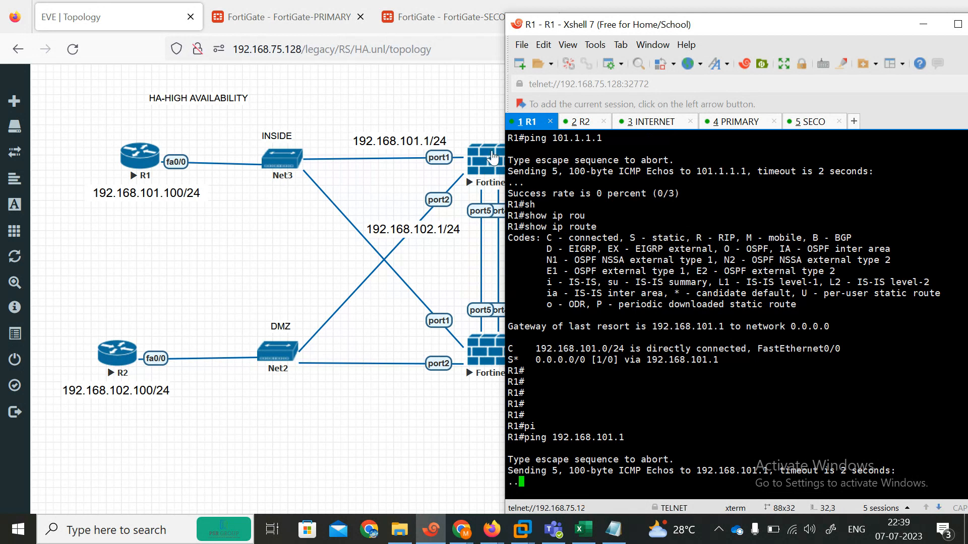
pyautogui.click(236, 6)
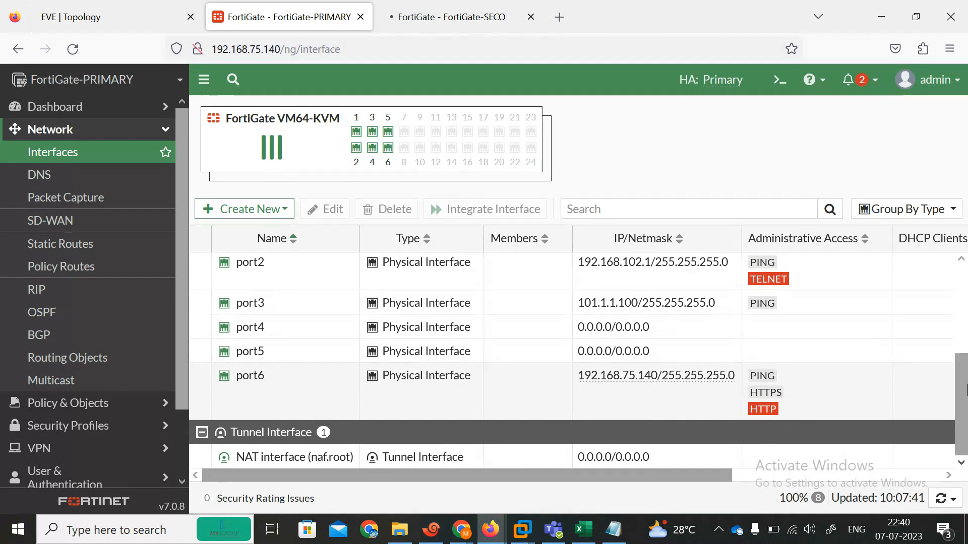
# Extend and then close the secondary FortiGate's timed-out web session tab
pyautogui.scroll(3, 963, 302)
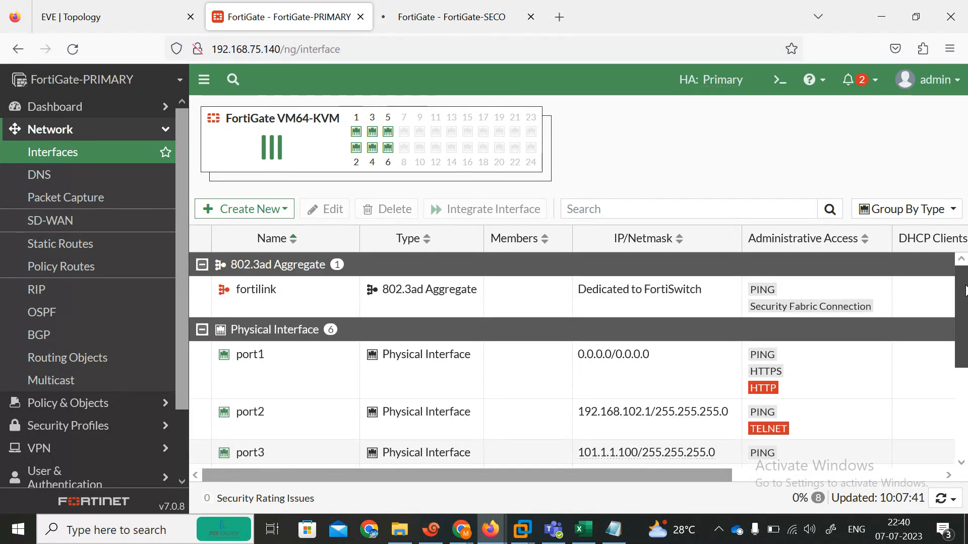
pyautogui.scroll(-2, 964, 290)
pyautogui.moveTo(965, 363); pyautogui.dragTo(964, 387)
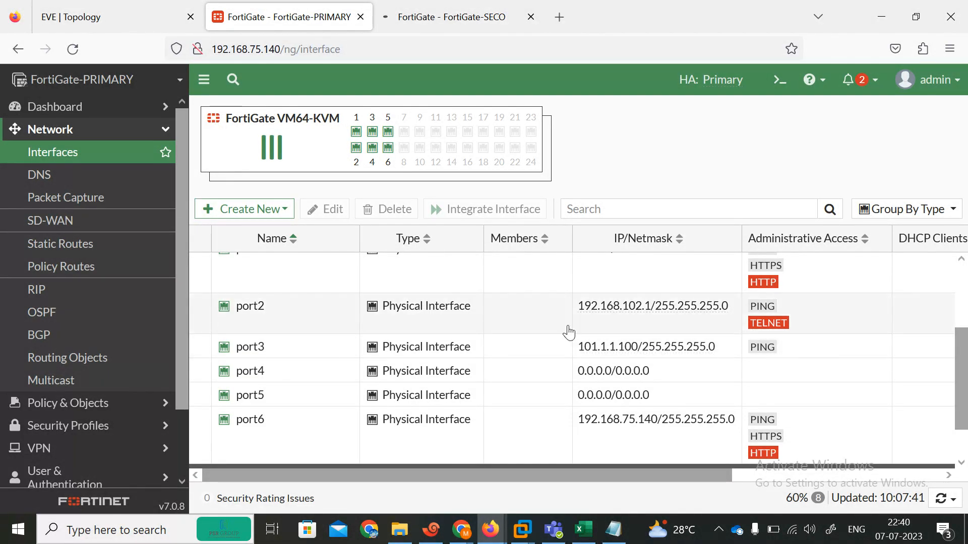
pyautogui.click(402, 17)
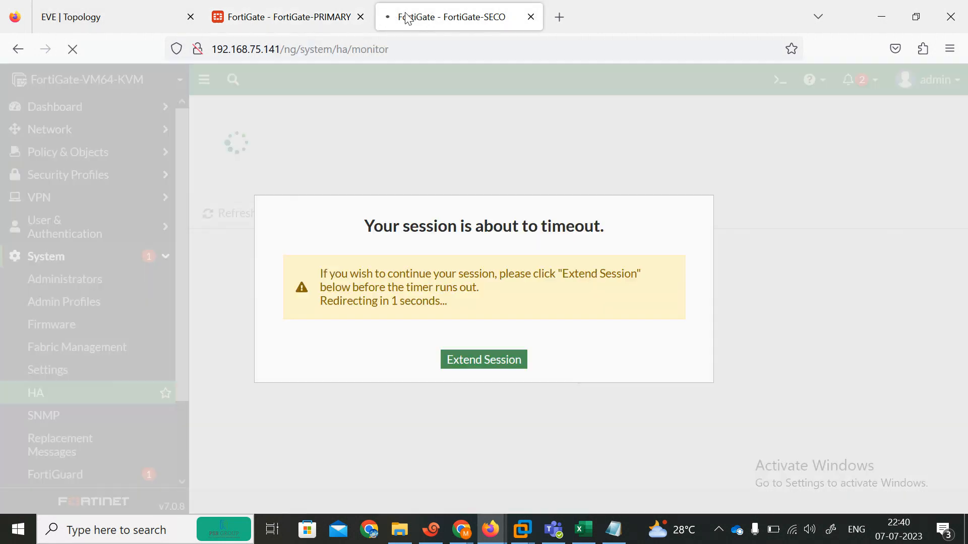
pyautogui.click(481, 361)
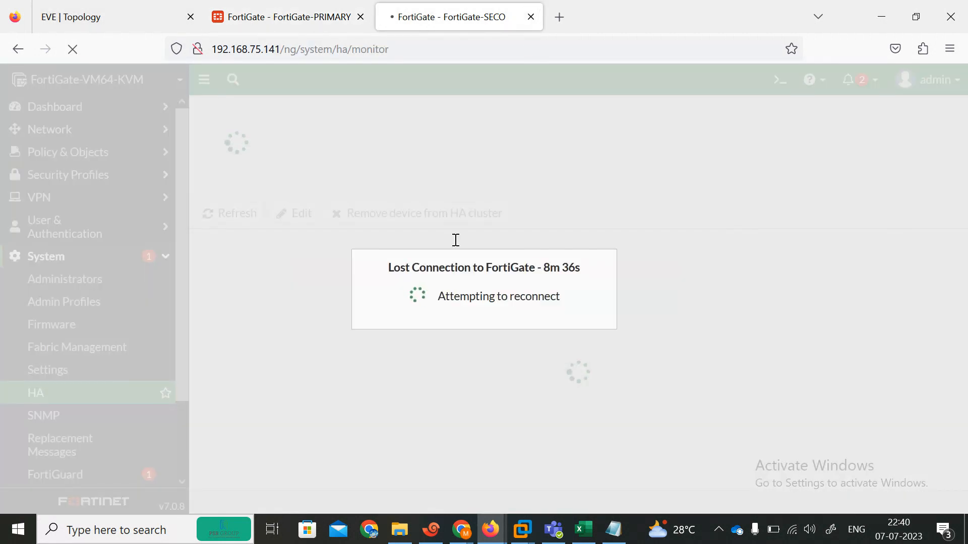
pyautogui.click(531, 16)
# Compare the topology's port1 address 192.168.101.1/24 with the primary's unaddressed port1
pyautogui.click(101, 16)
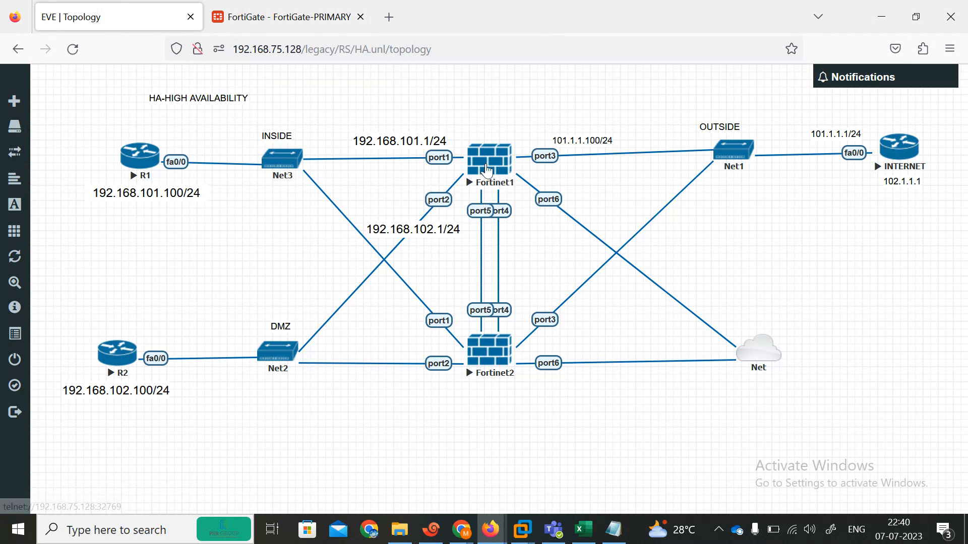
pyautogui.click(244, 15)
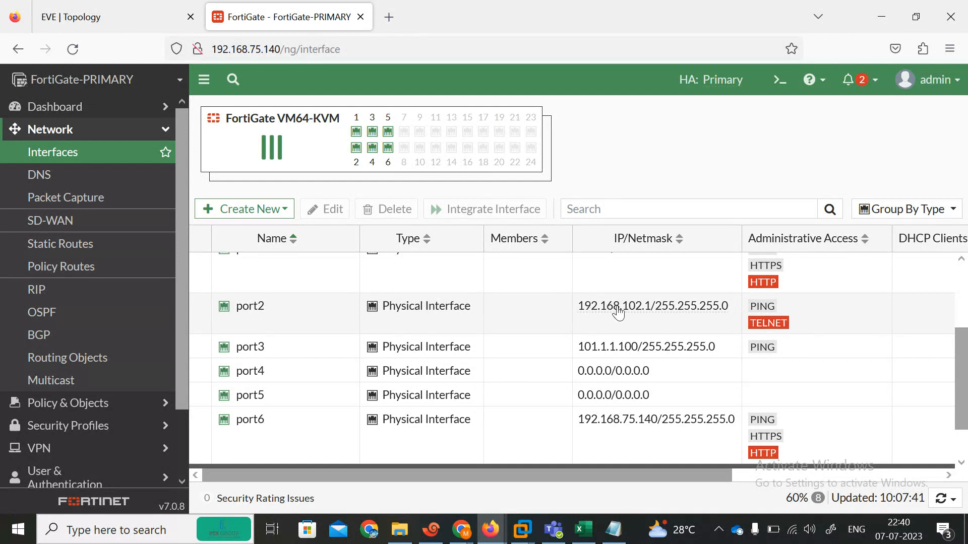
pyautogui.click(61, 7)
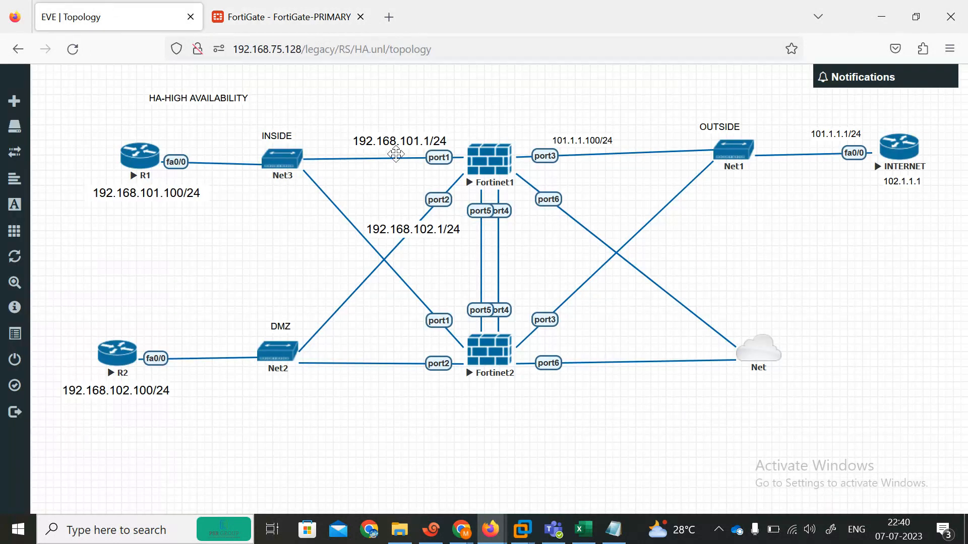
pyautogui.click(294, 7)
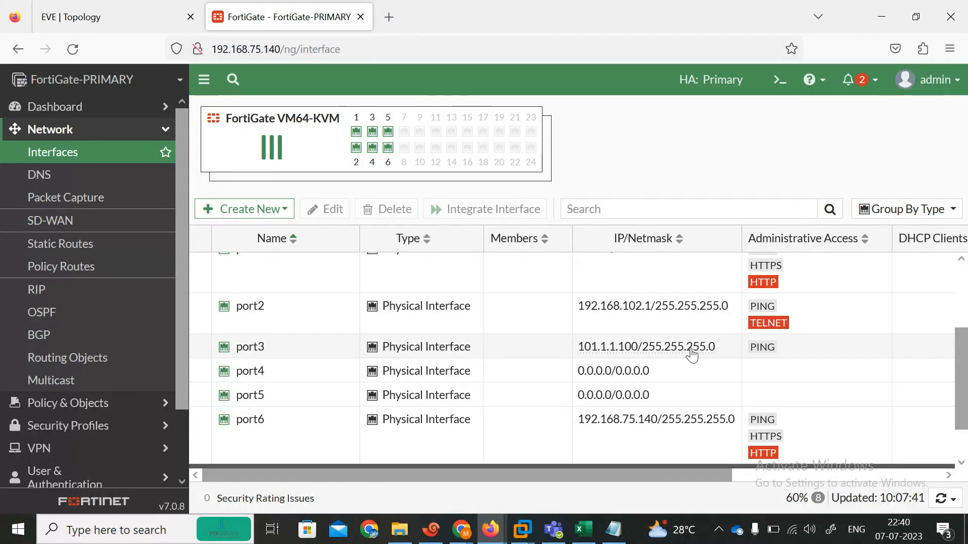
pyautogui.click(116, 5)
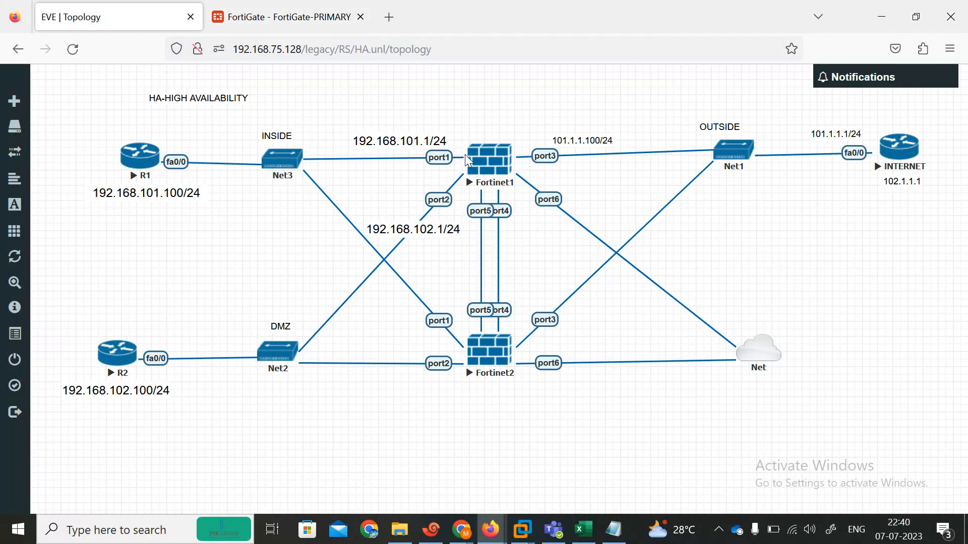
pyautogui.click(263, 7)
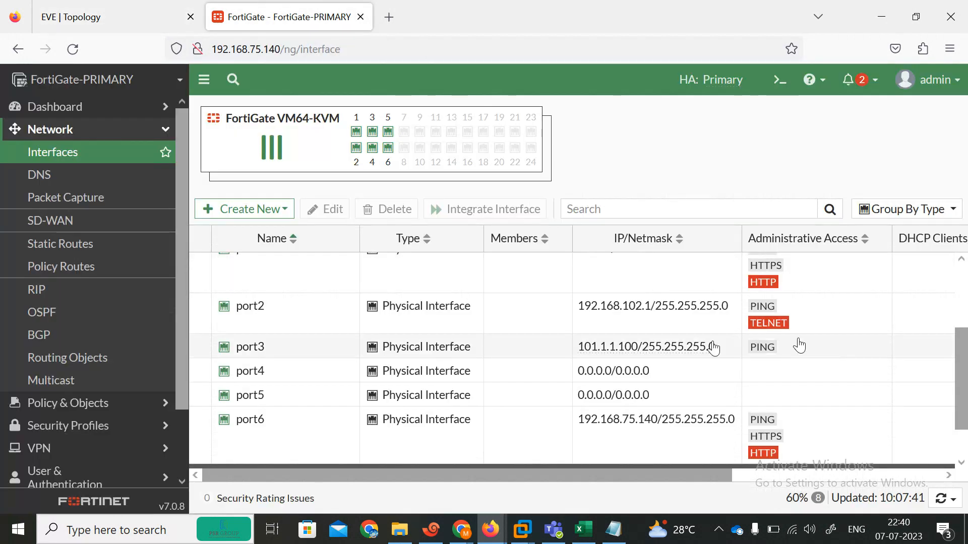
pyautogui.moveTo(966, 361)
pyautogui.mouseDown()
pyautogui.moveTo(967, 380)
pyautogui.moveTo(966, 359)
pyautogui.mouseUp()
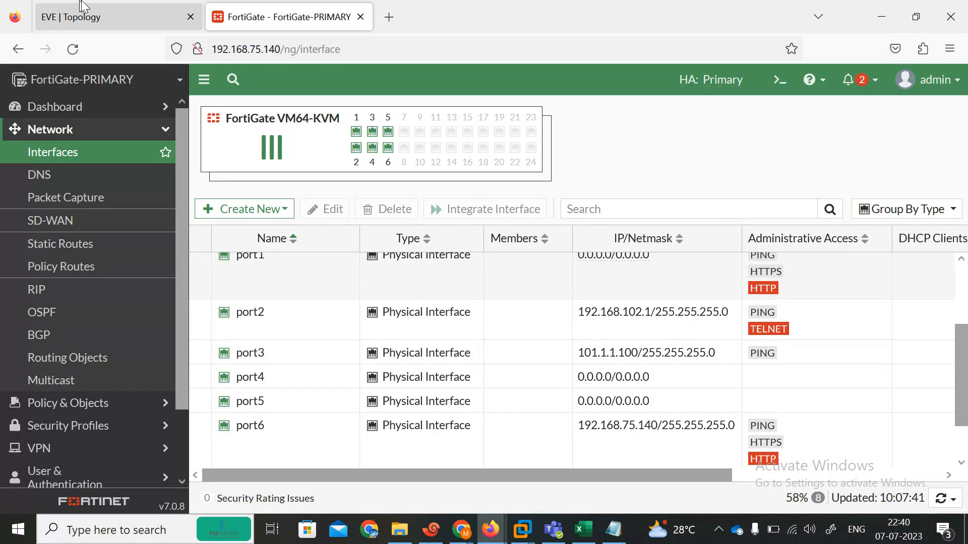
pyautogui.click(85, 7)
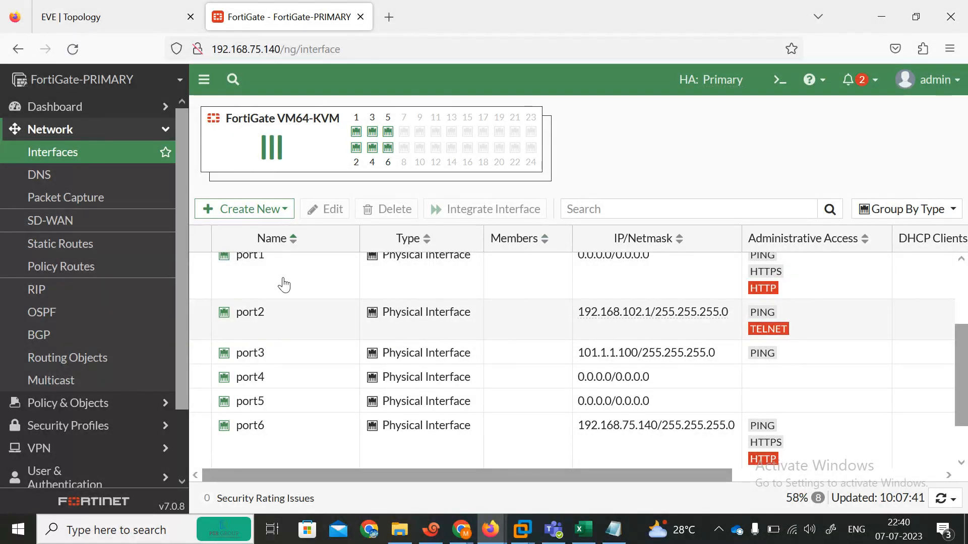
# Set port1 to Manual addressing with 192.168.101.1/24 and save it
pyautogui.doubleClick(324, 291)
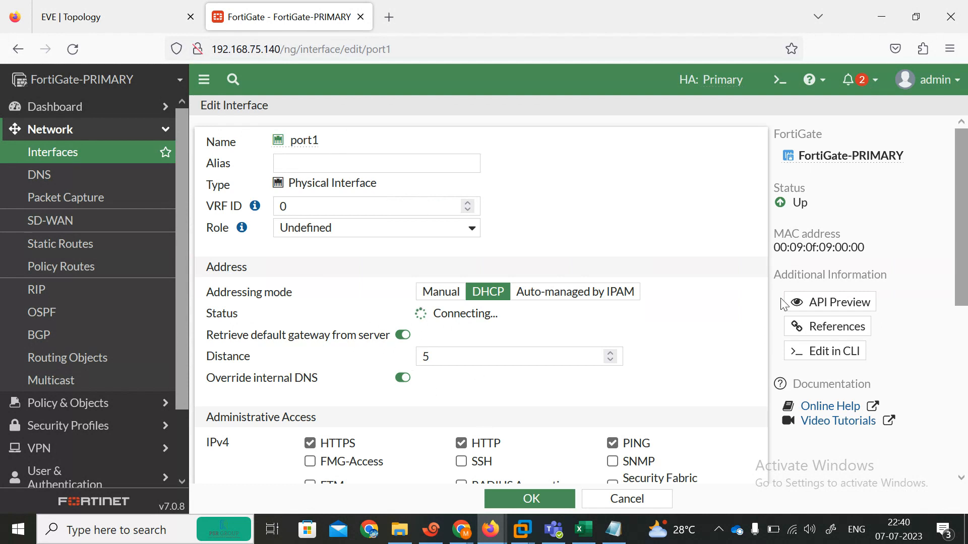
pyautogui.click(438, 293)
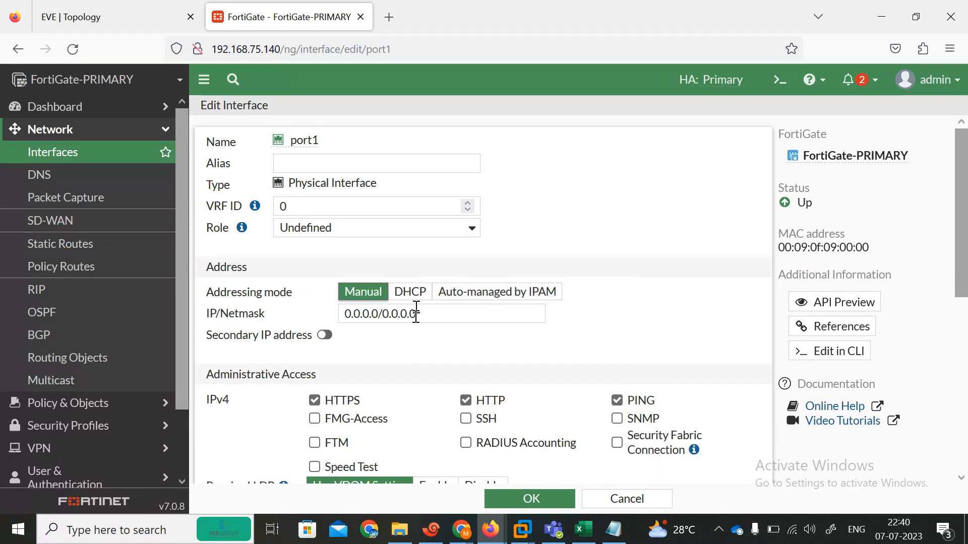
pyautogui.moveTo(416, 314); pyautogui.dragTo(222, 292)
pyautogui.write('192.168.101.')
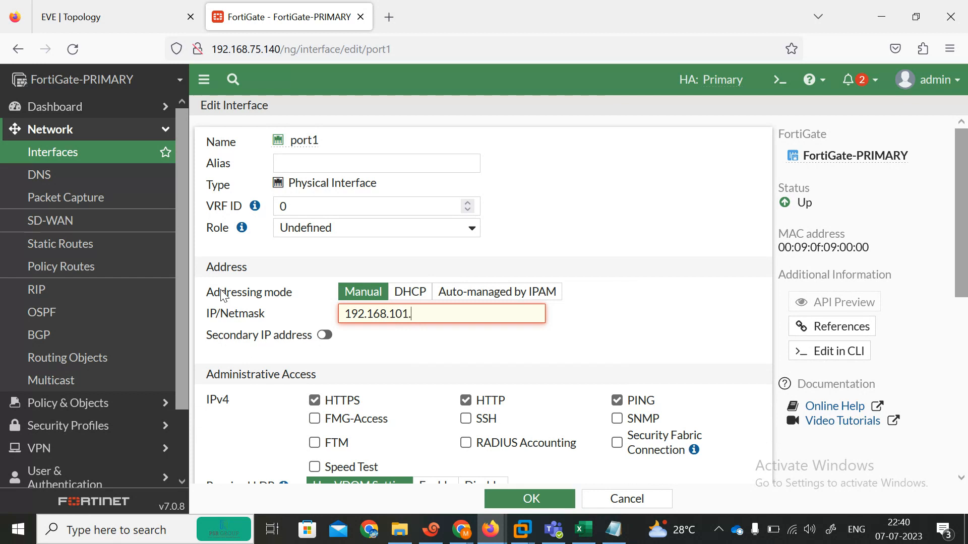
pyautogui.click(71, 15)
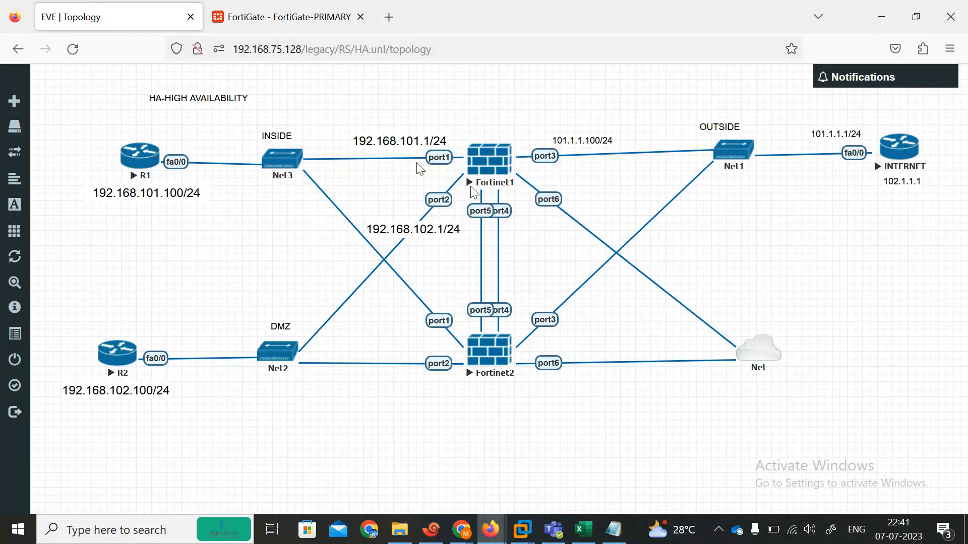
pyautogui.click(270, 12)
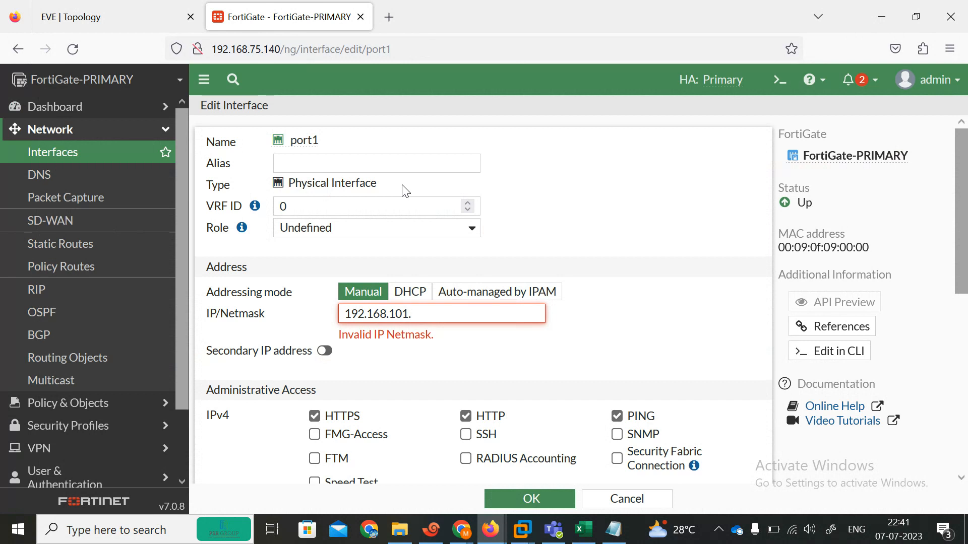
pyautogui.write('24')
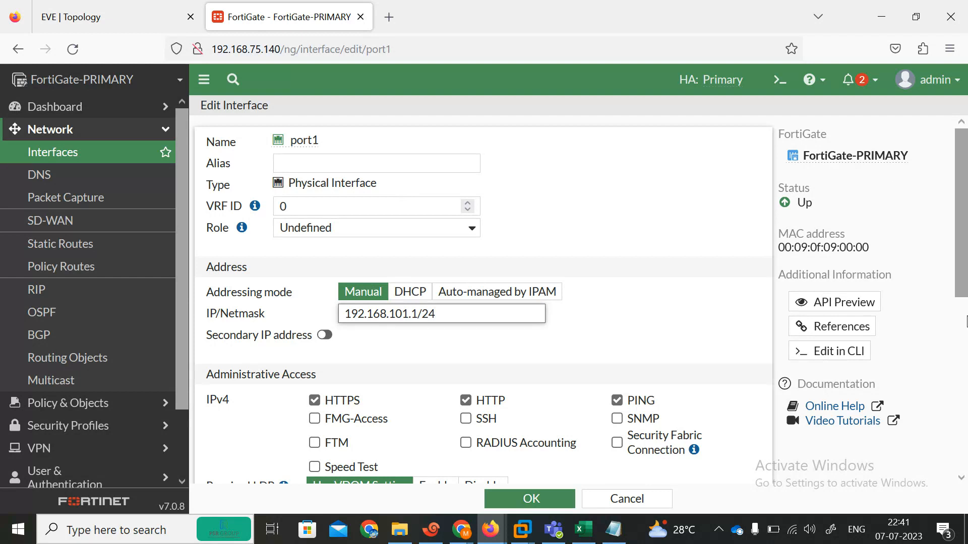
pyautogui.scroll(-5, 966, 321)
pyautogui.click(531, 497)
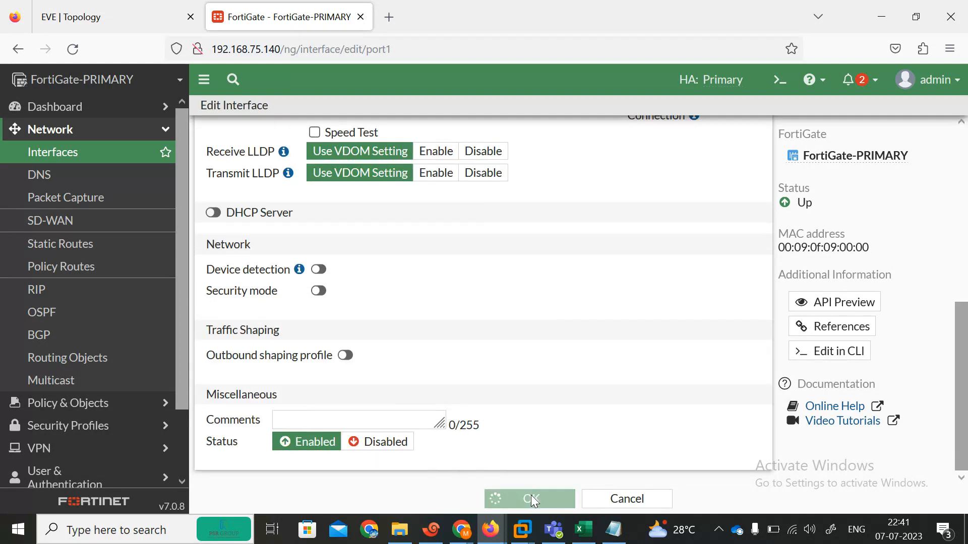
pyautogui.click(432, 528)
# On R1, rerun ping 192.168.101.1, show ip route, and ping 101.1.1.1, checking the topology diagram
pyautogui.press('Up')
pyautogui.press('Return')
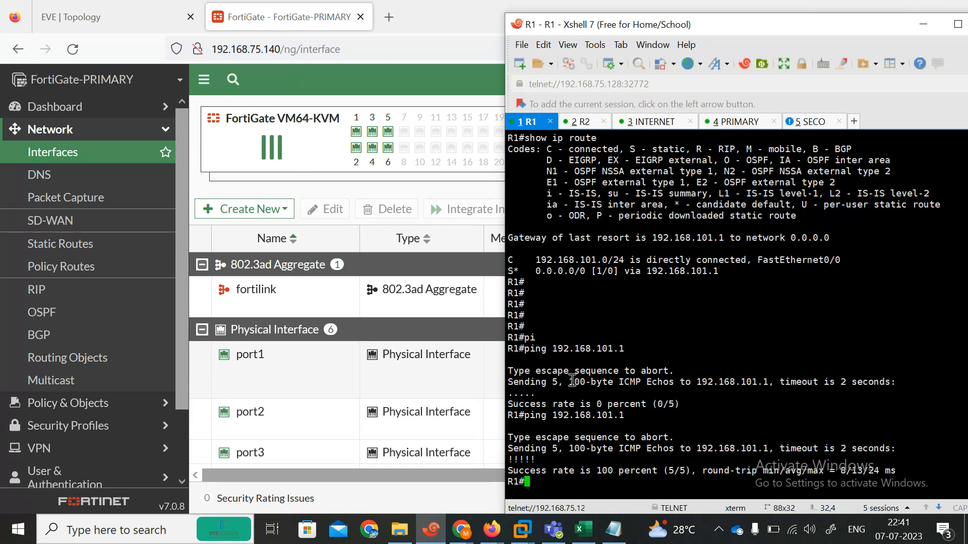
pyautogui.press('Up')
pyautogui.press('Up')
pyautogui.press('Return')
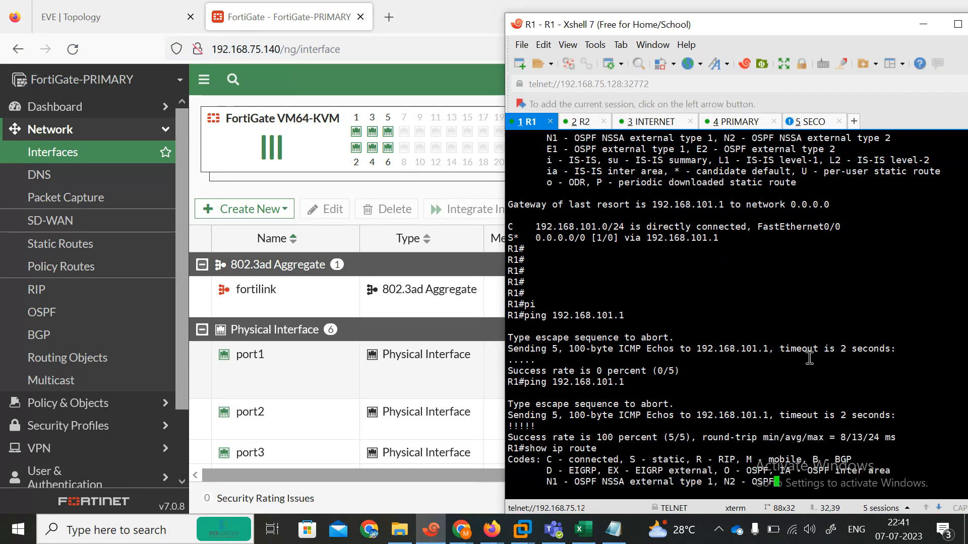
pyautogui.press('Up')
pyautogui.press('Up')
pyautogui.press('Up')
pyautogui.press('Up')
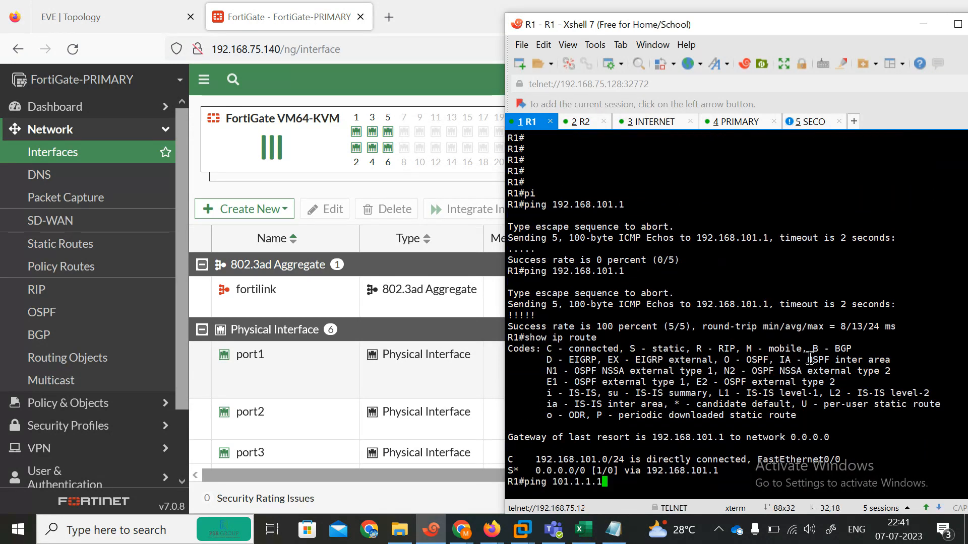
pyautogui.press('Return')
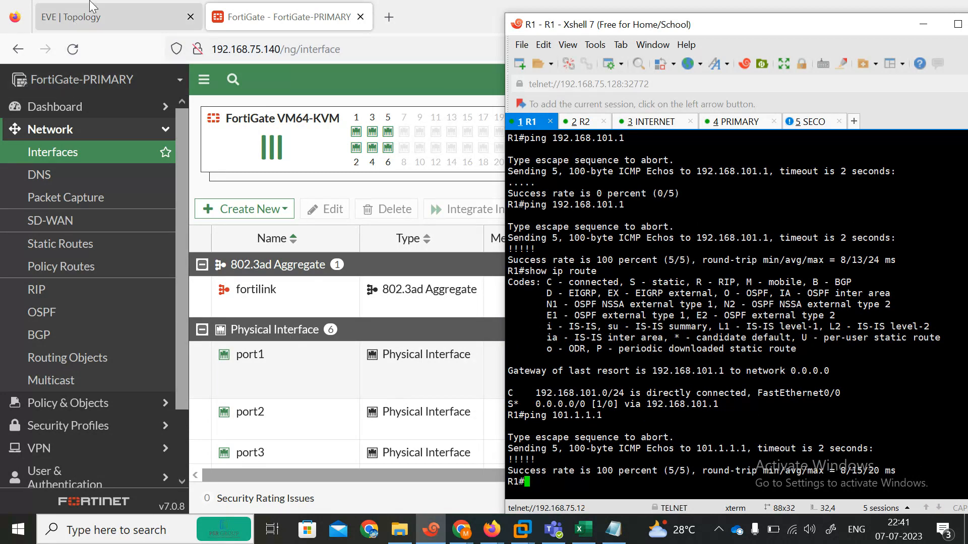
pyautogui.click(87, 19)
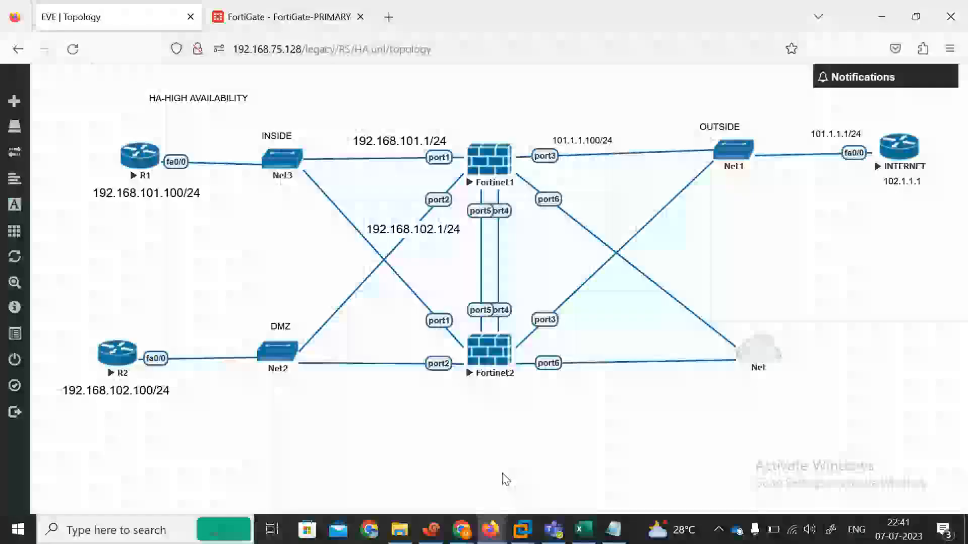
pyautogui.click(431, 529)
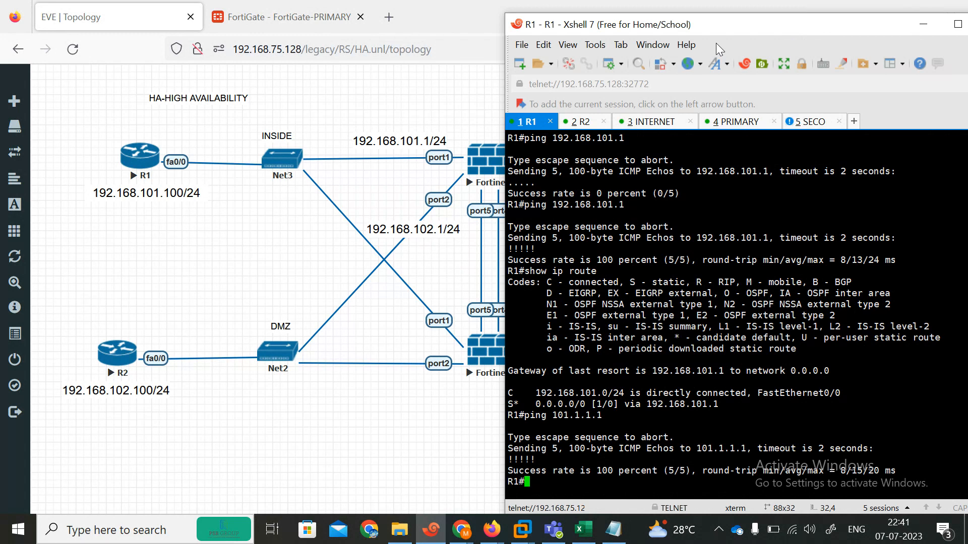
# Log in as admin on FortiGate-PRIMARY's console and edit port1 under config system interface
pyautogui.click(726, 121)
pyautogui.press('Return')
pyautogui.write('admin')
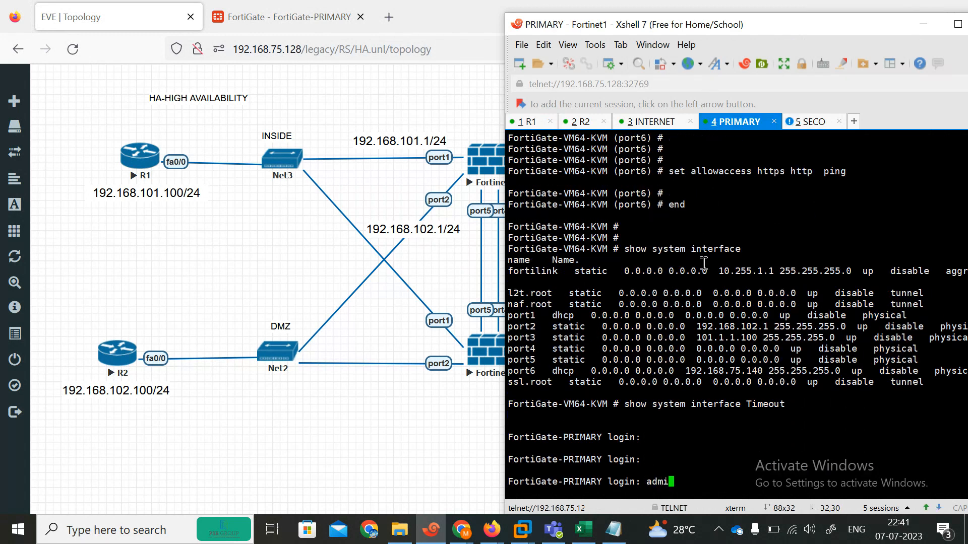
pyautogui.press('Return')
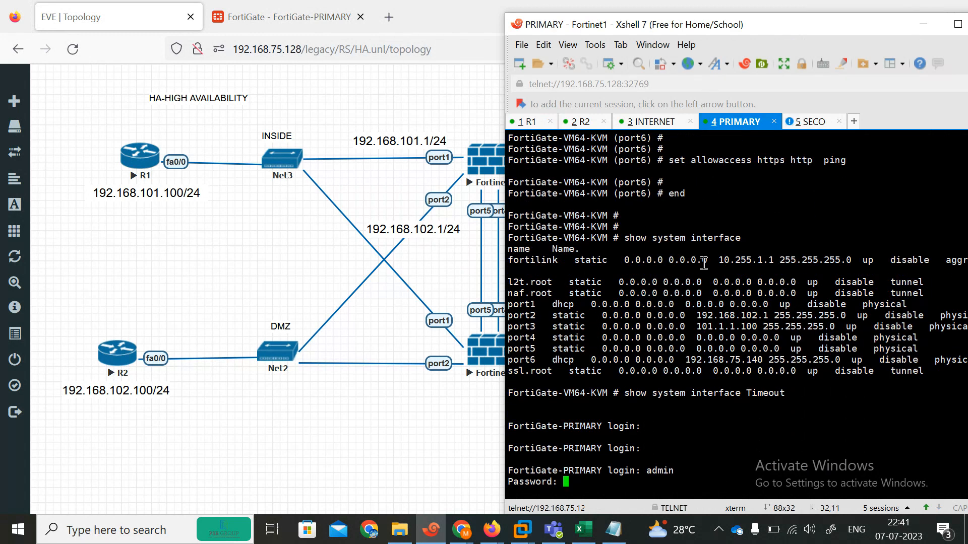
pyautogui.press('Return')
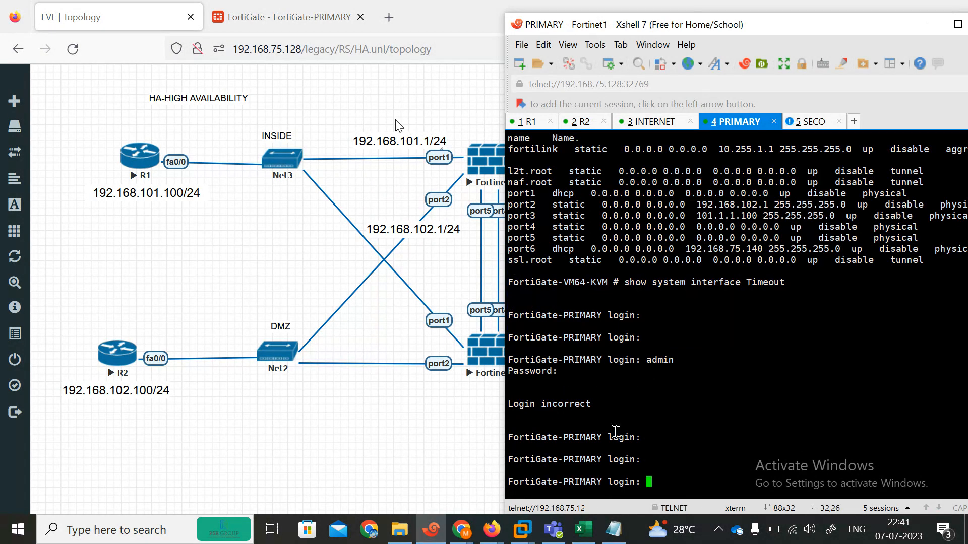
pyautogui.write('admin')
pyautogui.press('Return')
pyautogui.press('Return')
pyautogui.write('con')
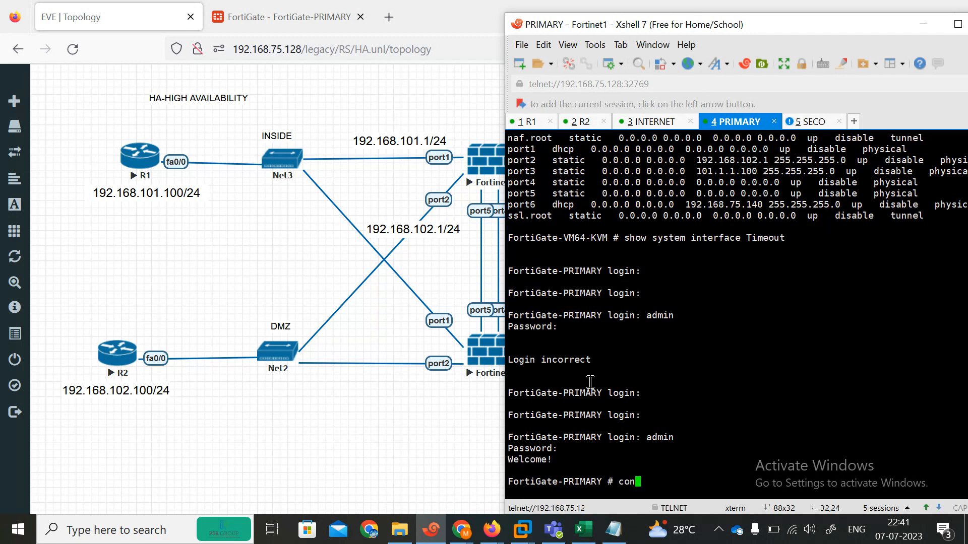
pyautogui.write('fig system interface')
pyautogui.press('Return')
pyautogui.write('edit port1')
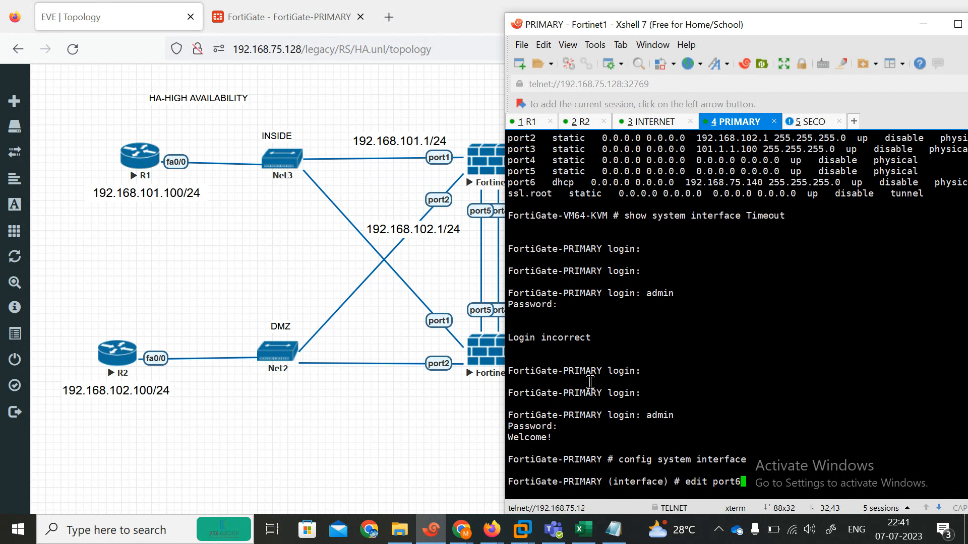
pyautogui.press('Return')
pyautogui.press('Return')
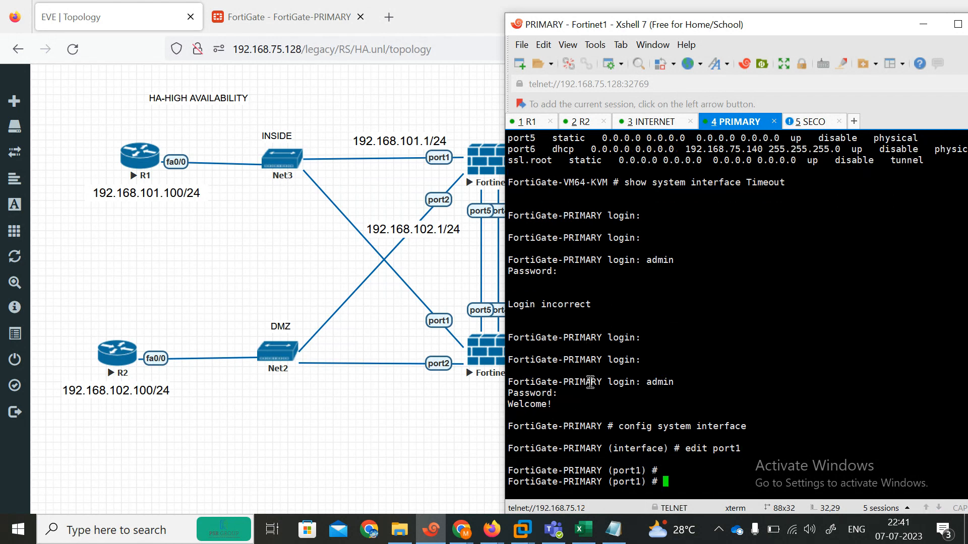
# List the commands available under edit port1 and the attributes shown by 'set ?'
pyautogui.write('set po')
pyautogui.press('Tab')
pyautogui.press('BackSpace')
pyautogui.press('BackSpace')
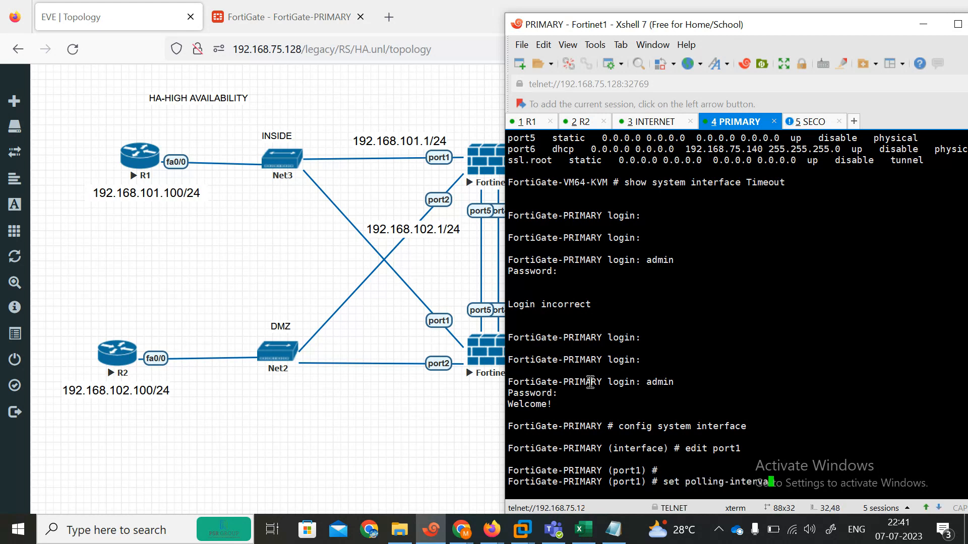
pyautogui.press('BackSpace')
pyautogui.press('BackSpace')
pyautogui.press('BackSpace')
pyautogui.press('BackSpace')
pyautogui.press('BackSpace')
pyautogui.press('BackSpace')
pyautogui.press('BackSpace')
pyautogui.press('BackSpace')
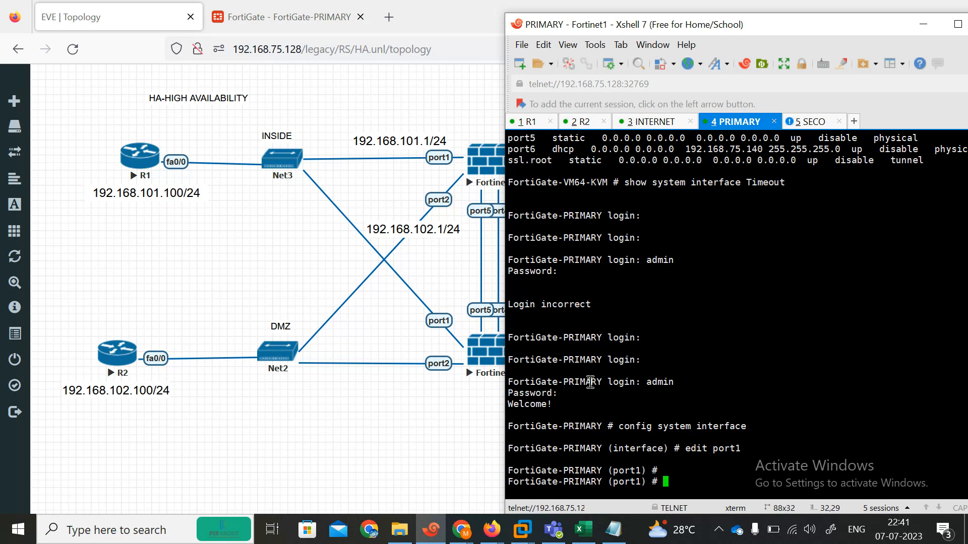
pyautogui.press('?')
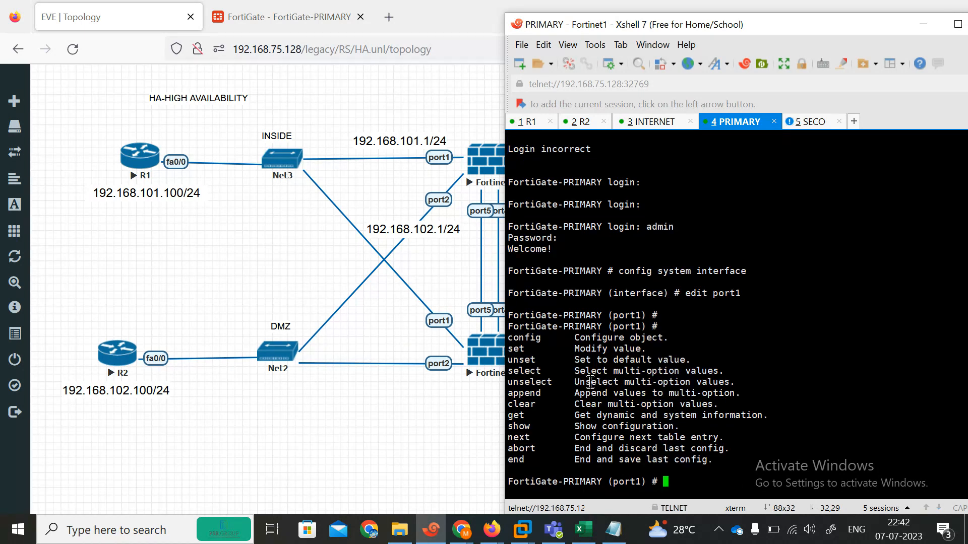
pyautogui.write('set')
pyautogui.press('?')
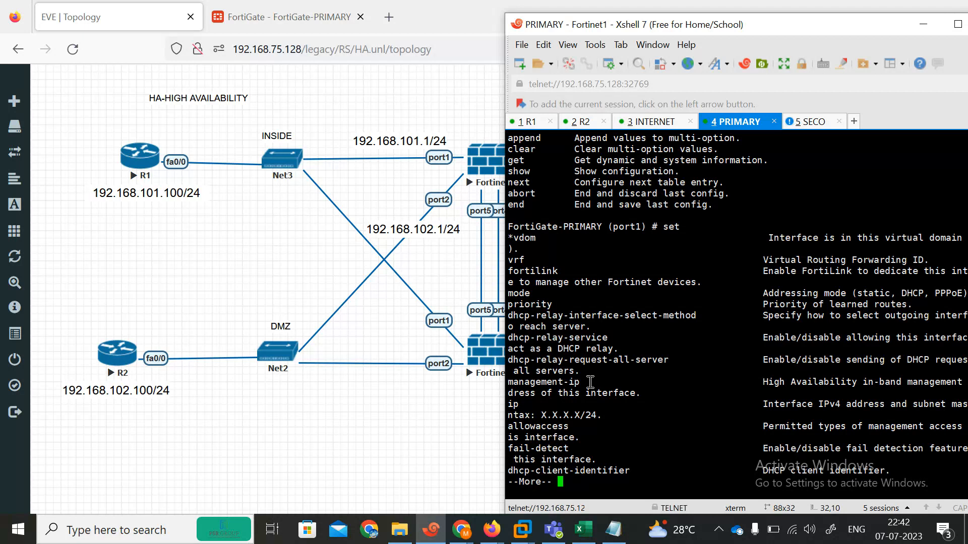
pyautogui.press('Return')
pyautogui.press('Return')
pyautogui.press('Return')
pyautogui.press('Return')
pyautogui.press('Return')
pyautogui.press('Return')
pyautogui.press('Return')
pyautogui.press('Return')
pyautogui.press('Return')
pyautogui.press('Return')
pyautogui.press('Return')
pyautogui.press('Return')
pyautogui.press('Return')
pyautogui.press('Return')
pyautogui.press('Return')
pyautogui.press('Return')
pyautogui.press('Return')
pyautogui.press('Return')
pyautogui.press('Return')
pyautogui.press('Return')
pyautogui.press('Return')
pyautogui.press('Return')
pyautogui.press('Return')
pyautogui.press('Return')
pyautogui.press('Return')
pyautogui.press('Return')
pyautogui.press('Return')
pyautogui.press('Return')
pyautogui.press('Return')
pyautogui.press('Return')
pyautogui.press('Return')
pyautogui.press('Return')
pyautogui.press('Return')
pyautogui.press('Return')
pyautogui.press('Return')
pyautogui.press('Return')
pyautogui.press('Return')
pyautogui.press('Return')
pyautogui.press('Return')
pyautogui.press('Return')
pyautogui.press('Return')
pyautogui.press('Return')
pyautogui.press('Return')
pyautogui.press('Return')
pyautogui.press('Return')
pyautogui.press('Return')
pyautogui.press('Return')
pyautogui.press('Return')
pyautogui.press('Return')
pyautogui.press('Return')
pyautogui.press('Return')
pyautogui.press('Return')
pyautogui.press('Return')
pyautogui.press('Return')
pyautogui.press('Return')
pyautogui.press('Return')
pyautogui.press('Return')
pyautogui.press('Return')
pyautogui.press('Return')
pyautogui.press('Return')
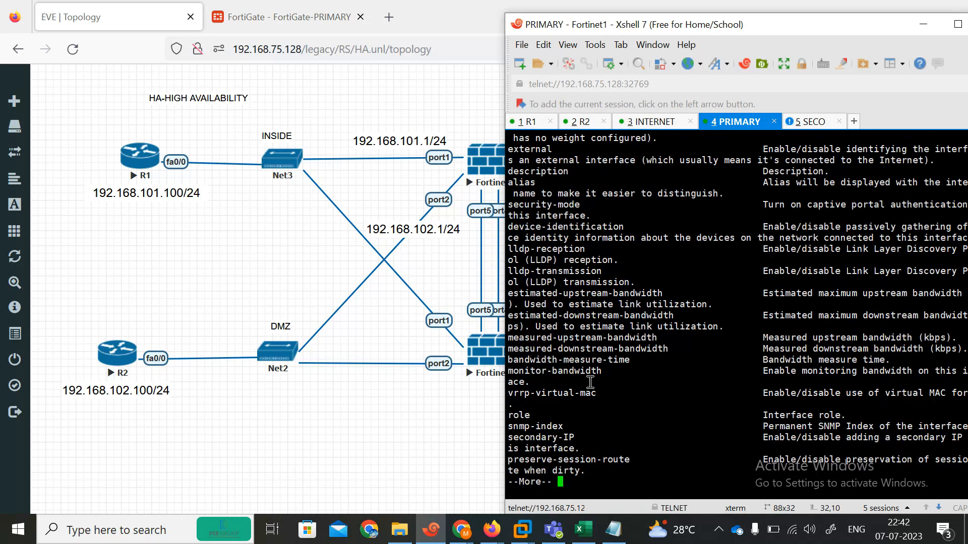
# Try 'set port1 1', which returns a parse error, then recall the command for editing
pyautogui.press('BackSpace')
pyautogui.press('BackSpace')
pyautogui.press('BackSpace')
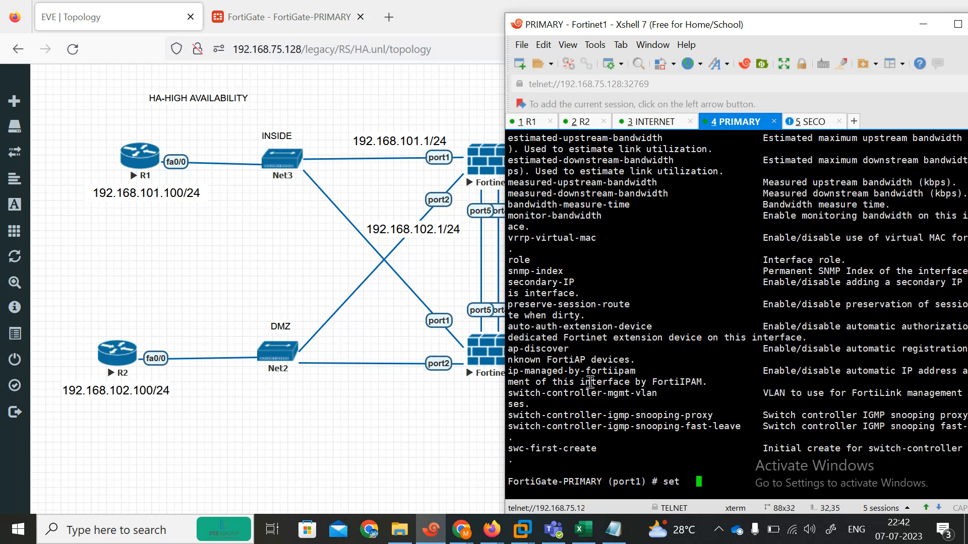
pyautogui.press('Tab')
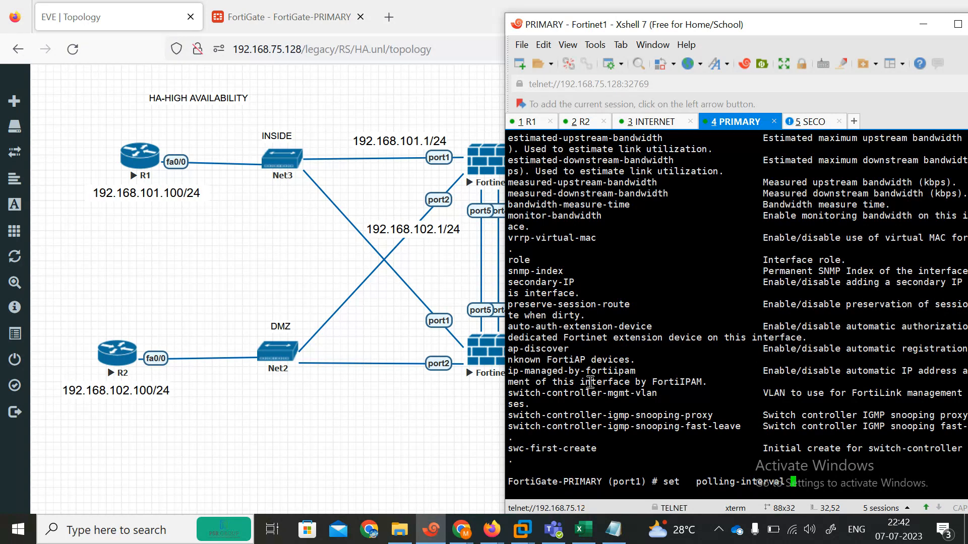
pyautogui.press('BackSpace')
pyautogui.press('BackSpace')
pyautogui.press('BackSpace')
pyautogui.press('BackSpace')
pyautogui.press('BackSpace')
pyautogui.press('BackSpace')
pyautogui.press('BackSpace')
pyautogui.press('BackSpace')
pyautogui.press('BackSpace')
pyautogui.press('BackSpace')
pyautogui.press('BackSpace')
pyautogui.press('BackSpace')
pyautogui.press('BackSpace')
pyautogui.press('BackSpace')
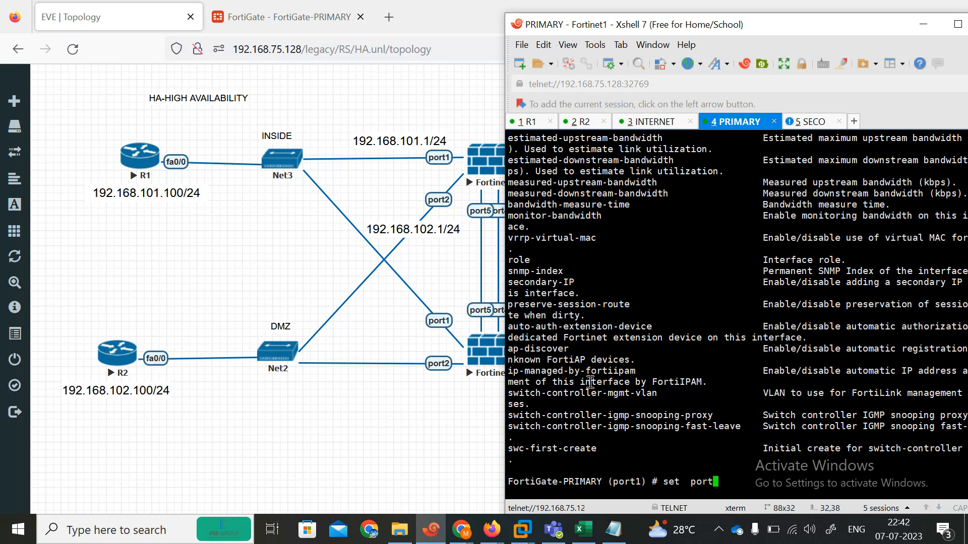
pyautogui.write('1')
pyautogui.press('Return')
pyautogui.press('Up')
pyautogui.press('BackSpace')
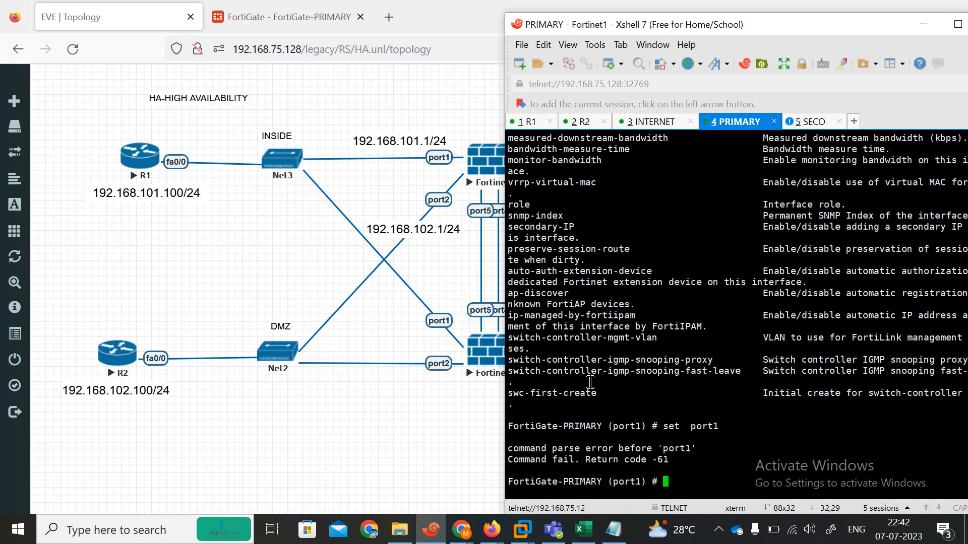
# Delete the Net3–Fortinet1 port1 link in EVE-NG and return to FortiGate-PRIMARY's interface list
pyautogui.click(437, 113)
pyautogui.rightClick(542, 156)
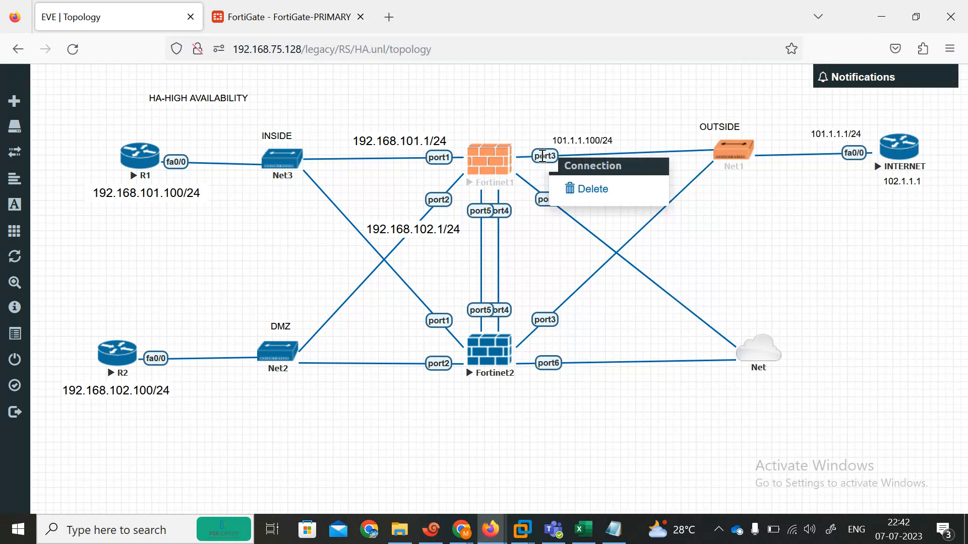
pyautogui.rightClick(437, 157)
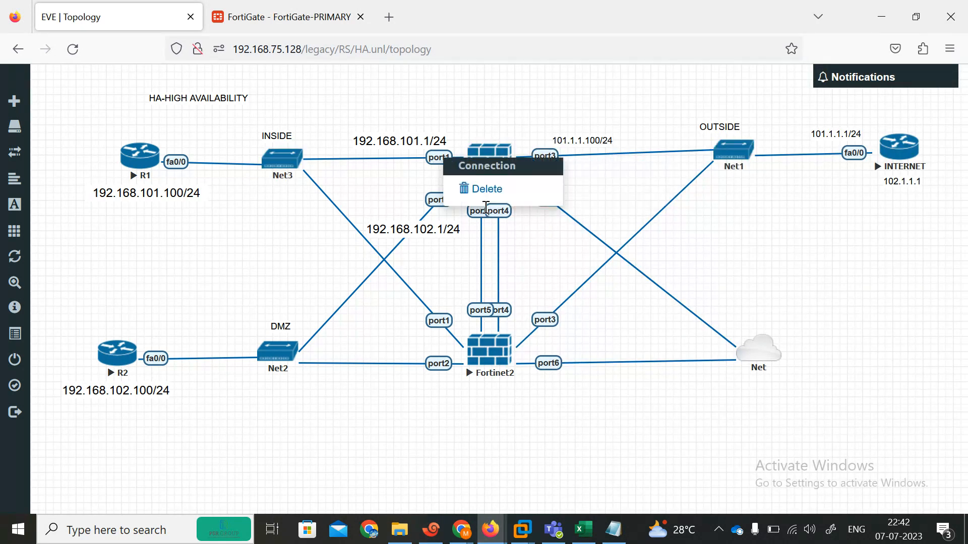
pyautogui.click(482, 190)
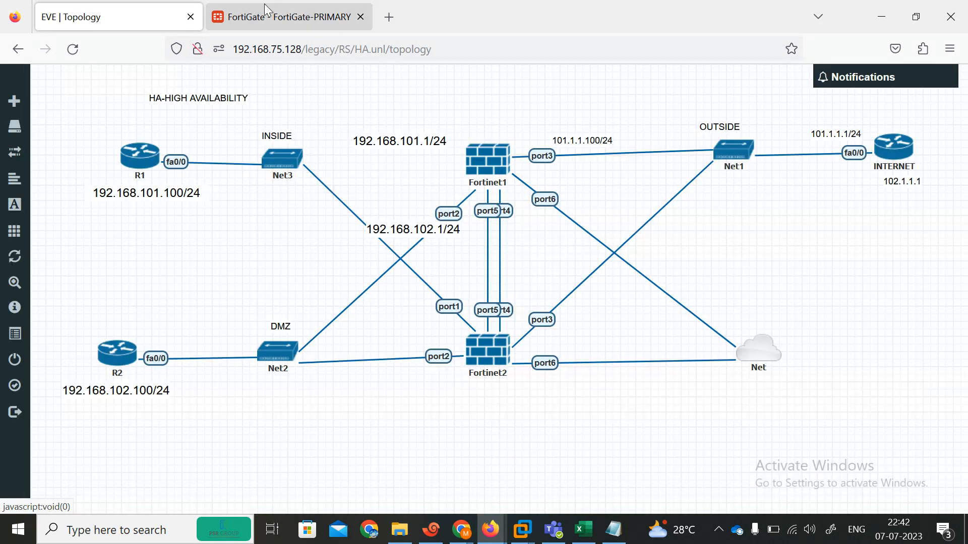
pyautogui.click(267, 12)
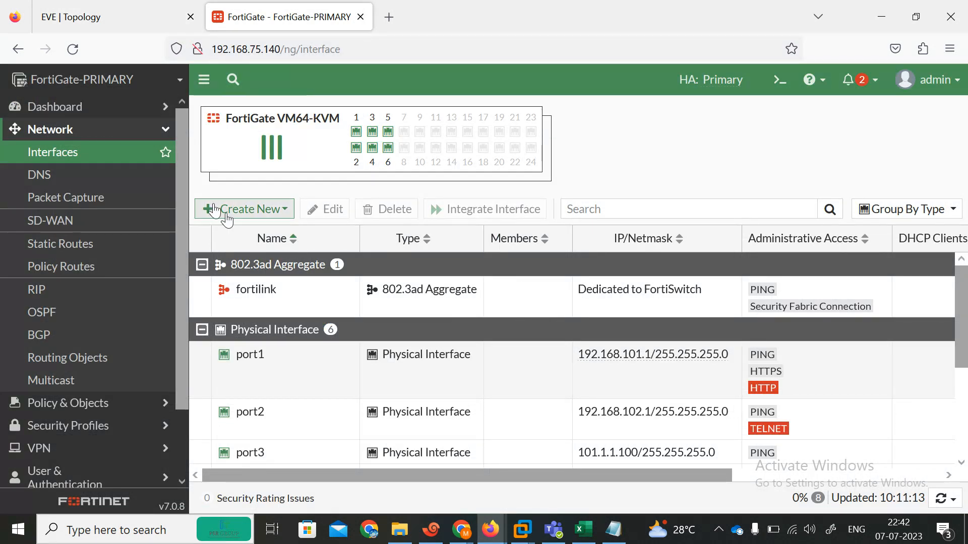
# Open System > HA on FortiGate-PRIMARY, refresh to see both units Synchronized, then return to EVE
pyautogui.click(74, 49)
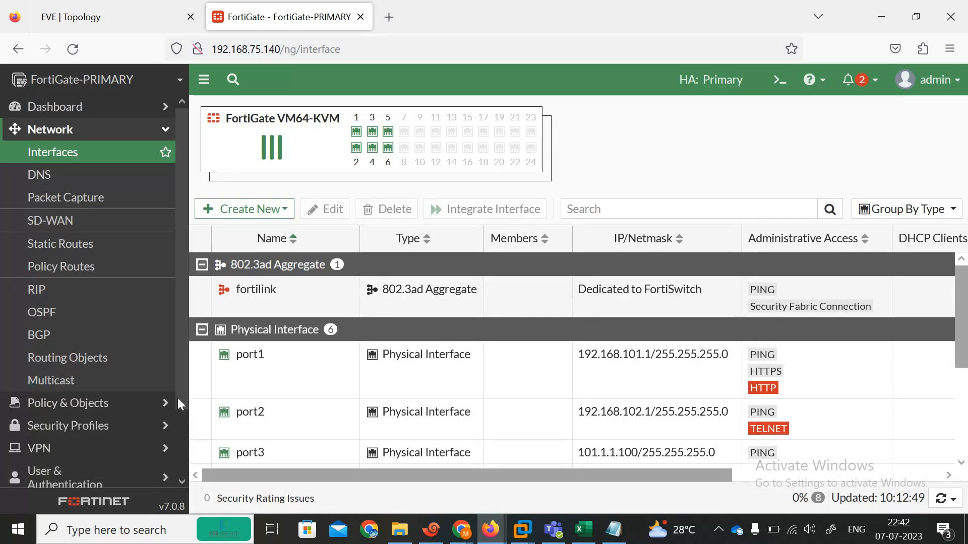
pyautogui.scroll(-3, 176, 398)
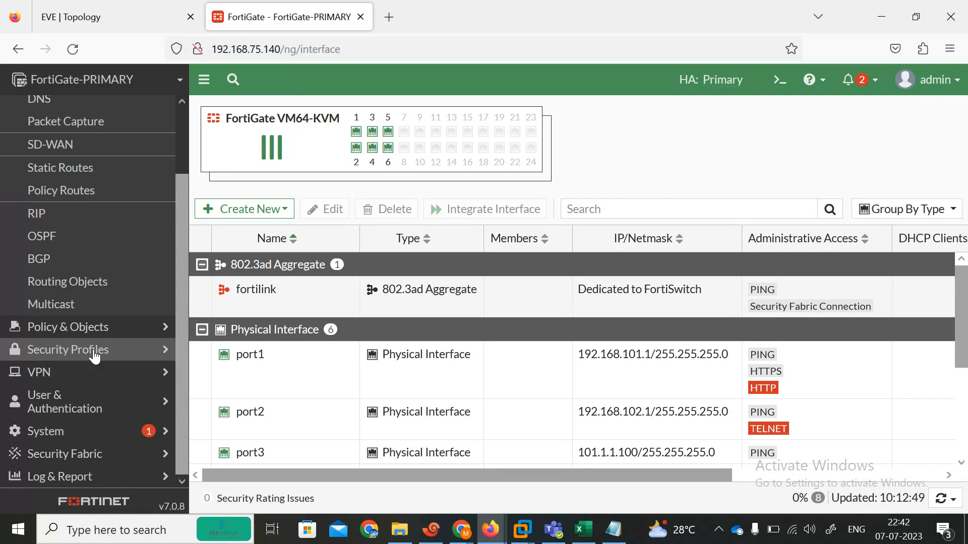
pyautogui.click(106, 437)
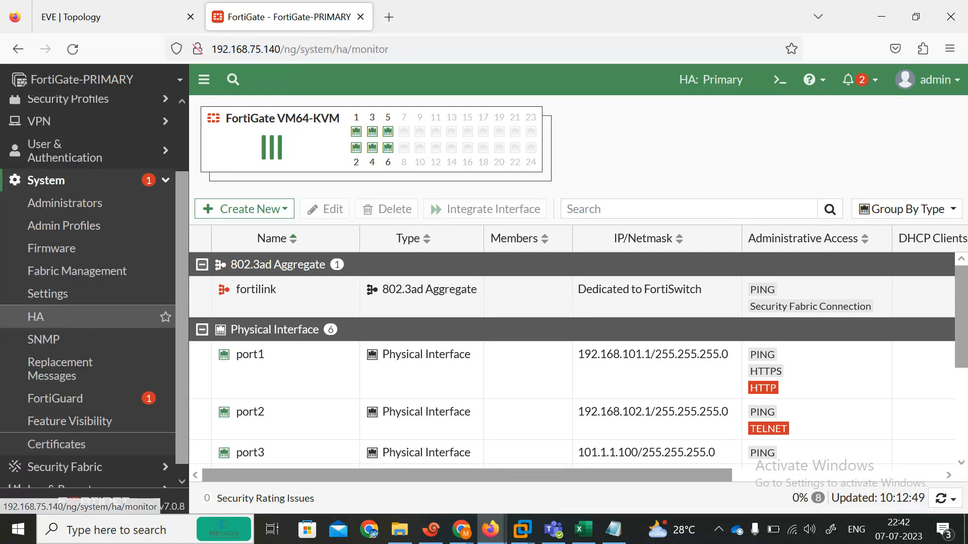
pyautogui.click(77, 326)
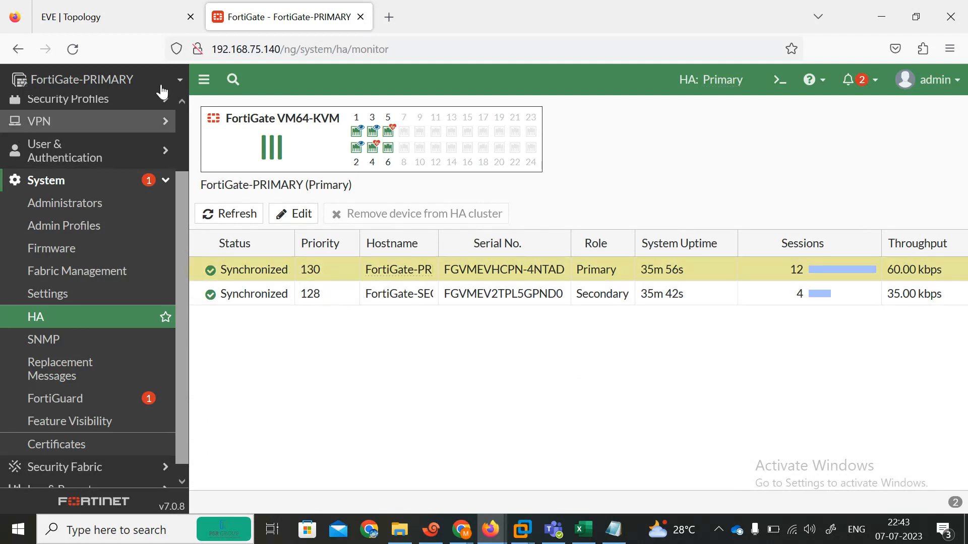
pyautogui.click(73, 49)
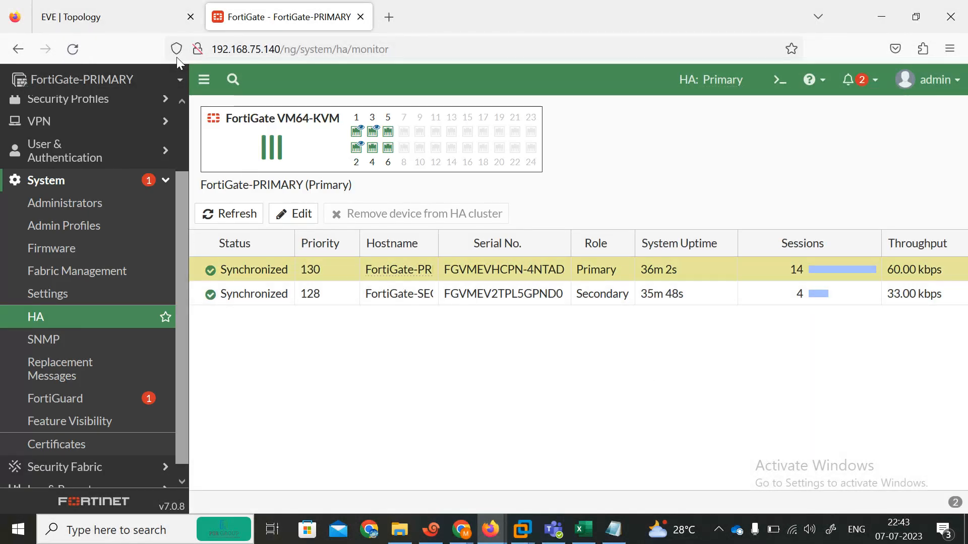
pyautogui.click(84, 6)
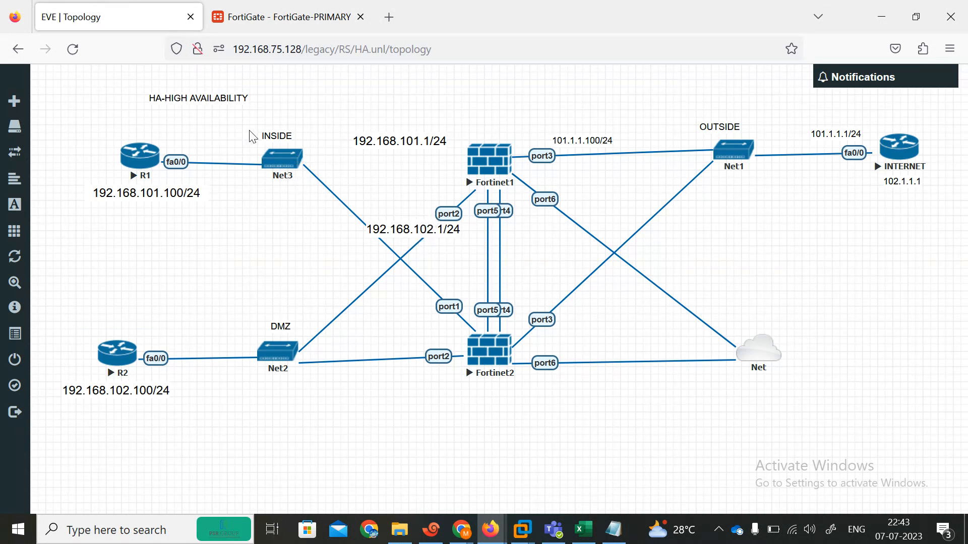
# Rerun R1's ping to 101.1.1.1 in Xshell and confirm all five replies succeed
pyautogui.click(239, 12)
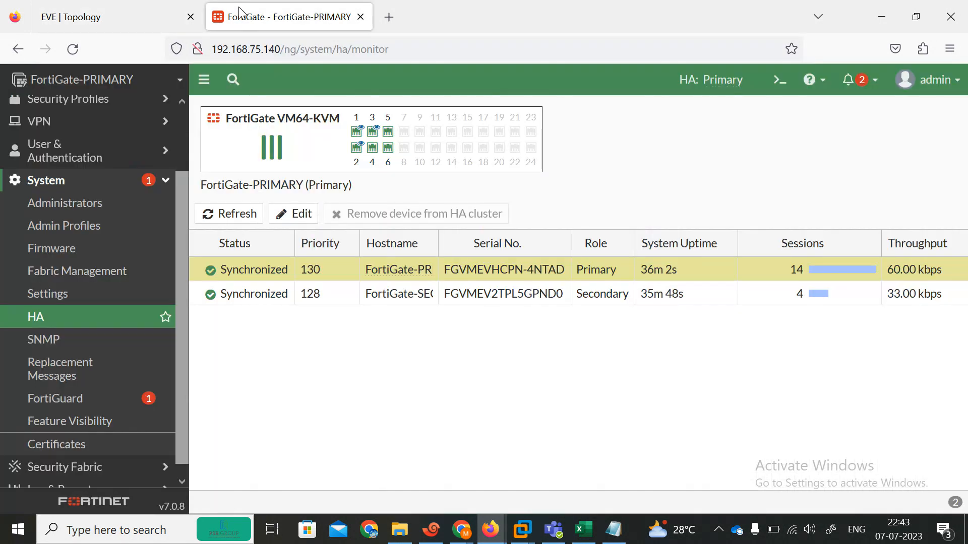
pyautogui.click(129, 10)
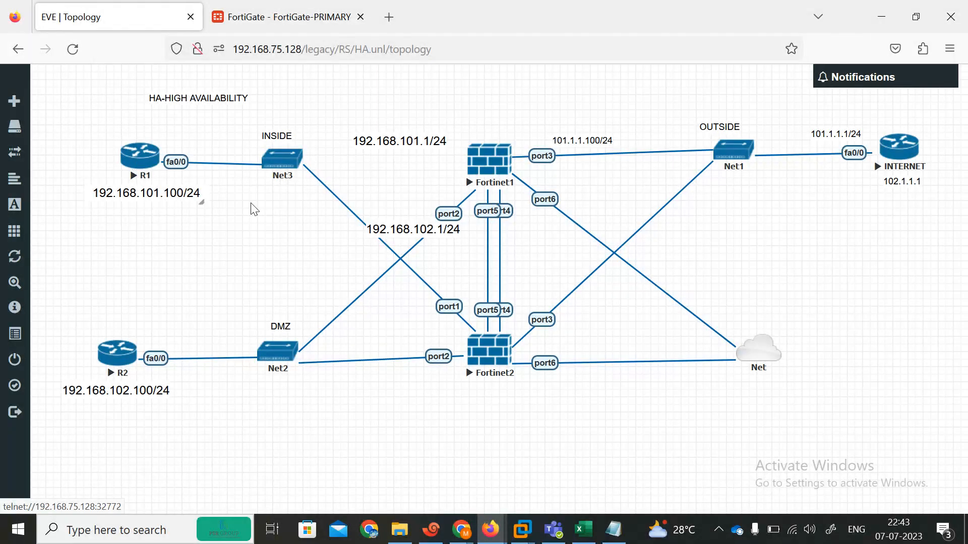
pyautogui.click(418, 536)
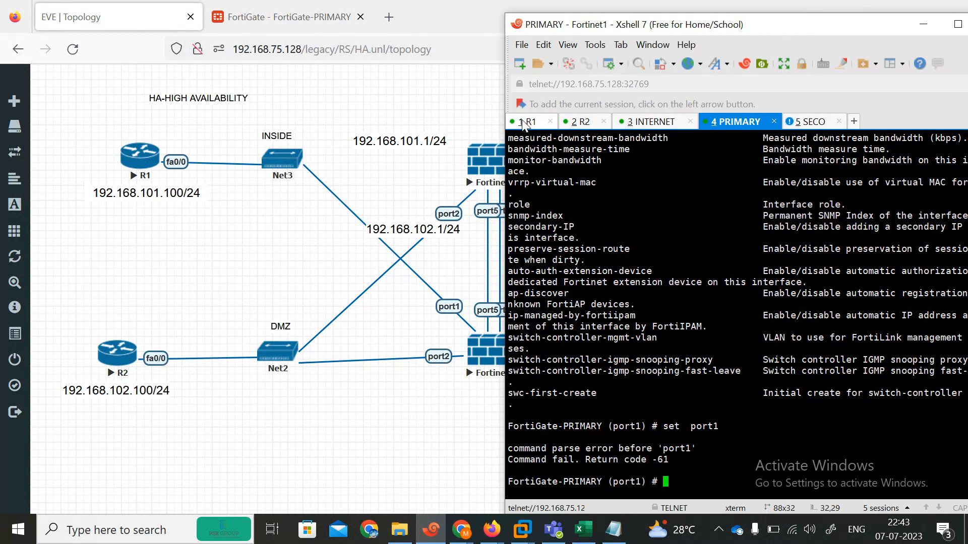
pyautogui.click(524, 122)
pyautogui.press('Up')
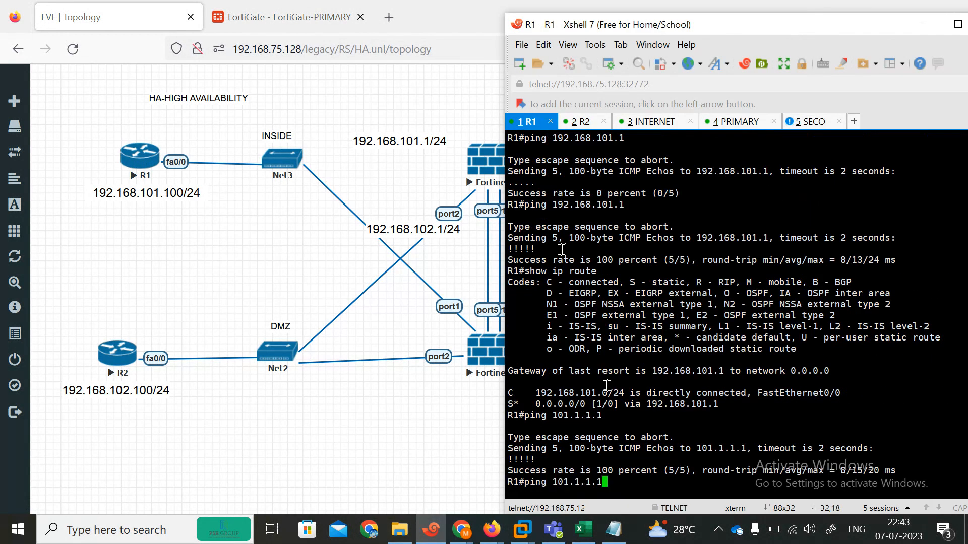
pyautogui.press('Return')
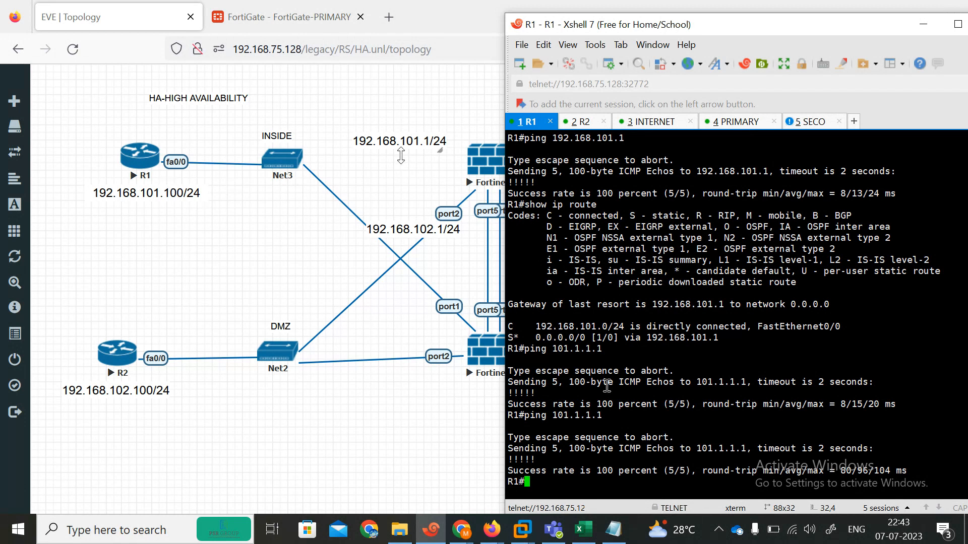
pyautogui.click(480, 372)
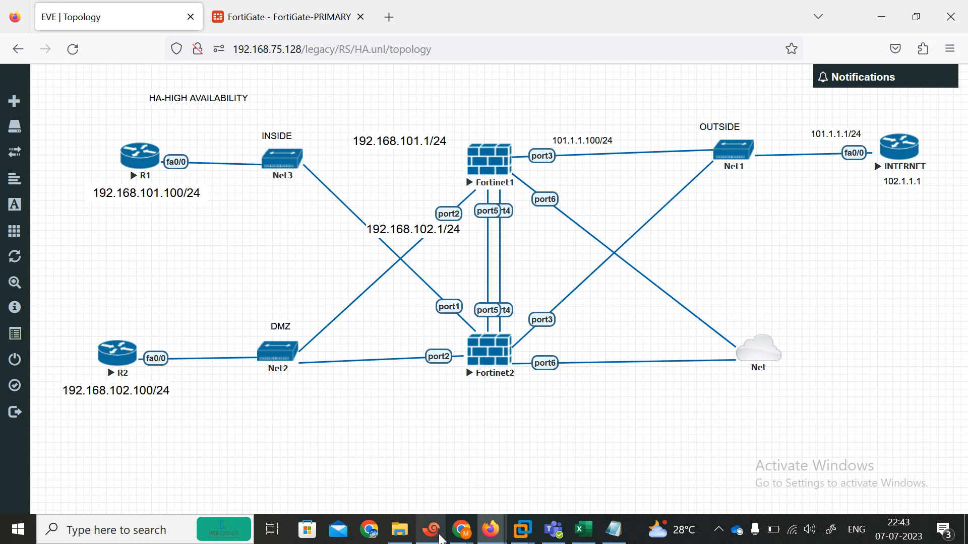
# Glance at the FortiGate HA monitor page, then go back to the EVE lab topology
pyautogui.click(461, 529)
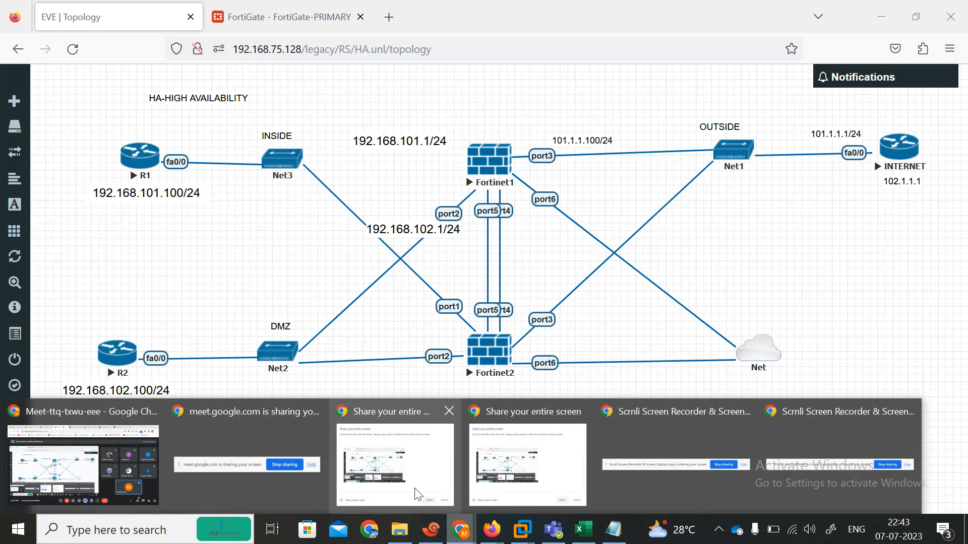
pyautogui.click(388, 299)
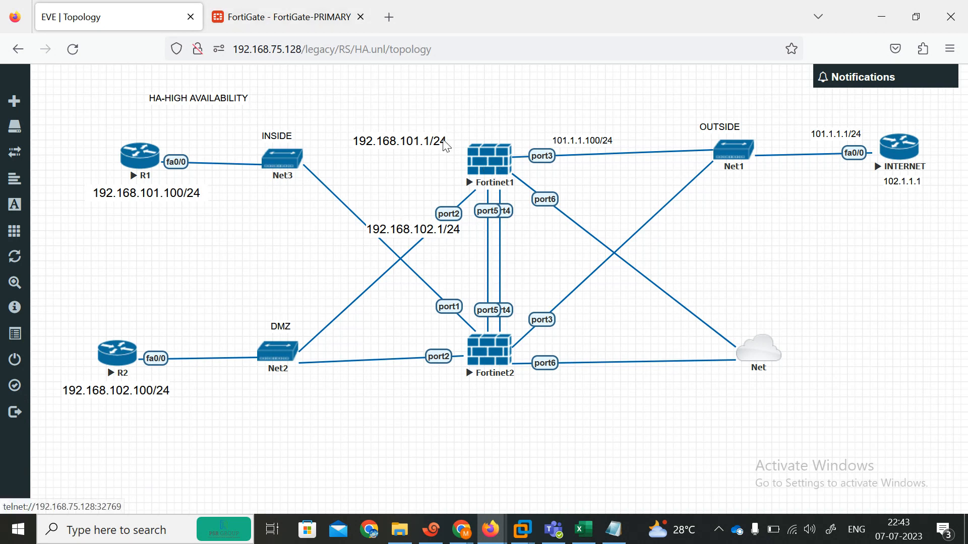
pyautogui.click(275, 16)
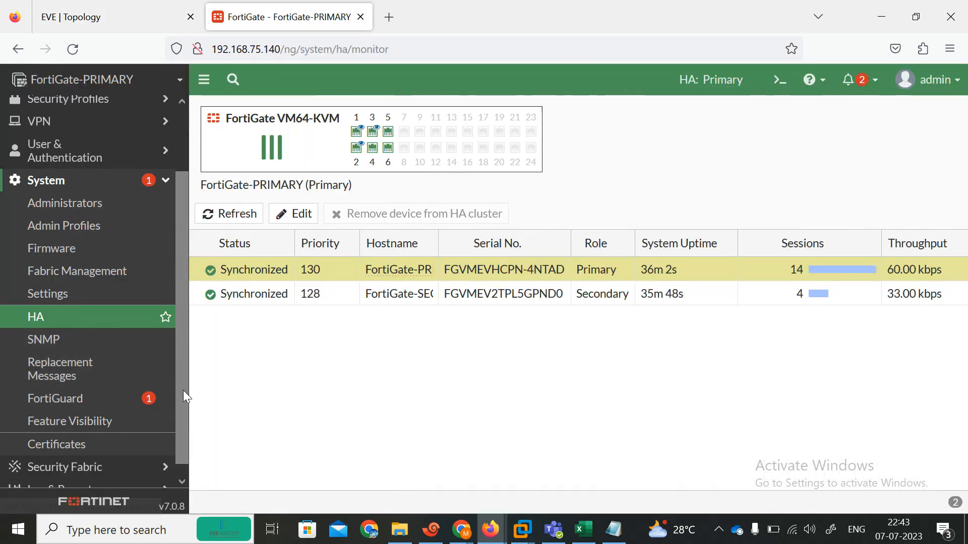
pyautogui.click(182, 481)
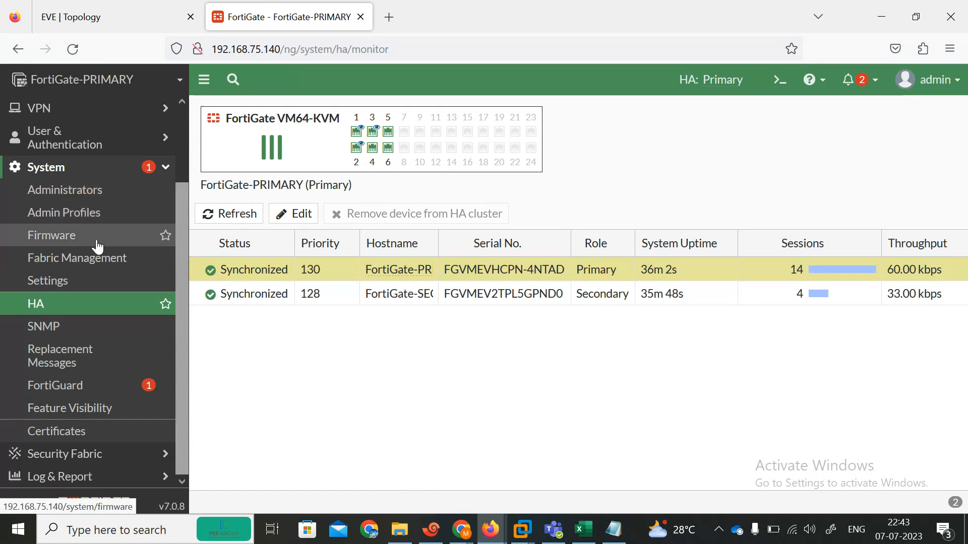
pyautogui.click(136, 17)
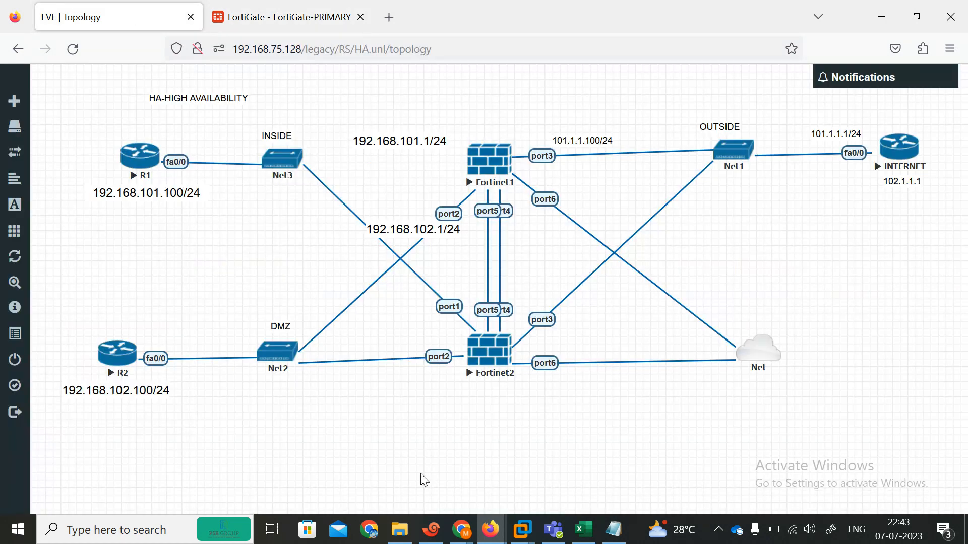
# Bring the Google Meet Chrome window forward and open the screen recorder's options
pyautogui.moveTo(461, 530)
pyautogui.click(126, 455)
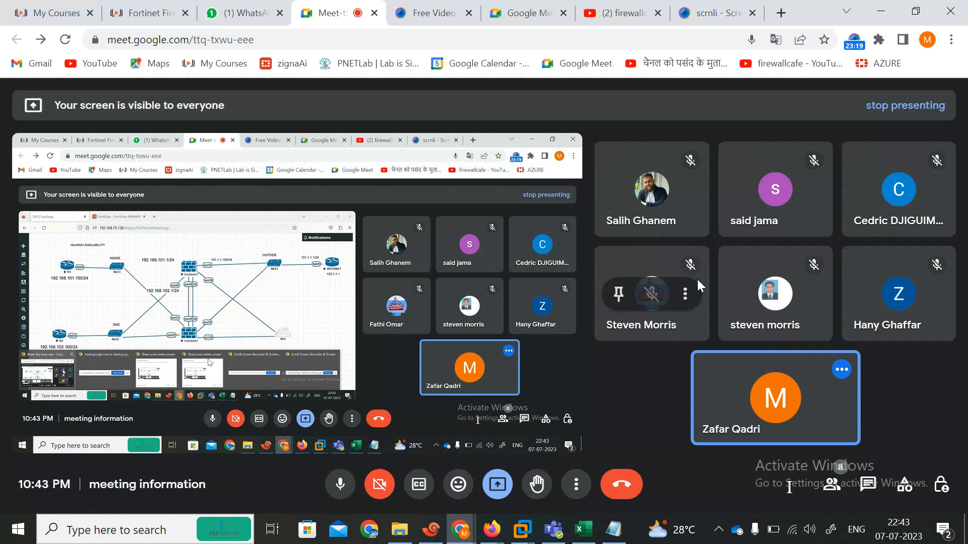
pyautogui.click(854, 37)
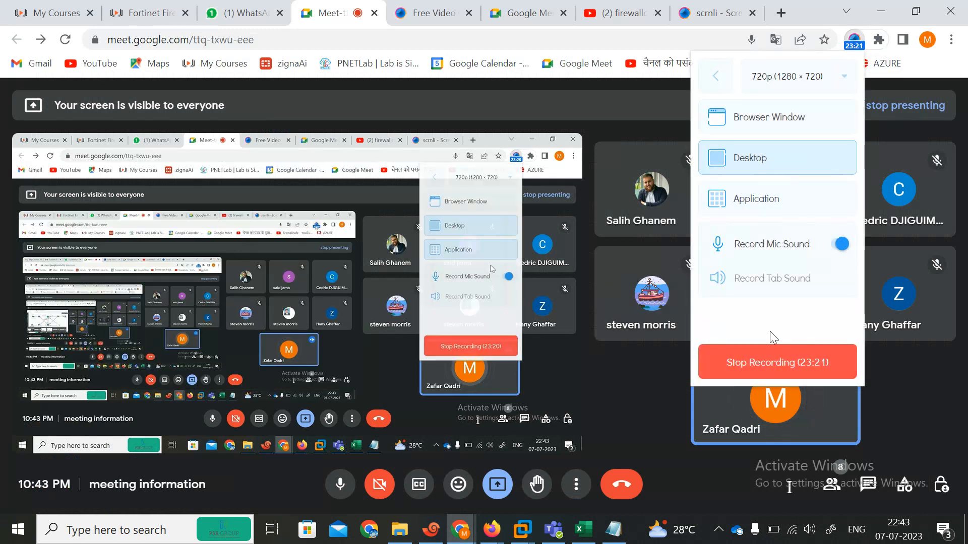